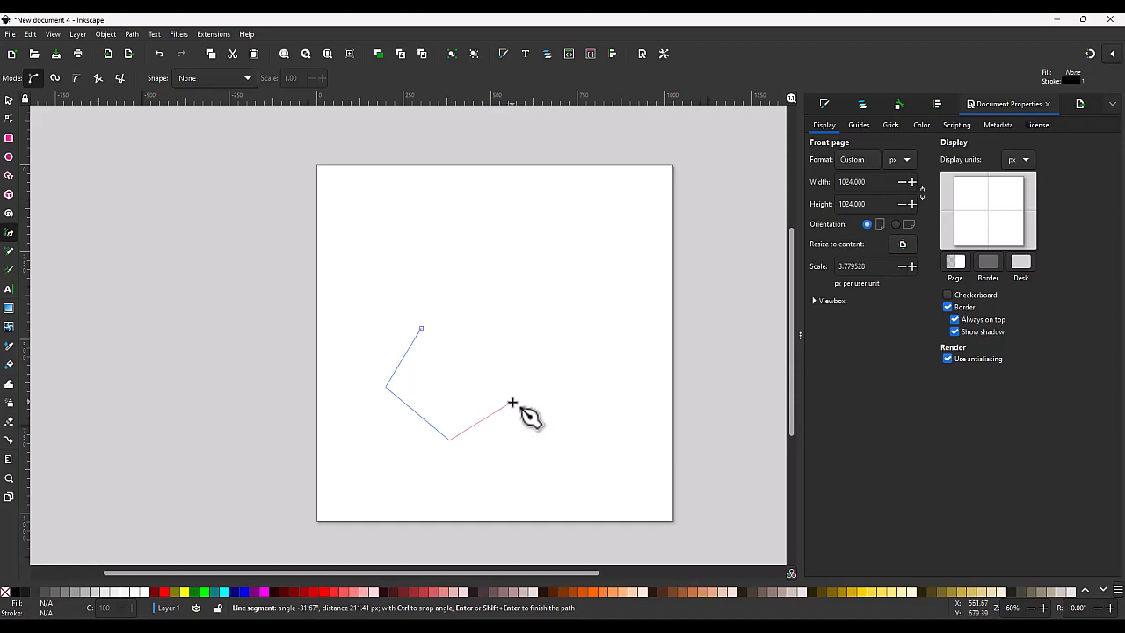
Finish the closed, bent crescent outline in the page's lower-left area with the Pen tool, doubling back just inside its outer edge.
{"action": "left_click", "coordinate": [512, 402]}
{"action": "left_click", "coordinate": [449, 435]}
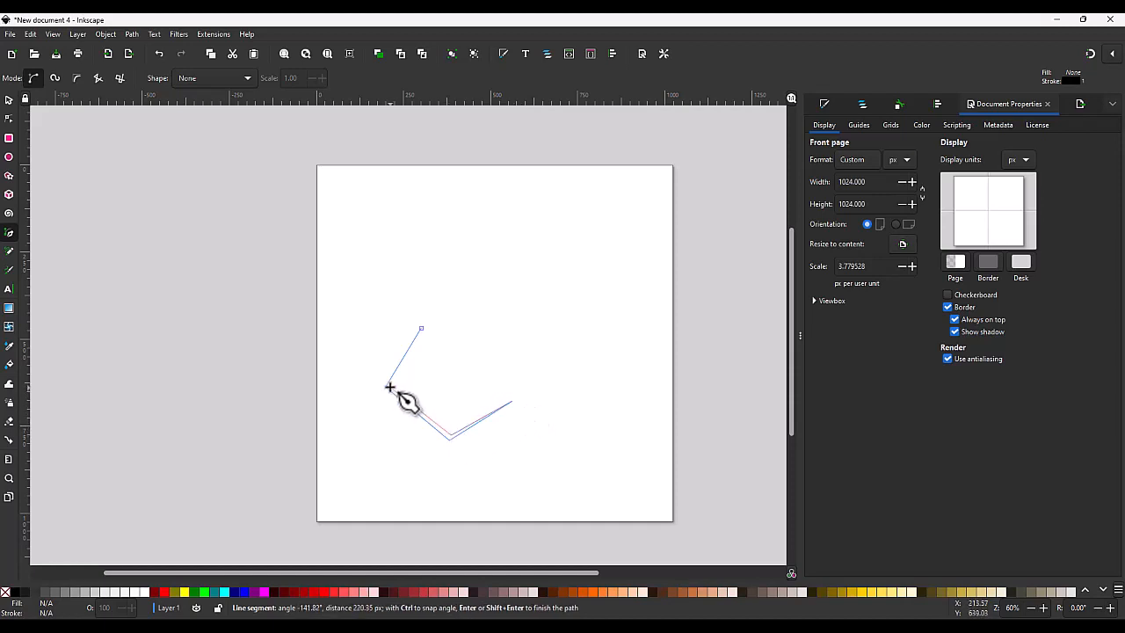
{"action": "left_click", "coordinate": [426, 327]}
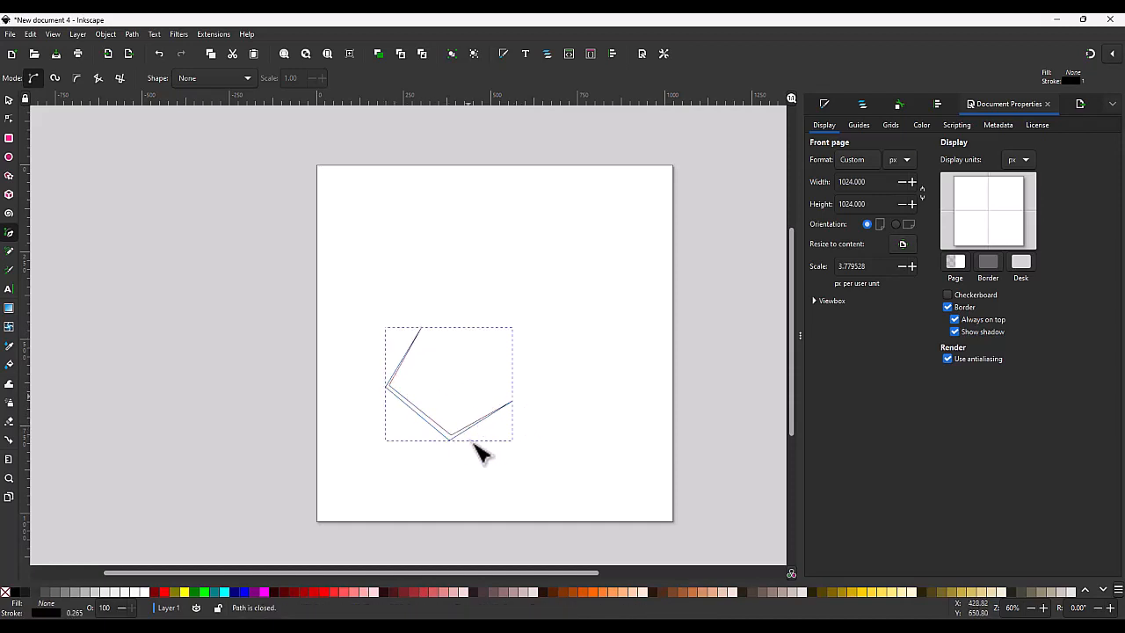
Smooth the crescent's four bend nodes and fill the shape with black.
{"action": "key", "text": "n"}
{"action": "left_click_drag", "start_coordinate": [462, 457], "coordinate": [377, 364]}
{"action": "left_click", "coordinate": [210, 78]}
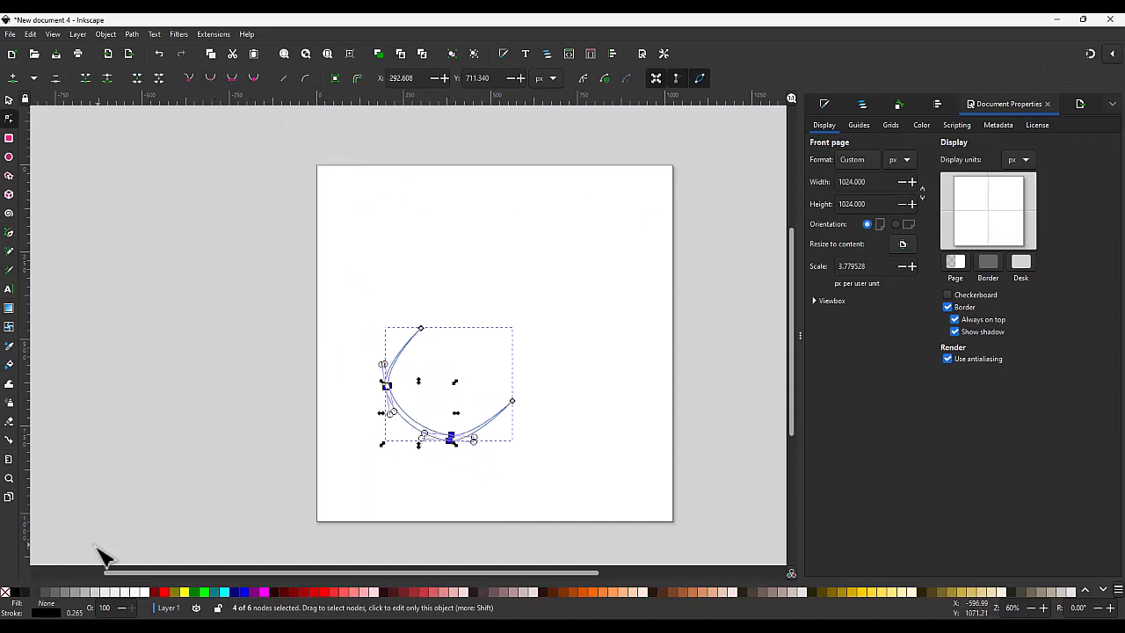
{"action": "left_click", "coordinate": [17, 592]}
Thin the black crescent by moving its inner bottom and inner left nodes close to the outer edge.
{"action": "scroll", "coordinate": [474, 414], "scroll_direction": "up", "scroll_amount": 2}
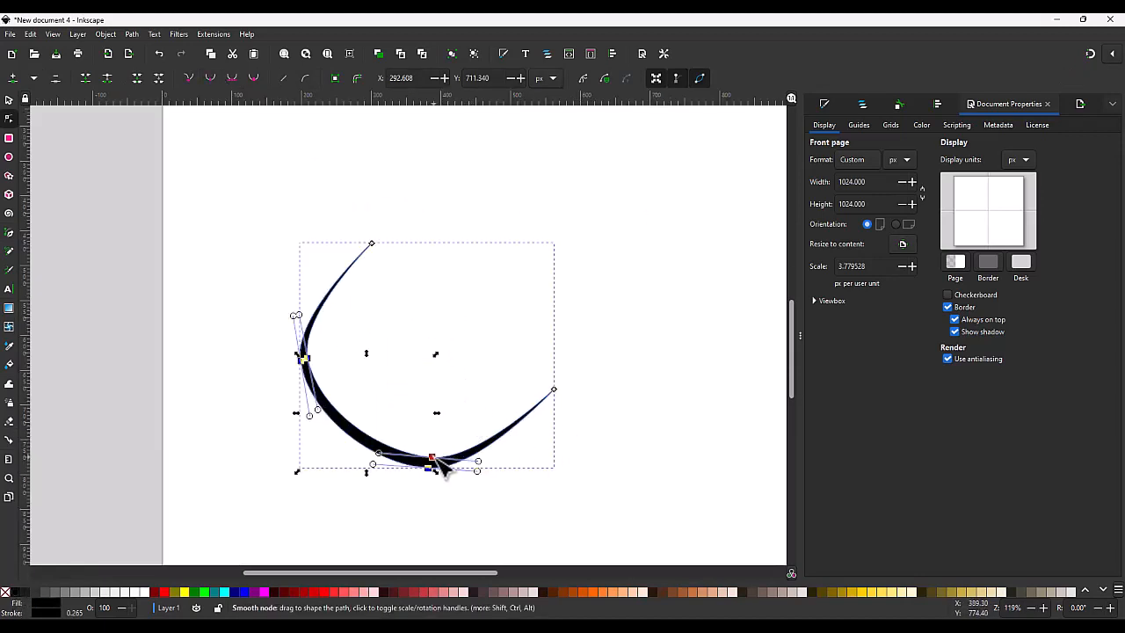
{"action": "left_click_drag", "start_coordinate": [432, 458], "coordinate": [429, 465]}
{"action": "key", "text": "ctrl+z"}
{"action": "left_click", "coordinate": [456, 499]}
{"action": "scroll", "coordinate": [309, 359], "scroll_direction": "up", "scroll_amount": 3}
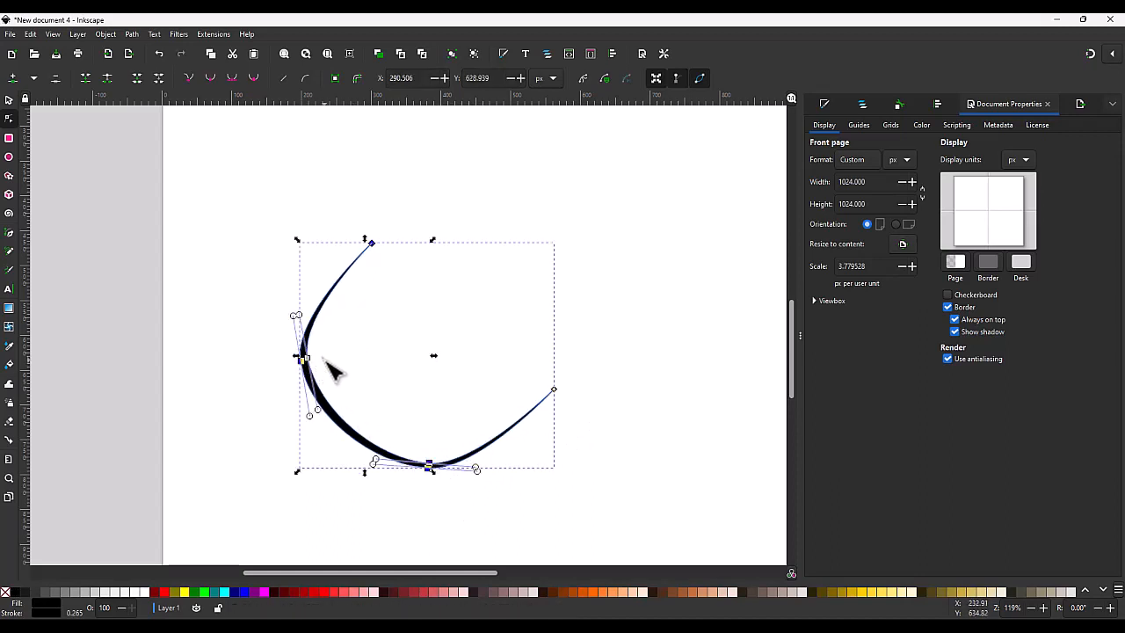
{"action": "left_click", "coordinate": [262, 362]}
{"action": "scroll", "coordinate": [262, 362], "scroll_direction": "up", "scroll_amount": 1}
{"action": "scroll", "coordinate": [270, 373], "scroll_direction": "up", "scroll_amount": 2}
{"action": "left_click_drag", "start_coordinate": [395, 359], "coordinate": [391, 363]}
{"action": "left_click", "coordinate": [293, 381]}
Scale all the crescent's nodes down about its centre until the shape is about 291 × 258 px.
{"action": "scroll", "coordinate": [293, 382], "scroll_direction": "down", "scroll_amount": 3}
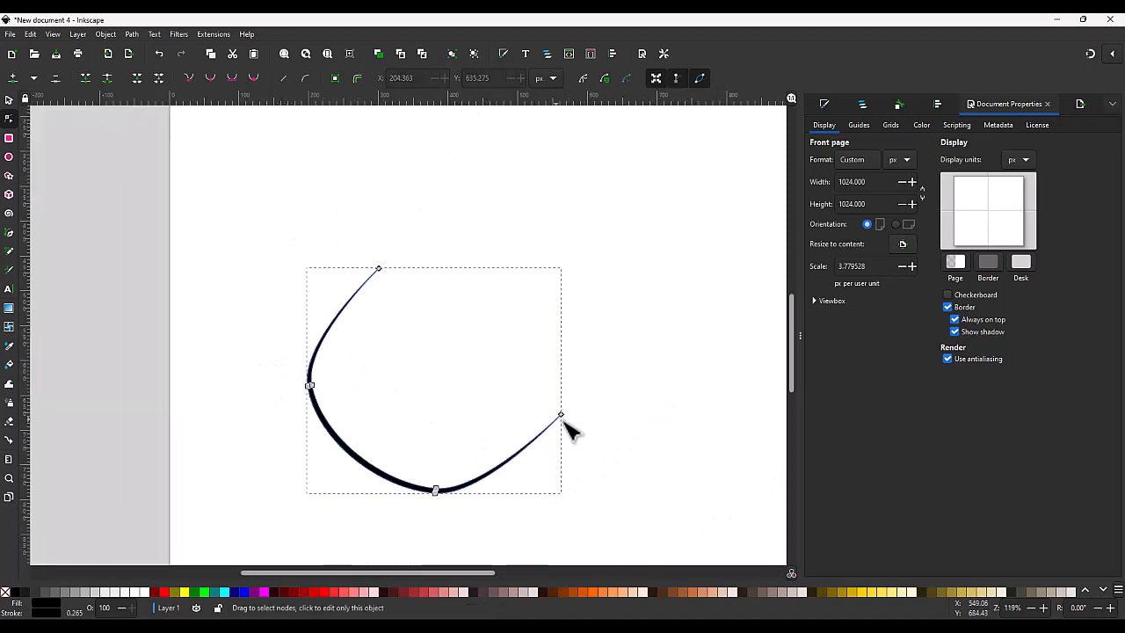
{"action": "scroll", "coordinate": [567, 422], "scroll_direction": "down", "scroll_amount": 2}
{"action": "scroll", "coordinate": [608, 434], "scroll_direction": "up", "scroll_amount": 2}
{"action": "key", "text": "ctrl+a"}
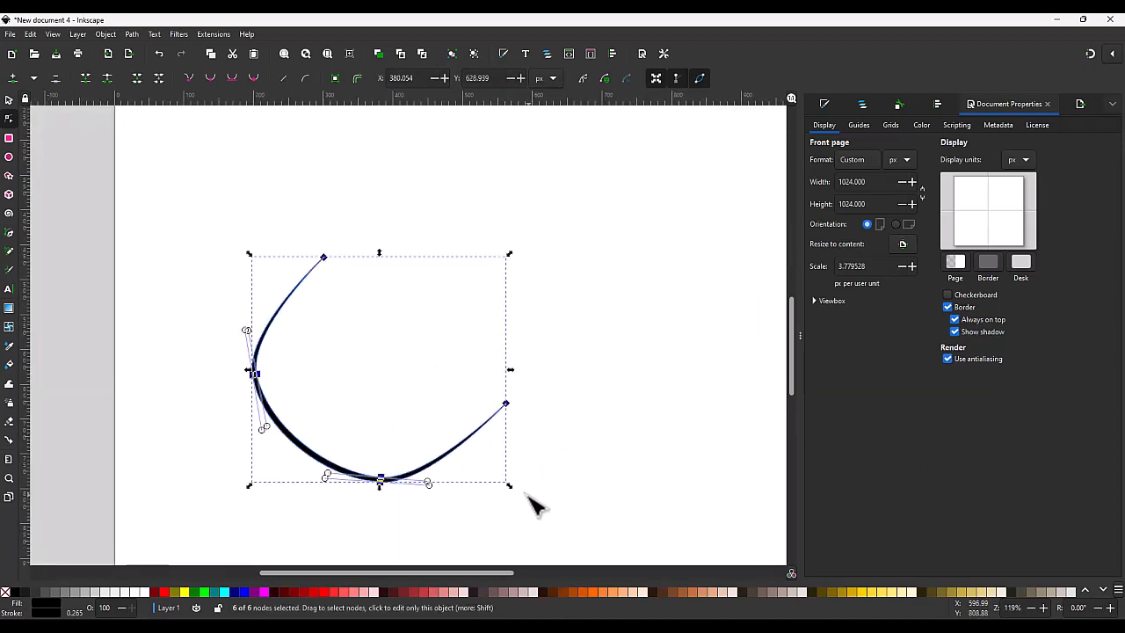
{"action": "left_click_drag", "start_coordinate": [511, 485], "coordinate": [483, 462]}
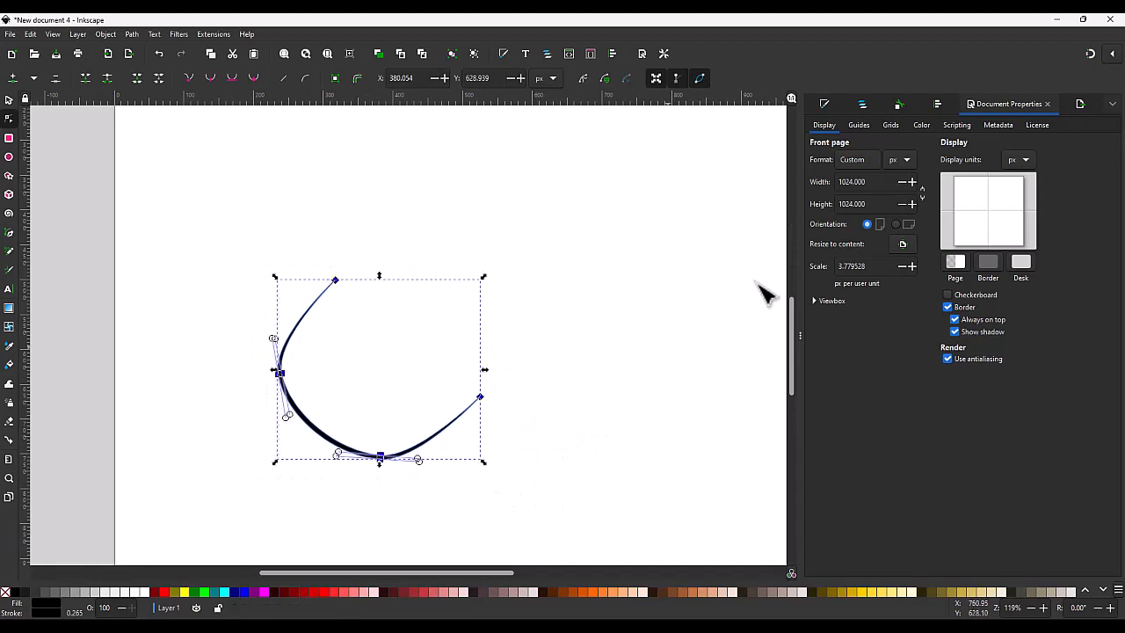
Set the unit of the crescent's stroke width to px and deselect its nodes.
{"action": "left_click", "coordinate": [824, 106]}
{"action": "left_click", "coordinate": [933, 125]}
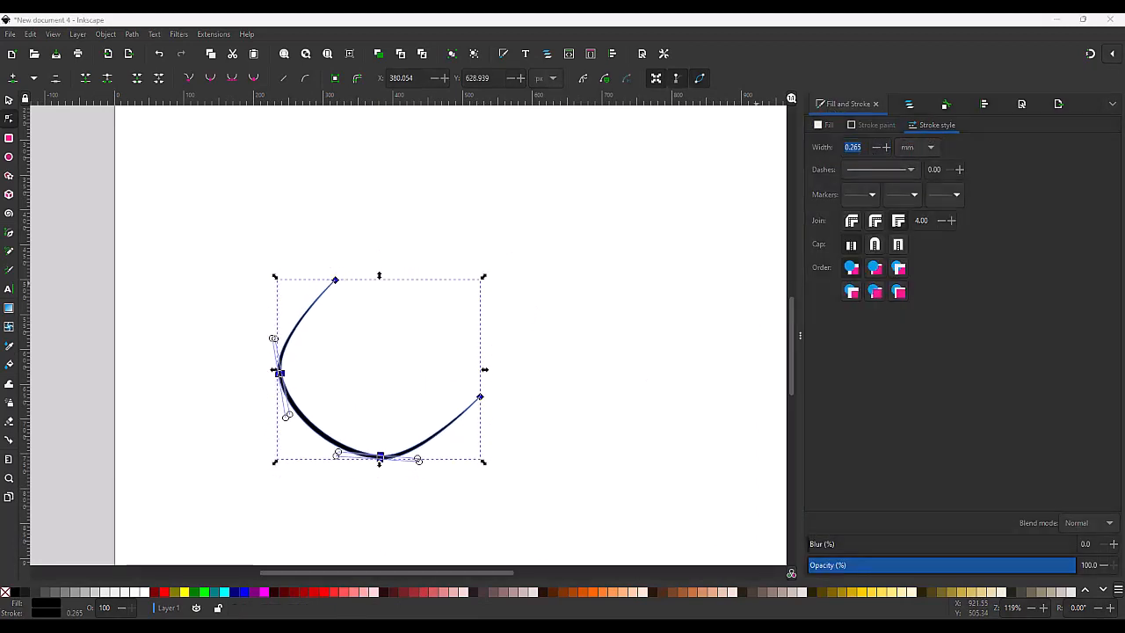
{"action": "left_click", "coordinate": [920, 147]}
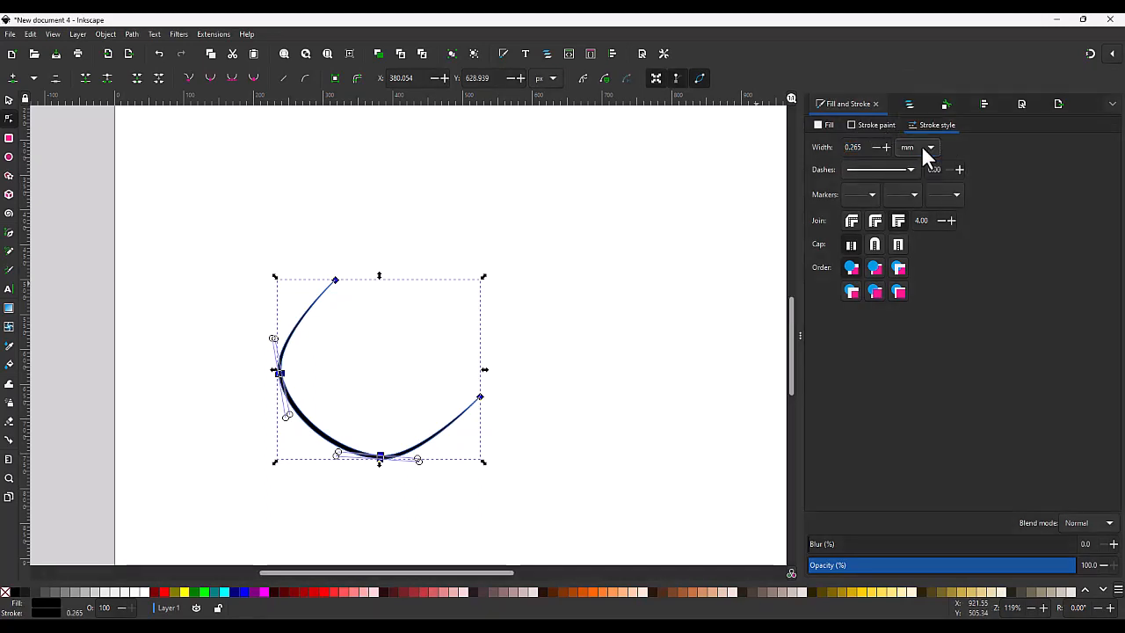
{"action": "left_click", "coordinate": [918, 167]}
{"action": "left_click", "coordinate": [573, 356]}
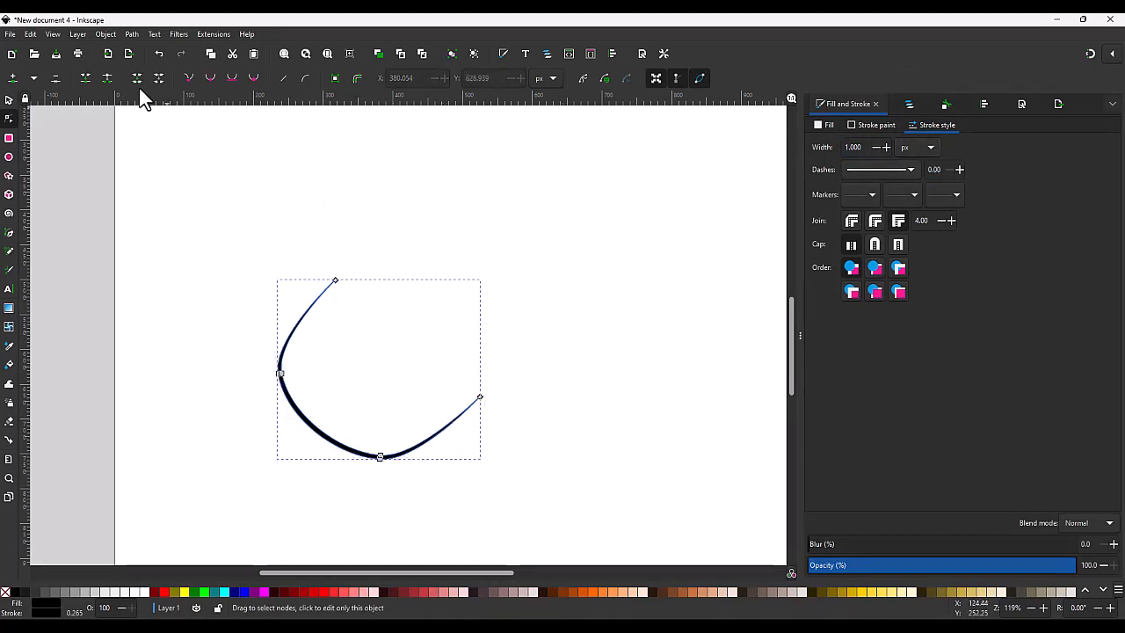
Duplicate the curve, flip the copy horizontally and move it sideways to the right until the two inner ends cross.
{"action": "key", "text": "s"}
{"action": "key", "text": "ctrl+d"}
{"action": "key", "text": "h"}
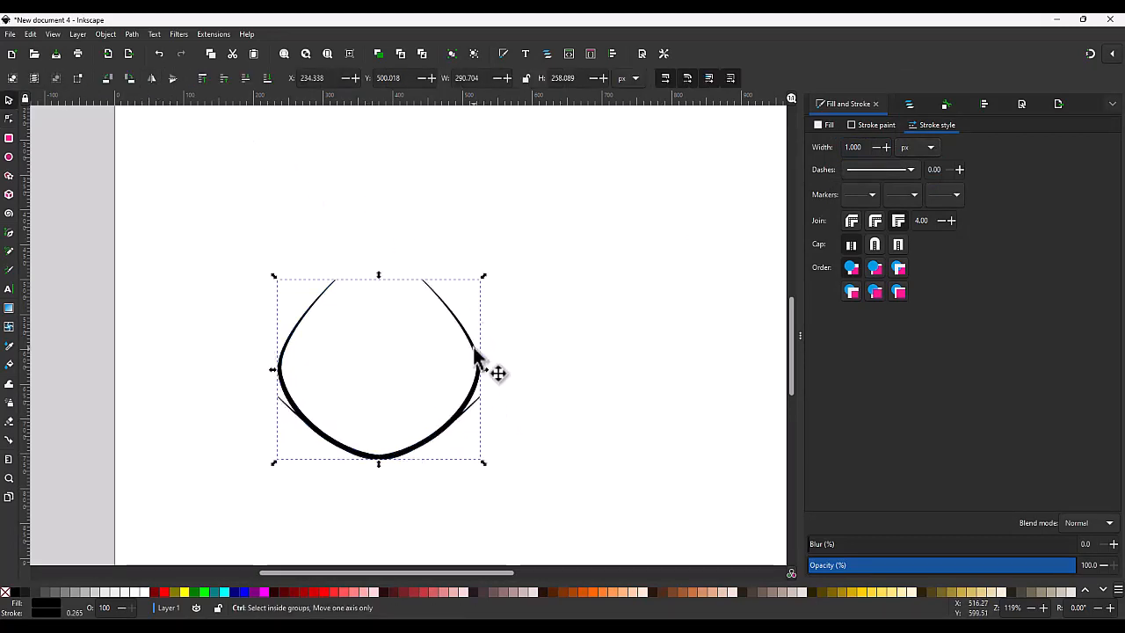
{"action": "left_click_drag", "start_coordinate": [493, 371], "coordinate": [632, 362]}
Reposition the inner end nodes of the two mirrored curves so the right curve's tip meets the left curve.
{"action": "key", "text": "n"}
{"action": "left_click", "coordinate": [478, 400]}
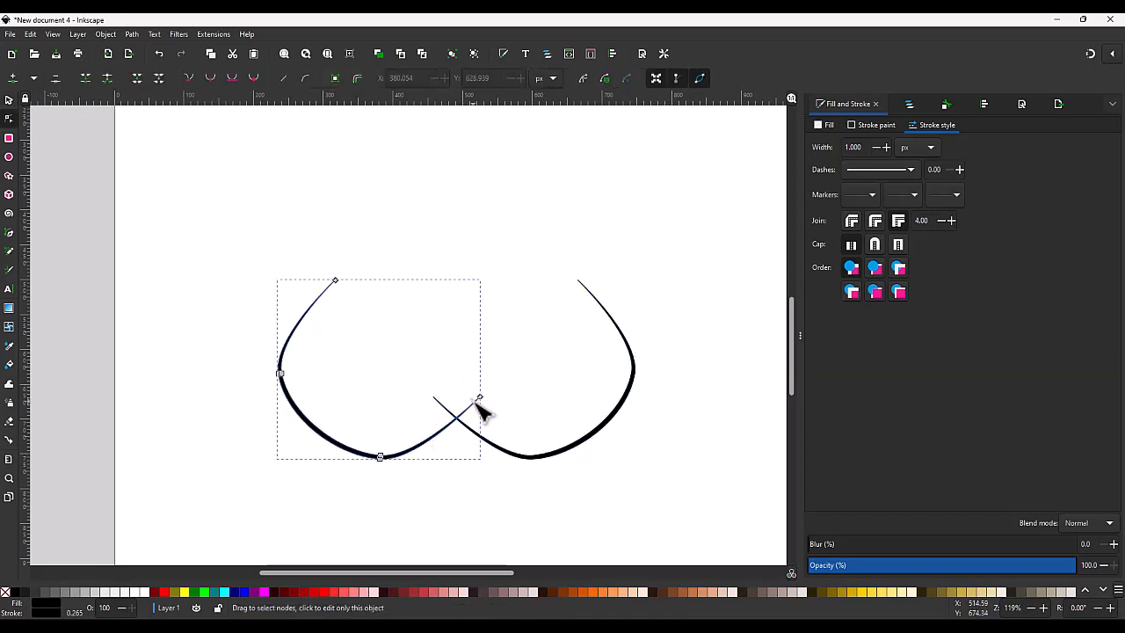
{"action": "scroll", "coordinate": [483, 417], "scroll_direction": "up", "scroll_amount": 2}
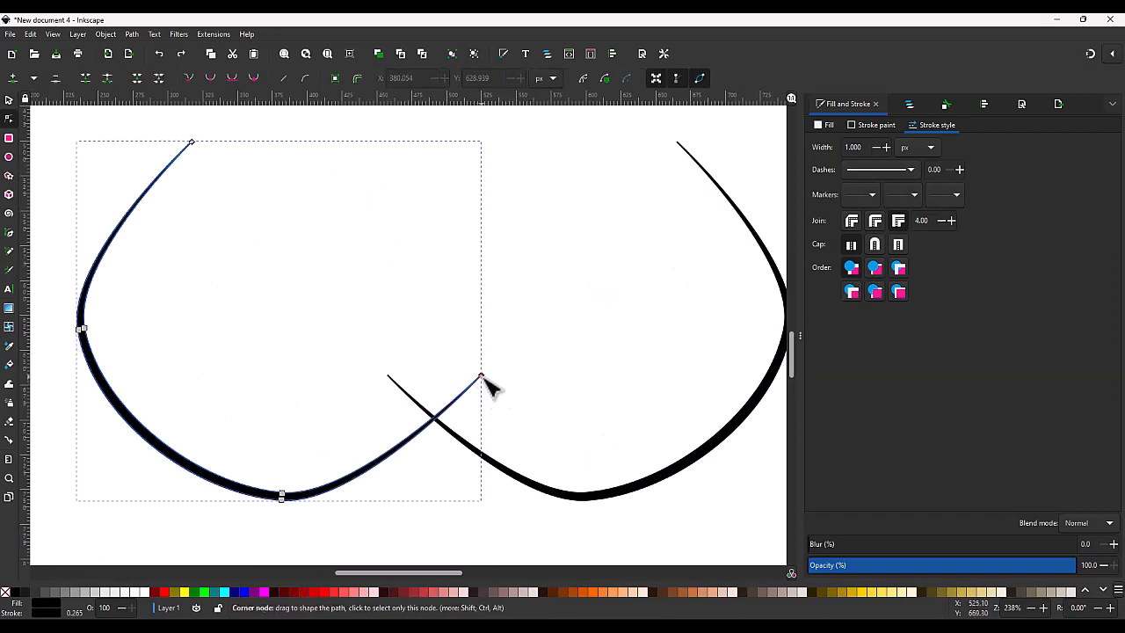
{"action": "left_click_drag", "start_coordinate": [484, 379], "coordinate": [427, 416]}
{"action": "left_click", "coordinate": [388, 376]}
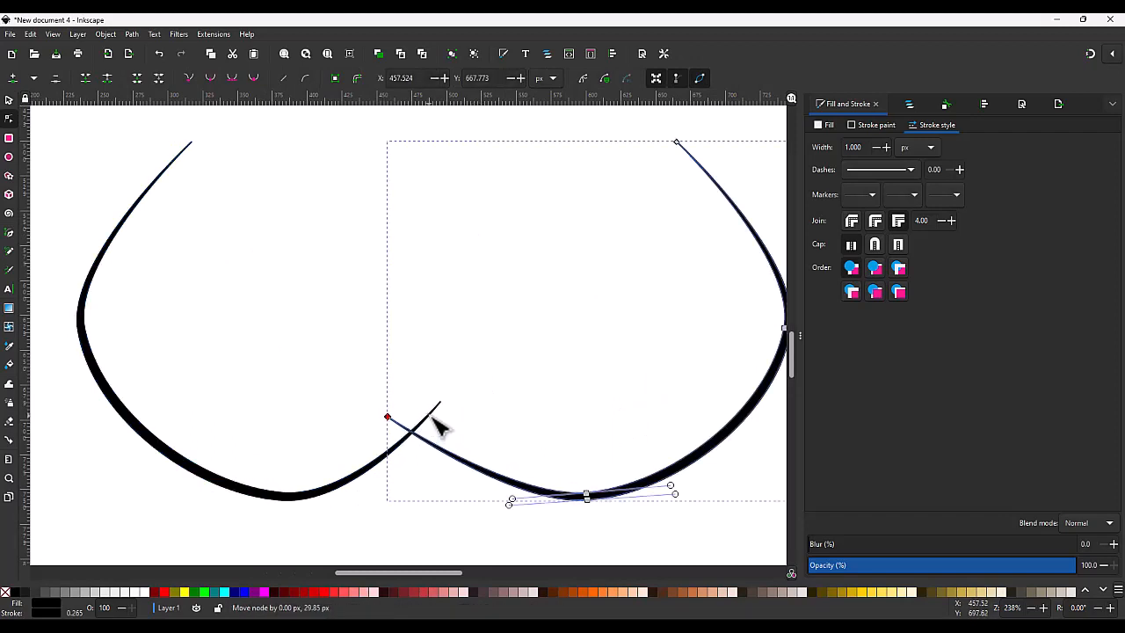
{"action": "left_click", "coordinate": [406, 456]}
{"action": "left_click", "coordinate": [411, 458]}
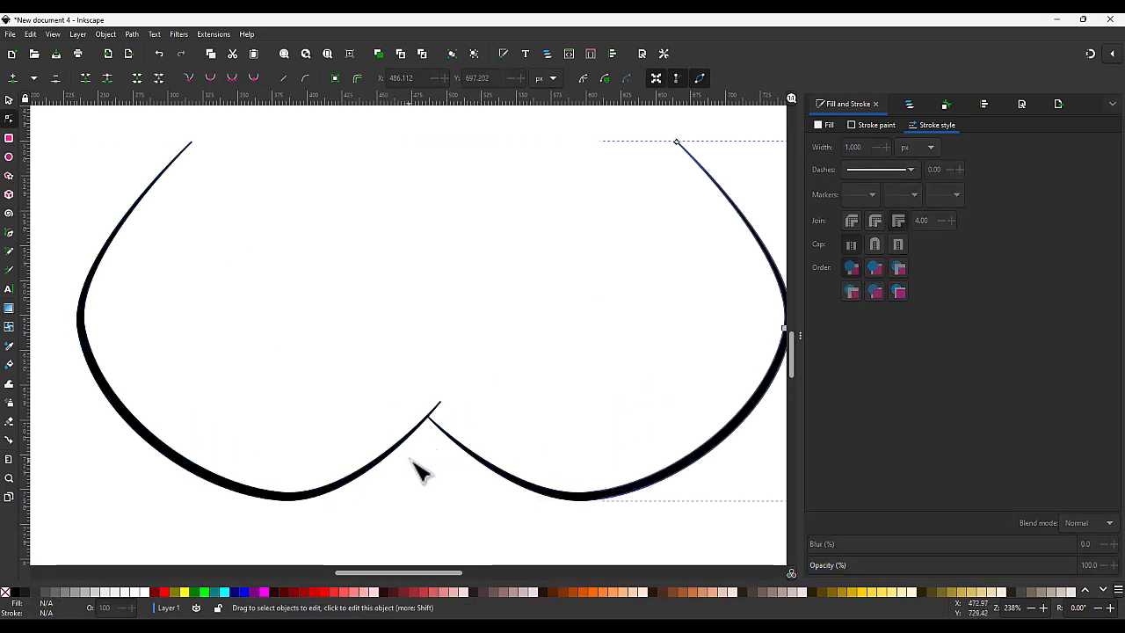
Draw a small closed C-shaped ear outline with the Pen tool just above the left curve's upper end.
{"action": "scroll", "coordinate": [425, 455], "scroll_direction": "down", "scroll_amount": 2}
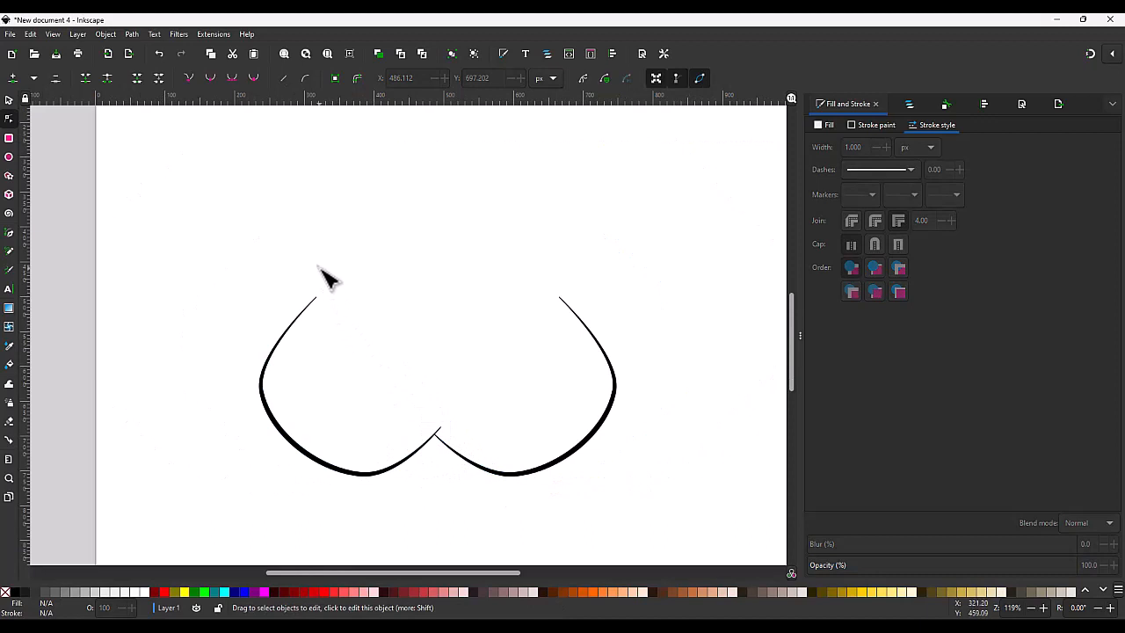
{"action": "key", "text": "b"}
{"action": "left_click", "coordinate": [316, 296]}
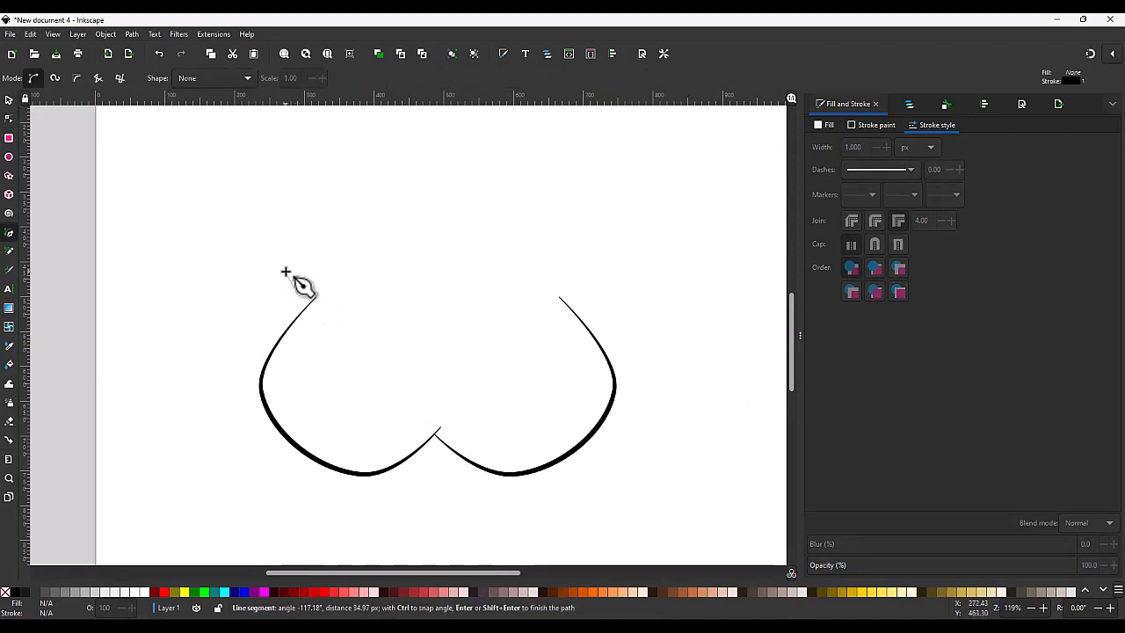
{"action": "left_click", "coordinate": [287, 272]}
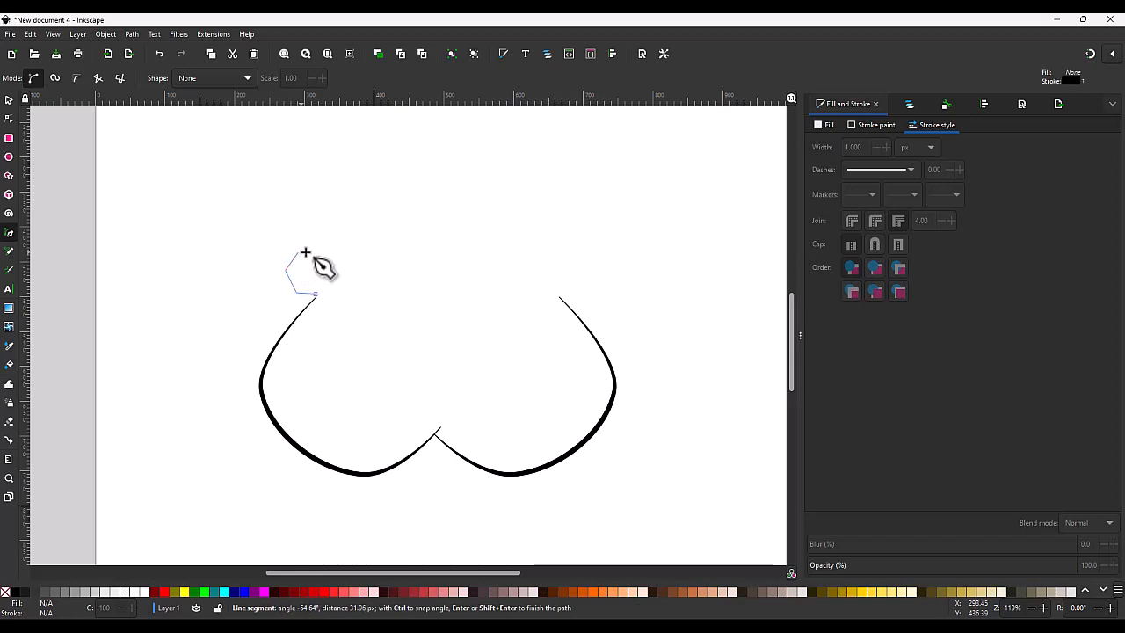
{"action": "left_click", "coordinate": [297, 252]}
{"action": "left_click", "coordinate": [321, 252]}
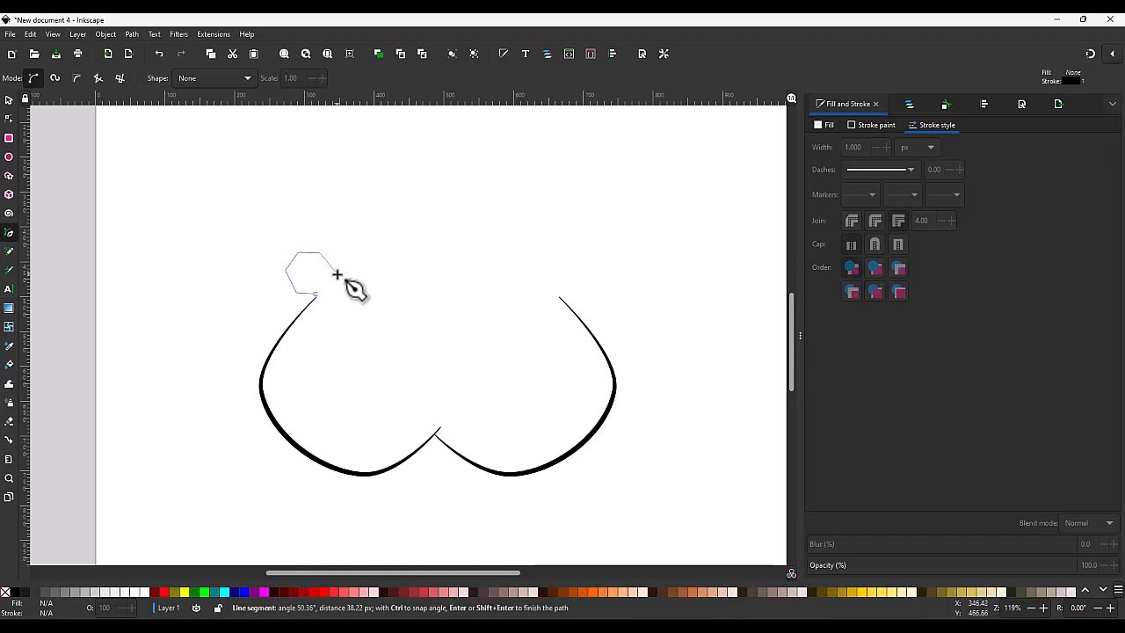
{"action": "left_click", "coordinate": [337, 274]}
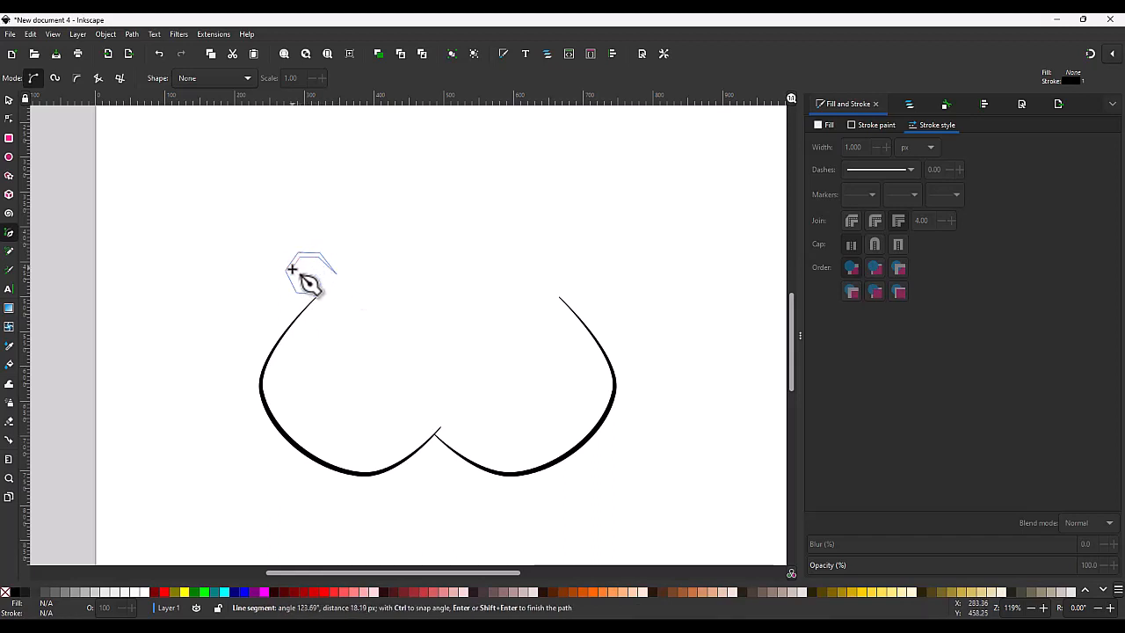
{"action": "left_click", "coordinate": [316, 293]}
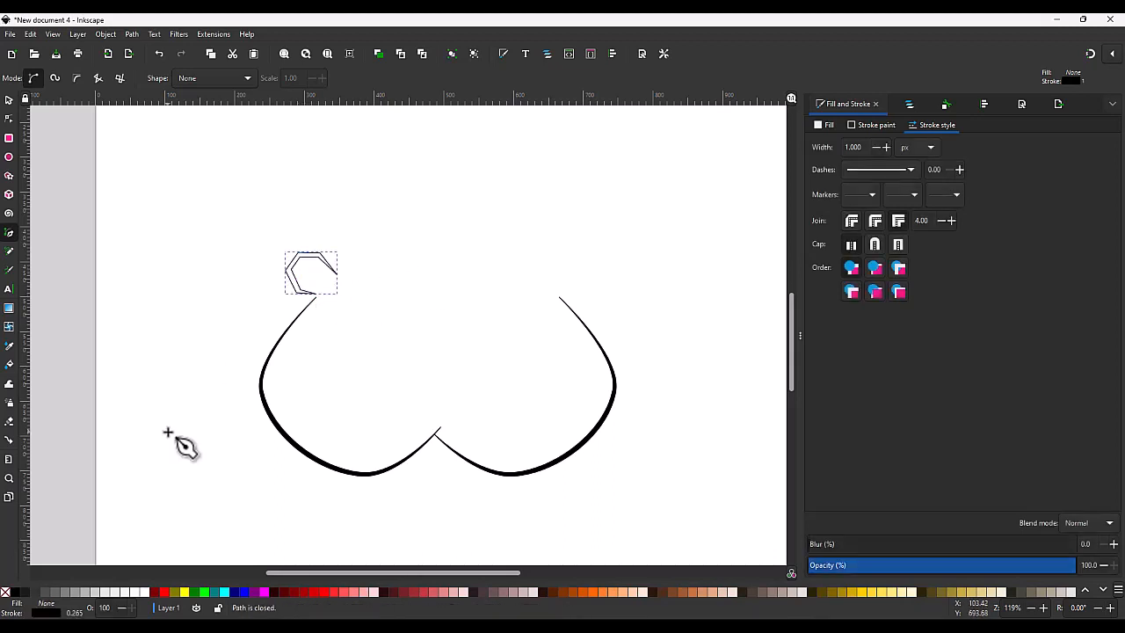
Fill the small ear shape with black and make its bend nodes smooth.
{"action": "left_click", "coordinate": [15, 593]}
{"action": "key", "text": "n"}
{"action": "left_click_drag", "start_coordinate": [273, 207], "coordinate": [329, 327]}
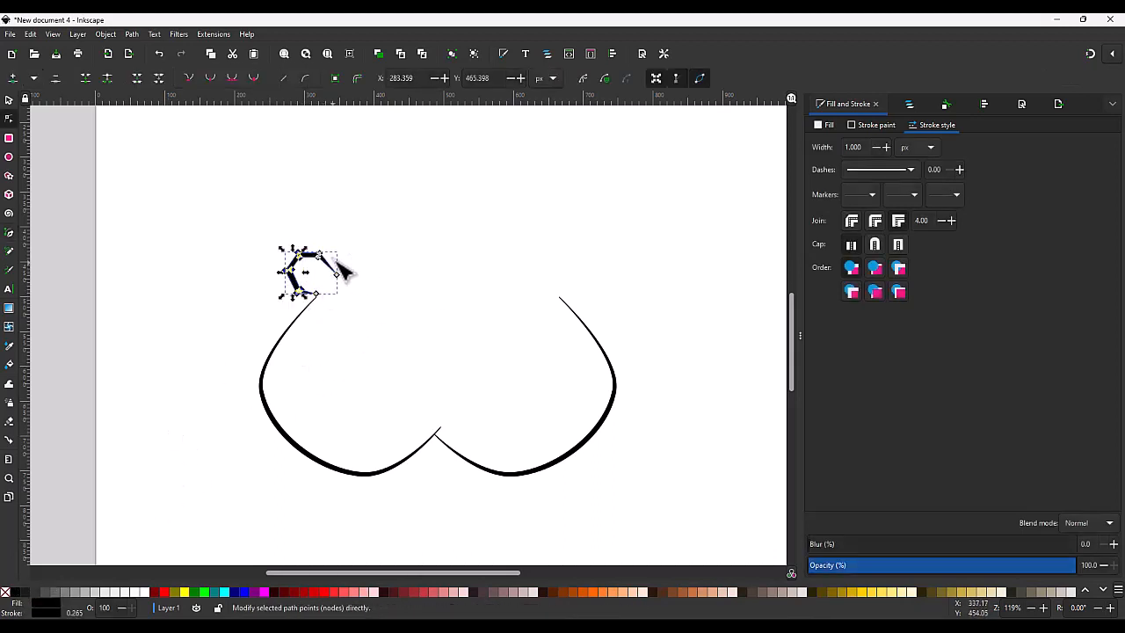
{"action": "left_click", "coordinate": [325, 262], "text": "shift"}
{"action": "left_click", "coordinate": [211, 79]}
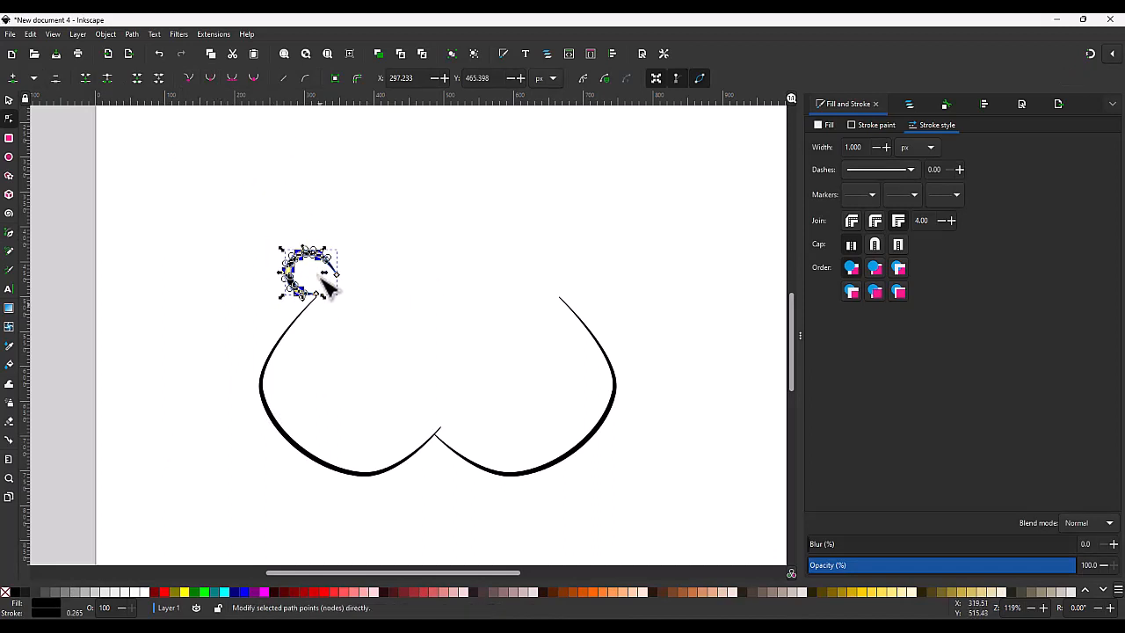
Thin the ear line by moving its four inner nodes outward toward the outer edge and refining the curve.
{"action": "scroll", "coordinate": [290, 263], "scroll_direction": "up", "scroll_amount": 5, "text": "ctrl"}
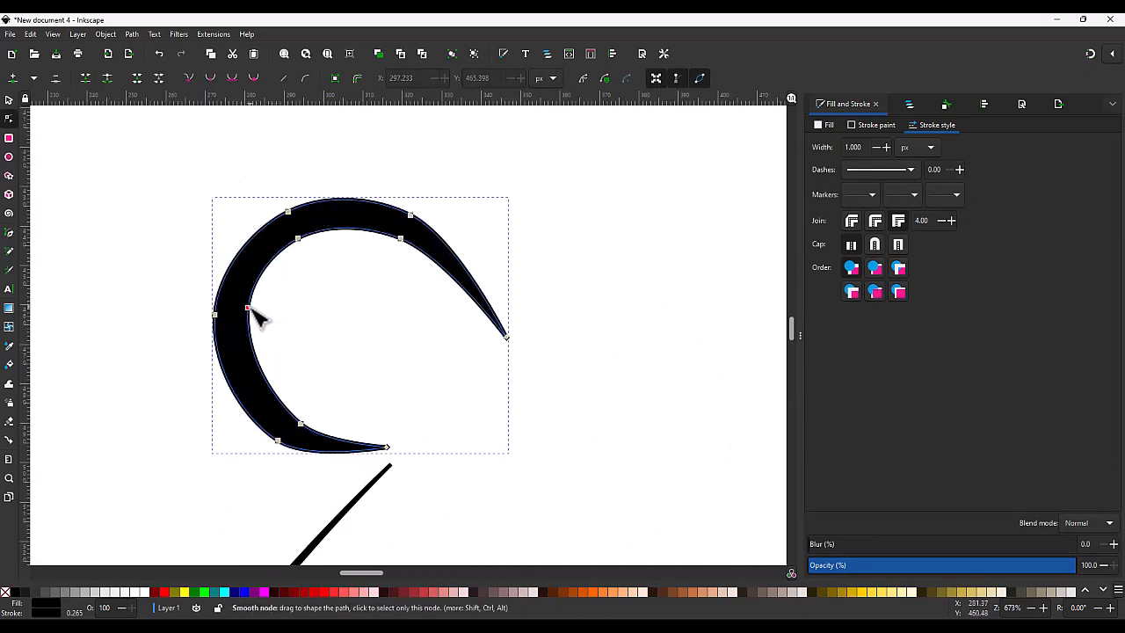
{"action": "left_click_drag", "start_coordinate": [248, 309], "coordinate": [229, 315]}
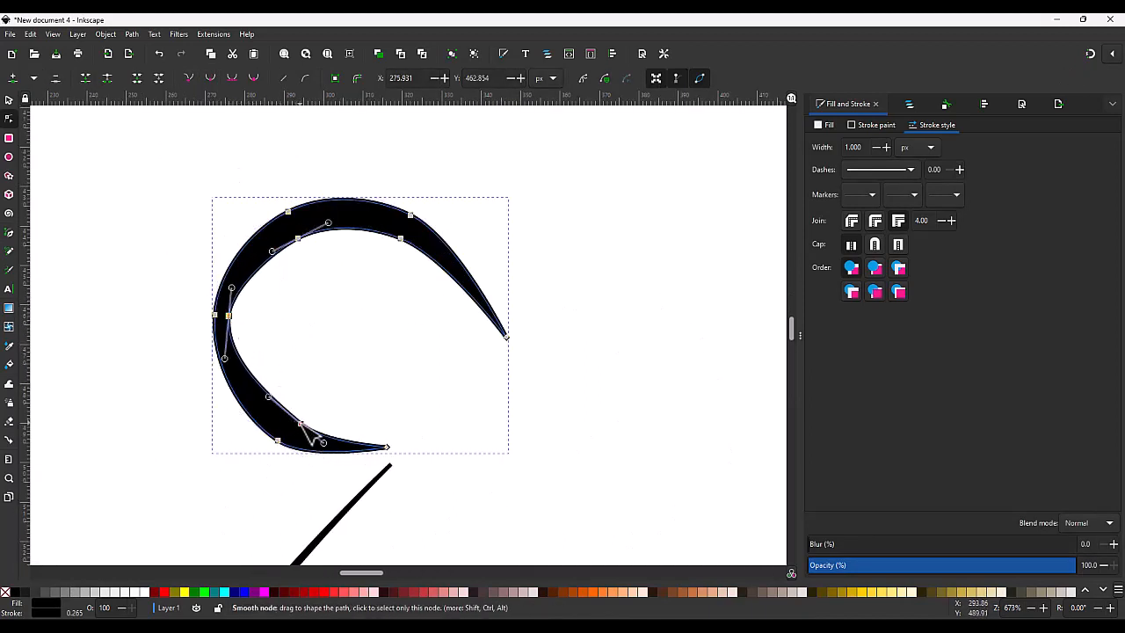
{"action": "left_click_drag", "start_coordinate": [300, 423], "coordinate": [290, 436]}
{"action": "left_click_drag", "start_coordinate": [315, 239], "coordinate": [296, 226]}
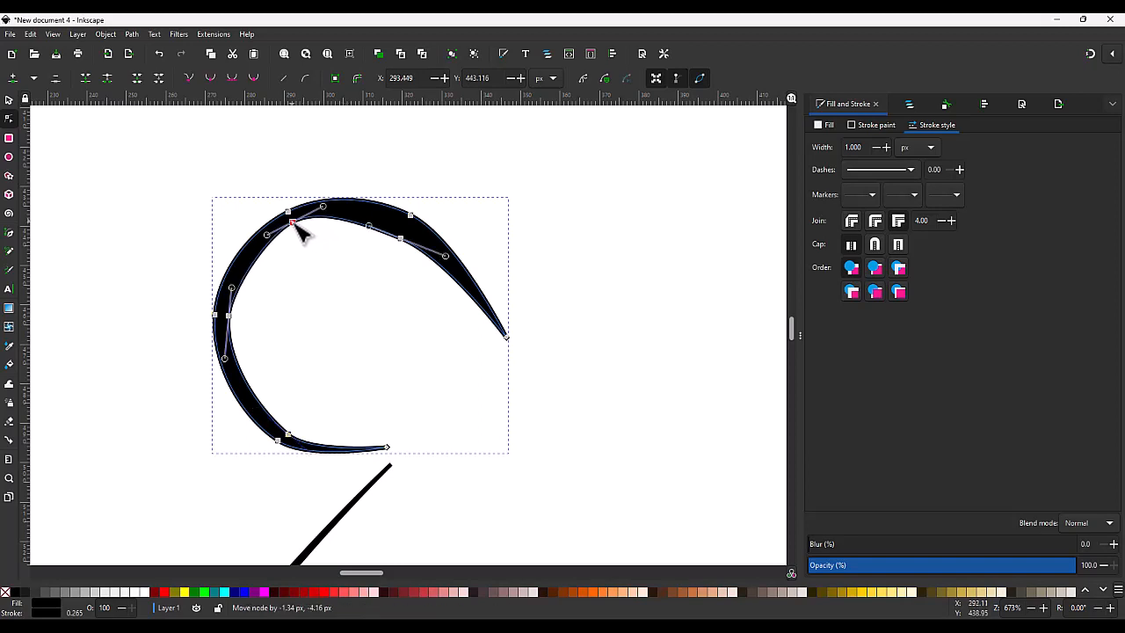
{"action": "left_click_drag", "start_coordinate": [406, 243], "coordinate": [413, 232]}
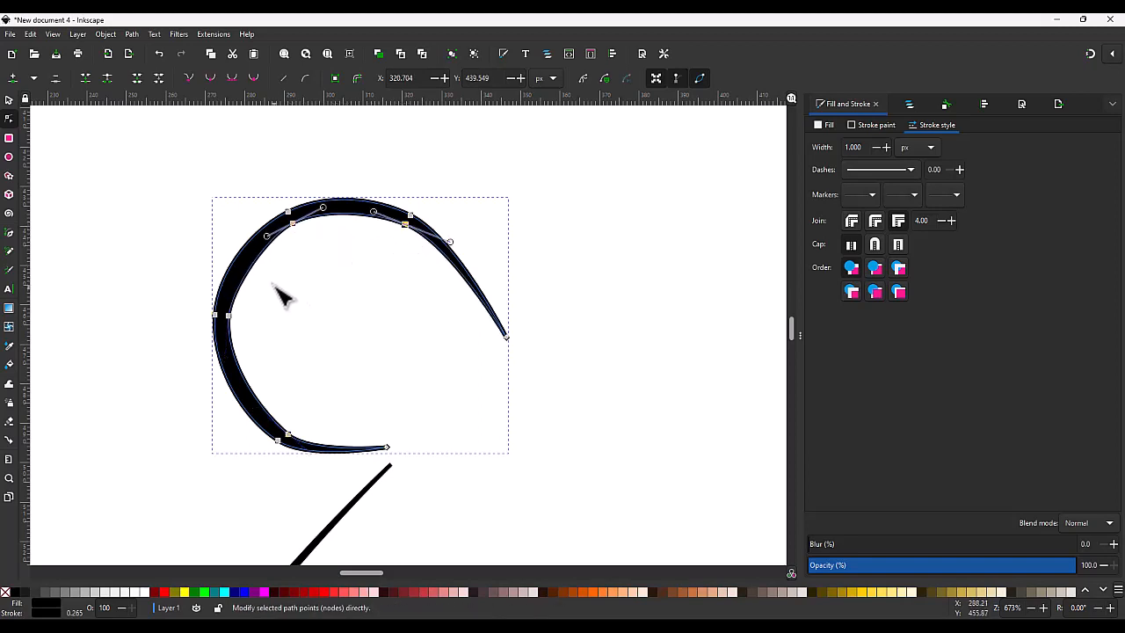
{"action": "left_click_drag", "start_coordinate": [267, 235], "coordinate": [254, 246]}
{"action": "left_click", "coordinate": [361, 315]}
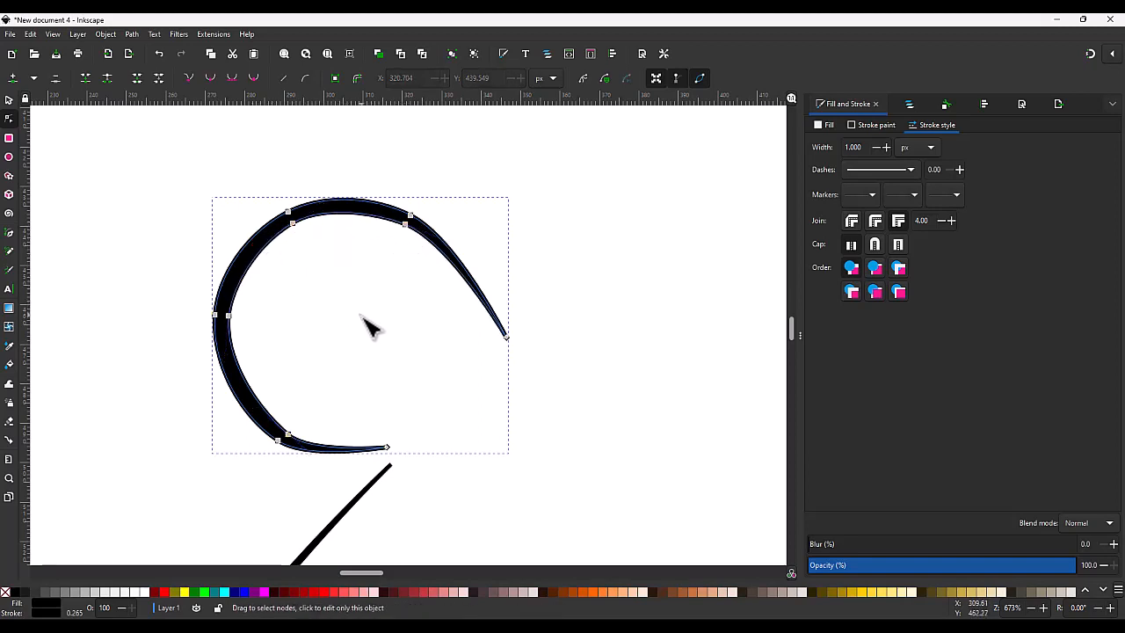
Shorten the ear's open right tip by moving its end node about 5 px left and 7 px up.
{"action": "scroll", "coordinate": [385, 328], "scroll_direction": "down", "scroll_amount": 6}
{"action": "key", "text": "s"}
{"action": "scroll", "coordinate": [387, 332], "scroll_direction": "up", "scroll_amount": 5}
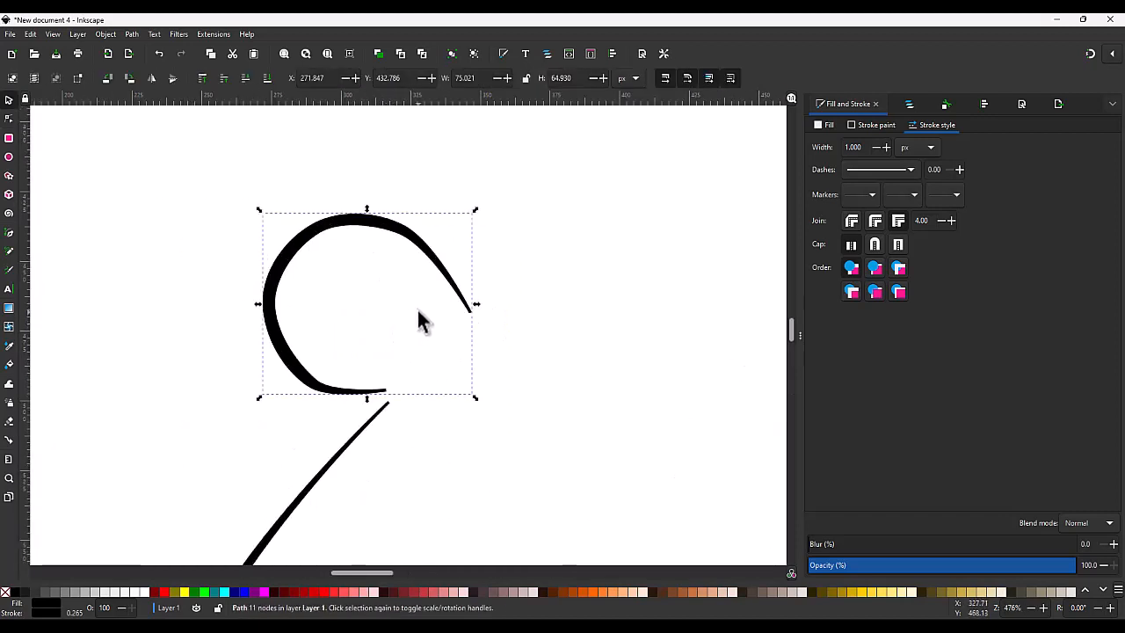
{"action": "key", "text": "n"}
{"action": "left_click_drag", "start_coordinate": [480, 321], "coordinate": [463, 301]}
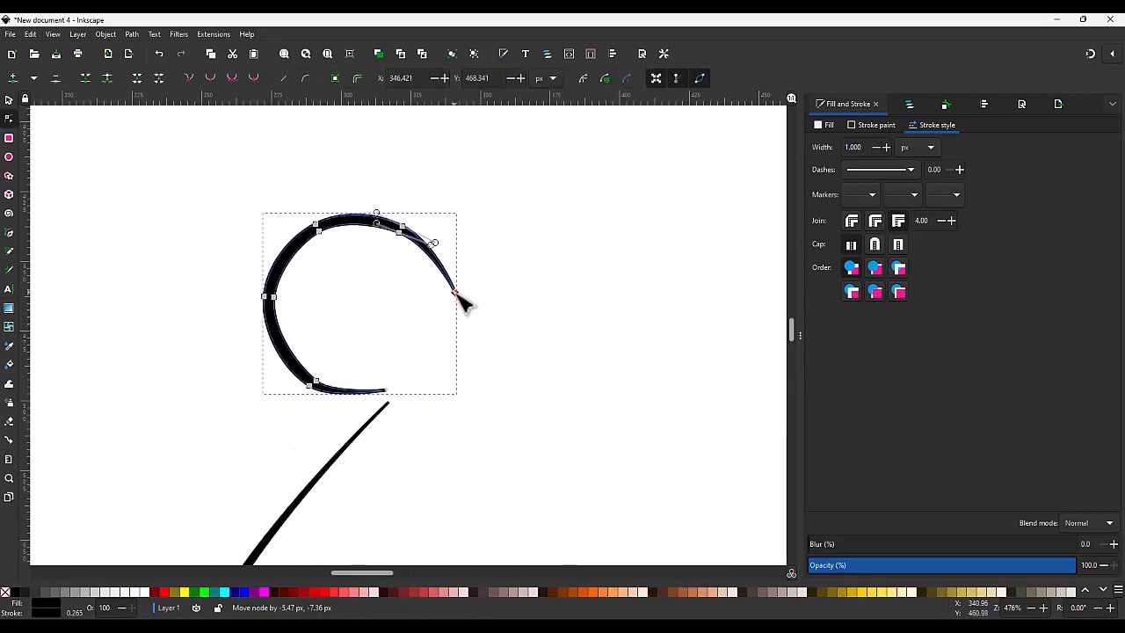
Move the ear down so its lower tip joins the upper end of the left curve.
{"action": "key", "text": "s"}
{"action": "left_click_drag", "start_coordinate": [290, 367], "coordinate": [304, 388]}
{"action": "scroll", "coordinate": [307, 391], "scroll_direction": "up", "scroll_amount": 3}
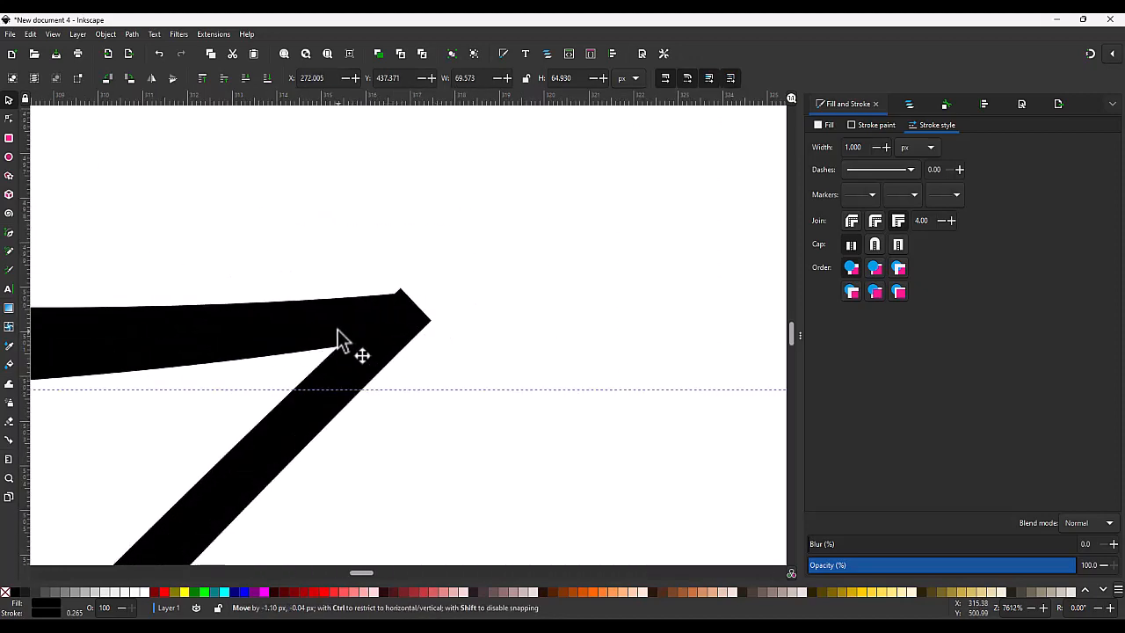
Place a horizontally flipped duplicate of the ear on the upper end of the right curve.
{"action": "scroll", "coordinate": [336, 336], "scroll_direction": "down", "scroll_amount": 5}
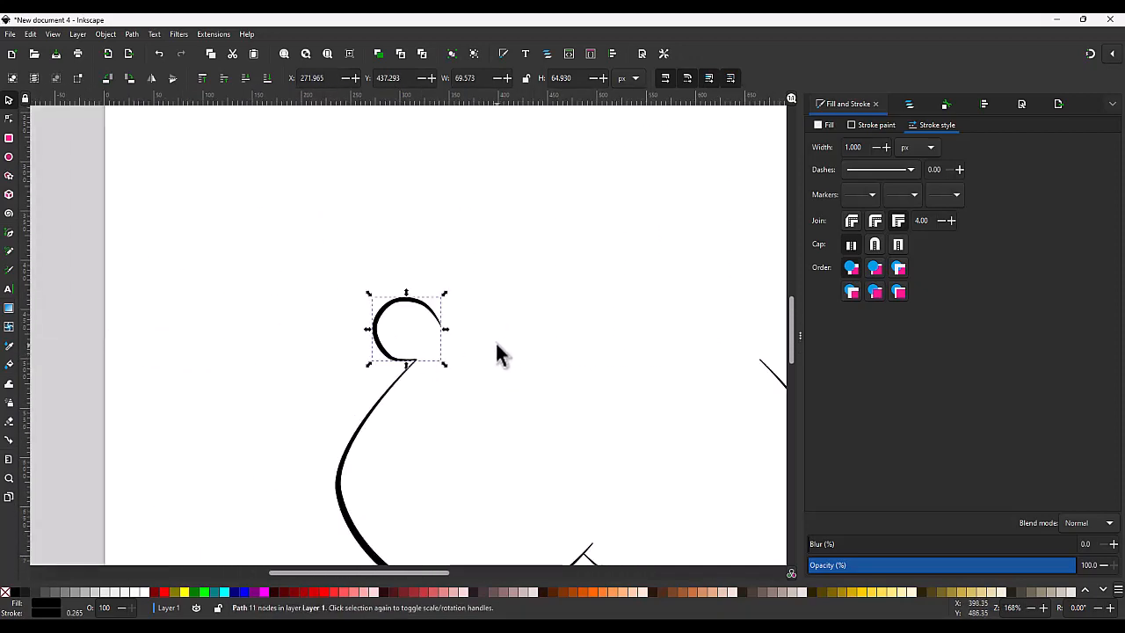
{"action": "left_click_drag", "start_coordinate": [439, 350], "coordinate": [753, 352]}
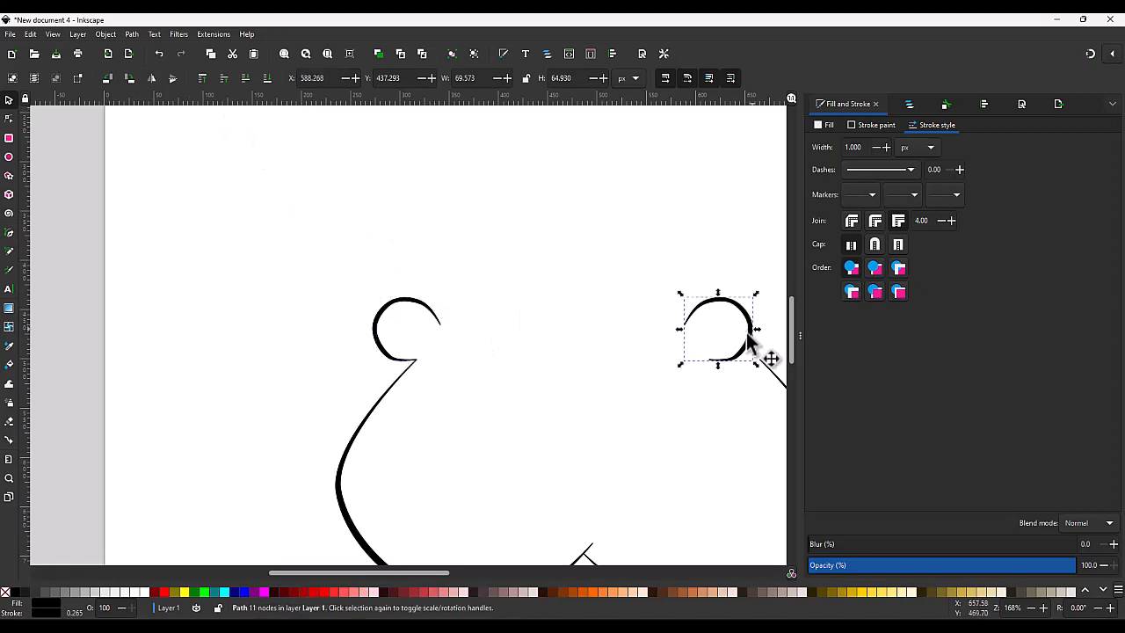
{"action": "scroll", "coordinate": [708, 374], "scroll_direction": "down", "scroll_amount": 2}
{"action": "scroll", "coordinate": [428, 350], "scroll_direction": "up", "scroll_amount": 6}
{"action": "left_click_drag", "start_coordinate": [430, 356], "coordinate": [615, 344]}
{"action": "scroll", "coordinate": [497, 380], "scroll_direction": "up", "scroll_amount": 5}
{"action": "left_click_drag", "start_coordinate": [497, 379], "coordinate": [497, 381]}
{"action": "scroll", "coordinate": [492, 382], "scroll_direction": "down", "scroll_amount": 4}
{"action": "scroll", "coordinate": [492, 380], "scroll_direction": "down", "scroll_amount": 7}
{"action": "scroll", "coordinate": [437, 396], "scroll_direction": "up", "scroll_amount": 1}
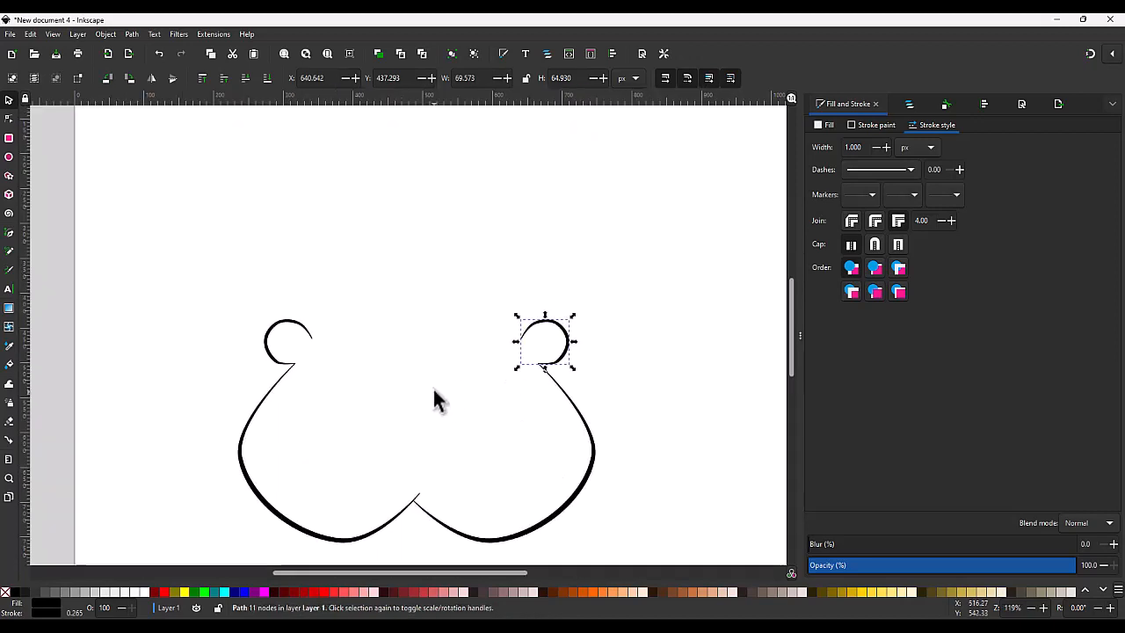
Draw a narrow closed roof-shaped outline from the left ear's inner tip up to a central peak and down to the right ear's inner tip.
{"action": "key", "text": "b"}
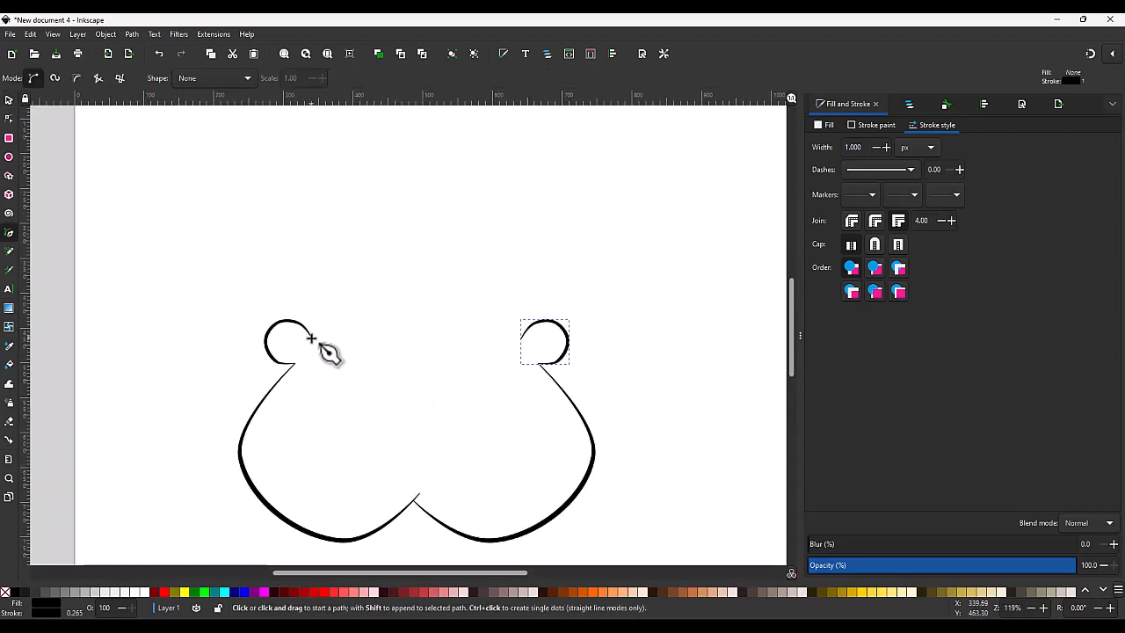
{"action": "left_click", "coordinate": [312, 337]}
{"action": "left_click", "coordinate": [414, 225]}
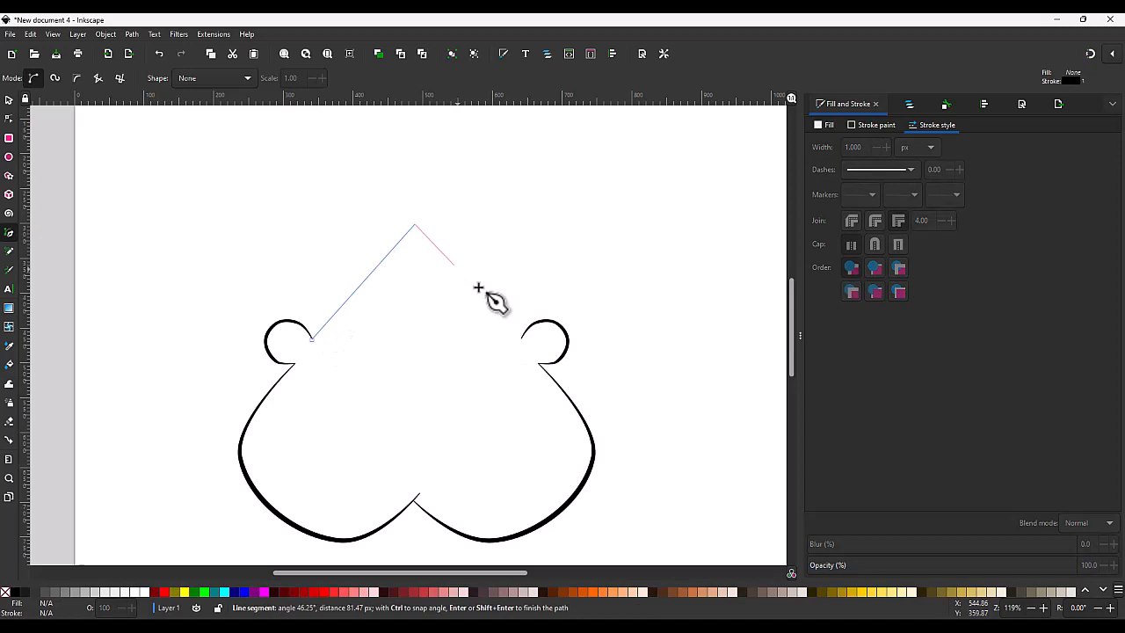
{"action": "left_click", "coordinate": [517, 338]}
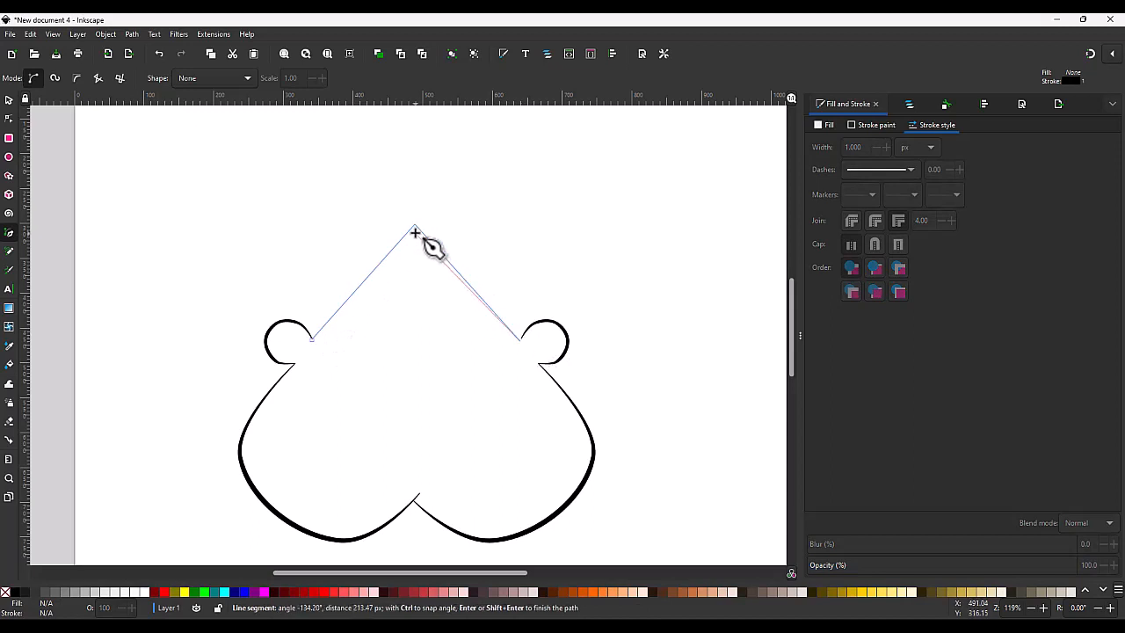
{"action": "left_click", "coordinate": [312, 337]}
Smooth the roof outline's two peak nodes into a wide dome with longer handles, and raise them about 43 px.
{"action": "key", "text": "n"}
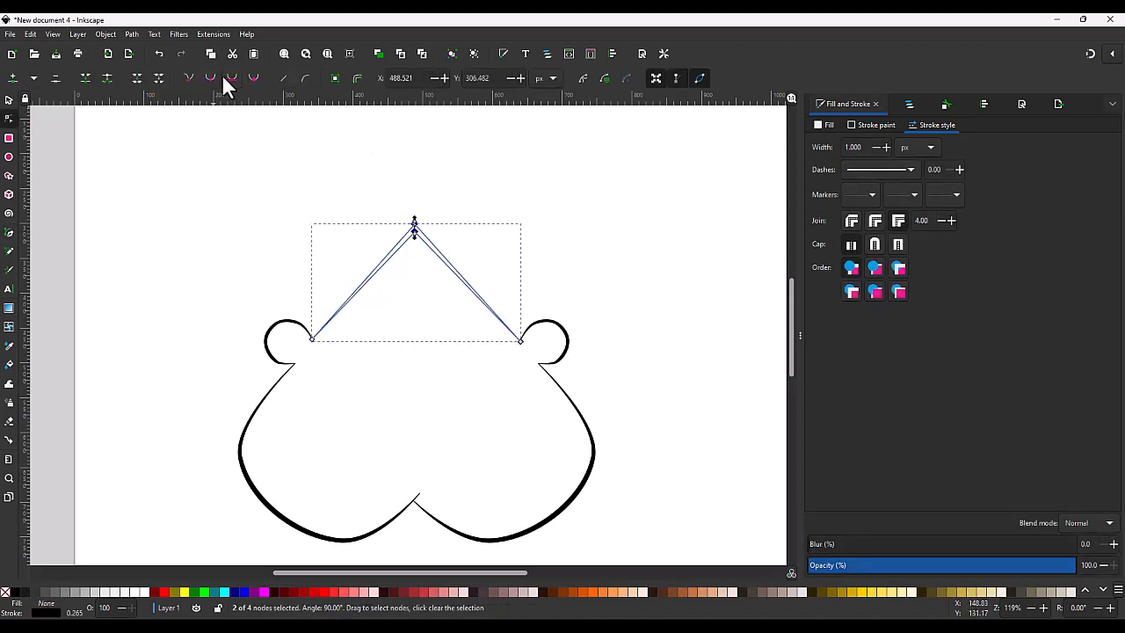
{"action": "left_click", "coordinate": [228, 78]}
{"action": "left_click_drag", "start_coordinate": [470, 234], "coordinate": [522, 230]}
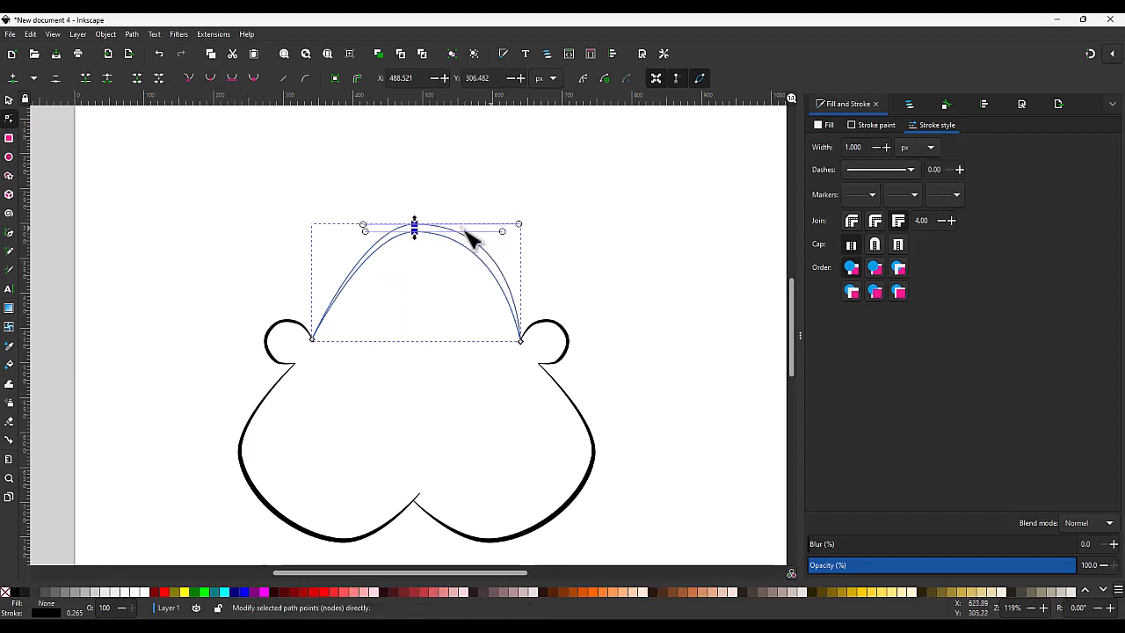
{"action": "left_click_drag", "start_coordinate": [369, 228], "coordinate": [315, 225]}
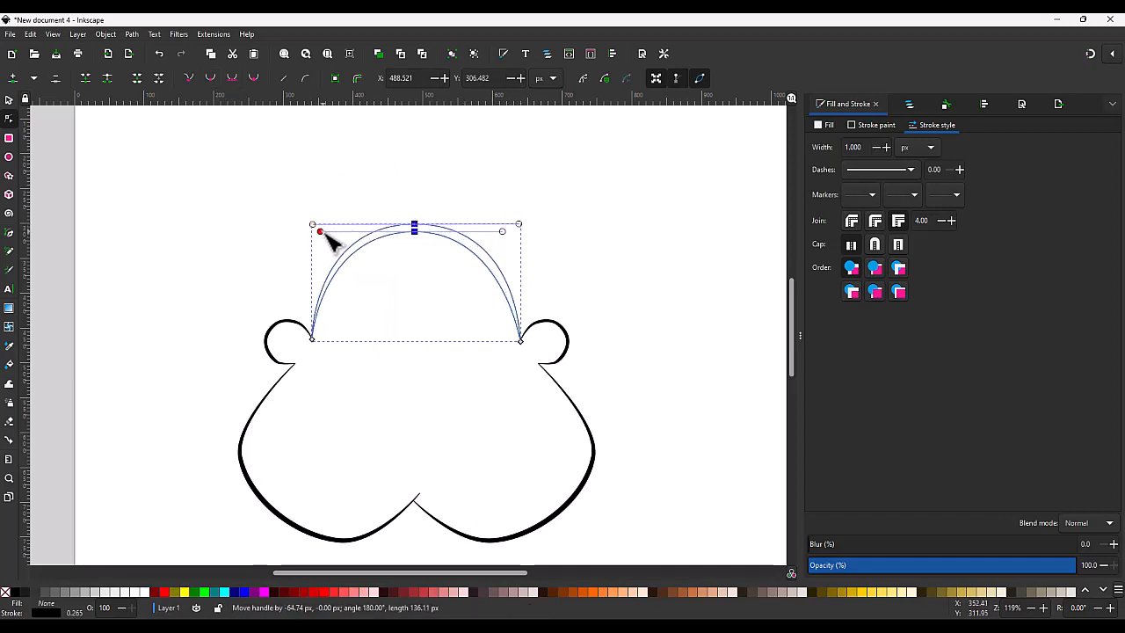
{"action": "left_click_drag", "start_coordinate": [415, 228], "coordinate": [424, 211]}
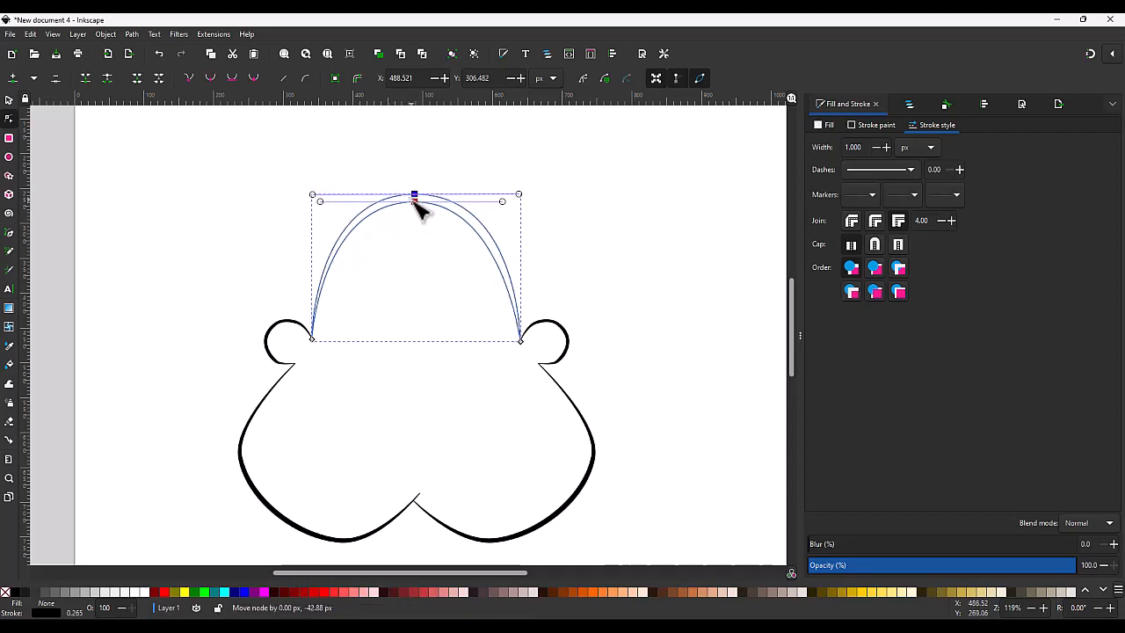
Fill the dome outline with 90% Gray and centre its inner and outer top nodes horizontally between the two end nodes.
{"action": "left_click", "coordinate": [14, 591]}
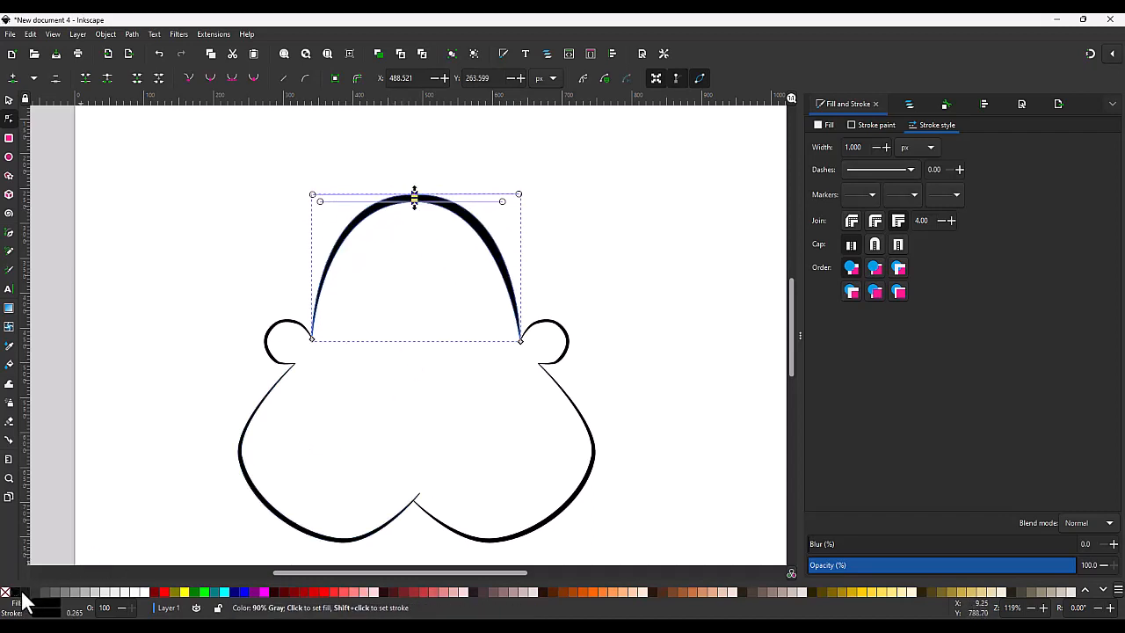
{"action": "scroll", "coordinate": [429, 182], "scroll_direction": "up", "scroll_amount": 2}
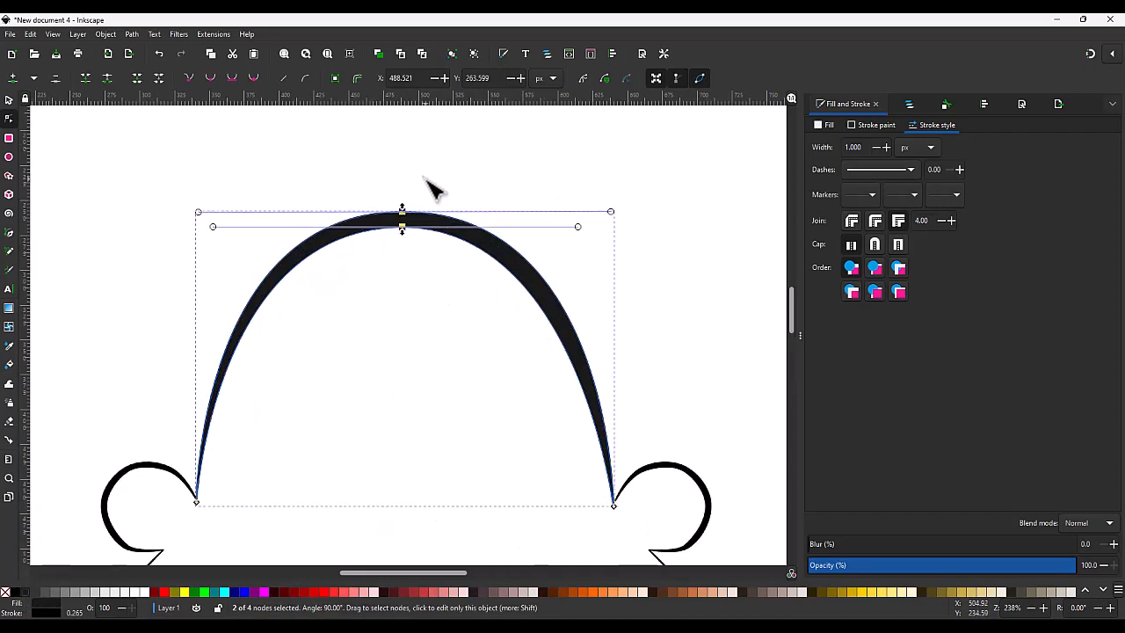
{"action": "left_click_drag", "start_coordinate": [647, 529], "coordinate": [190, 457]}
{"action": "left_click", "coordinate": [402, 225], "text": "shift"}
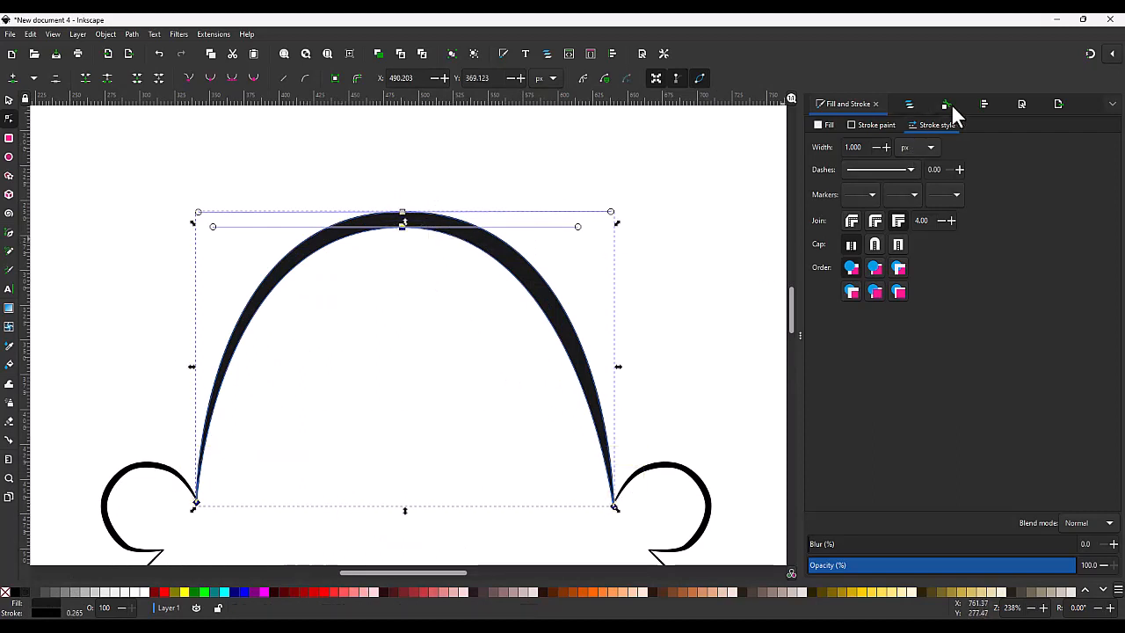
{"action": "left_click", "coordinate": [983, 104]}
{"action": "left_click", "coordinate": [827, 452]}
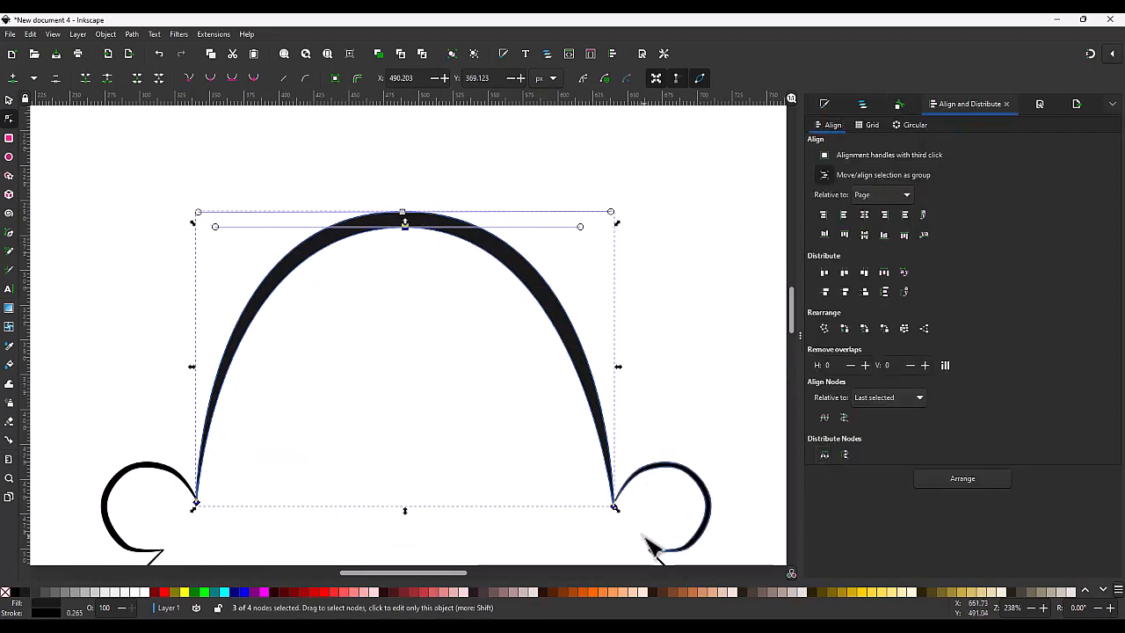
{"action": "left_click_drag", "start_coordinate": [645, 536], "coordinate": [174, 438]}
{"action": "left_click", "coordinate": [403, 212], "text": "shift"}
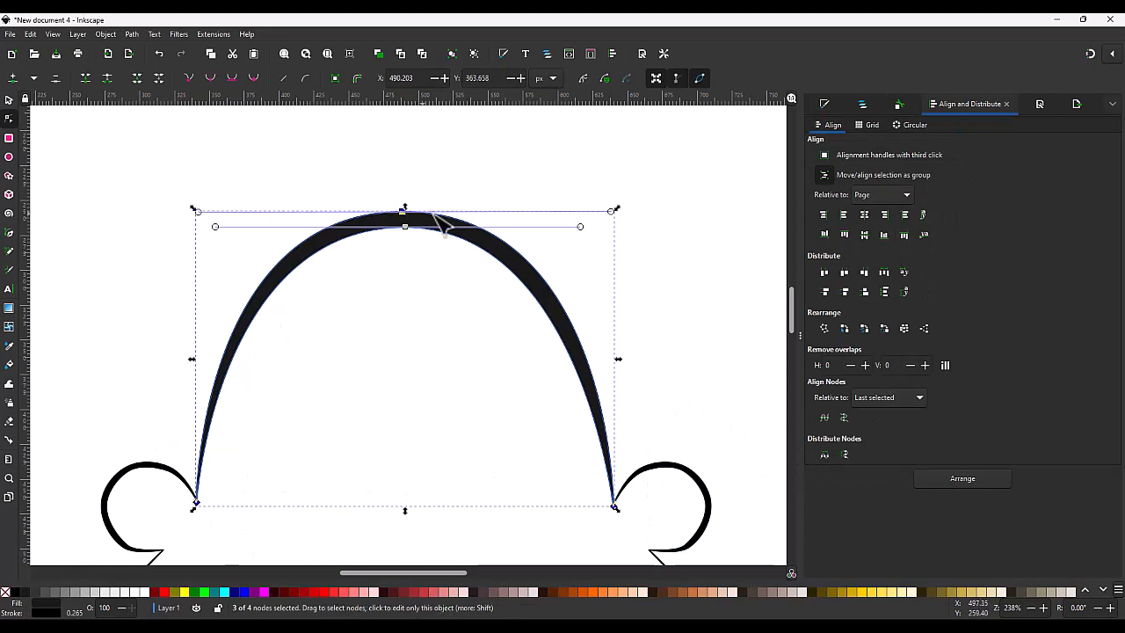
{"action": "left_click", "coordinate": [824, 453]}
{"action": "left_click", "coordinate": [673, 392]}
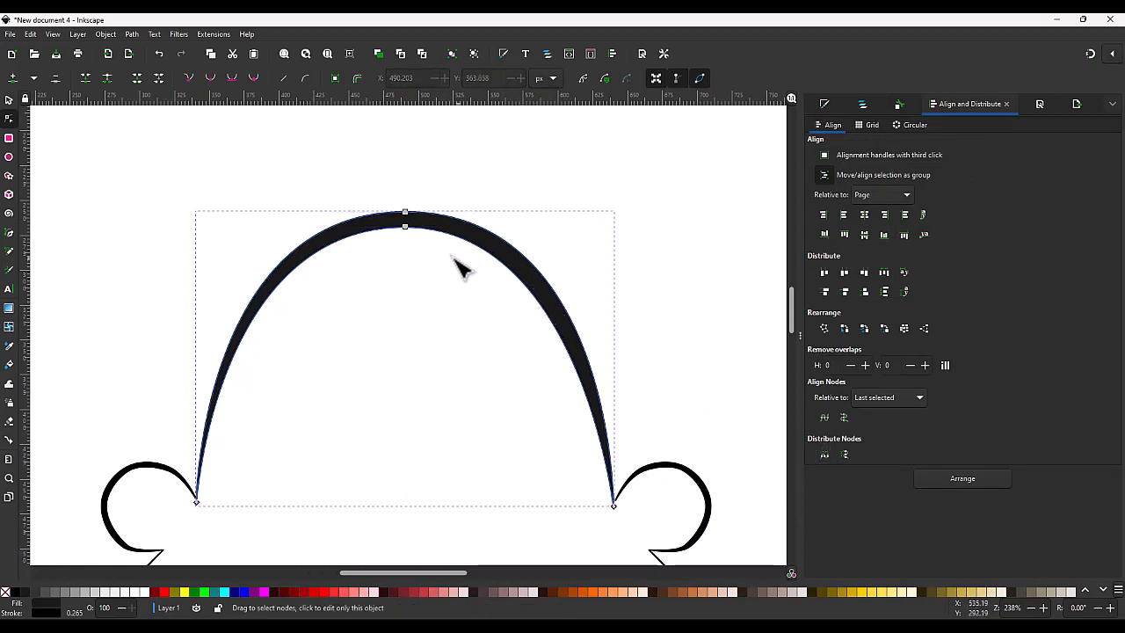
Thin the dome line at its crown by moving the inner top node up to about Y 260 px and lengthening its handle.
{"action": "left_click", "coordinate": [403, 227]}
{"action": "left_click_drag", "start_coordinate": [579, 227], "coordinate": [589, 227]}
{"action": "mouse_move", "coordinate": [410, 227]}
{"action": "left_mouse_down"}
{"action": "mouse_move", "coordinate": [410, 218]}
{"action": "mouse_move", "coordinate": [405, 235]}
{"action": "left_mouse_up"}
{"action": "scroll", "coordinate": [406, 212], "scroll_direction": "up", "scroll_amount": 5}
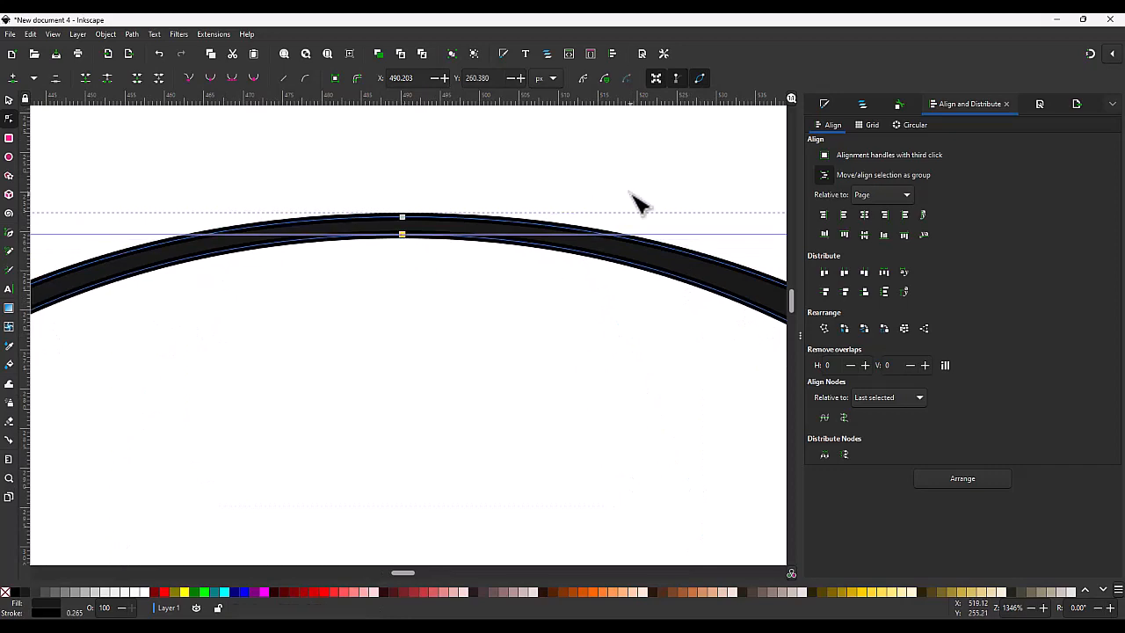
Remove the stroke paint from the dome and from the left ear.
{"action": "left_click", "coordinate": [826, 104]}
{"action": "left_click", "coordinate": [870, 124]}
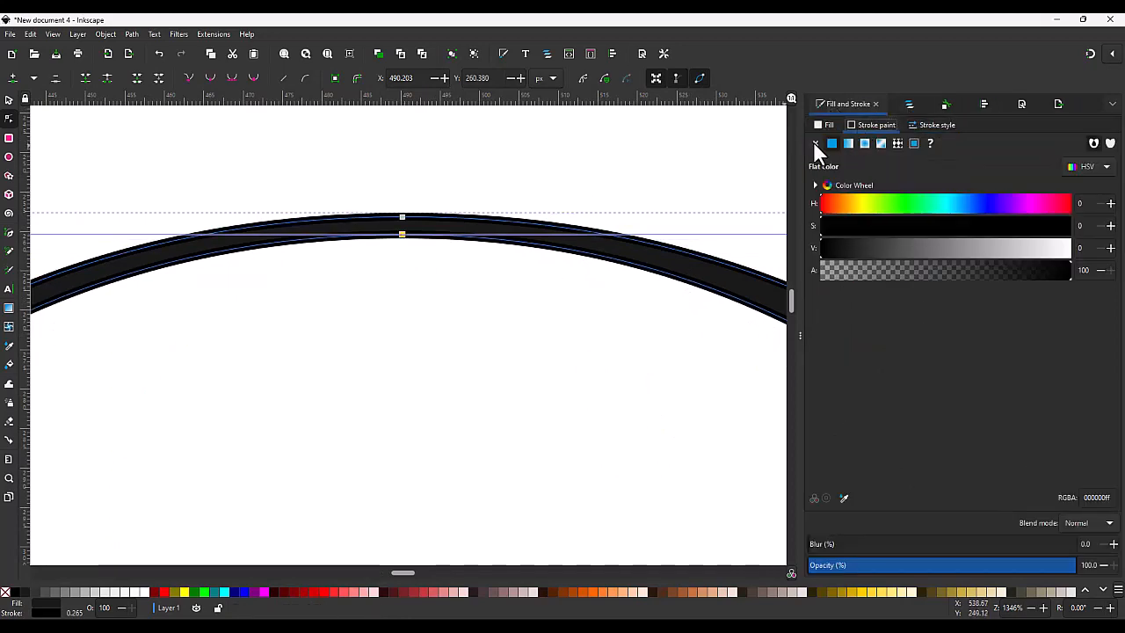
{"action": "left_click", "coordinate": [814, 142]}
{"action": "scroll", "coordinate": [495, 352], "scroll_direction": "down", "scroll_amount": 8}
{"action": "scroll", "coordinate": [384, 447], "scroll_direction": "up", "scroll_amount": 5}
{"action": "left_click", "coordinate": [391, 450]}
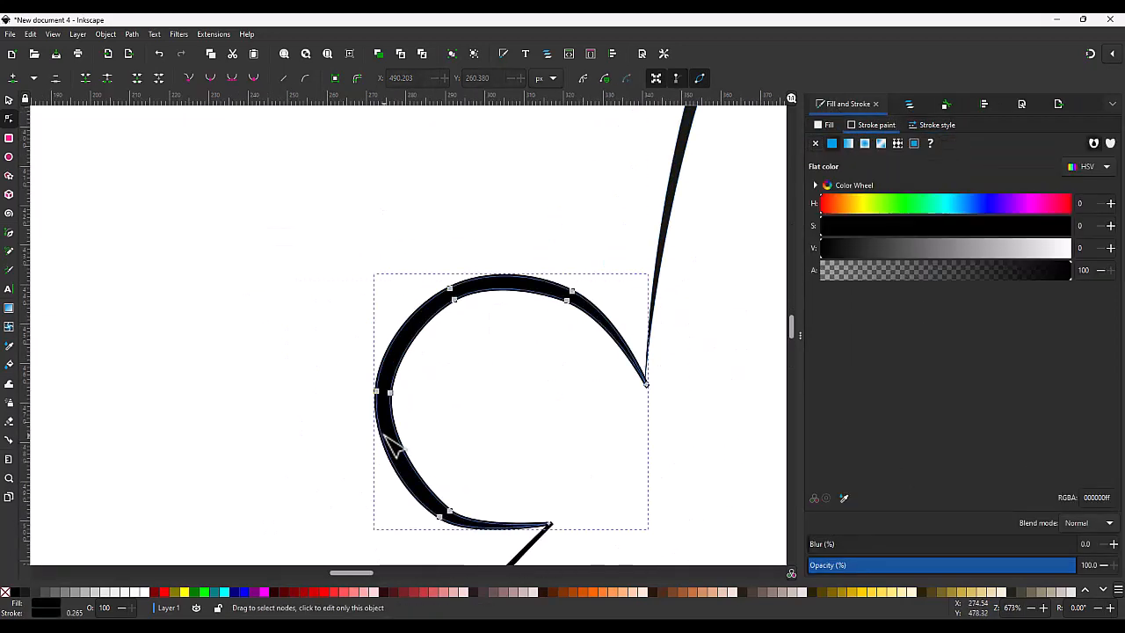
{"action": "left_click", "coordinate": [815, 142]}
{"action": "scroll", "coordinate": [547, 428], "scroll_direction": "down", "scroll_amount": 3}
{"action": "scroll", "coordinate": [615, 430], "scroll_direction": "down", "scroll_amount": 3}
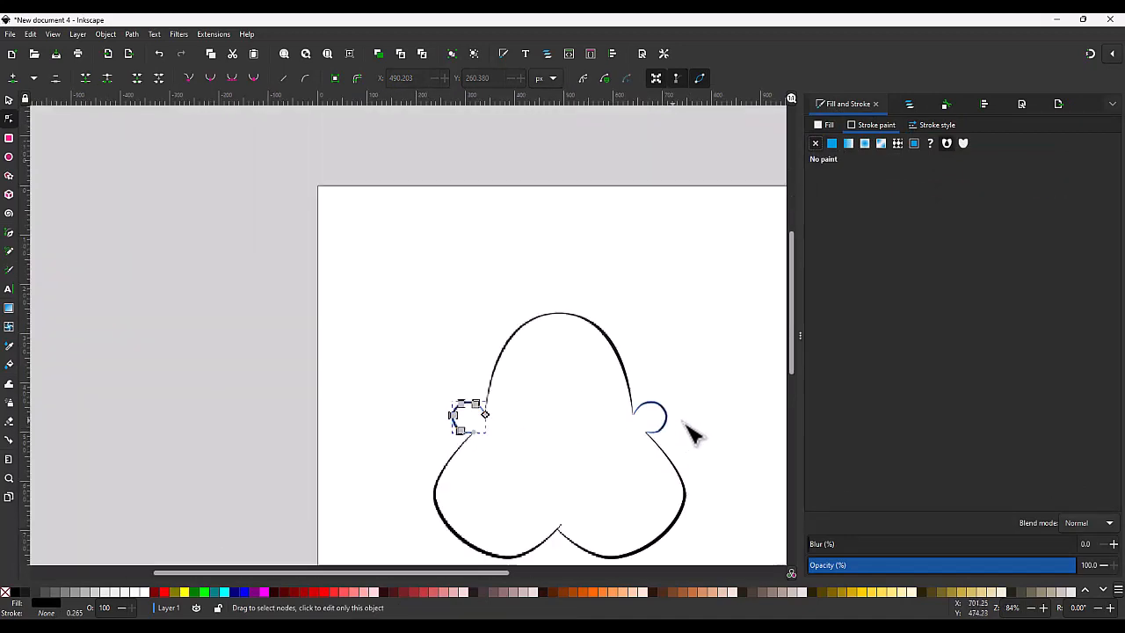
Remove the stroke paint from the right ear and the right cheek curve.
{"action": "scroll", "coordinate": [628, 394], "scroll_direction": "up", "scroll_amount": 6}
{"action": "left_click", "coordinate": [627, 394]}
{"action": "left_click", "coordinate": [814, 142]}
{"action": "scroll", "coordinate": [695, 255], "scroll_direction": "down", "scroll_amount": 2}
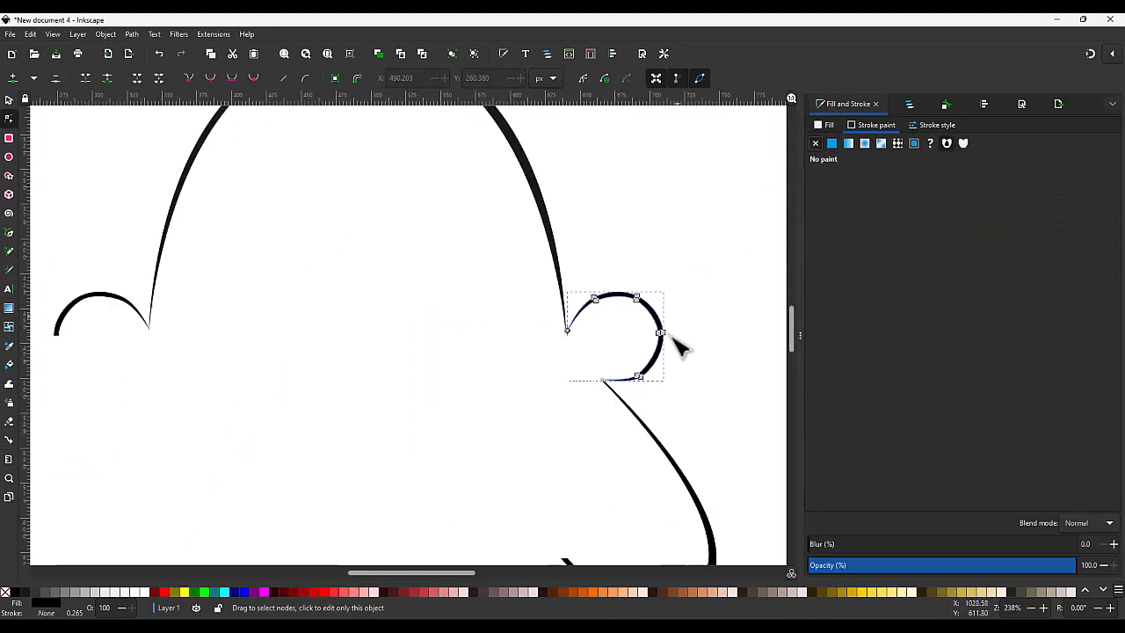
{"action": "left_click", "coordinate": [659, 434]}
{"action": "left_click", "coordinate": [815, 143]}
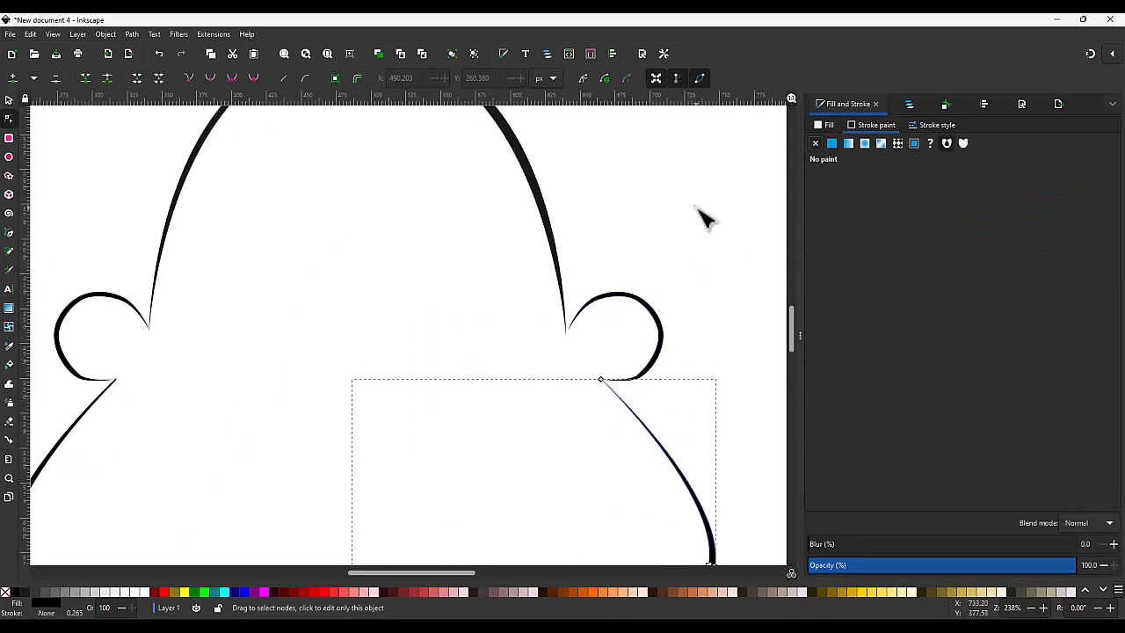
Thin the dome's right side to match its left by extending the inner top node's right handle outward.
{"action": "key", "text": "s"}
{"action": "left_click", "coordinate": [666, 260]}
{"action": "scroll", "coordinate": [673, 324], "scroll_direction": "down", "scroll_amount": 2}
{"action": "scroll", "coordinate": [558, 195], "scroll_direction": "up", "scroll_amount": 2}
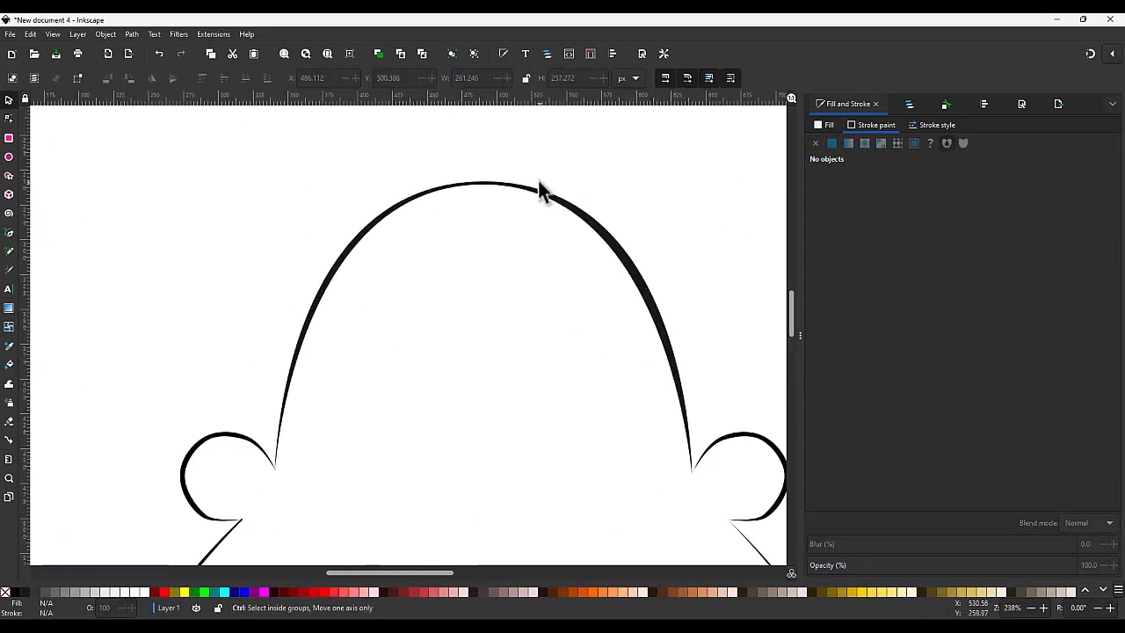
{"action": "key", "text": "n"}
{"action": "left_click", "coordinate": [502, 184]}
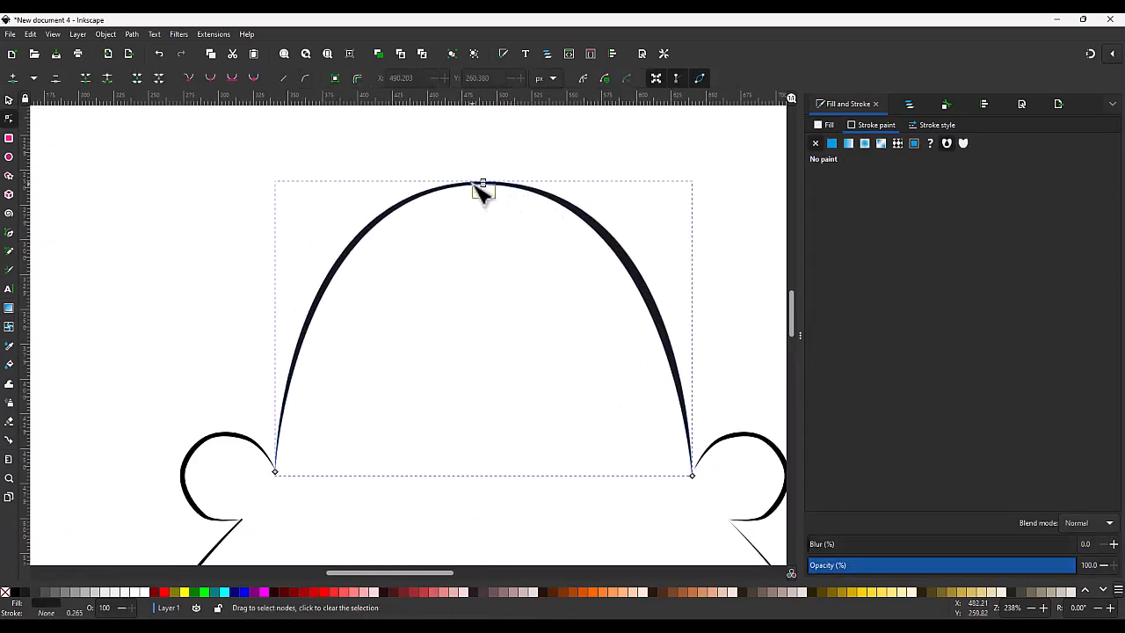
{"action": "left_click", "coordinate": [479, 185]}
{"action": "left_click_drag", "start_coordinate": [670, 188], "coordinate": [678, 182]}
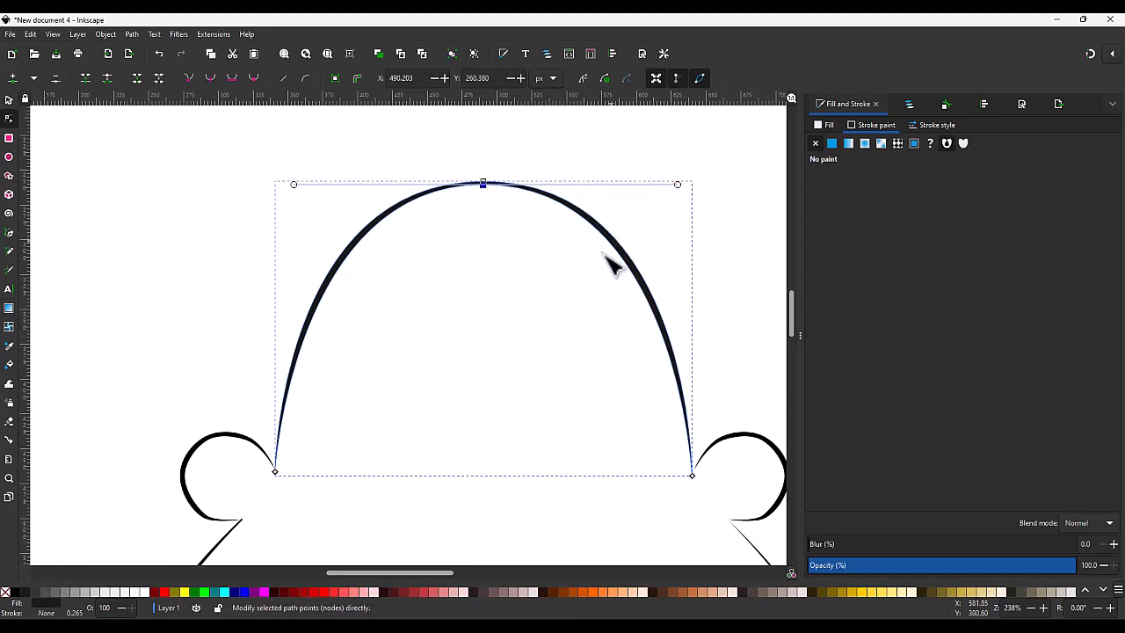
{"action": "scroll", "coordinate": [584, 274], "scroll_direction": "down", "scroll_amount": 3}
{"action": "scroll", "coordinate": [549, 391], "scroll_direction": "up", "scroll_amount": 2}
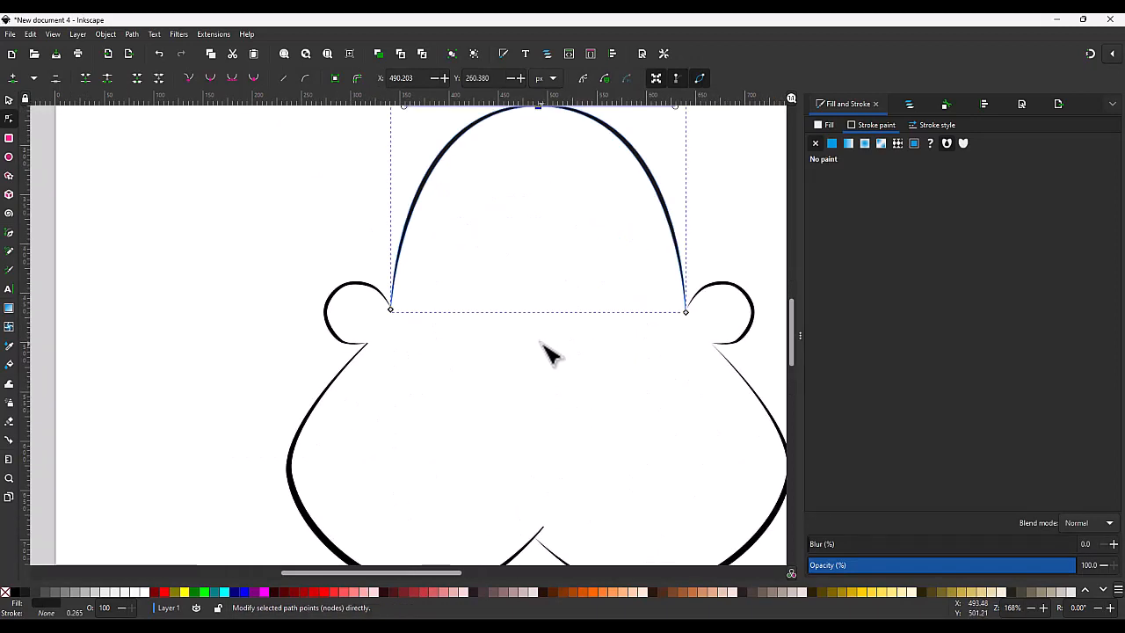
Rename the dome path baldHead, the right-hand ear path lear and the left-hand ear path rEar.
{"action": "key", "text": "b"}
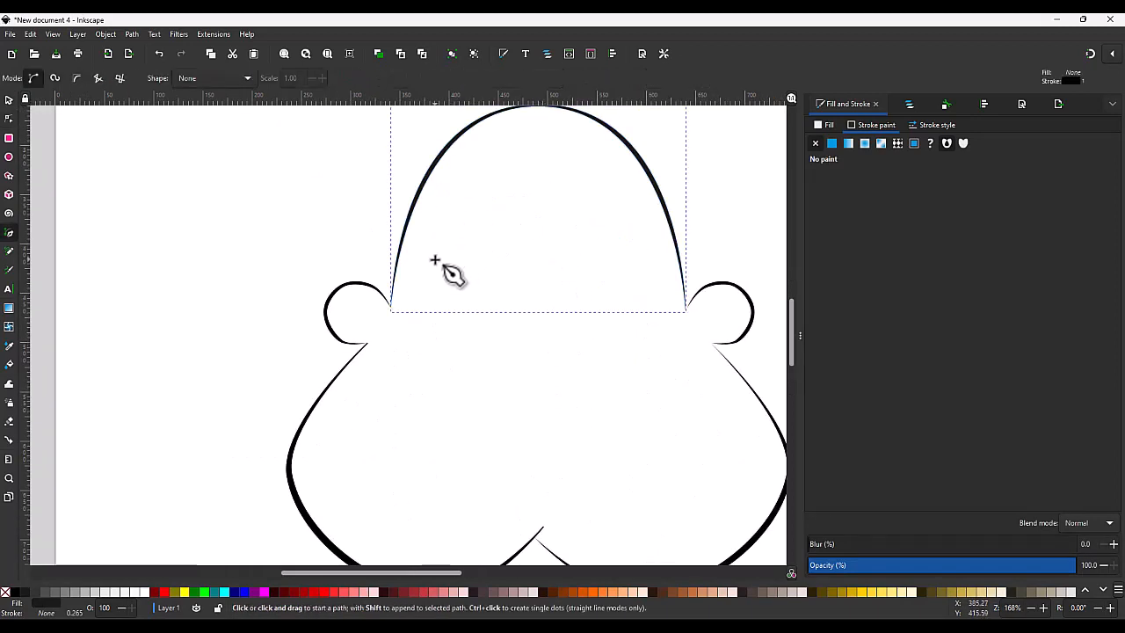
{"action": "left_click", "coordinate": [908, 103]}
{"action": "double_click", "coordinate": [862, 158]}
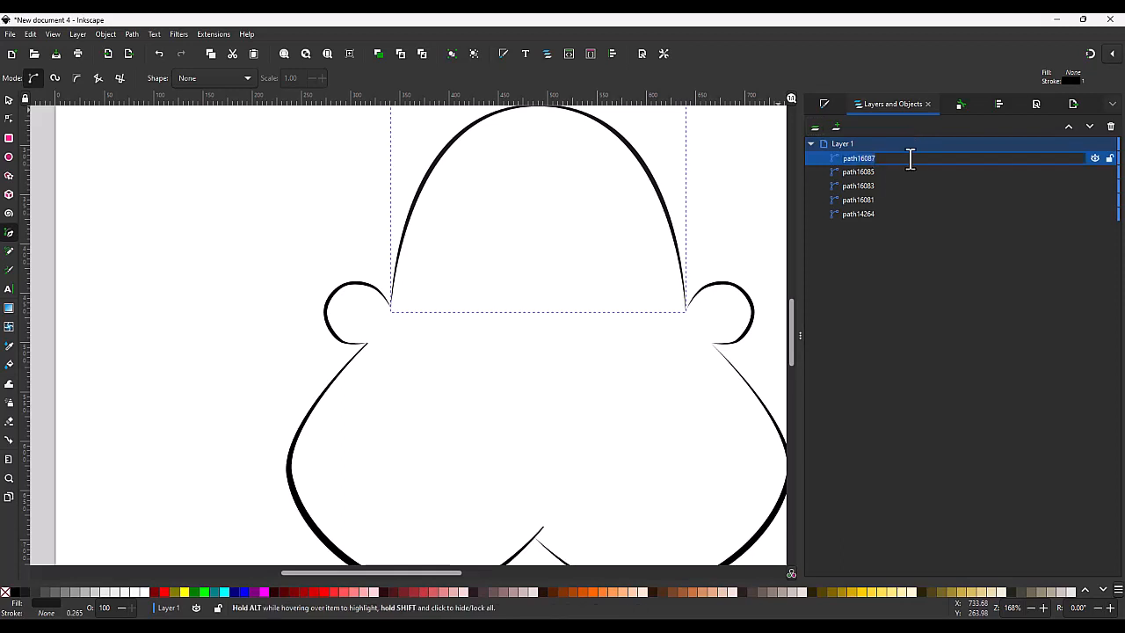
{"action": "type", "text": "baldHead"}
{"action": "key", "text": "Return"}
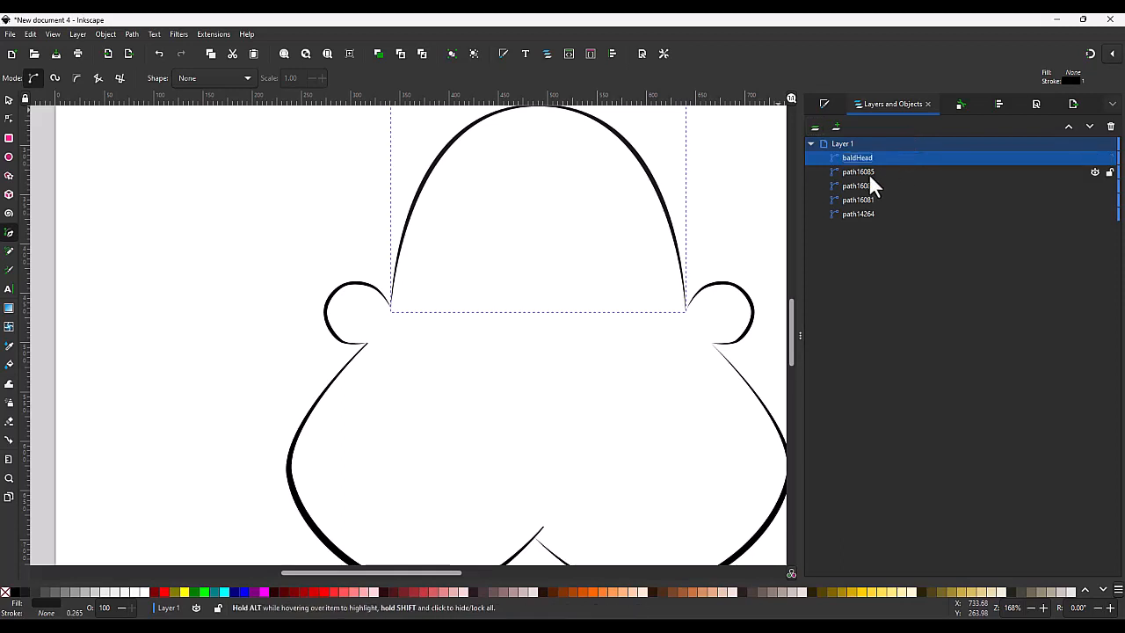
{"action": "double_click", "coordinate": [875, 172]}
{"action": "type", "text": "lear"}
{"action": "key", "text": "Return"}
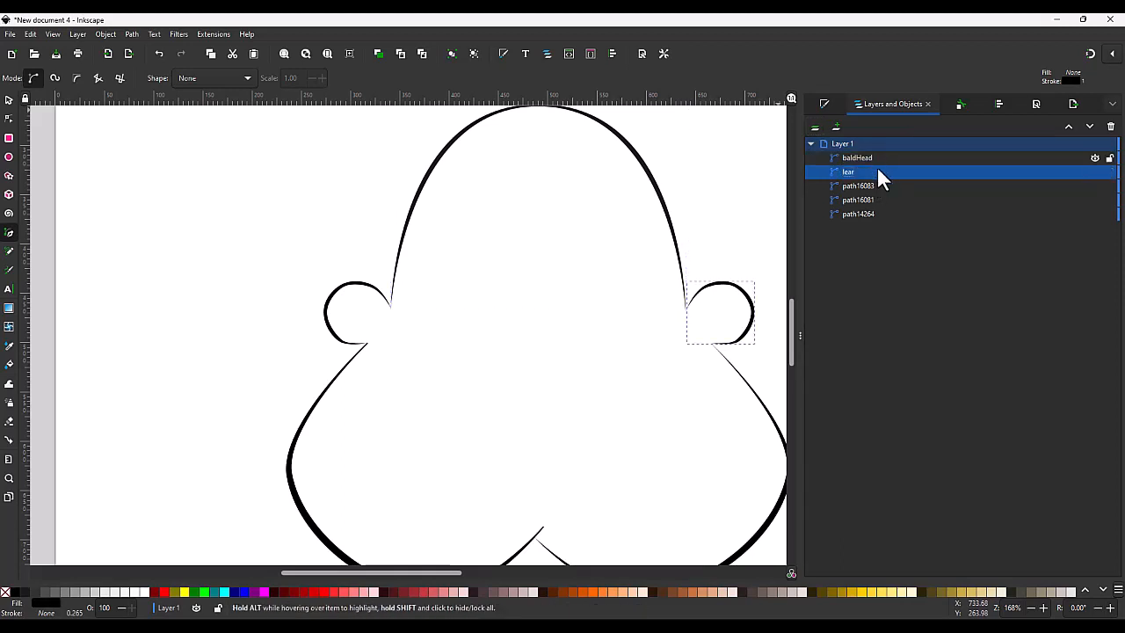
{"action": "double_click", "coordinate": [871, 187]}
{"action": "type", "text": "rEar"}
{"action": "key", "text": "Return"}
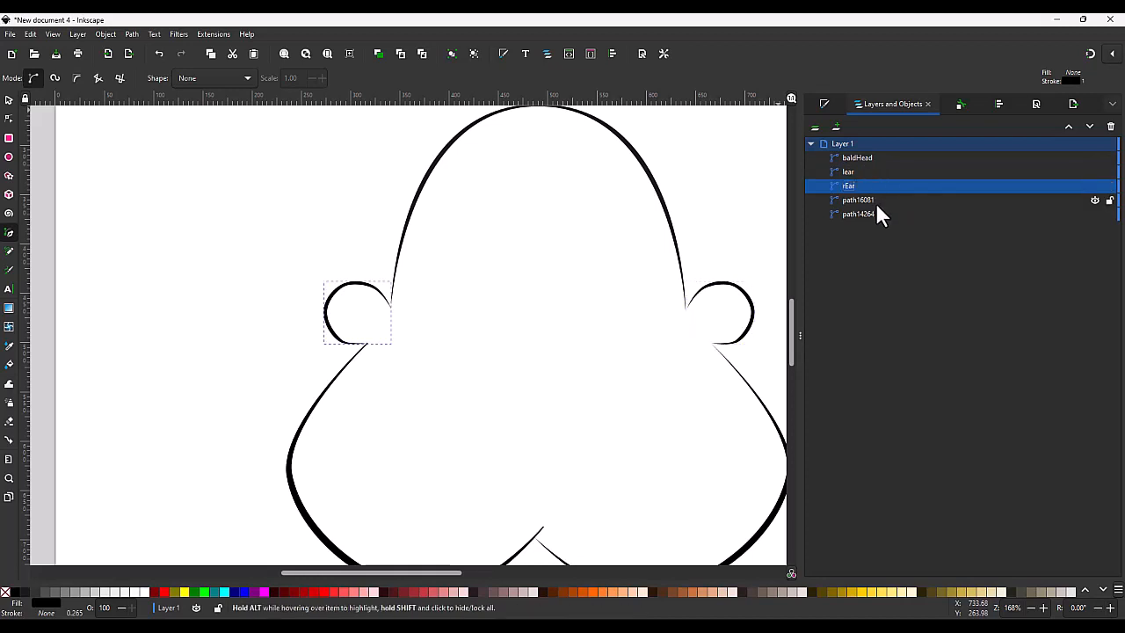
Rename the right-hand cheek path lChin and the left-hand cheek path rChin.
{"action": "double_click", "coordinate": [875, 200]}
{"action": "type", "text": "lChin"}
{"action": "key", "text": "Return"}
{"action": "double_click", "coordinate": [867, 214]}
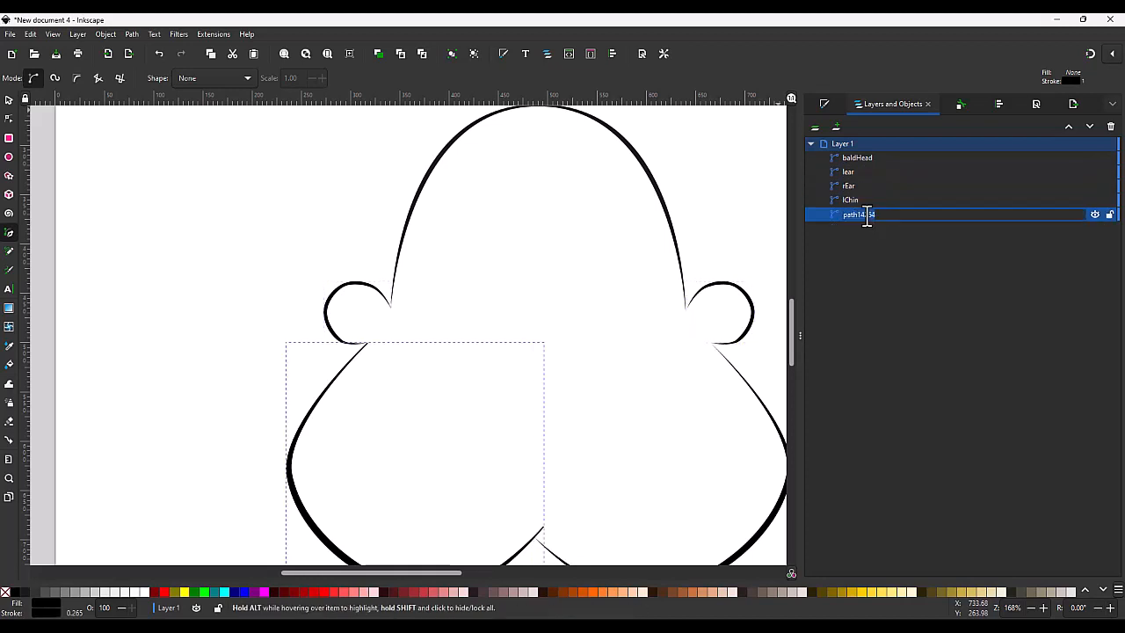
{"action": "type", "text": "rChin"}
{"action": "key", "text": "Return"}
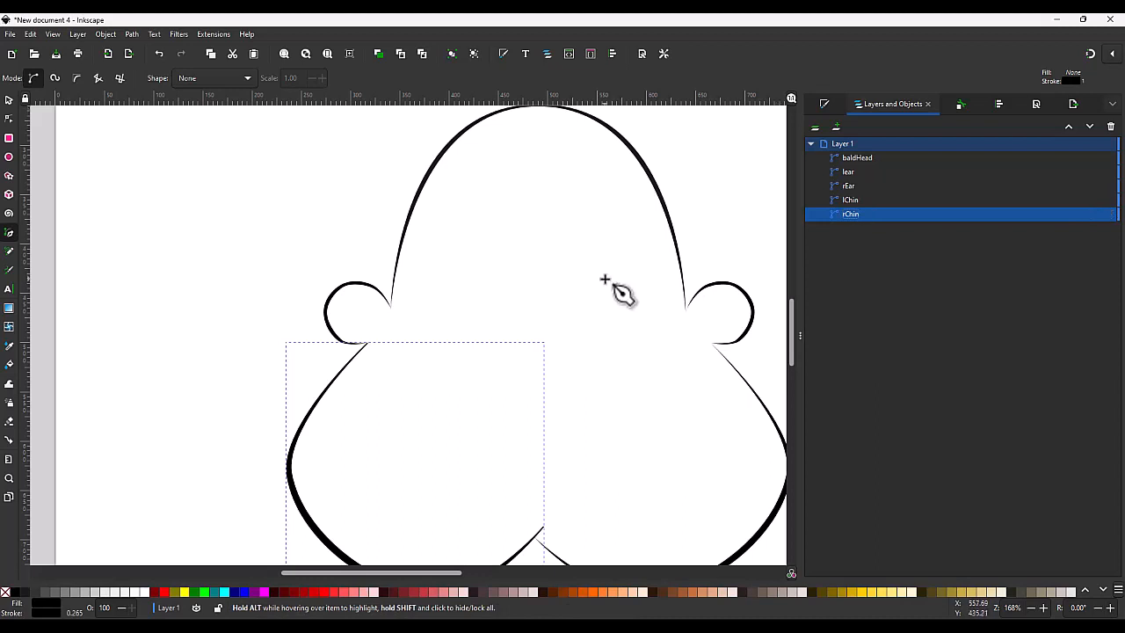
Draw a thin closed six-node zigzag outline inside the dome's left half, rising to a peak, dropping steeply and ending with a short upward tip.
{"action": "left_click", "coordinate": [440, 246]}
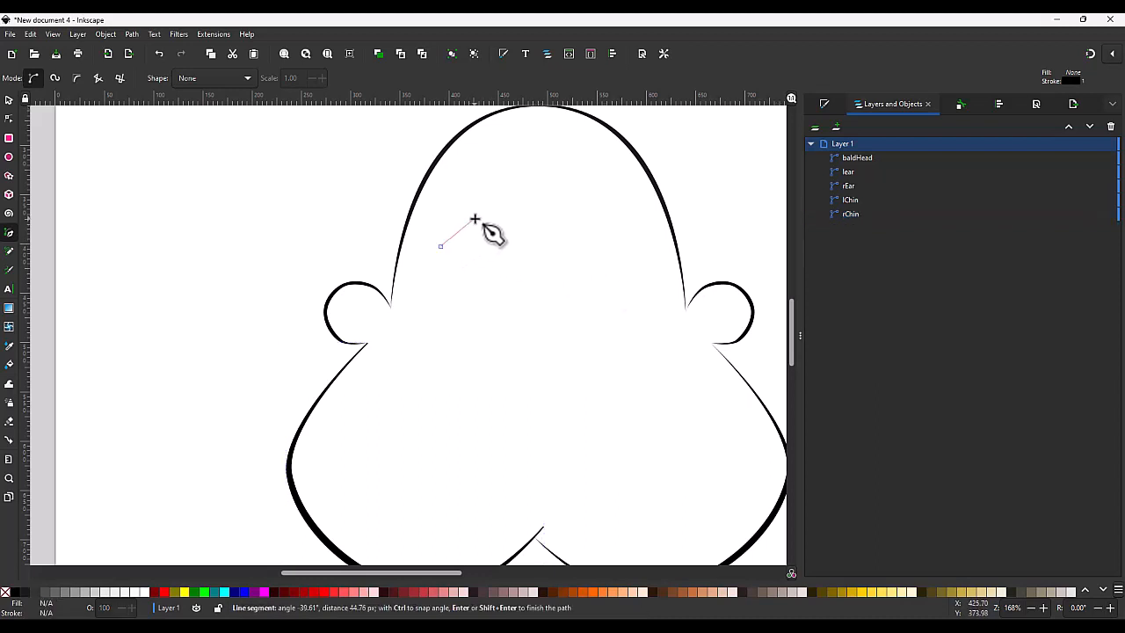
{"action": "left_click", "coordinate": [474, 219]}
{"action": "left_click", "coordinate": [514, 275]}
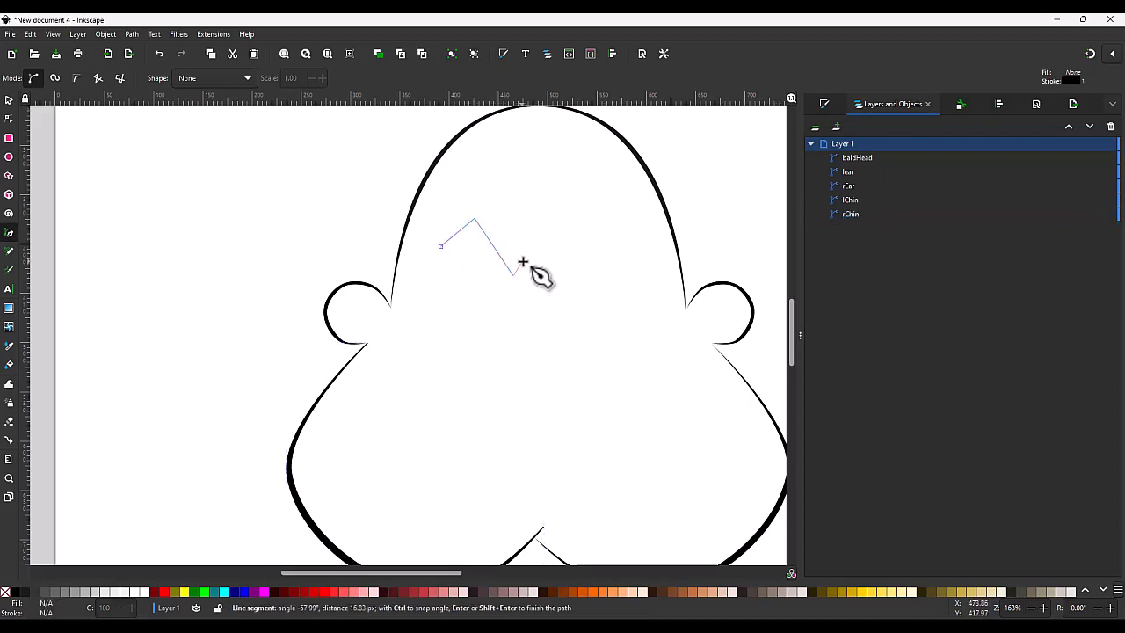
{"action": "left_click", "coordinate": [523, 253]}
{"action": "left_click", "coordinate": [513, 268]}
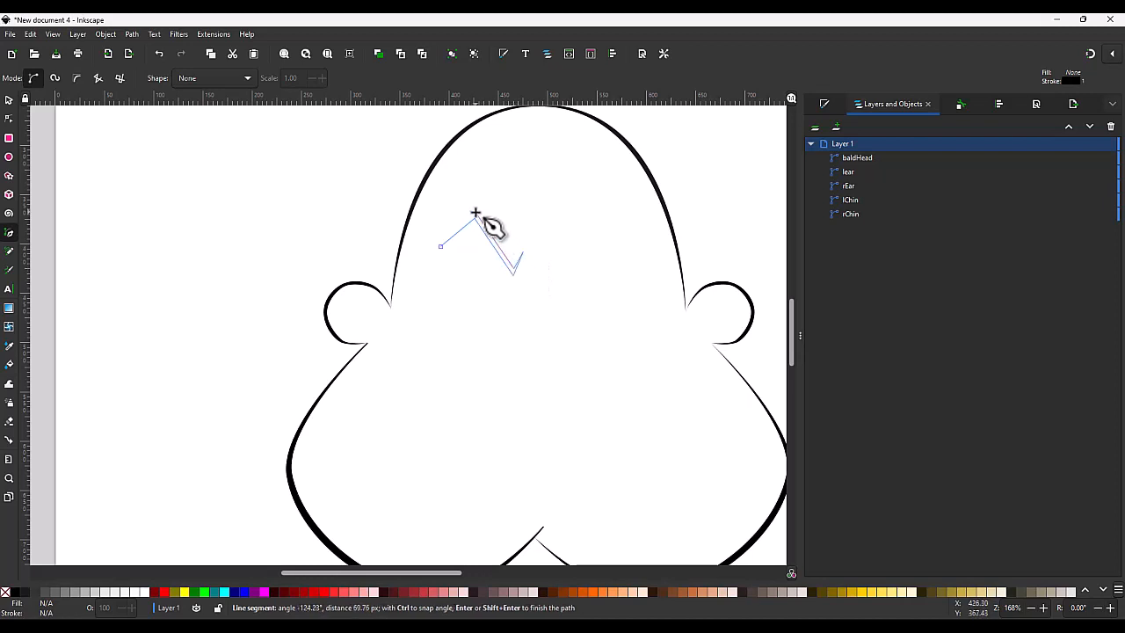
{"action": "key", "text": "Return"}
Make the zigzag outline's four middle nodes smooth so it forms an S-shaped curve.
{"action": "key", "text": "n"}
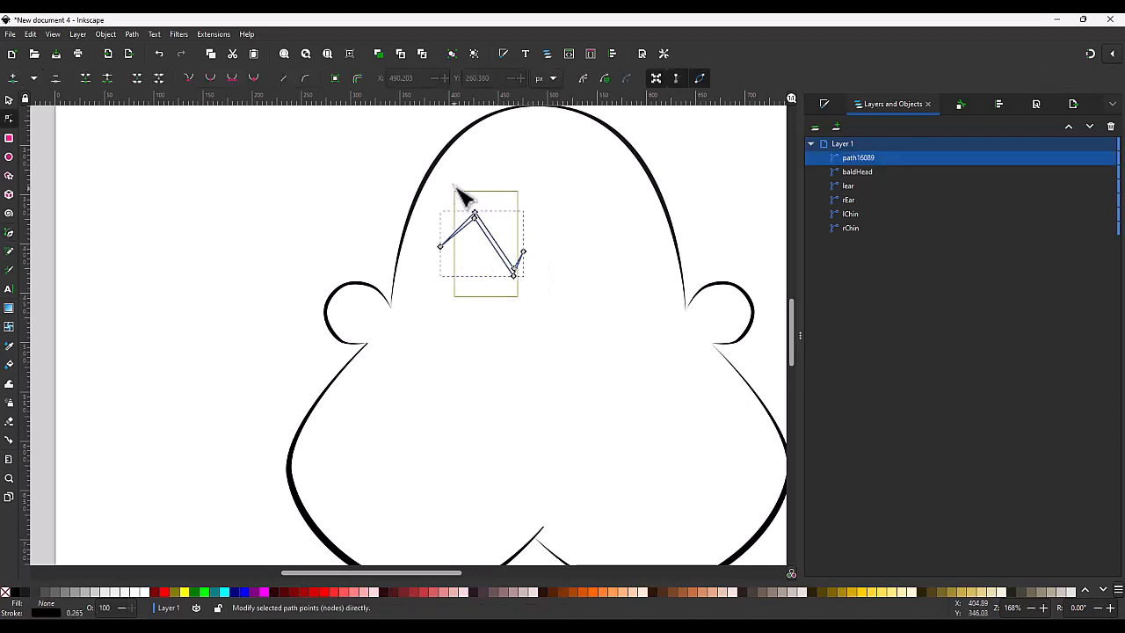
{"action": "left_click_drag", "start_coordinate": [457, 191], "coordinate": [455, 190]}
{"action": "key", "text": "shift+s"}
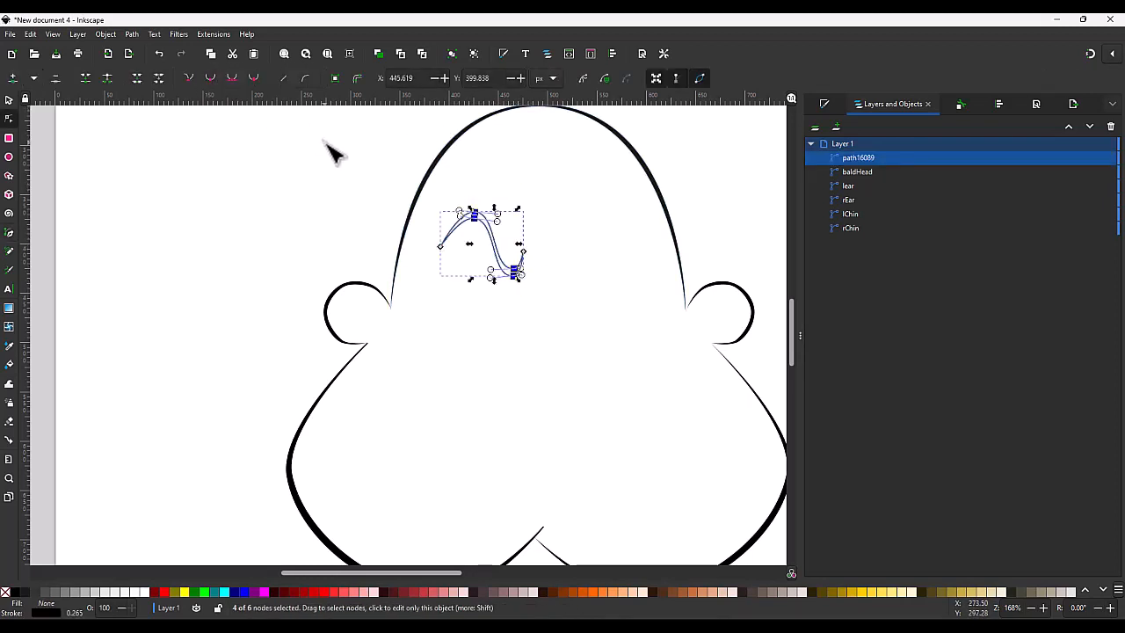
Fill the S-shaped curve with black, remove its stroke and deselect it.
{"action": "left_click", "coordinate": [18, 595]}
{"action": "key", "text": "s"}
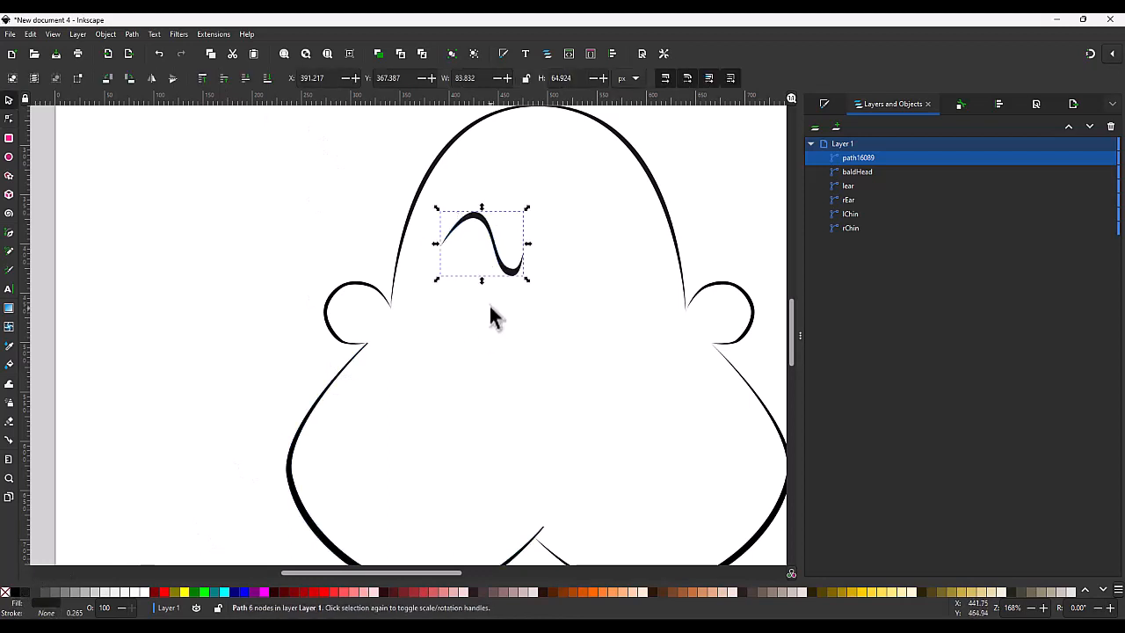
{"action": "left_click", "coordinate": [516, 304]}
Draw a small tapered arc rising gently beneath the S-curve's left hump, with smooth middle nodes, black fill and no stroke.
{"action": "scroll", "coordinate": [465, 263], "scroll_direction": "up", "scroll_amount": 4}
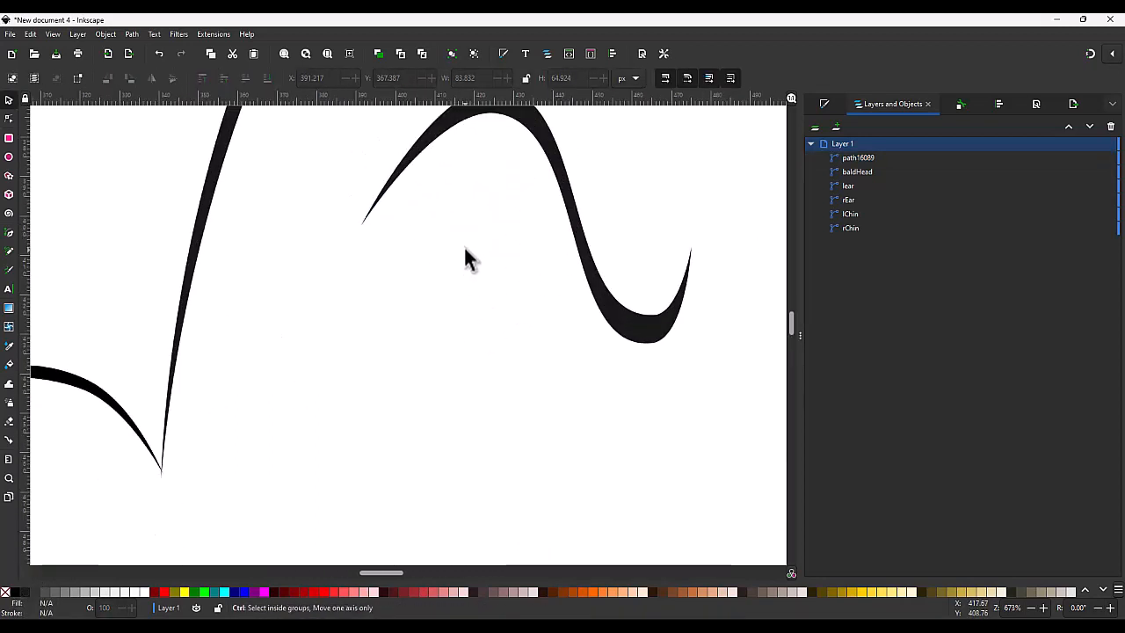
{"action": "key", "text": "b"}
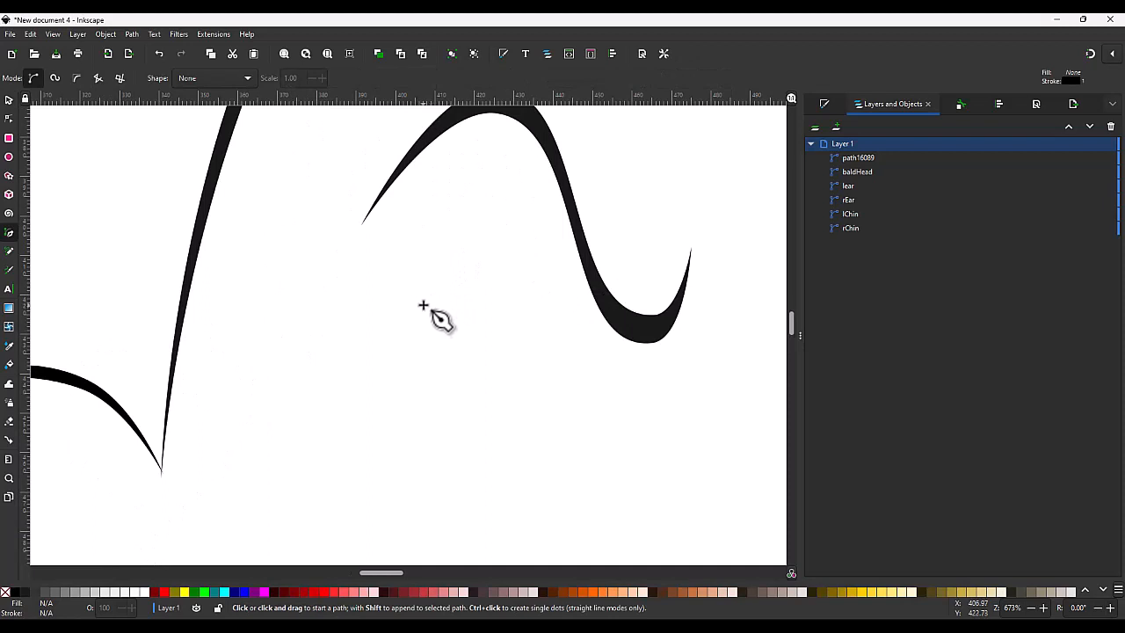
{"action": "left_click", "coordinate": [421, 304]}
{"action": "left_click", "coordinate": [456, 277]}
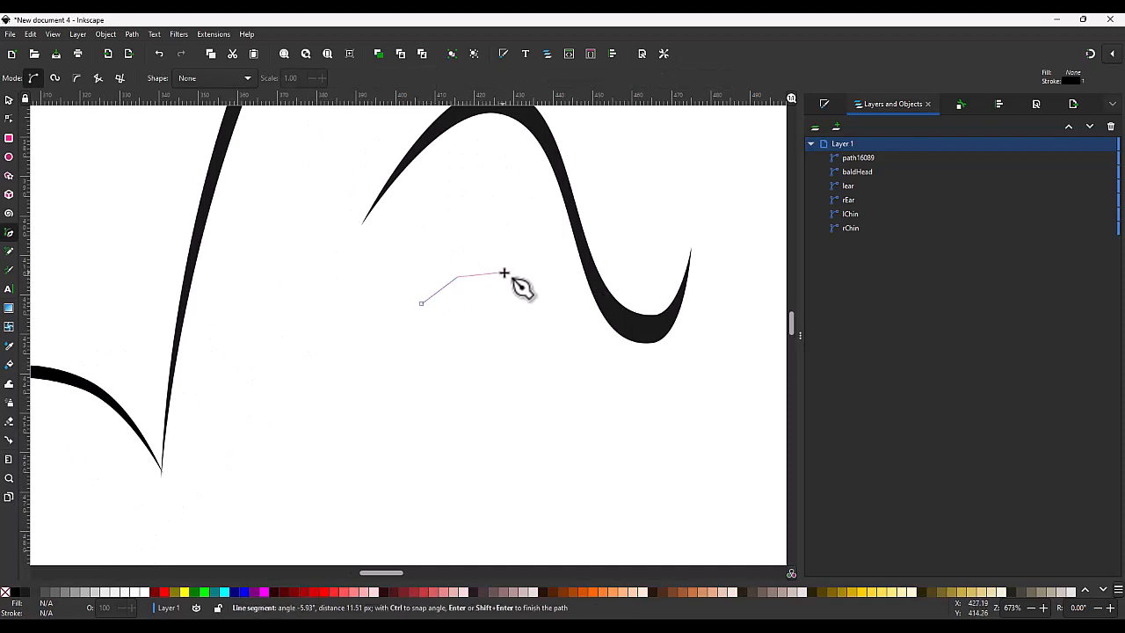
{"action": "left_click", "coordinate": [511, 272]}
{"action": "left_click", "coordinate": [463, 283]}
{"action": "left_click", "coordinate": [422, 303]}
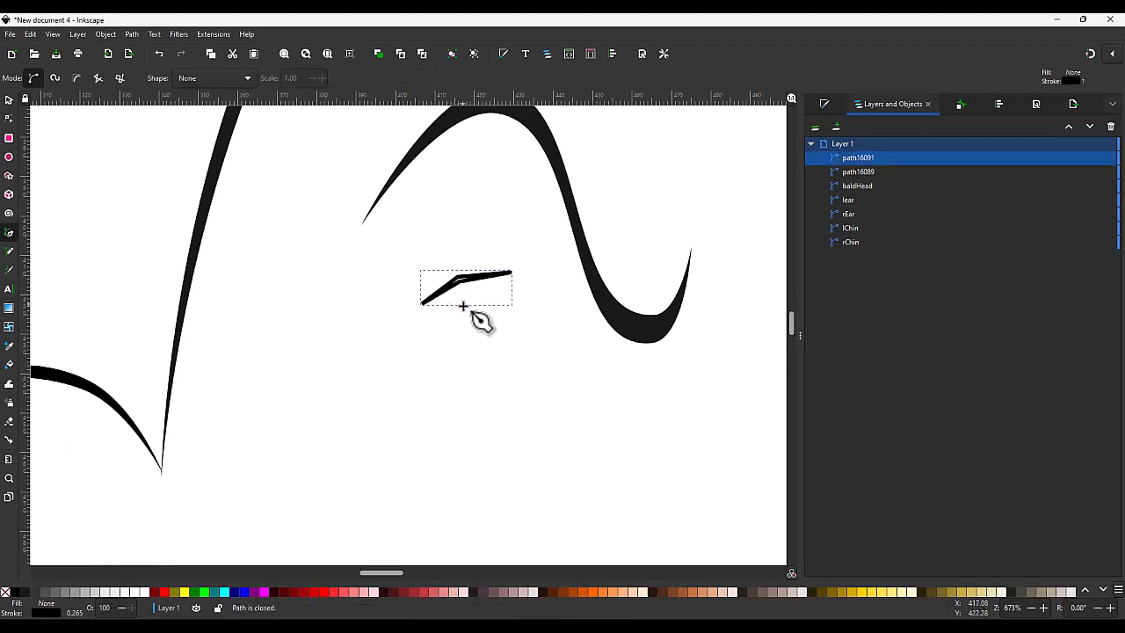
{"action": "key", "text": "n"}
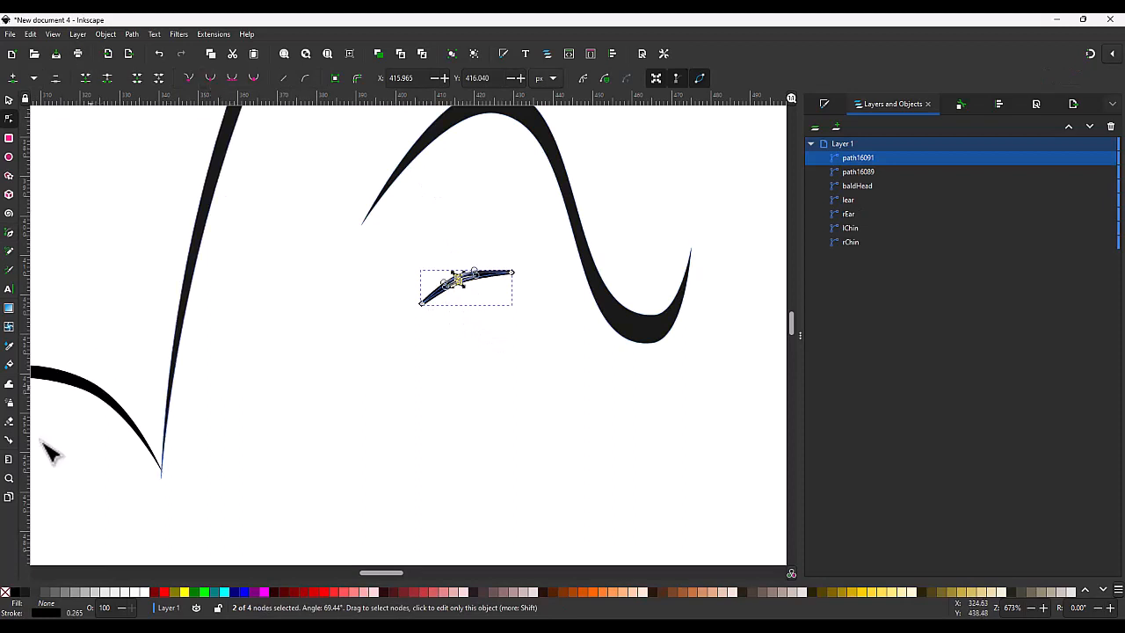
{"action": "left_click", "coordinate": [5, 593]}
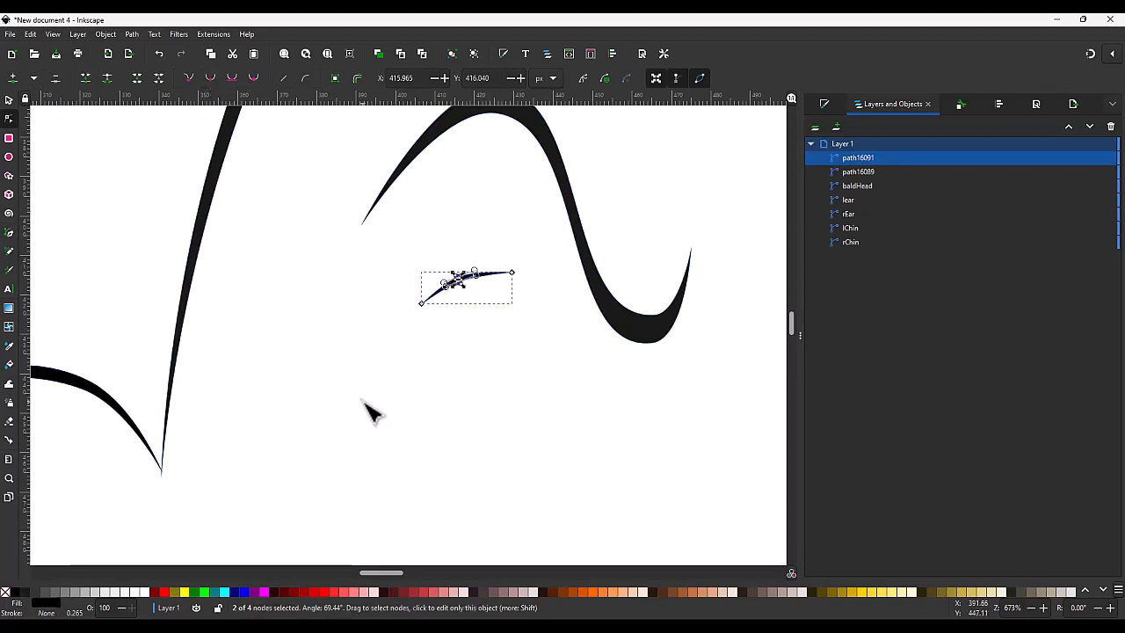
Reshape the small arc by extending both ends outward and adjusting its lower middle node so it curves evenly and tapers.
{"action": "scroll", "coordinate": [499, 266], "scroll_direction": "up", "scroll_amount": 2}
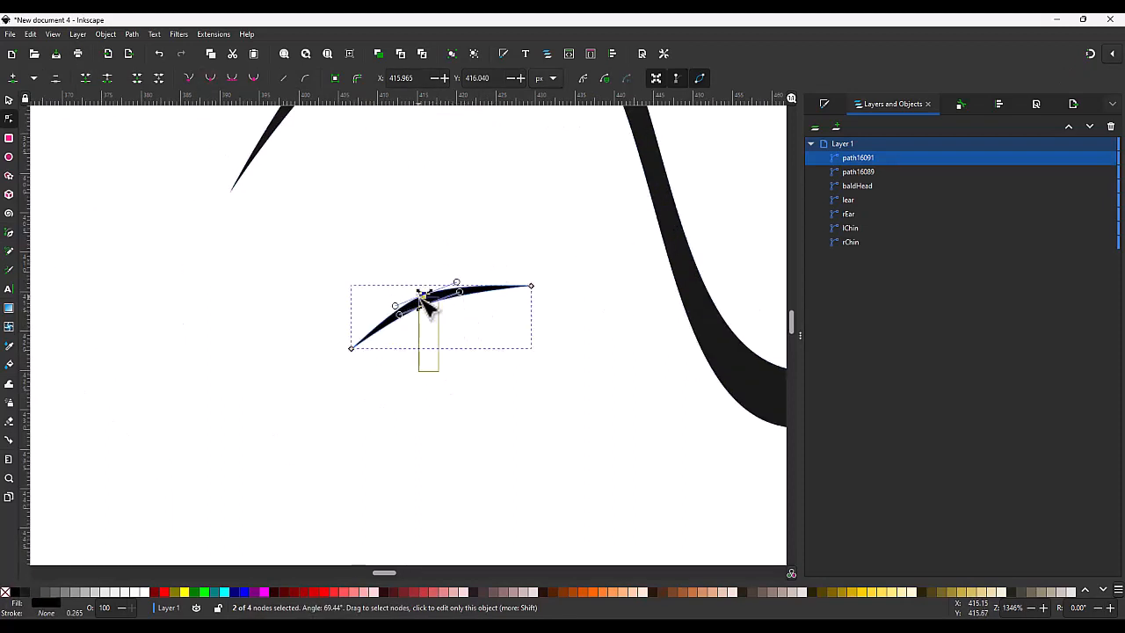
{"action": "left_click_drag", "start_coordinate": [353, 350], "coordinate": [327, 374]}
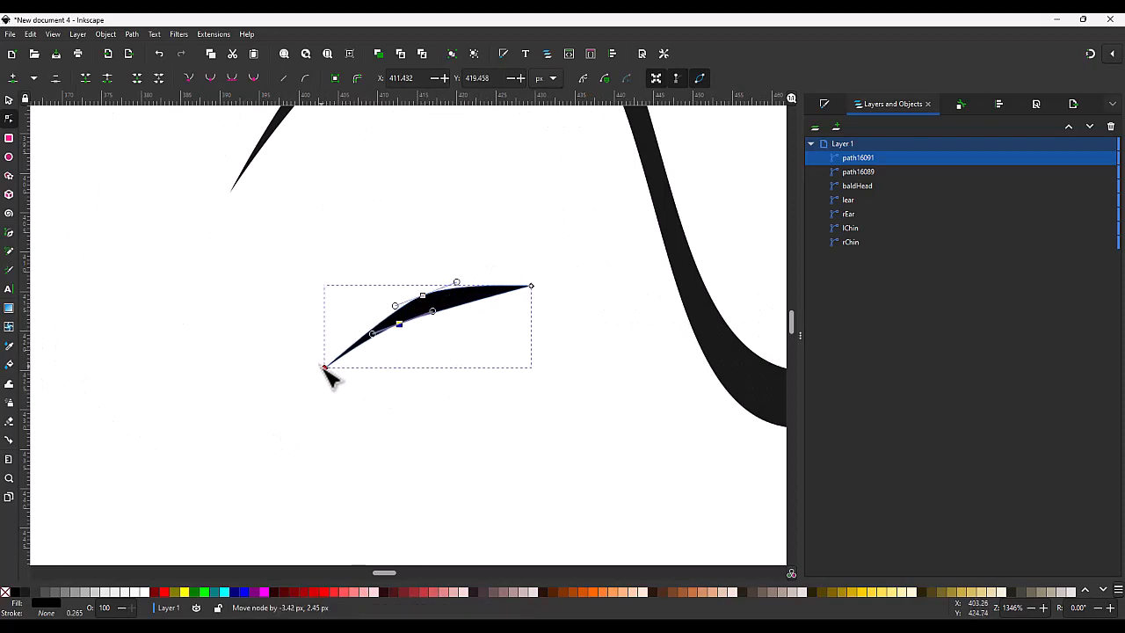
{"action": "left_click_drag", "start_coordinate": [399, 324], "coordinate": [432, 307]}
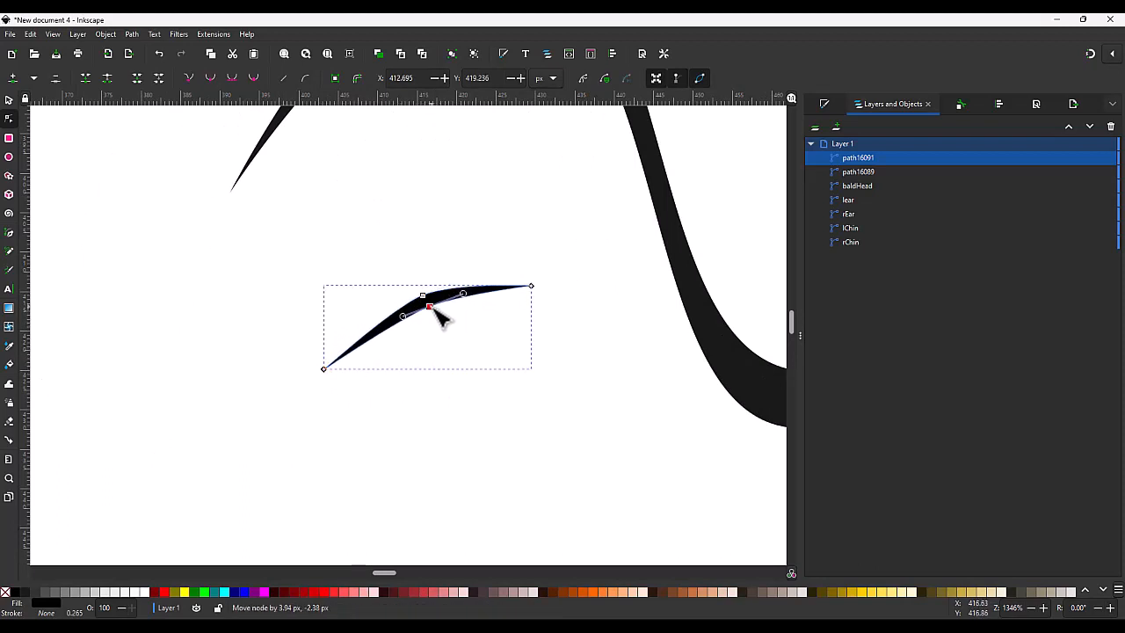
{"action": "left_click_drag", "start_coordinate": [530, 279], "coordinate": [539, 290]}
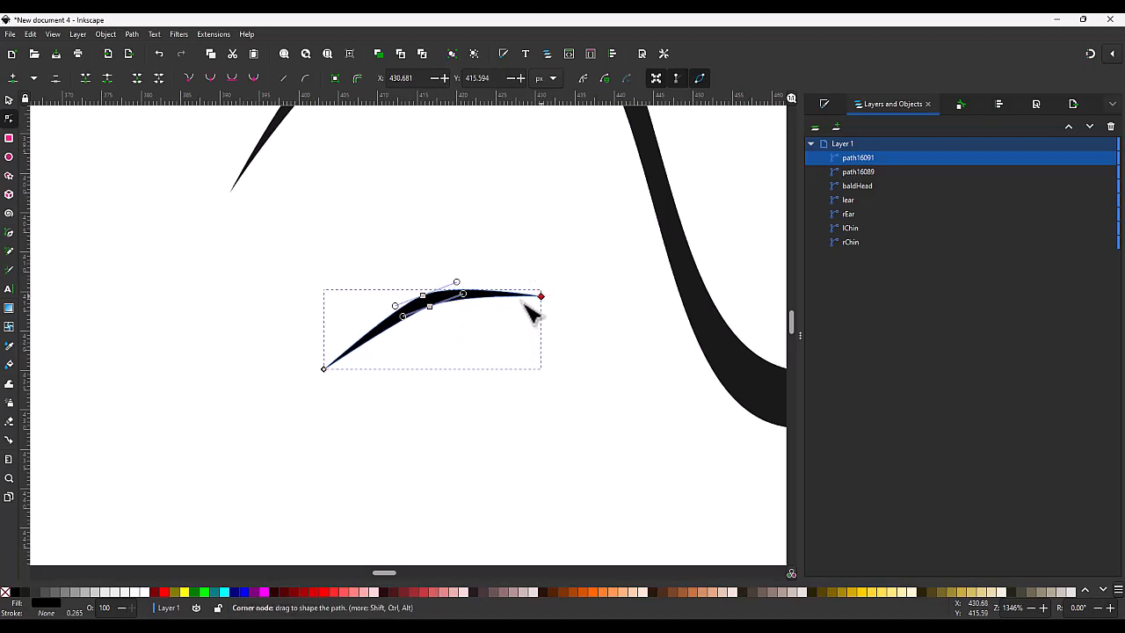
{"action": "left_click_drag", "start_coordinate": [324, 369], "coordinate": [334, 376]}
{"action": "left_click_drag", "start_coordinate": [404, 316], "coordinate": [478, 287]}
Group the S-shaped curve with the small arc and lower both on the face, the arc slightly further than the curve.
{"action": "scroll", "coordinate": [473, 320], "scroll_direction": "down", "scroll_amount": 6}
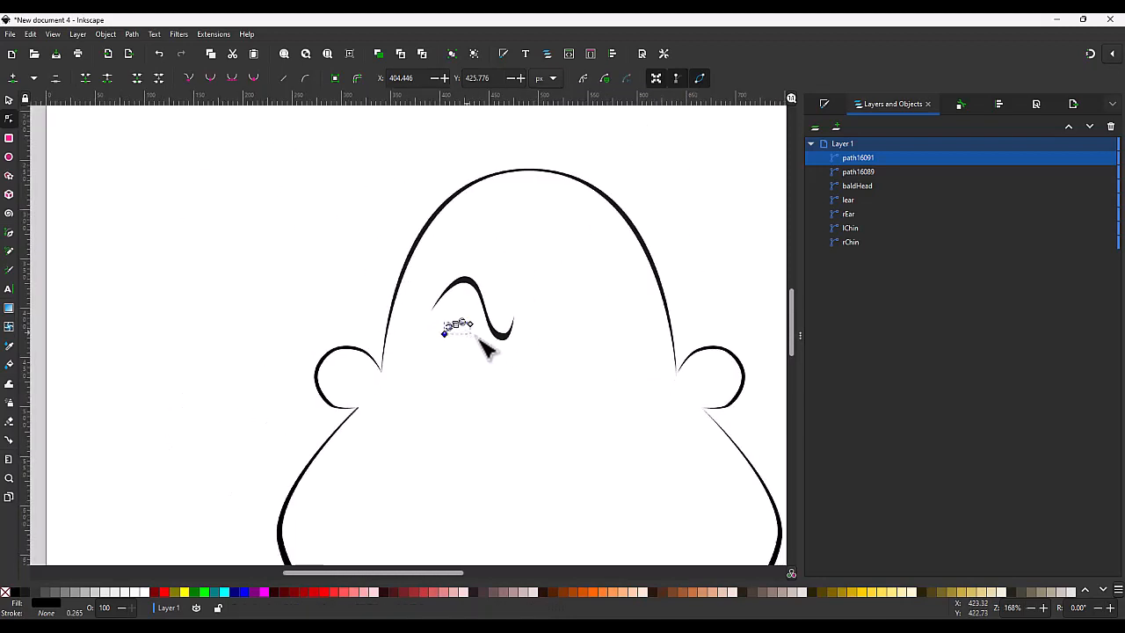
{"action": "key", "text": "s"}
{"action": "left_click", "coordinate": [530, 352]}
{"action": "left_click", "coordinate": [454, 327], "text": "shift"}
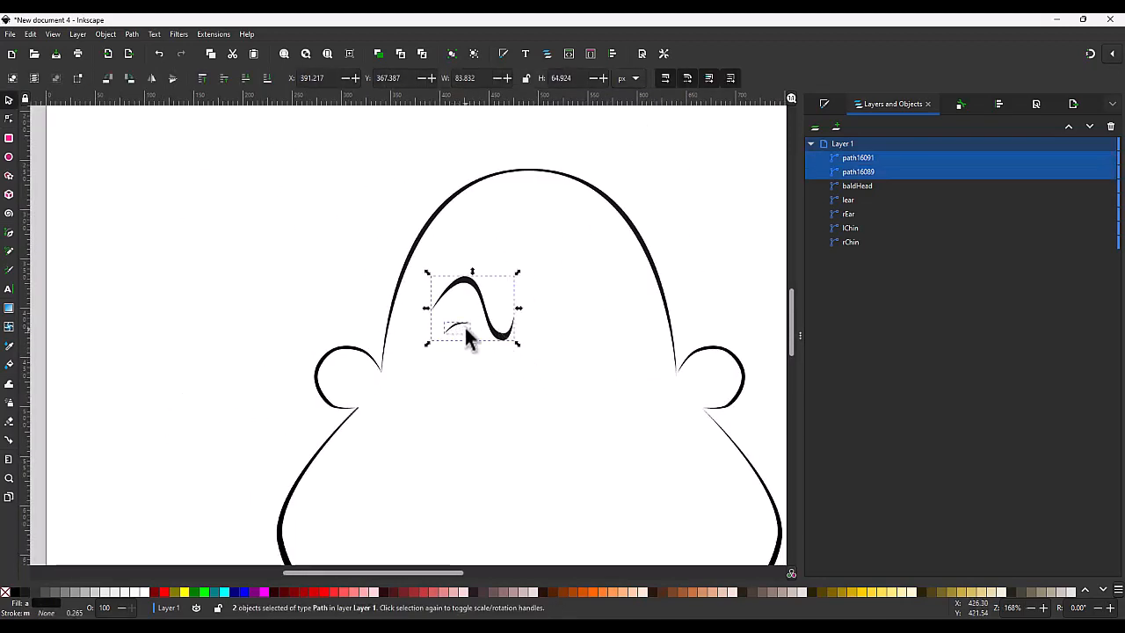
{"action": "key", "text": "ctrl+g"}
{"action": "left_click_drag", "start_coordinate": [501, 336], "coordinate": [453, 359]}
{"action": "left_click", "coordinate": [453, 346], "text": "ctrl"}
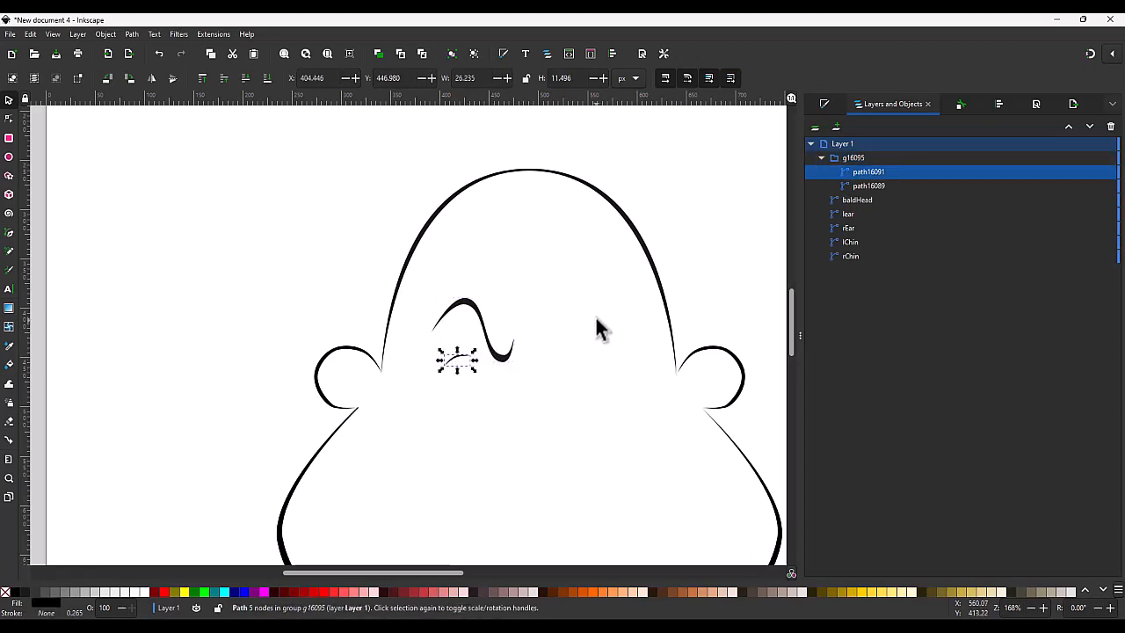
Draw a thin closed four-node peak outline inside the dome's right half, level with the top of the S-curve.
{"action": "key", "text": "b"}
{"action": "left_click", "coordinate": [542, 316]}
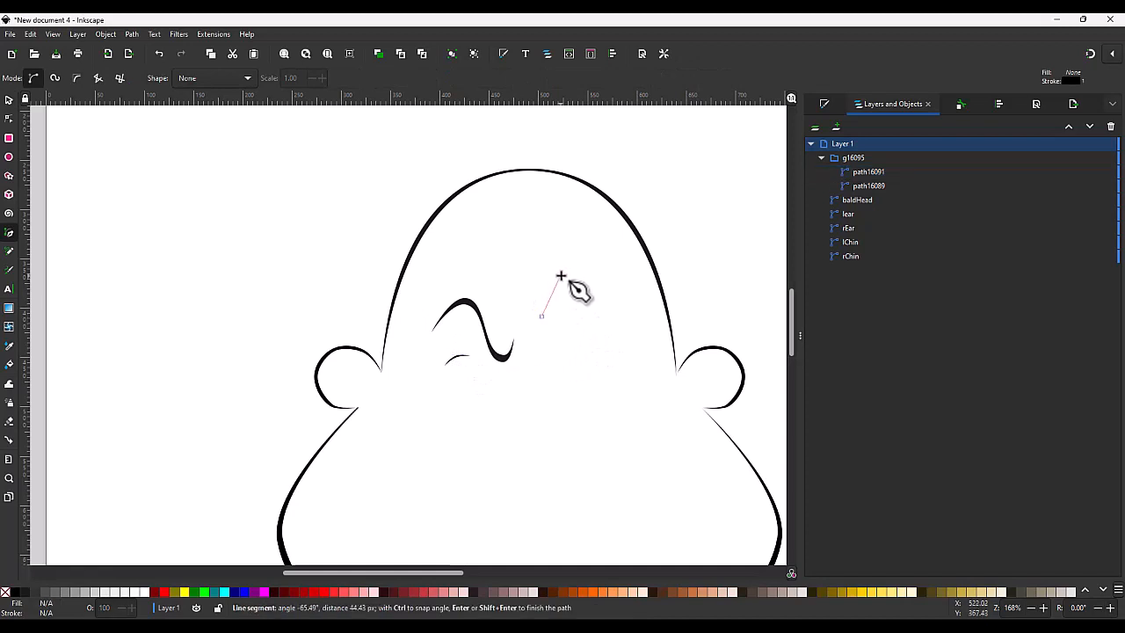
{"action": "left_click", "coordinate": [562, 273]}
{"action": "left_click", "coordinate": [592, 299]}
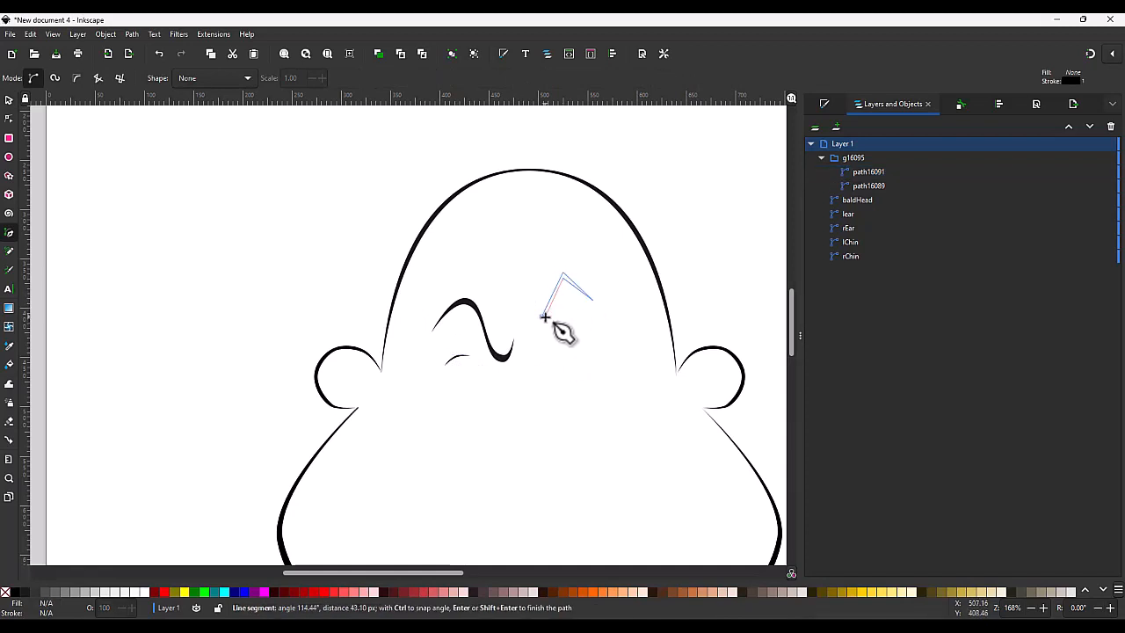
{"action": "left_click", "coordinate": [542, 316]}
Make the peak outline's two top nodes smooth, then fill it black and remove its stroke.
{"action": "key", "text": "n"}
{"action": "left_click_drag", "start_coordinate": [573, 332], "coordinate": [552, 247]}
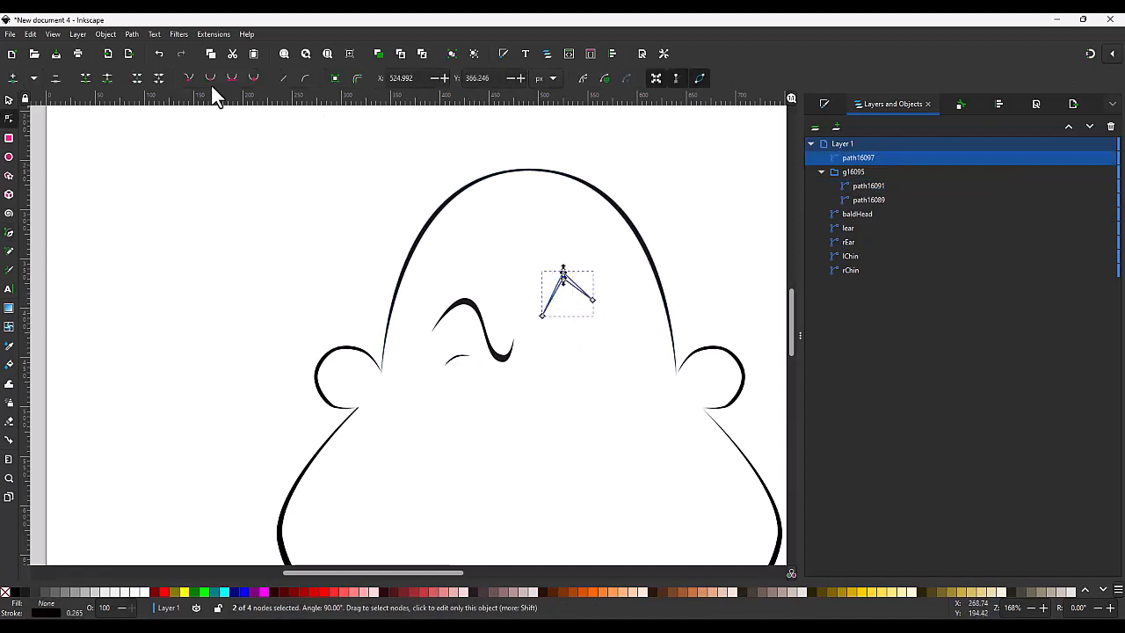
{"action": "left_click", "coordinate": [211, 81]}
{"action": "left_click", "coordinate": [7, 592], "text": "shift"}
{"action": "left_click", "coordinate": [14, 592]}
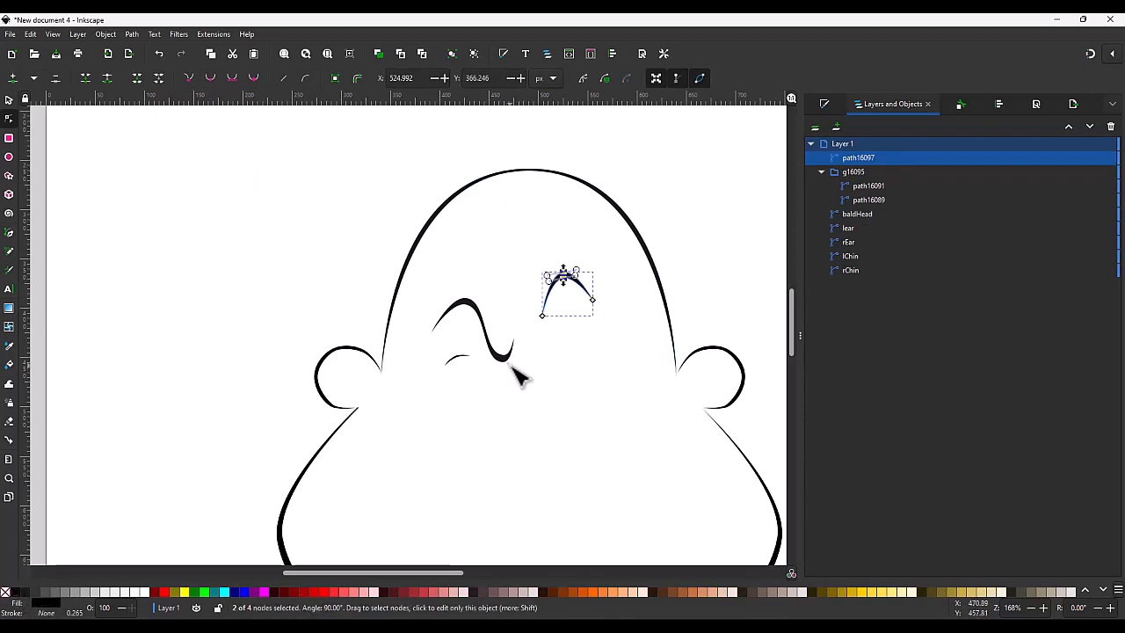
Reshape the right brow arch by moving its two top nodes up and right and its right end outward and lower.
{"action": "scroll", "coordinate": [603, 300], "scroll_direction": "up", "scroll_amount": 2}
{"action": "left_click_drag", "start_coordinate": [525, 259], "coordinate": [546, 247]}
{"action": "left_click", "coordinate": [582, 302]}
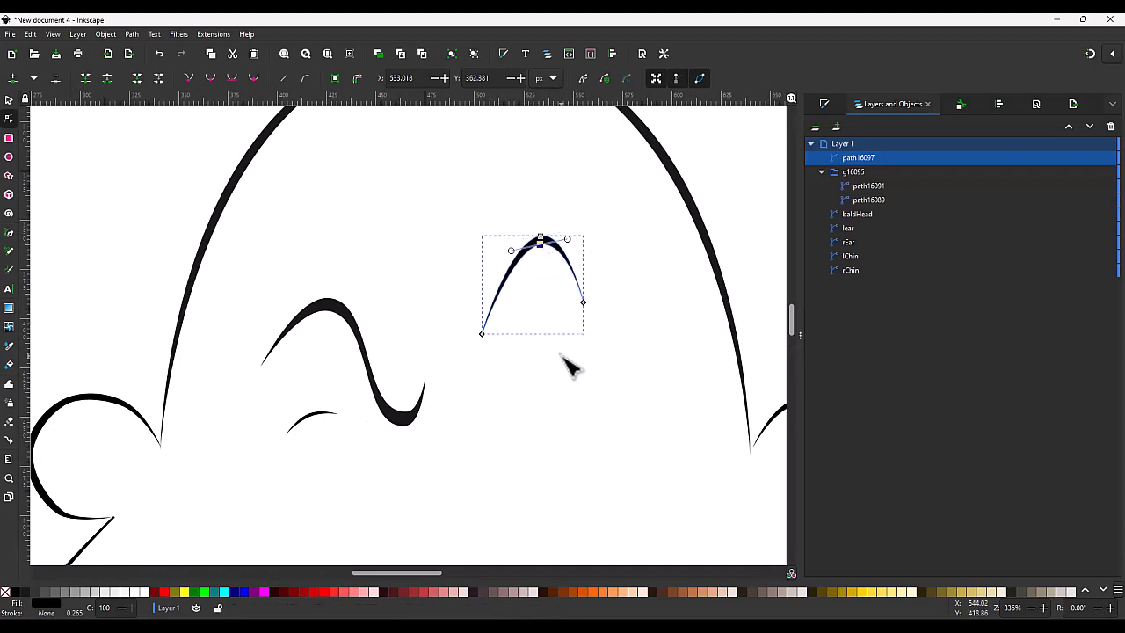
Draw a black upright oval eye below the right brow arch and move the arch down closer to it.
{"action": "key", "text": "e"}
{"action": "left_click_drag", "start_coordinate": [528, 381], "coordinate": [567, 448]}
{"action": "key", "text": "s"}
{"action": "left_click", "coordinate": [540, 248]}
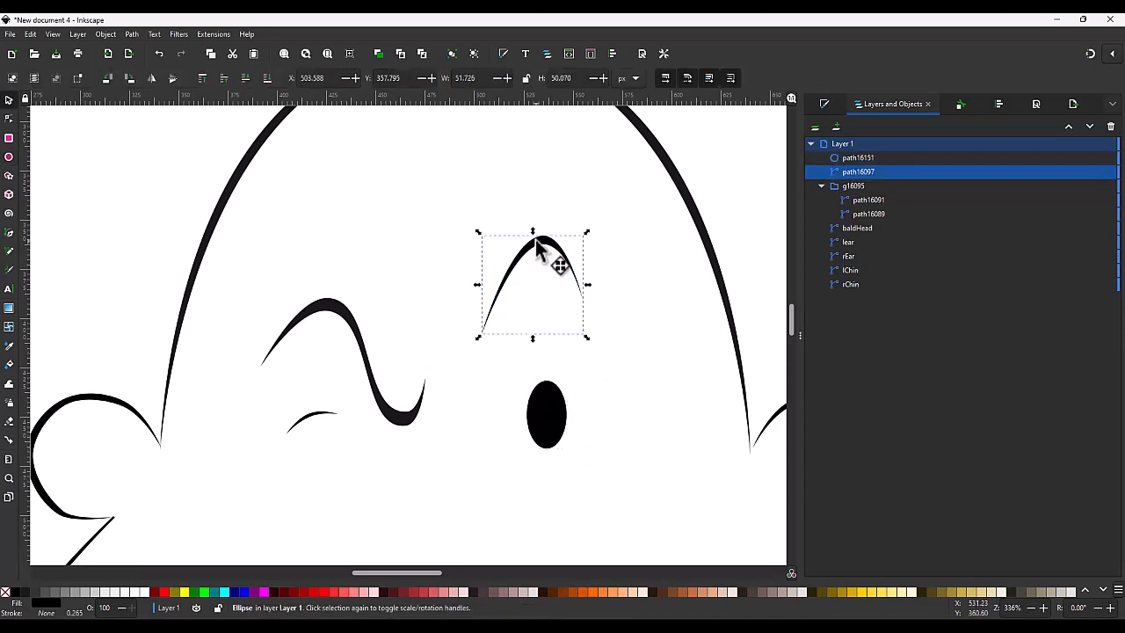
{"action": "left_click_drag", "start_coordinate": [537, 249], "coordinate": [546, 288]}
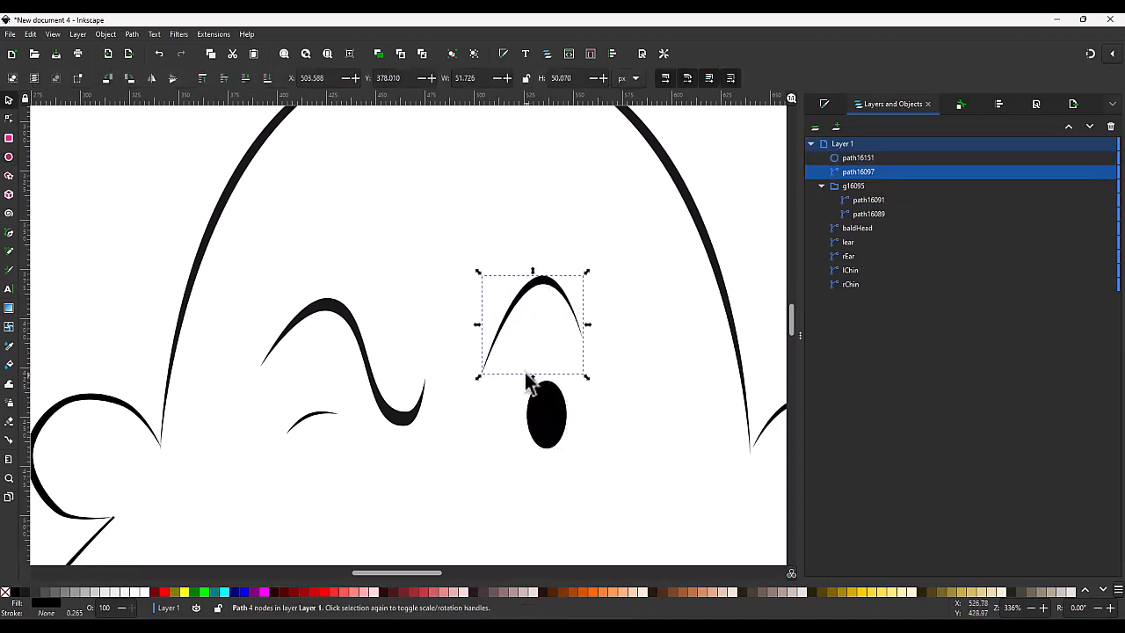
Draw a short straight line slanting down to the right from the S-curve's right tip, between the two brows.
{"action": "key", "text": "b"}
{"action": "left_click", "coordinate": [423, 360]}
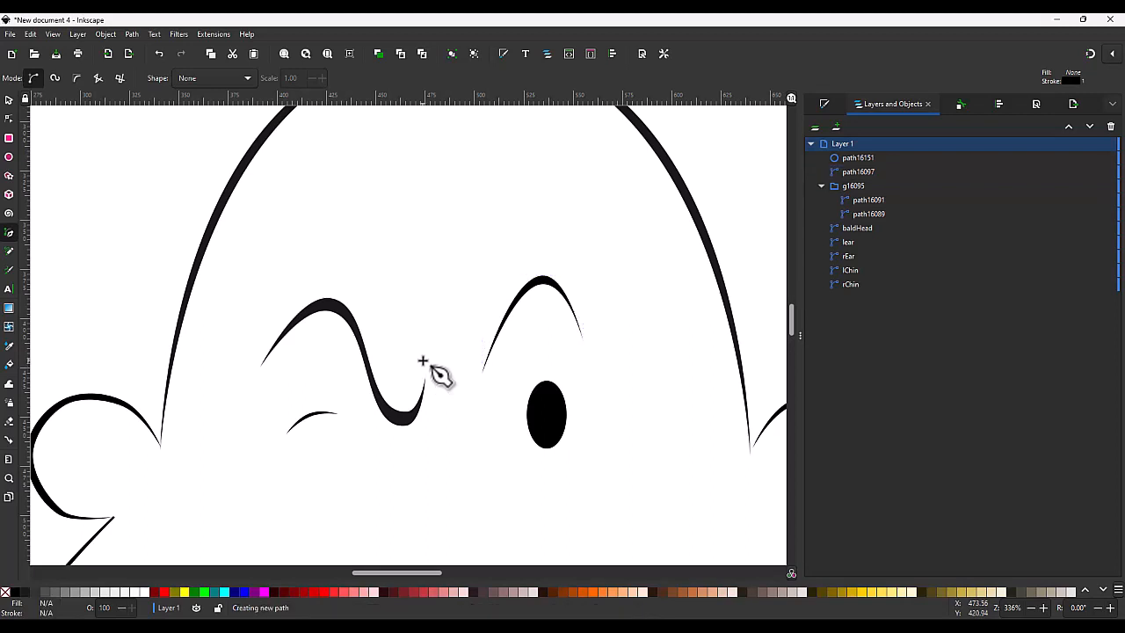
{"action": "double_click", "coordinate": [460, 416]}
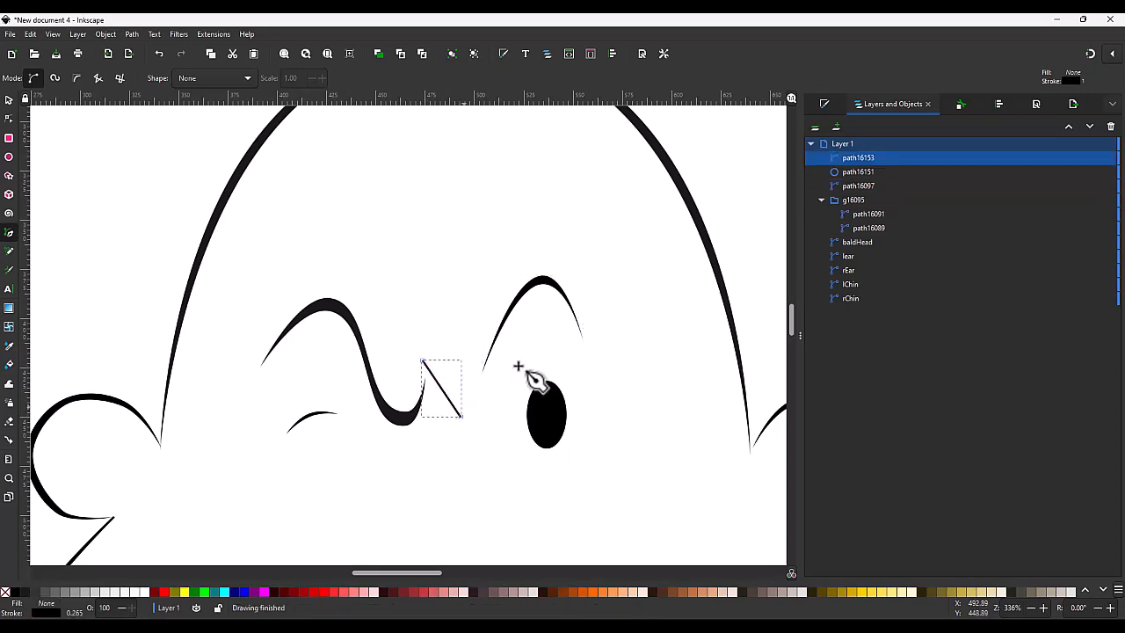
Give the short slanted line a 2 px stroke width and round caps.
{"action": "left_click", "coordinate": [826, 105]}
{"action": "left_click", "coordinate": [927, 125]}
{"action": "type", "text": "2"}
{"action": "key", "text": "Return"}
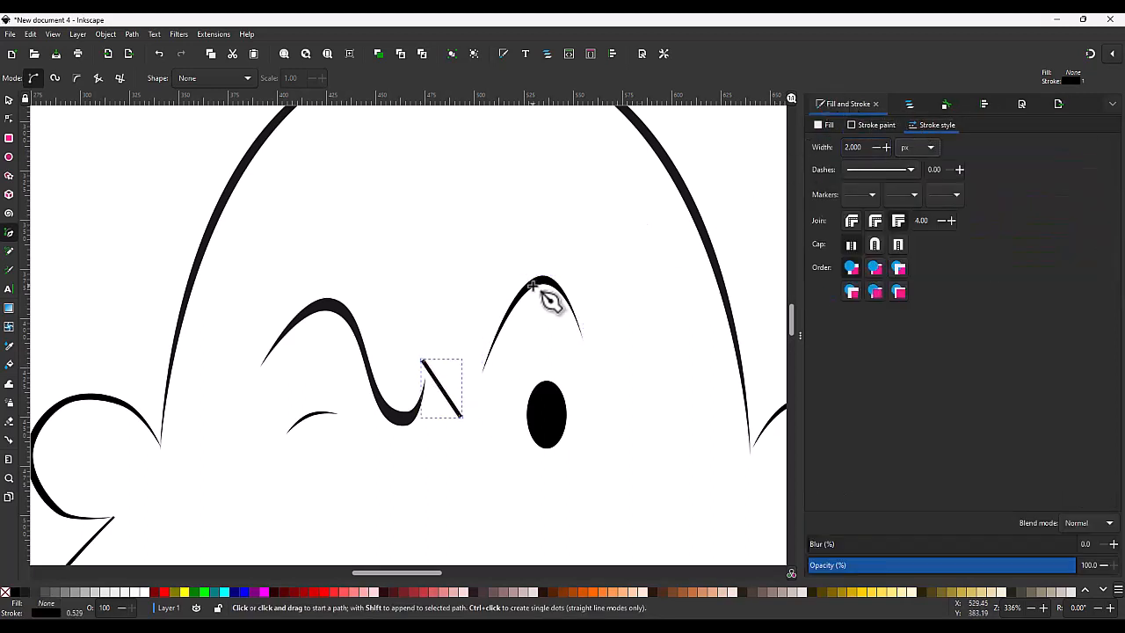
{"action": "left_click", "coordinate": [874, 245]}
Bend the slanted line into a curve sagging toward the lower left, set its stroke width to 1 px and deselect it.
{"action": "key", "text": "n"}
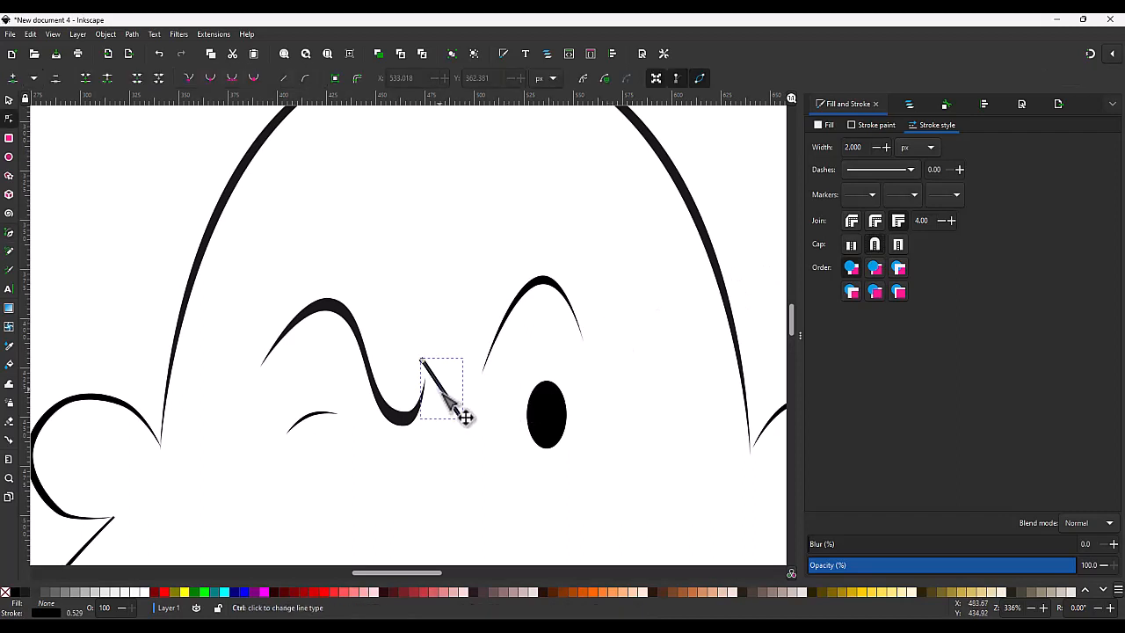
{"action": "left_click_drag", "start_coordinate": [463, 416], "coordinate": [461, 419]}
{"action": "key", "text": "s"}
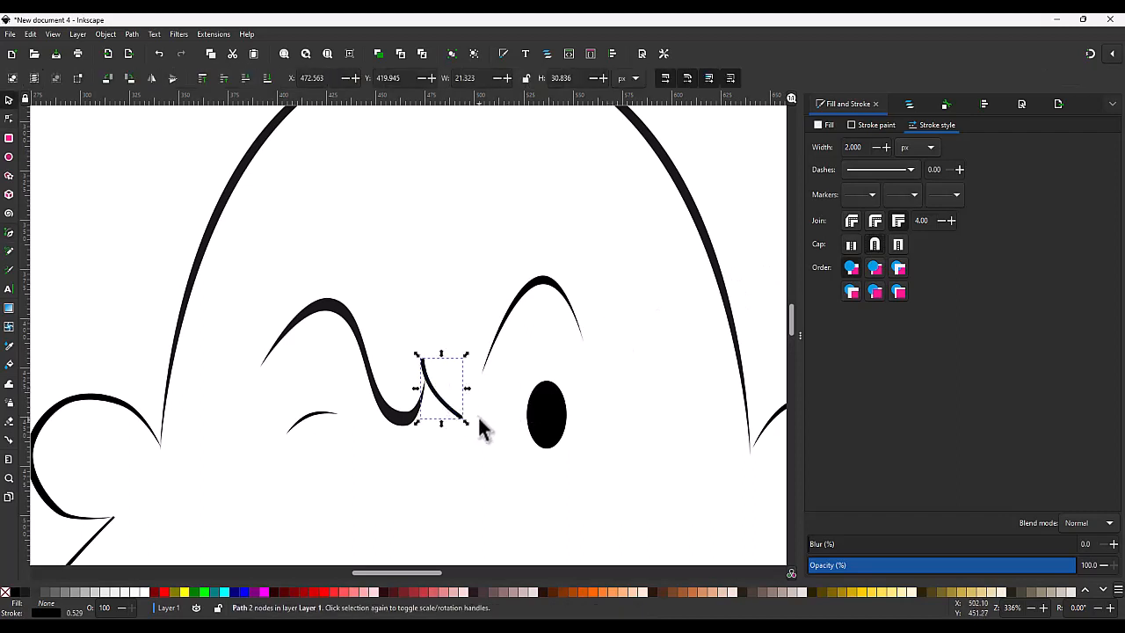
{"action": "scroll", "coordinate": [546, 362], "scroll_direction": "down", "scroll_amount": 4, "text": "ctrl"}
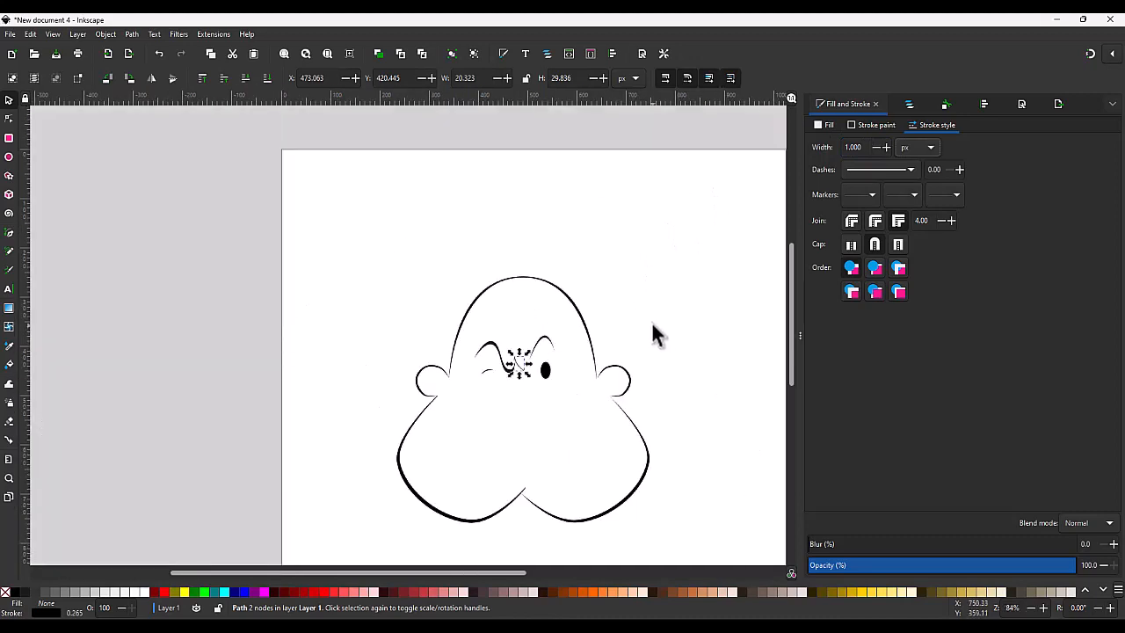
{"action": "left_click", "coordinate": [651, 321]}
{"action": "scroll", "coordinate": [518, 387], "scroll_direction": "up", "scroll_amount": 2, "text": "ctrl"}
{"action": "scroll", "coordinate": [527, 377], "scroll_direction": "down", "scroll_amount": 2, "text": "ctrl"}
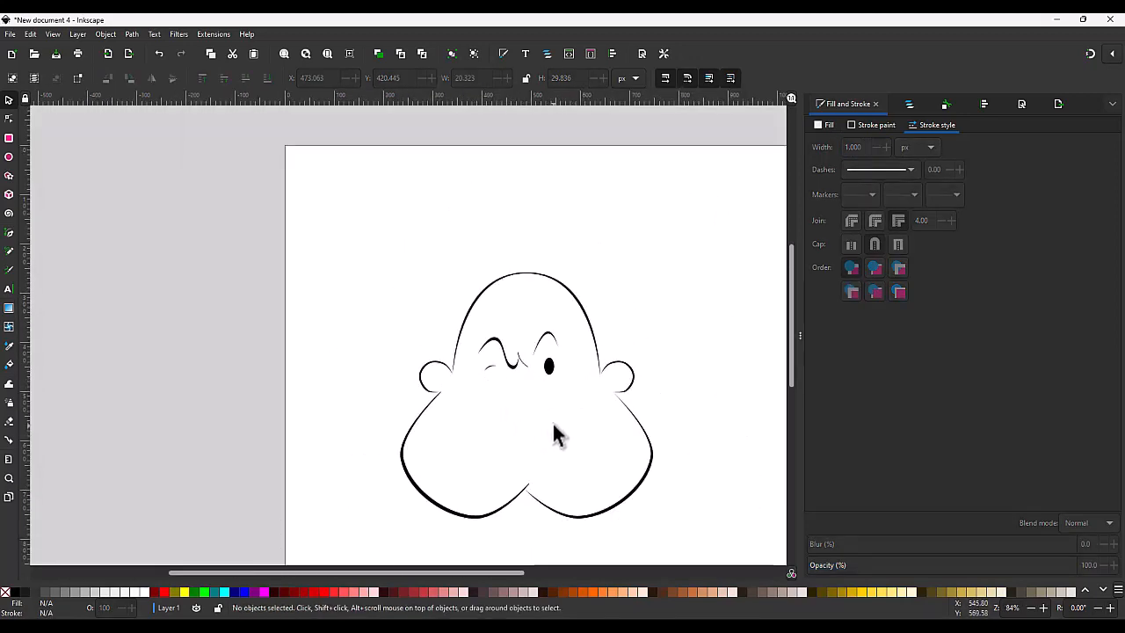
Draw a thin closed, angular U-shaped outline on the lower face above the chin cleft, with both upper ends turning inward.
{"action": "key", "text": "b"}
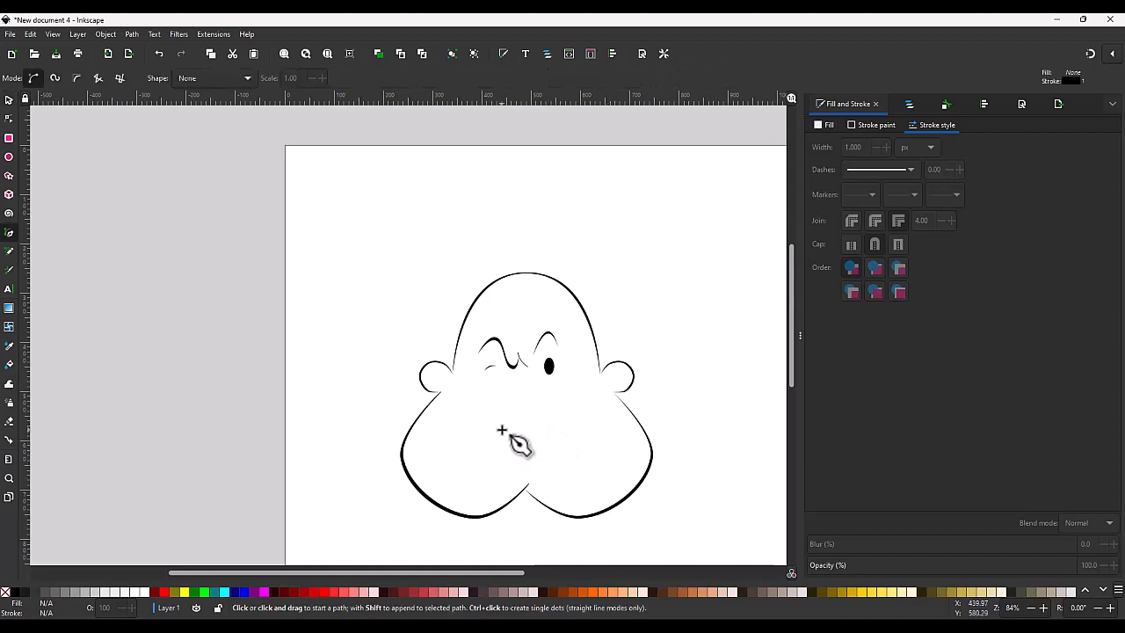
{"action": "left_click", "coordinate": [512, 416]}
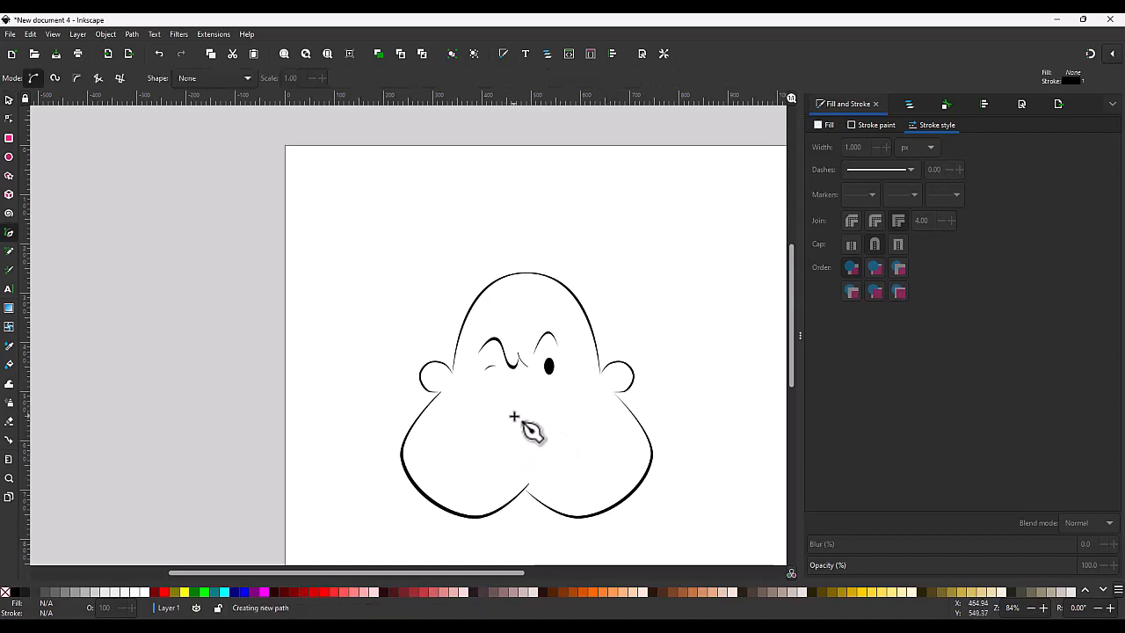
{"action": "left_click", "coordinate": [498, 434]}
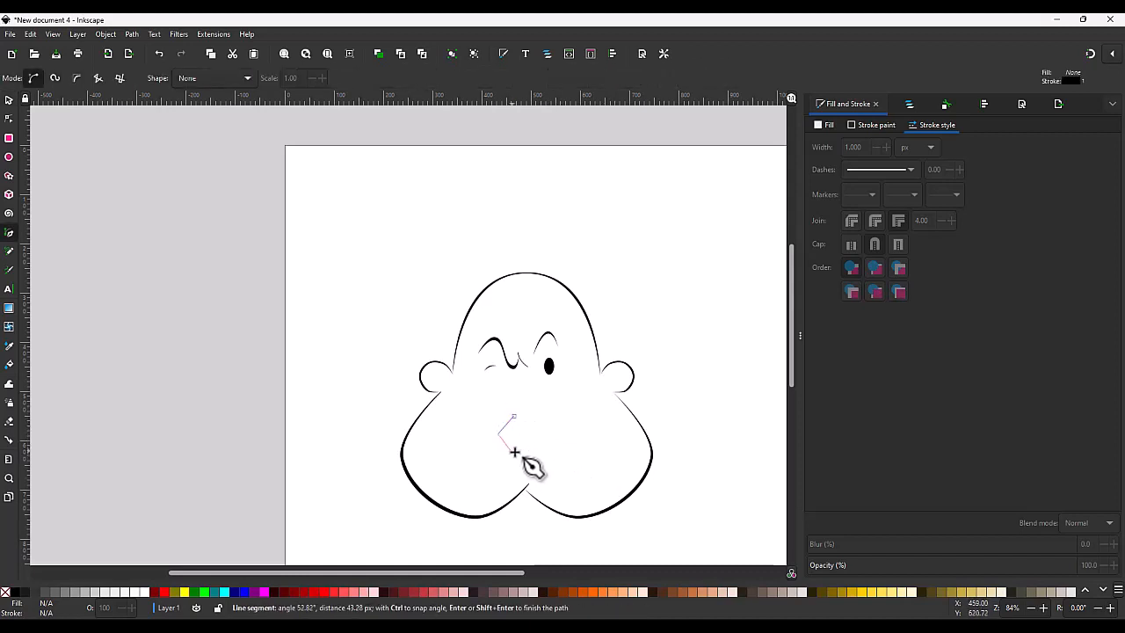
{"action": "left_click", "coordinate": [528, 451]}
{"action": "left_click", "coordinate": [550, 449]}
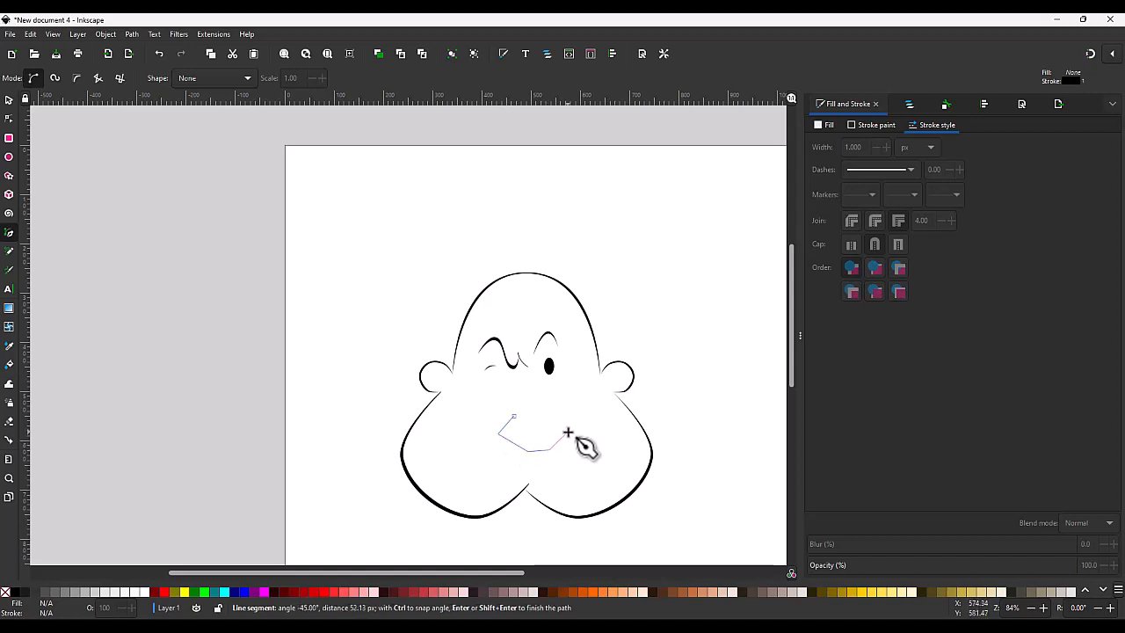
{"action": "left_click", "coordinate": [567, 431]}
{"action": "left_click", "coordinate": [540, 413]}
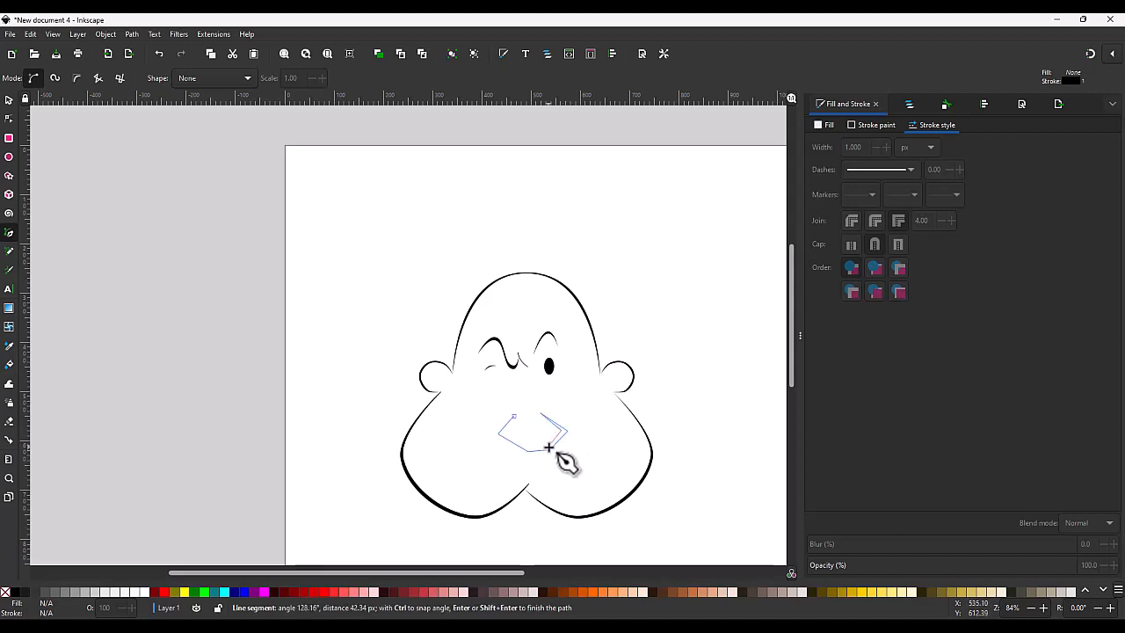
{"action": "left_click", "coordinate": [514, 416]}
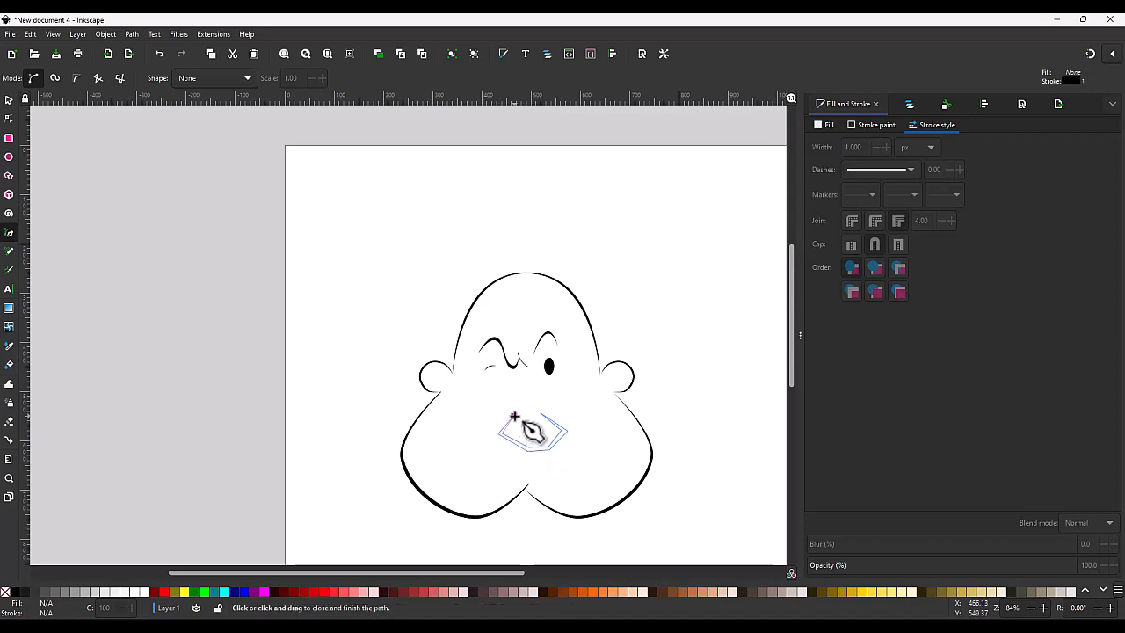
Center the angular U-shaped outline horizontally relative to the page.
{"action": "left_click", "coordinate": [983, 102]}
{"action": "key", "text": "s"}
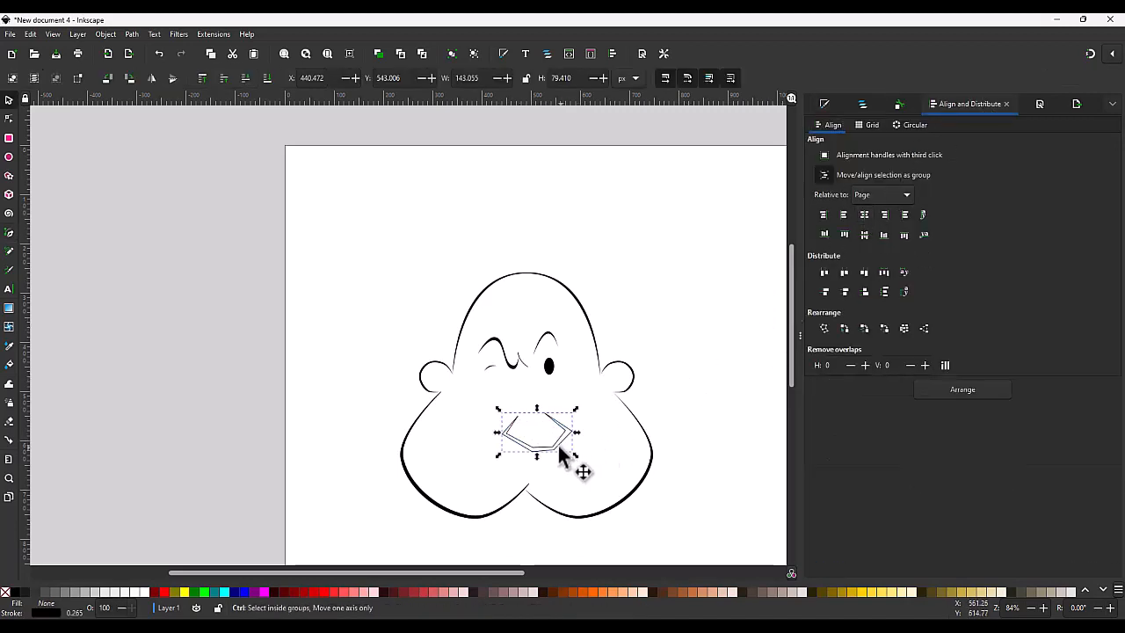
Fill the angular U-shaped outline on the lower face with black and remove its stroke.
{"action": "scroll", "coordinate": [550, 455], "scroll_direction": "up", "scroll_amount": 2}
{"action": "key", "text": "n"}
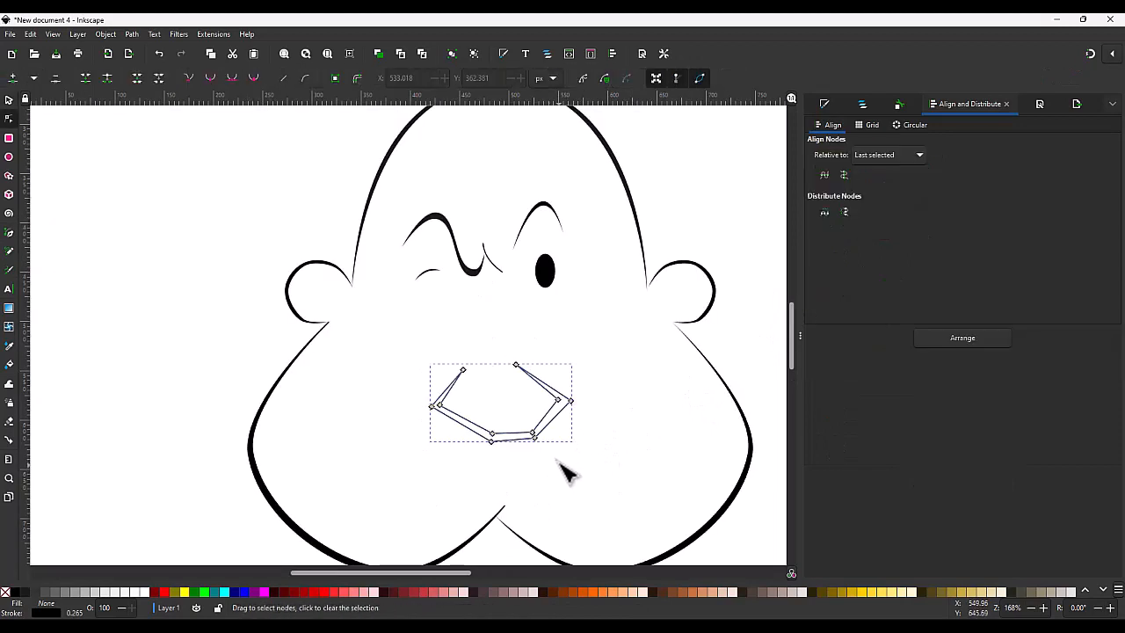
{"action": "left_click", "coordinate": [18, 592]}
{"action": "left_click", "coordinate": [5, 591], "text": "shift"}
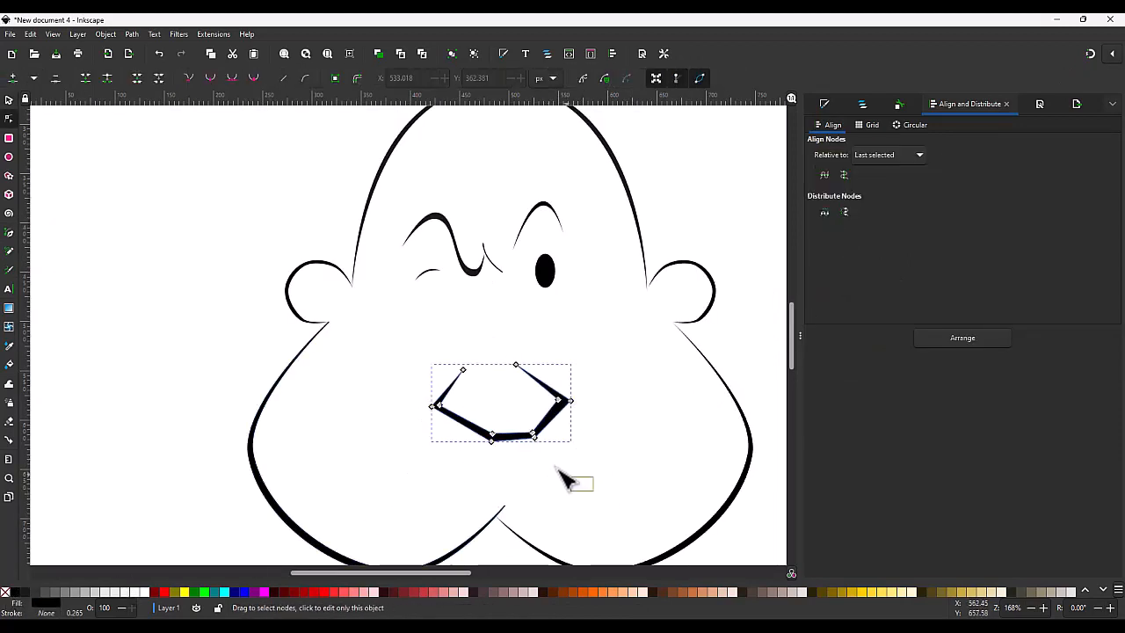
Distribute the four outer side and bottom nodes of the U shape evenly in the horizontal direction.
{"action": "left_click_drag", "start_coordinate": [590, 490], "coordinate": [406, 379]}
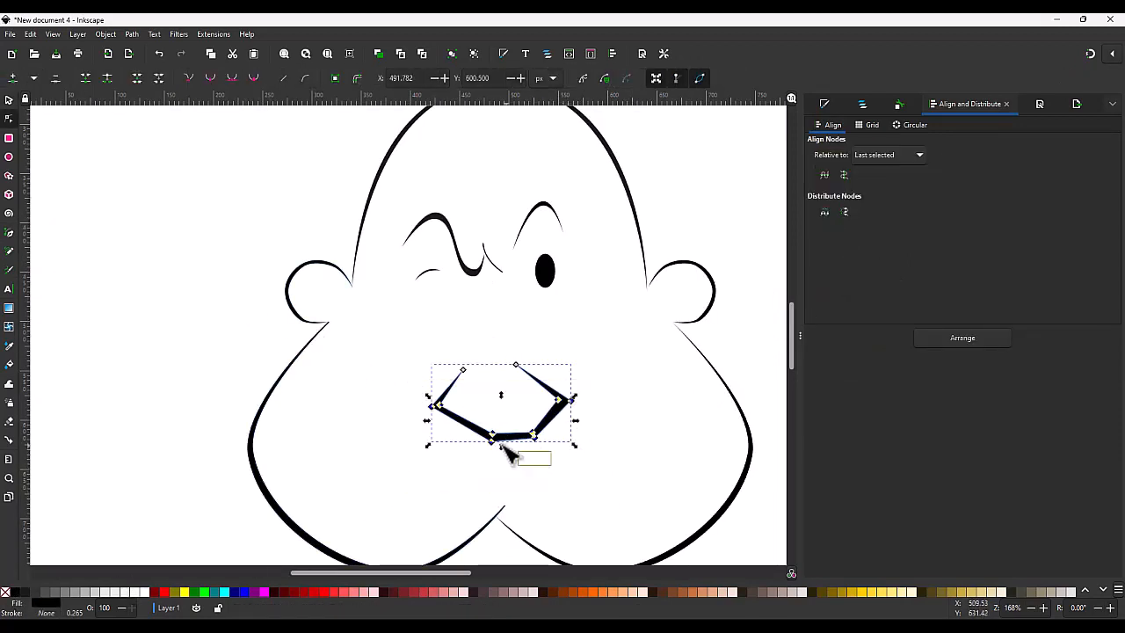
{"action": "left_click_drag", "start_coordinate": [500, 443], "coordinate": [435, 416]}
{"action": "left_click", "coordinate": [824, 212]}
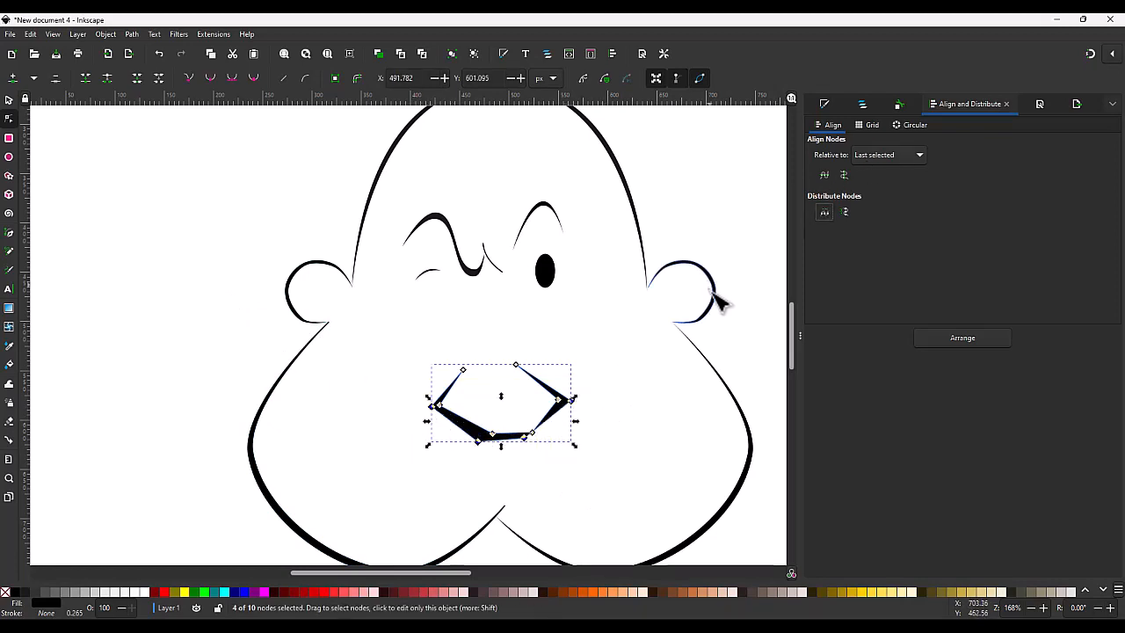
Distribute the four inner side and bottom nodes of the U shape evenly in the horizontal direction.
{"action": "left_click", "coordinate": [533, 433]}
{"action": "left_click", "coordinate": [492, 434], "text": "shift"}
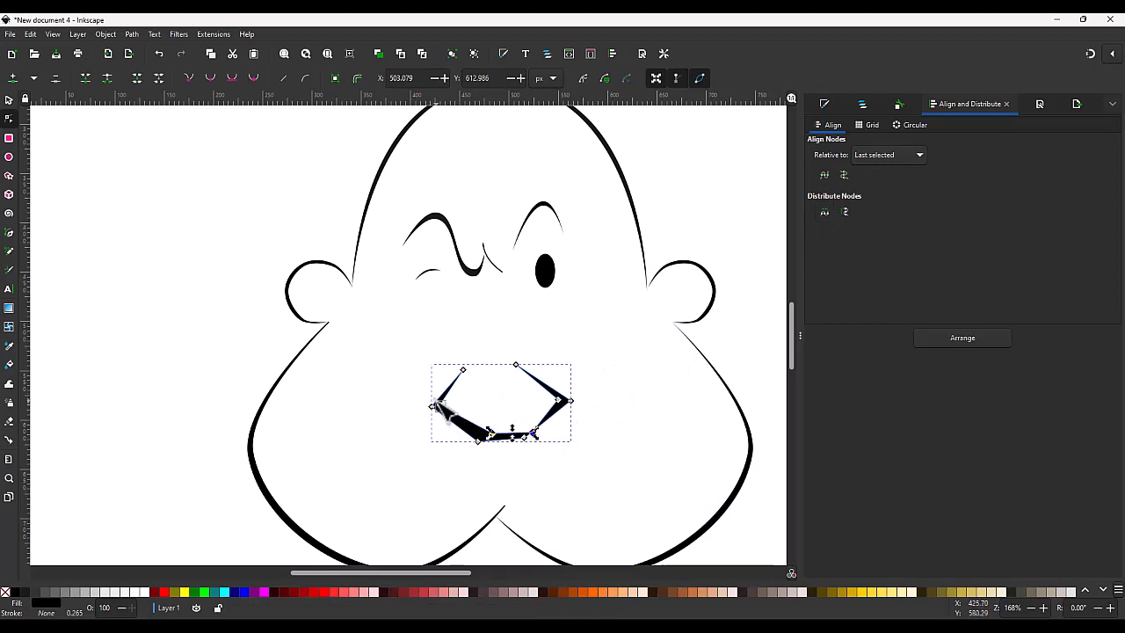
{"action": "left_click", "coordinate": [437, 405], "text": "shift"}
{"action": "left_click", "coordinate": [563, 402], "text": "shift"}
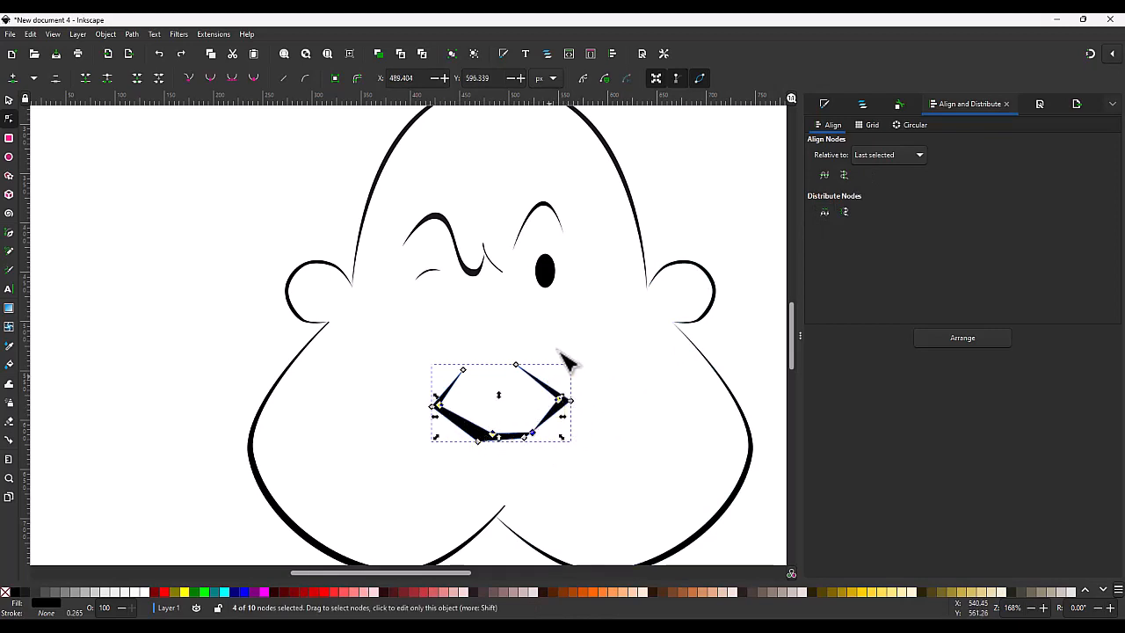
{"action": "left_click", "coordinate": [824, 175]}
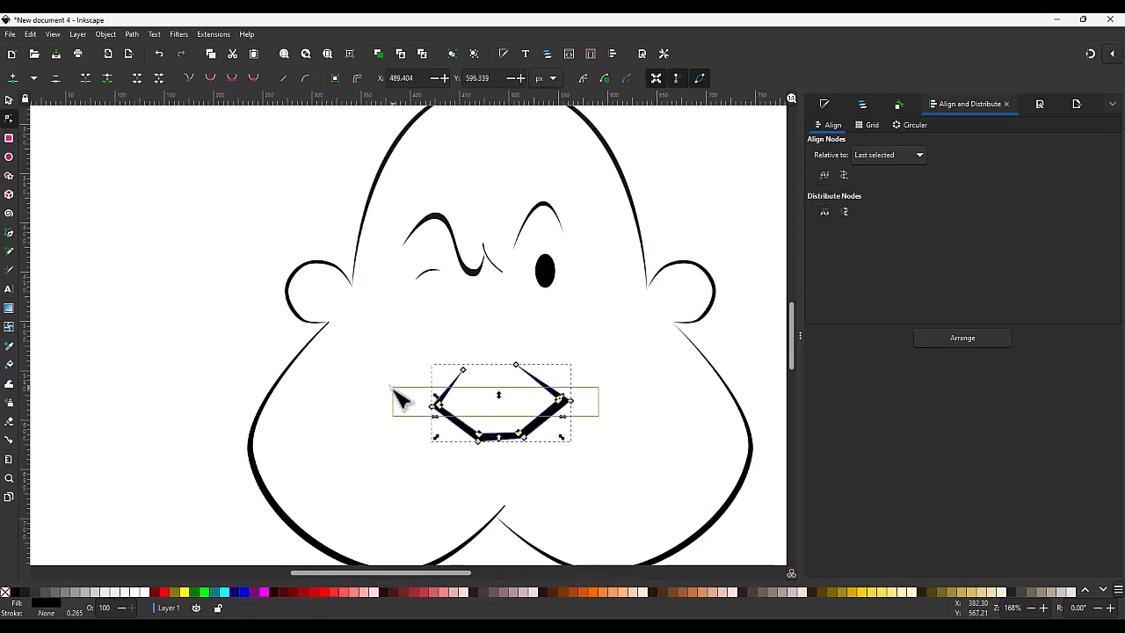
Level the U shape's side, tip and bottom nodes in pairs, lining up the inner and outer bottom corners vertically.
{"action": "left_click_drag", "start_coordinate": [617, 384], "coordinate": [431, 359]}
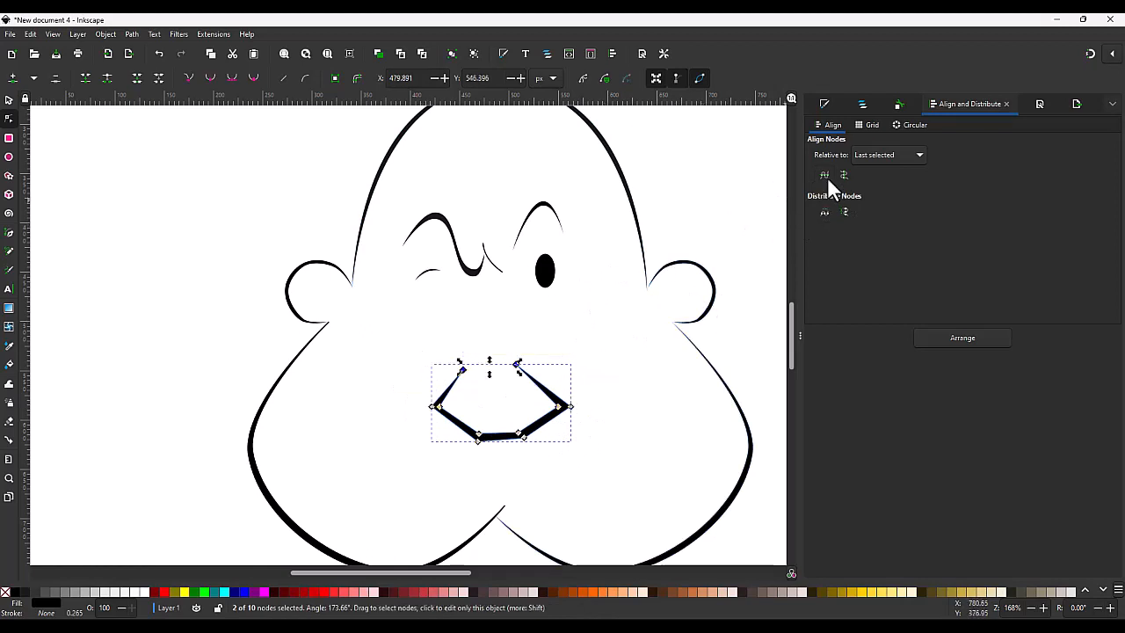
{"action": "left_click", "coordinate": [824, 176]}
{"action": "mouse_move", "coordinate": [466, 437]}
{"action": "left_mouse_down"}
{"action": "mouse_move", "coordinate": [516, 440]}
{"action": "mouse_move", "coordinate": [461, 422]}
{"action": "left_mouse_up"}
{"action": "left_click", "coordinate": [826, 175]}
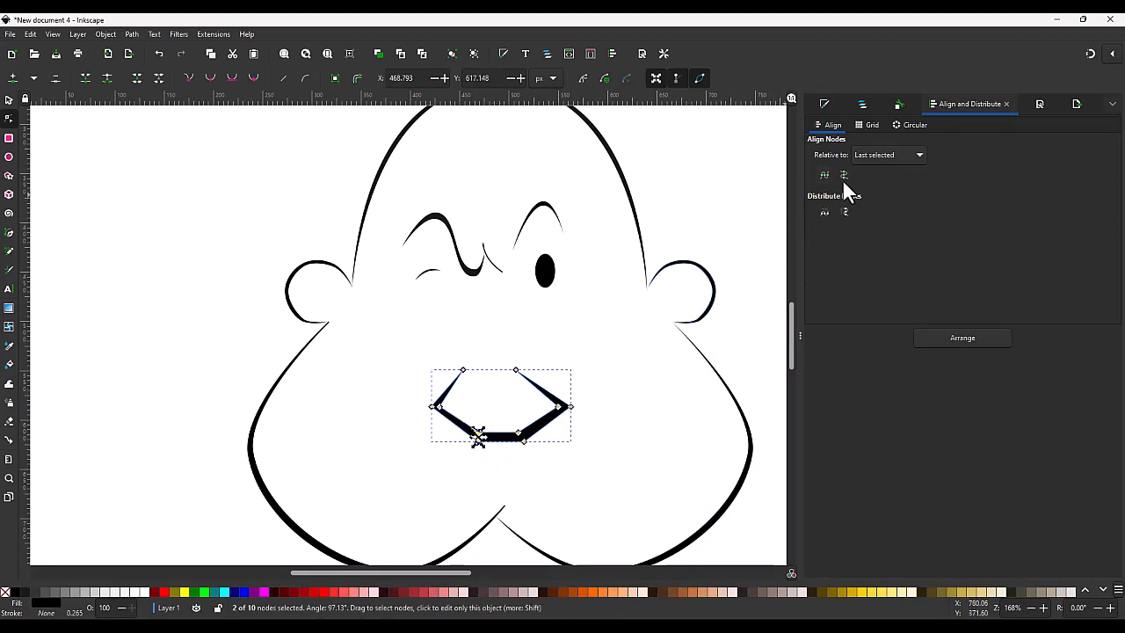
{"action": "left_click_drag", "start_coordinate": [537, 447], "coordinate": [503, 420]}
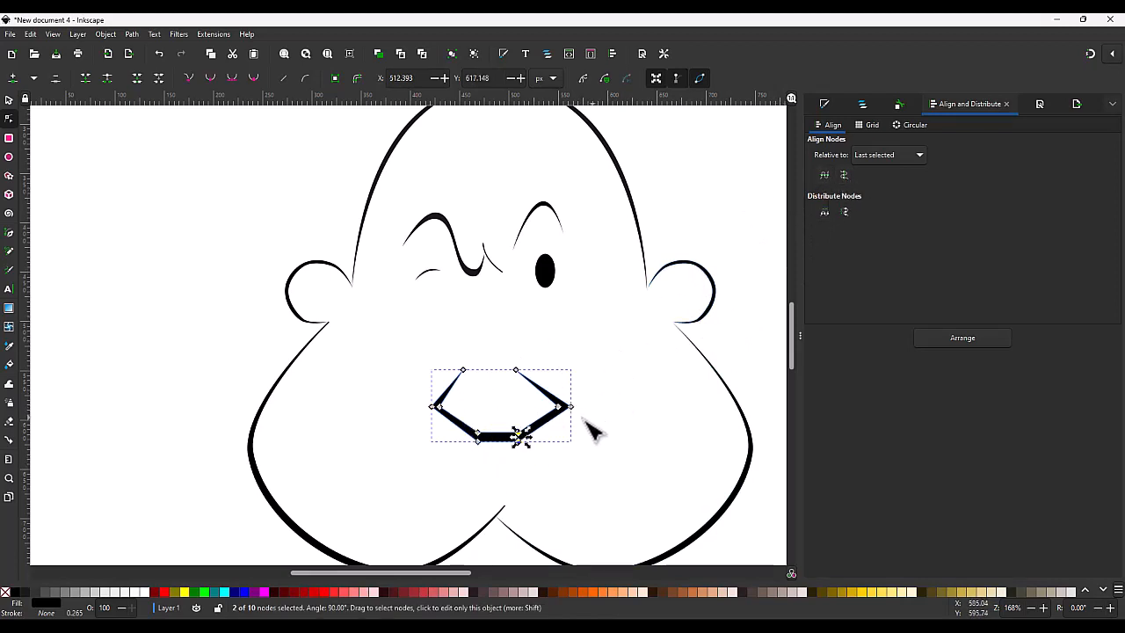
Move the U shape's left upper tip inward and slightly up, and bring the right tip to the same height.
{"action": "left_click_drag", "start_coordinate": [590, 464], "coordinate": [369, 383]}
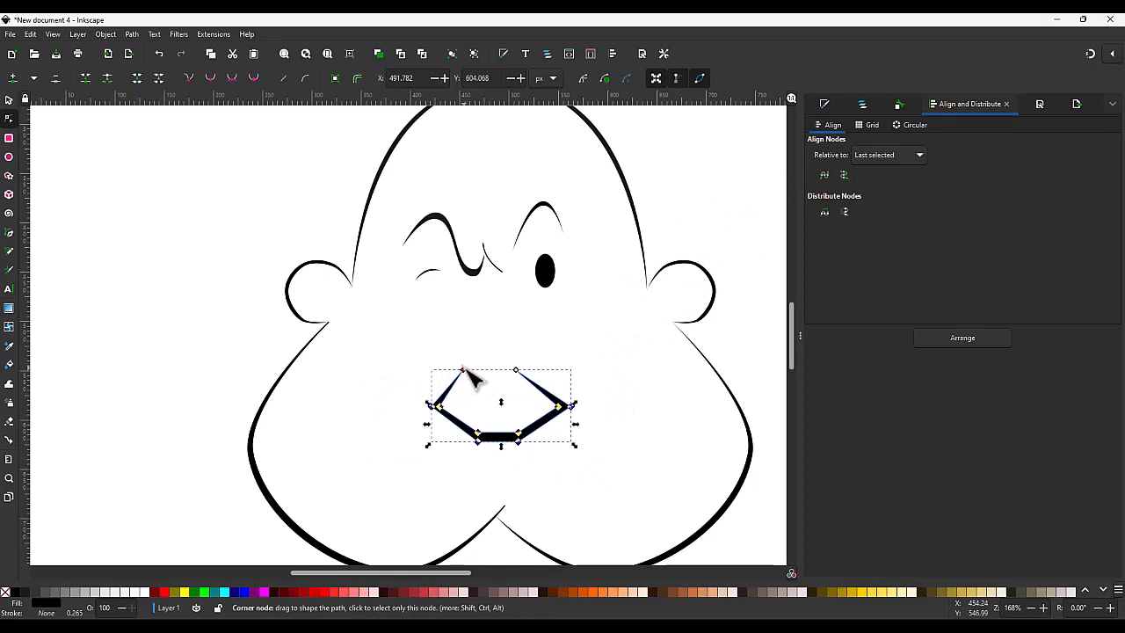
{"action": "left_click_drag", "start_coordinate": [467, 370], "coordinate": [516, 364]}
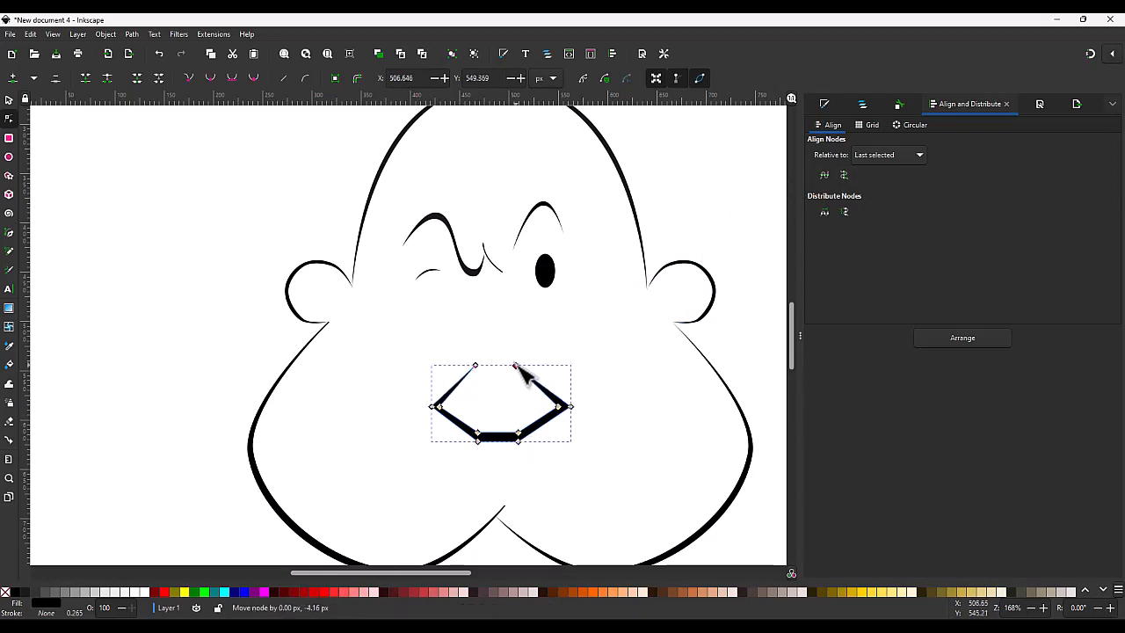
{"action": "left_click_drag", "start_coordinate": [427, 338], "coordinate": [565, 378]}
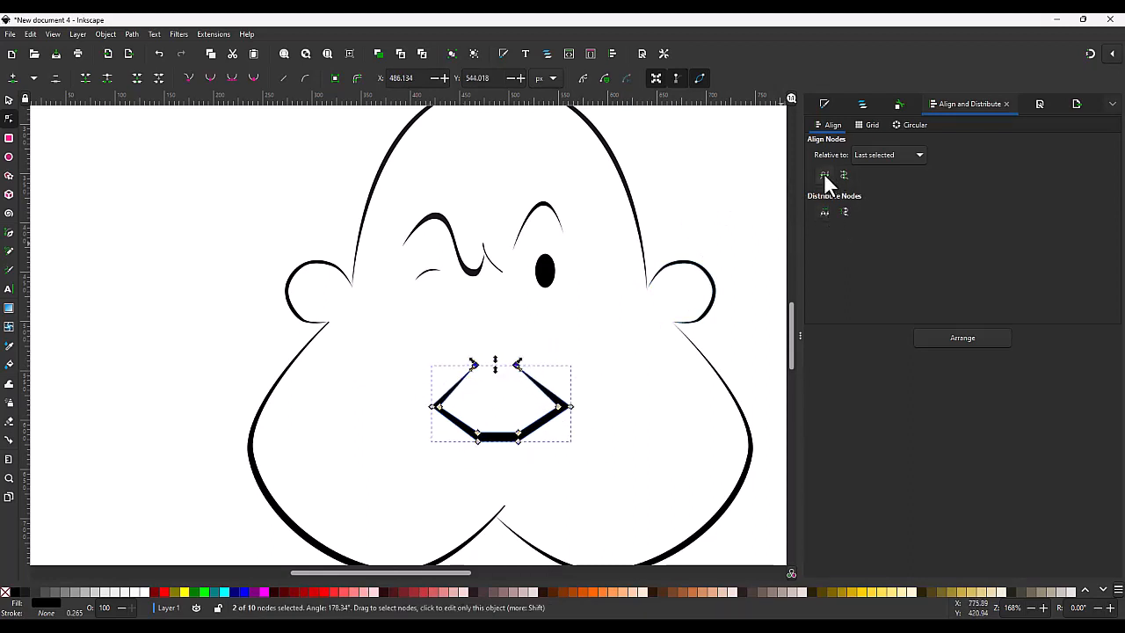
Make the eight nodes below the tips smooth and move the inner side nodes outward to thin both sides.
{"action": "left_click_drag", "start_coordinate": [590, 466], "coordinate": [387, 379]}
{"action": "left_click", "coordinate": [210, 78]}
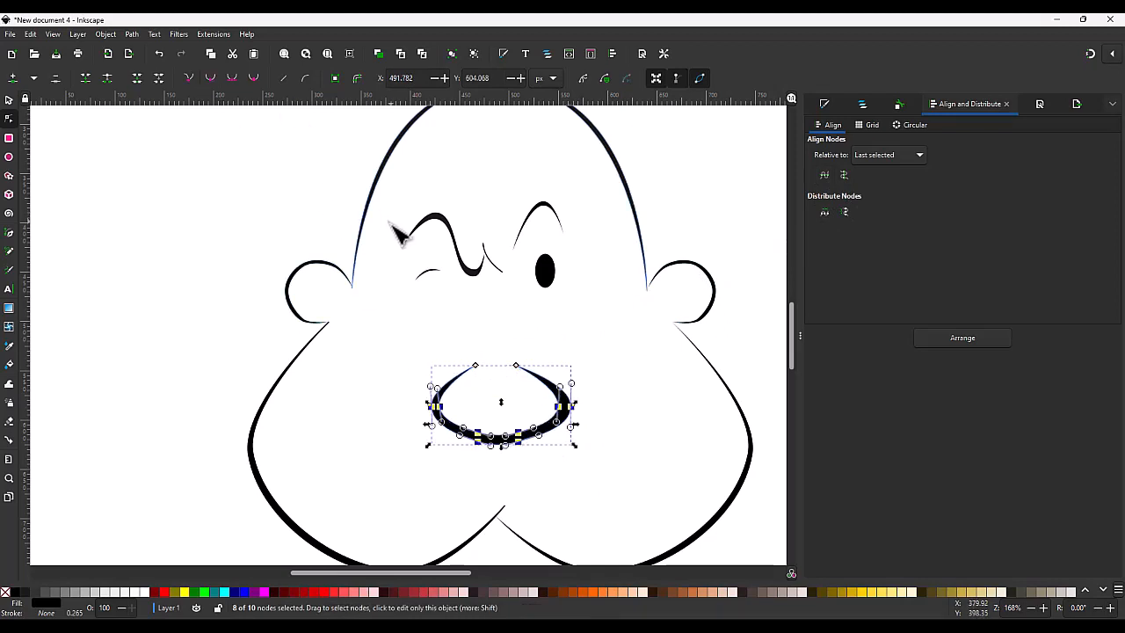
{"action": "scroll", "coordinate": [525, 488], "scroll_direction": "up", "scroll_amount": 3}
{"action": "left_click_drag", "start_coordinate": [389, 324], "coordinate": [525, 370]}
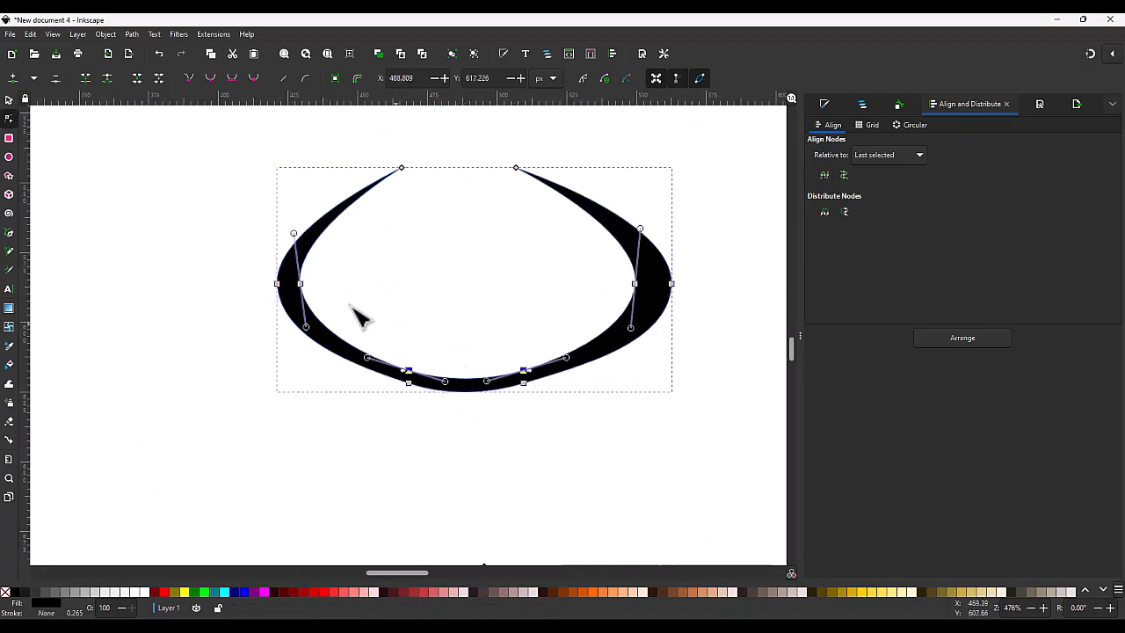
{"action": "left_click_drag", "start_coordinate": [299, 284], "coordinate": [291, 283]}
{"action": "left_click_drag", "start_coordinate": [589, 271], "coordinate": [654, 290]}
{"action": "left_click_drag", "start_coordinate": [636, 283], "coordinate": [658, 284]}
{"action": "left_click_drag", "start_coordinate": [716, 304], "coordinate": [221, 250]}
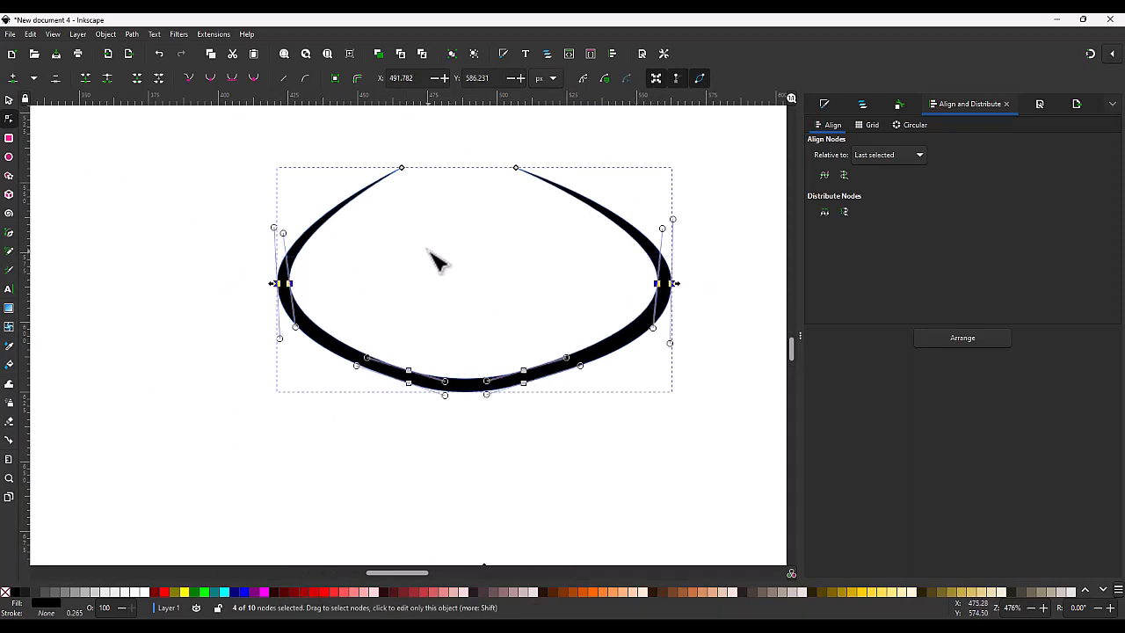
{"action": "left_click", "coordinate": [730, 264]}
Re-smooth the four bottom nodes and move the bottom-left and bottom-right node pairs outward to widen and flatten the base.
{"action": "left_click_drag", "start_coordinate": [542, 422], "coordinate": [378, 317]}
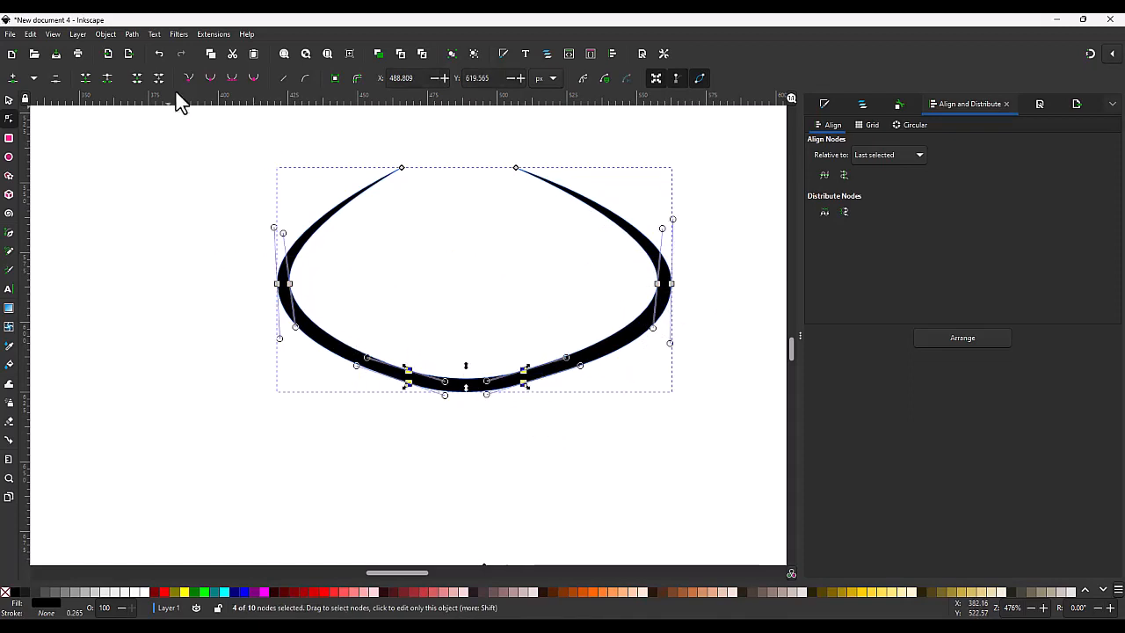
{"action": "double_click", "coordinate": [188, 78]}
{"action": "left_click", "coordinate": [210, 79]}
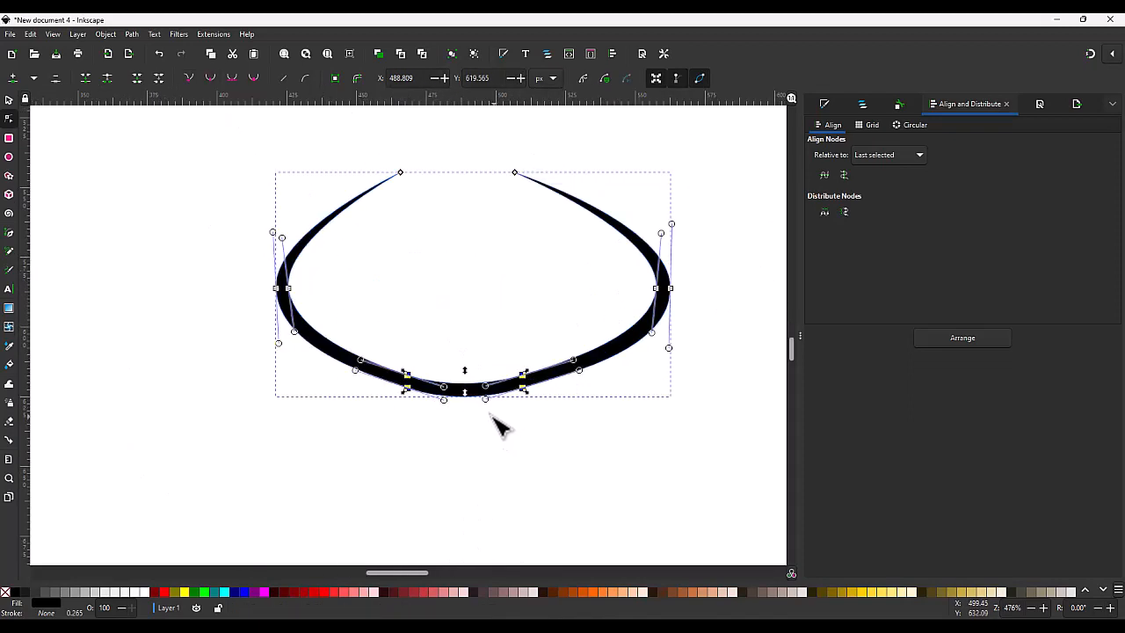
{"action": "left_click", "coordinate": [407, 385]}
{"action": "left_click_drag", "start_coordinate": [413, 402], "coordinate": [381, 397]}
{"action": "left_click", "coordinate": [525, 381]}
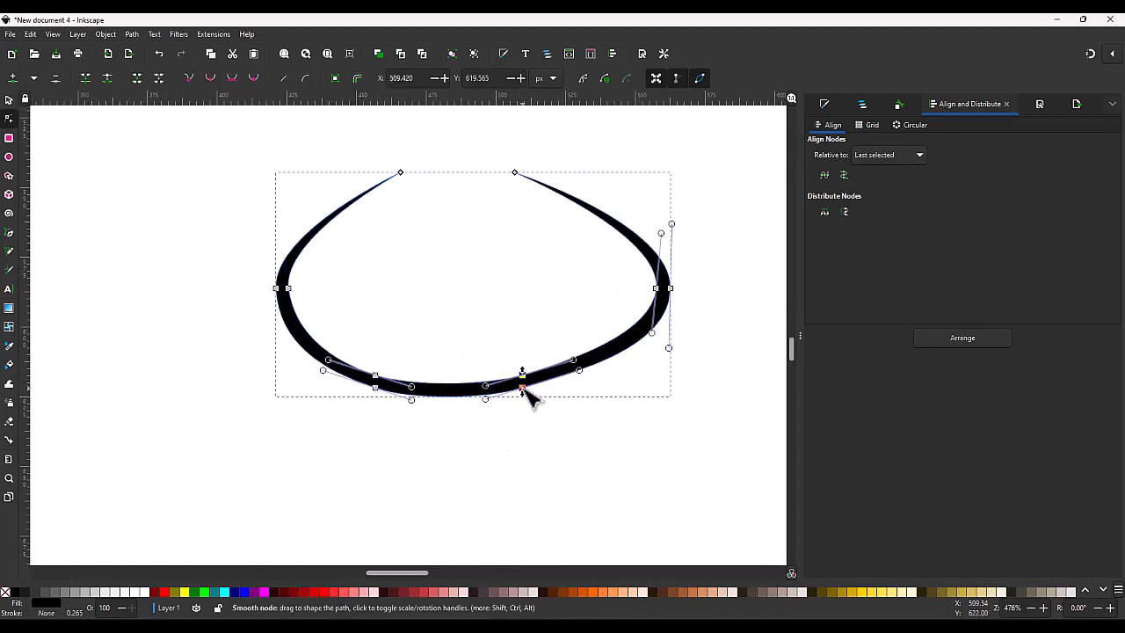
{"action": "left_click_drag", "start_coordinate": [527, 381], "coordinate": [583, 395]}
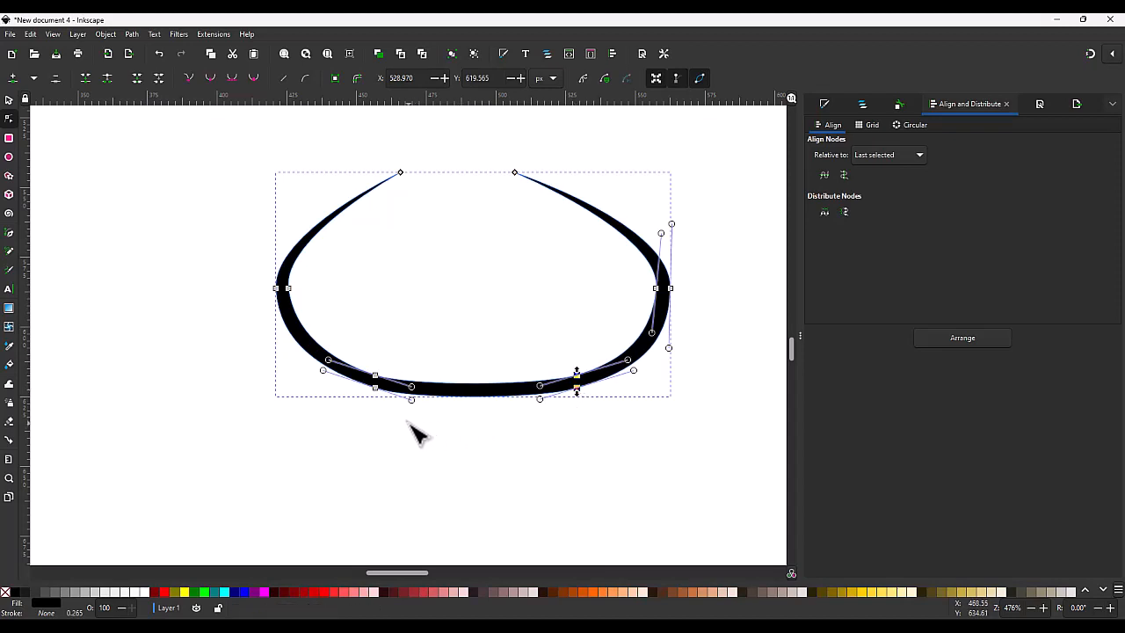
{"action": "left_click_drag", "start_coordinate": [389, 402], "coordinate": [369, 396]}
Scale the rounded U shape down around its center to about 122 by 69 px.
{"action": "scroll", "coordinate": [483, 432], "scroll_direction": "down", "scroll_amount": 3}
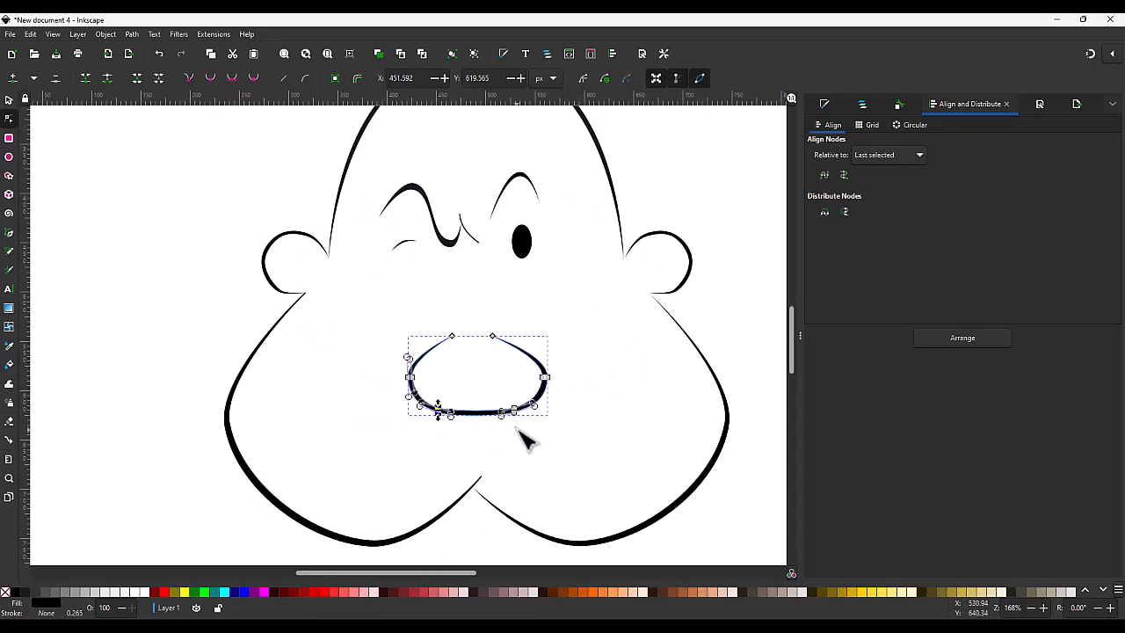
{"action": "key", "text": "s"}
{"action": "key", "text": "n"}
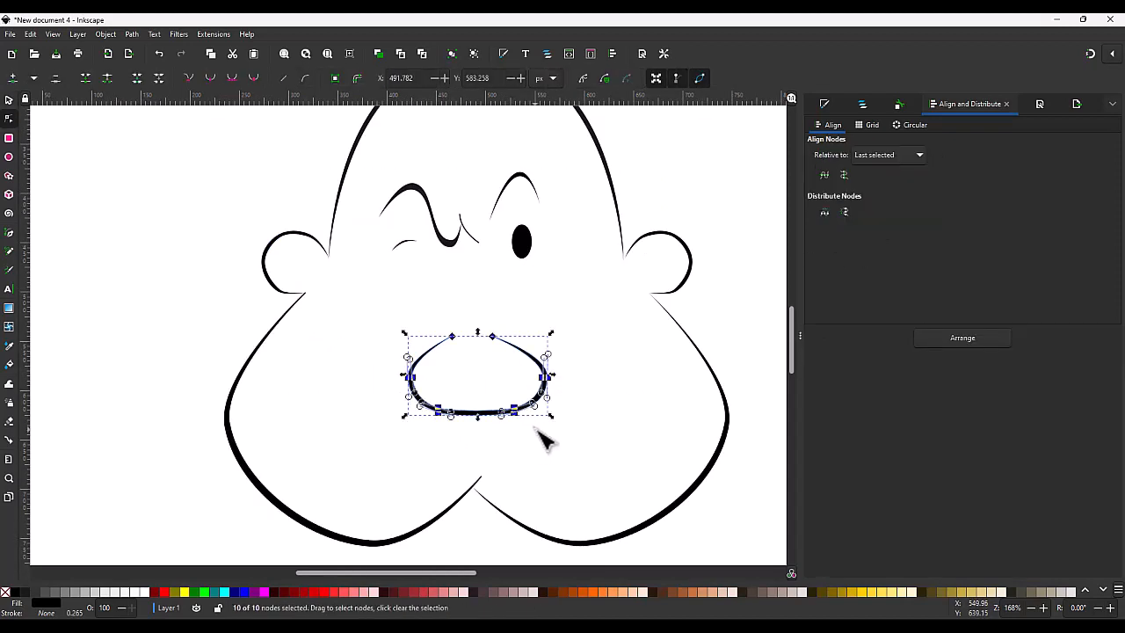
{"action": "key", "text": "ctrl+a"}
{"action": "key", "text": "s"}
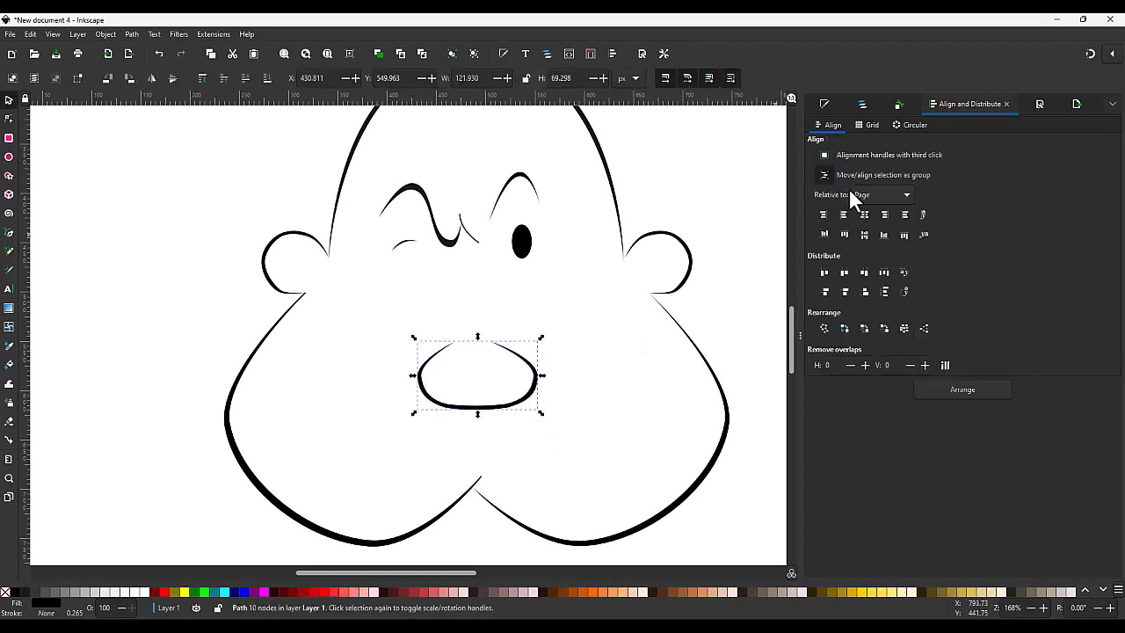
Draw two short straight lines slanting down and inward from the two upper tips of the rounded shape.
{"action": "key", "text": "ctrl+shift+f"}
{"action": "left_click", "coordinate": [878, 124]}
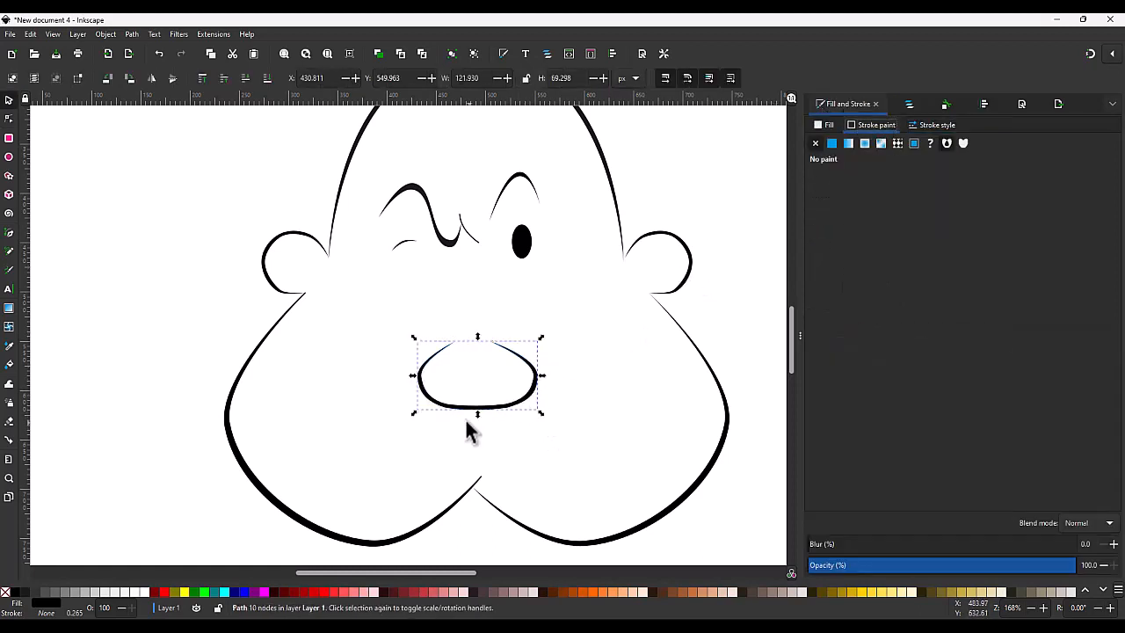
{"action": "key", "text": "3"}
{"action": "key", "text": "b"}
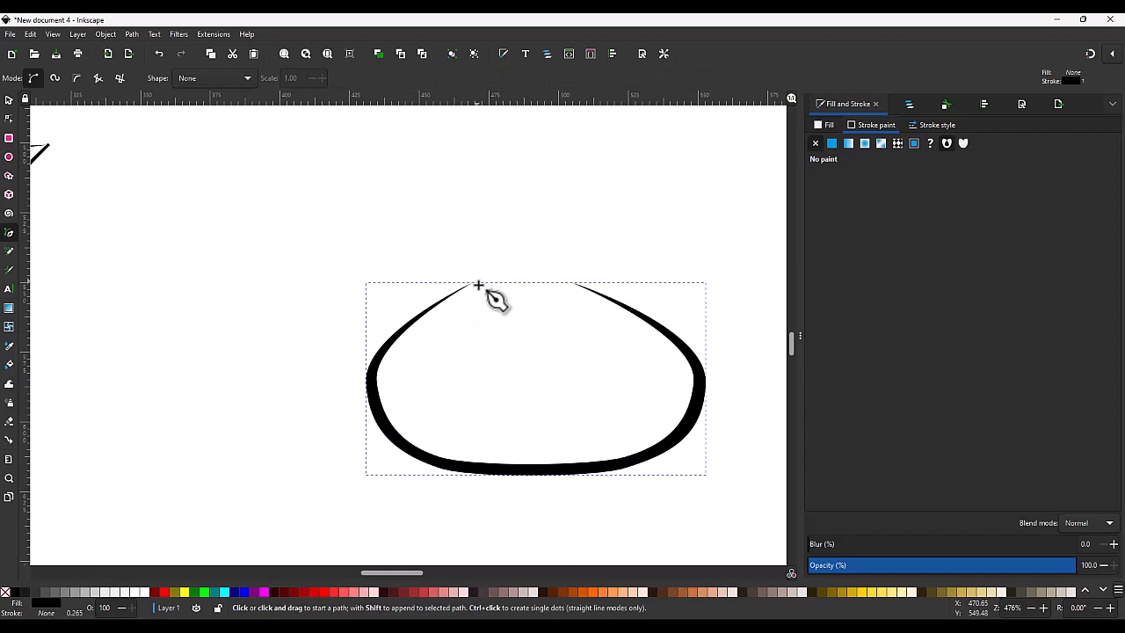
{"action": "left_click", "coordinate": [478, 285]}
{"action": "double_click", "coordinate": [508, 327]}
{"action": "left_click", "coordinate": [570, 283]}
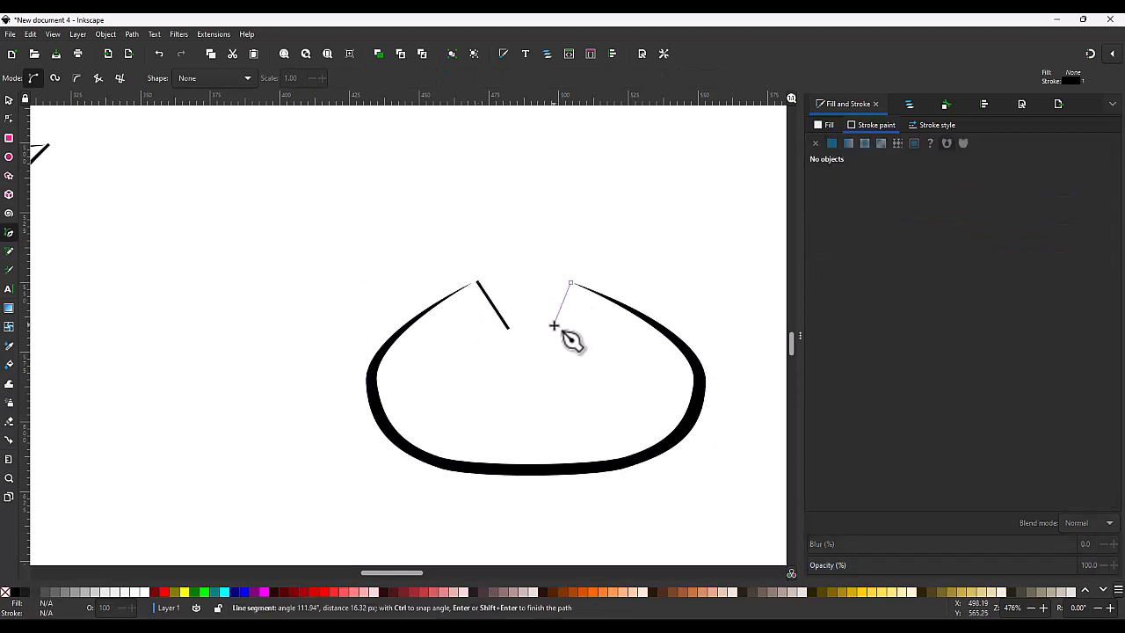
{"action": "double_click", "coordinate": [554, 325]}
Give both short slanted lines round caps and a 1.5 px stroke width.
{"action": "key", "text": "s"}
{"action": "left_click", "coordinate": [501, 318], "text": "shift"}
{"action": "left_click", "coordinate": [932, 125]}
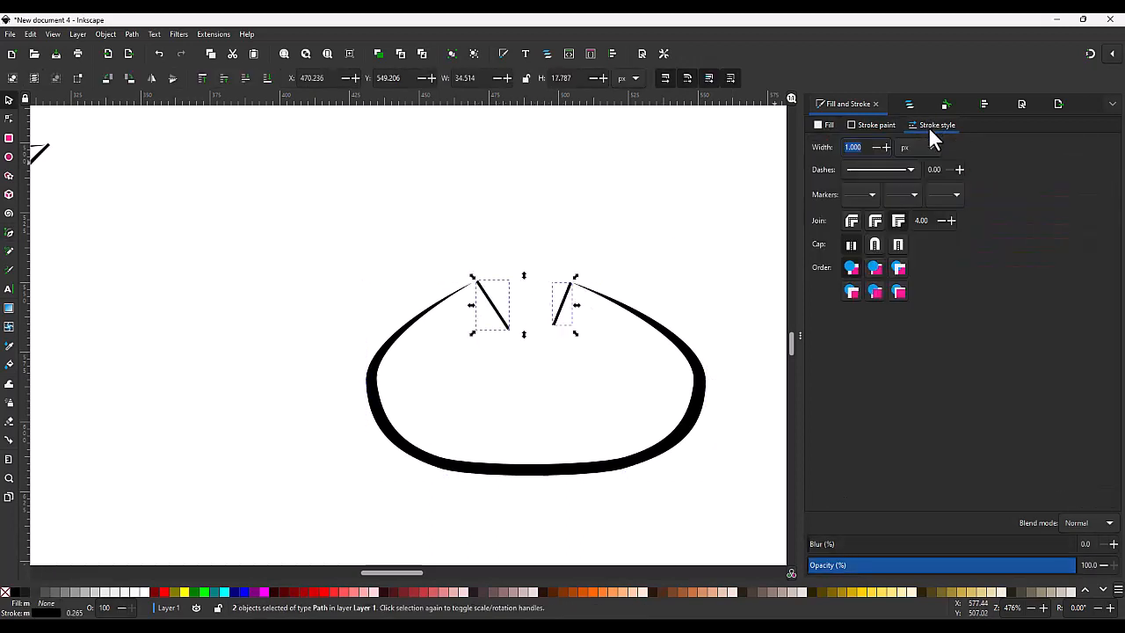
{"action": "key", "text": "1"}
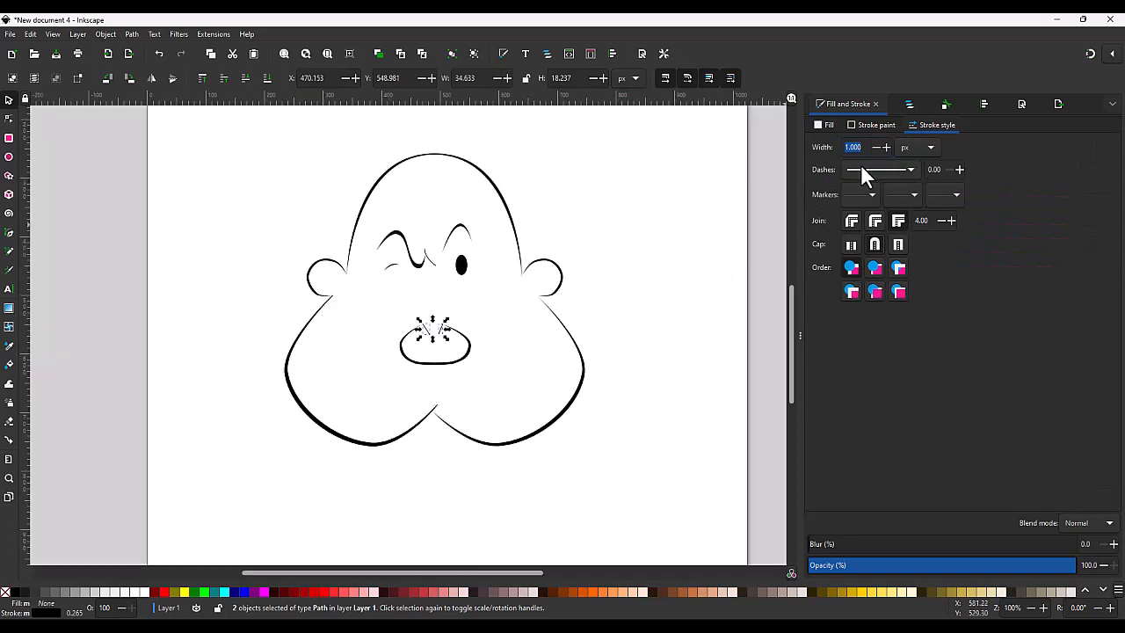
{"action": "type", "text": "1.5"}
{"action": "key", "text": "Return"}
{"action": "scroll", "coordinate": [439, 344], "scroll_direction": "up", "scroll_amount": 4}
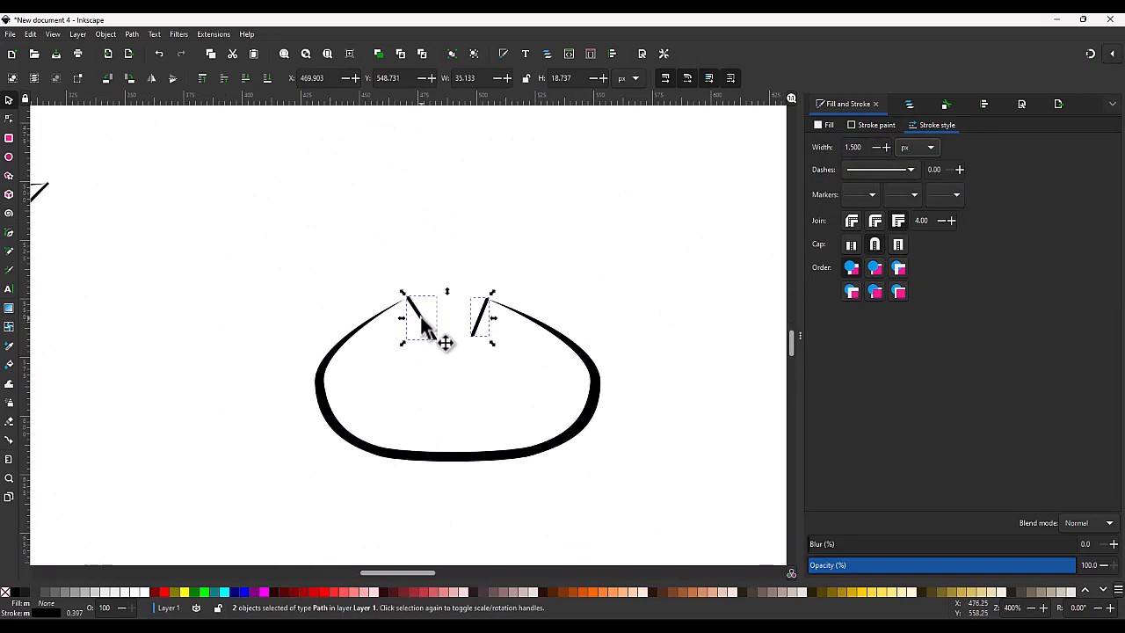
Bend both short lines into curves bulging up and outward between the tips, and deselect them.
{"action": "key", "text": "n"}
{"action": "left_click_drag", "start_coordinate": [421, 318], "coordinate": [478, 325]}
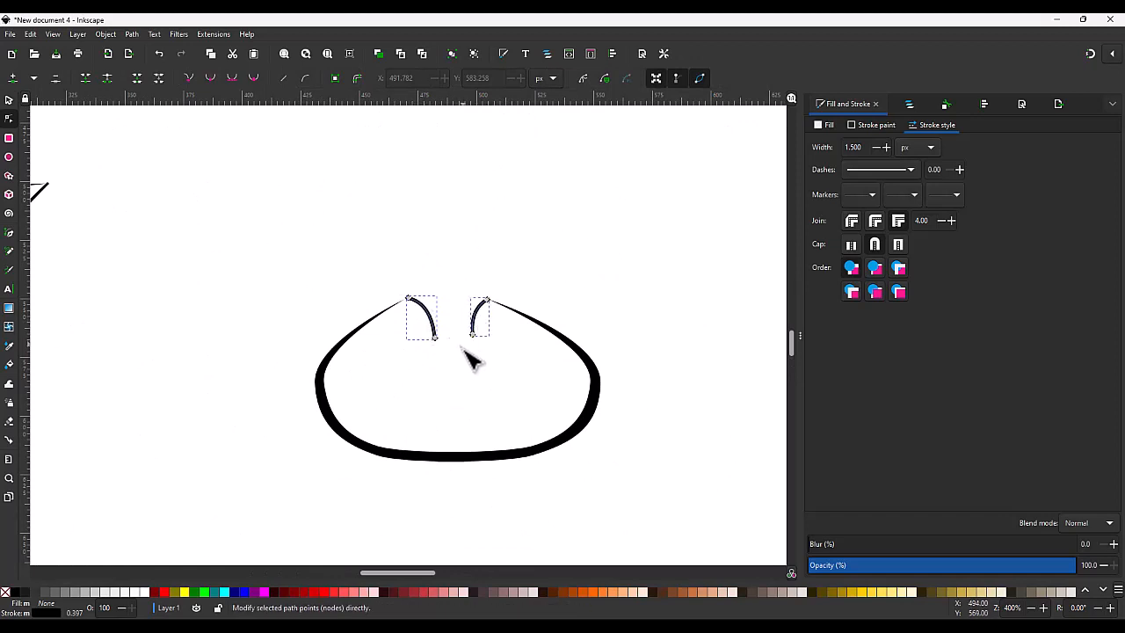
{"action": "key", "text": "s"}
{"action": "left_click", "coordinate": [480, 265]}
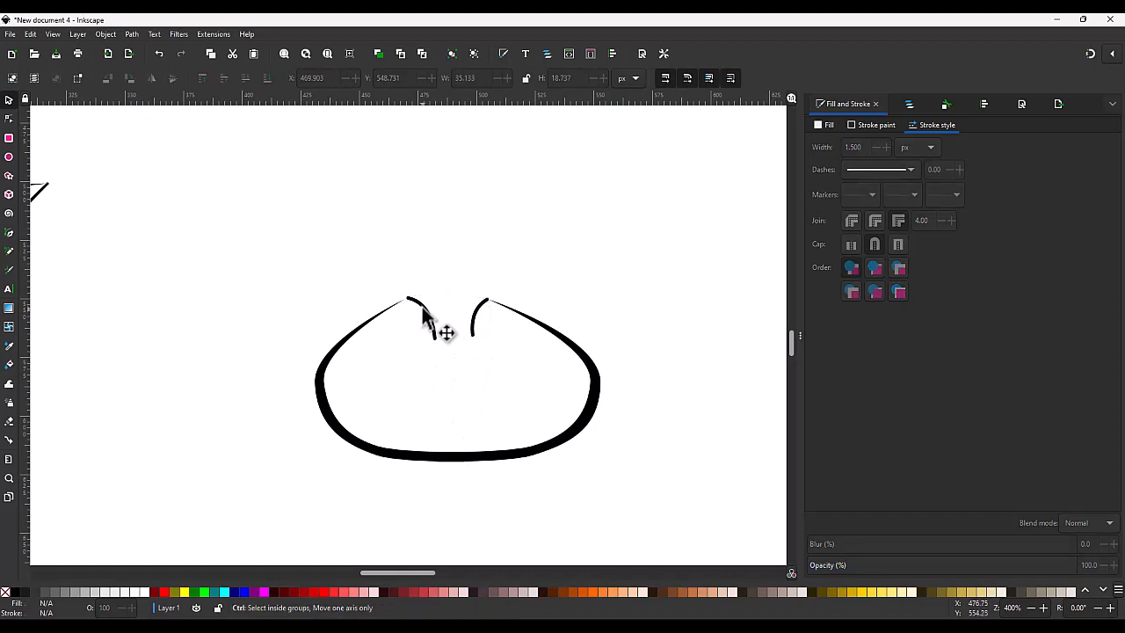
Shift the short left curve so its upper end meets the rounded shape's left tip, and select the rounded shape.
{"action": "scroll", "coordinate": [423, 309], "scroll_direction": "up", "scroll_amount": 3}
{"action": "left_click", "coordinate": [400, 288]}
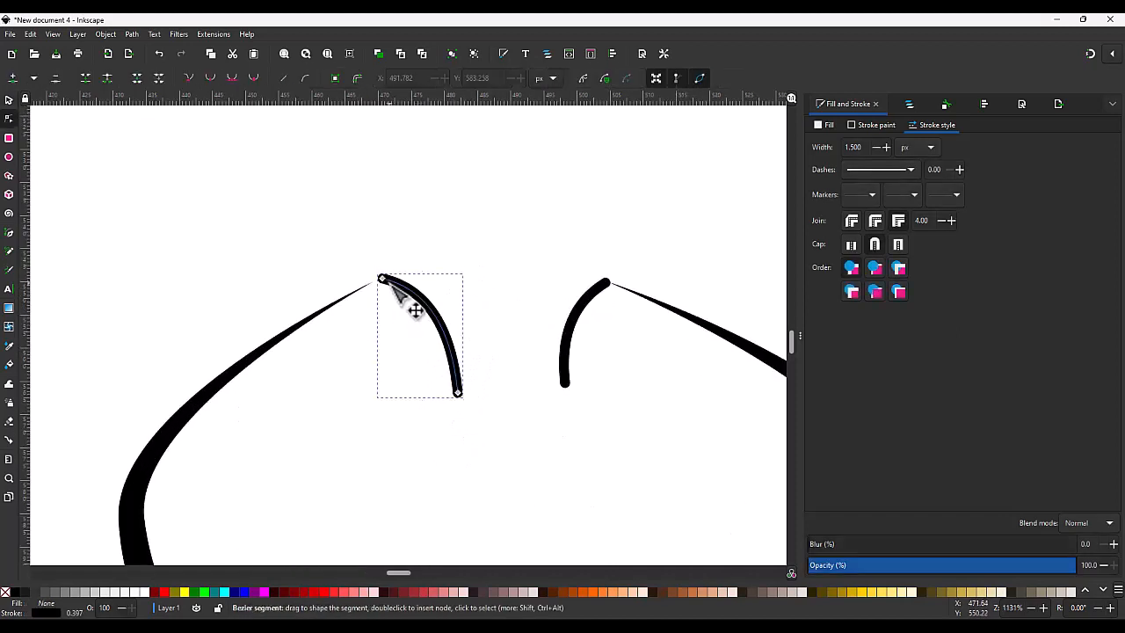
{"action": "left_click_drag", "start_coordinate": [413, 298], "coordinate": [407, 300]}
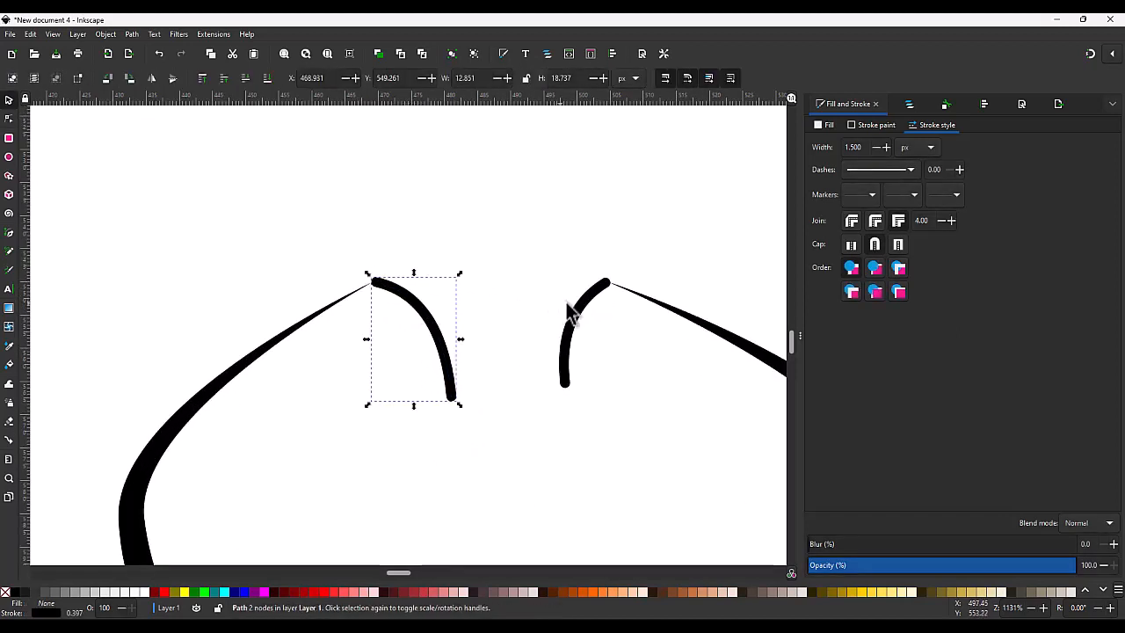
{"action": "left_click", "coordinate": [583, 307]}
{"action": "scroll", "coordinate": [589, 314], "scroll_direction": "down", "scroll_amount": 5}
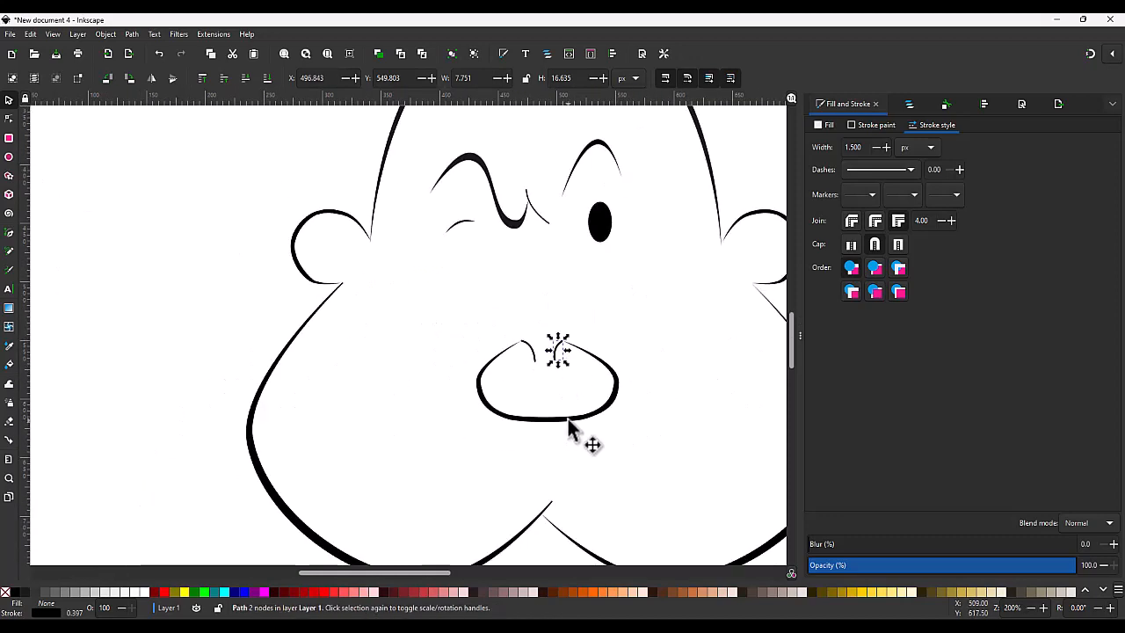
{"action": "left_click", "coordinate": [569, 427]}
{"action": "scroll", "coordinate": [545, 422], "scroll_direction": "up", "scroll_amount": 2}
{"action": "scroll", "coordinate": [542, 420], "scroll_direction": "down", "scroll_amount": 2}
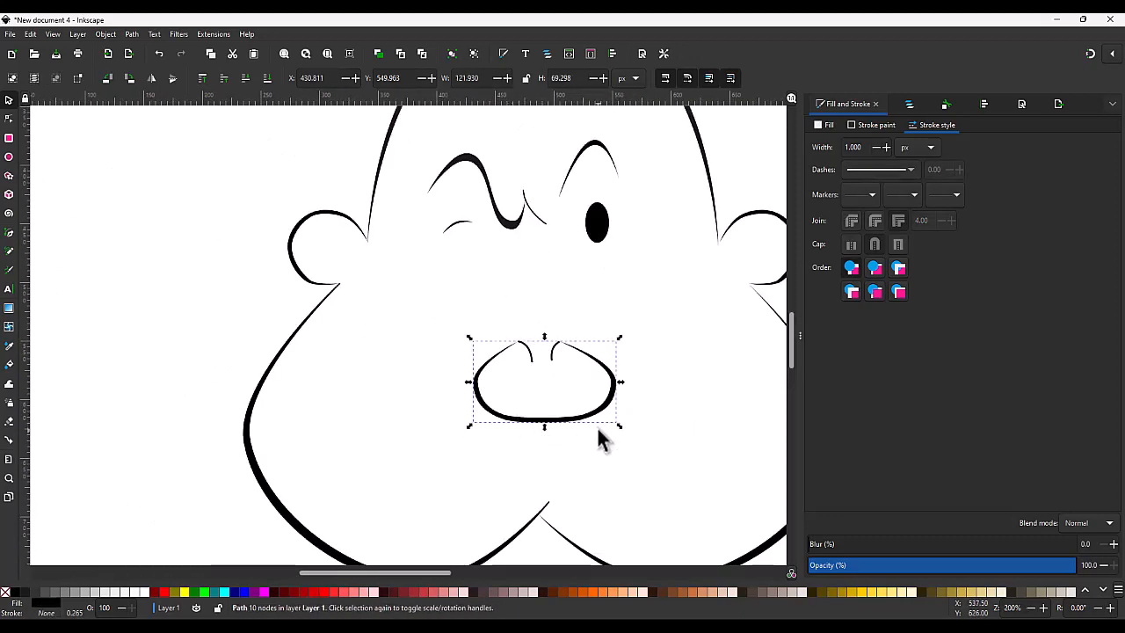
Draw a thin closed angular shape from the rounded shape's left side across the left cheek, ending in a small downward hook.
{"action": "key", "text": "b"}
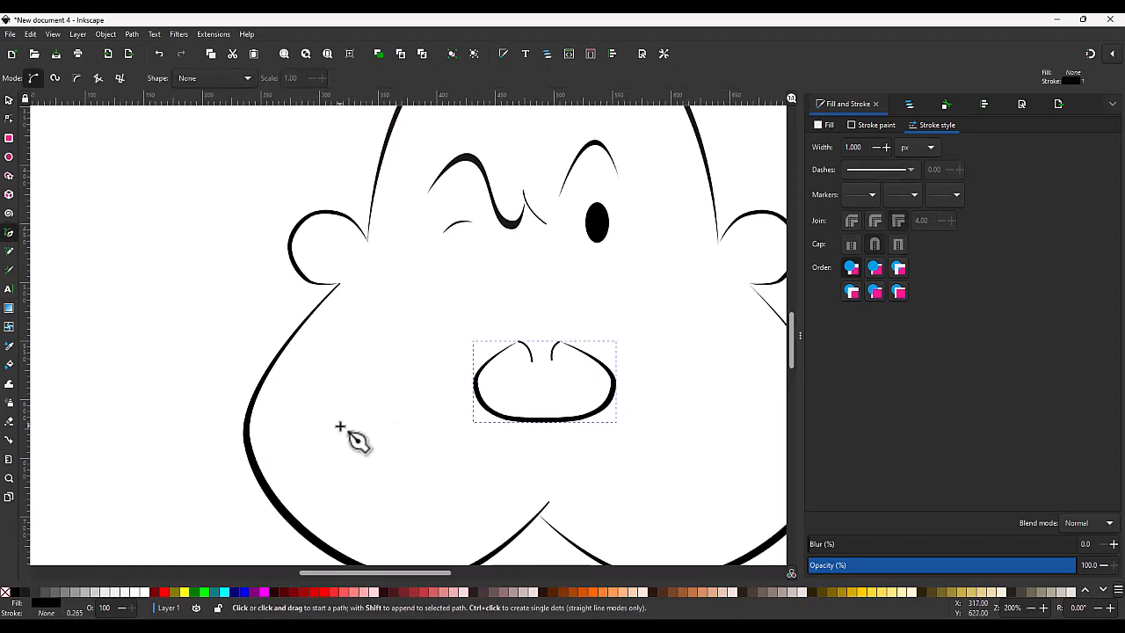
{"action": "left_click", "coordinate": [342, 425]}
{"action": "left_click", "coordinate": [321, 396]}
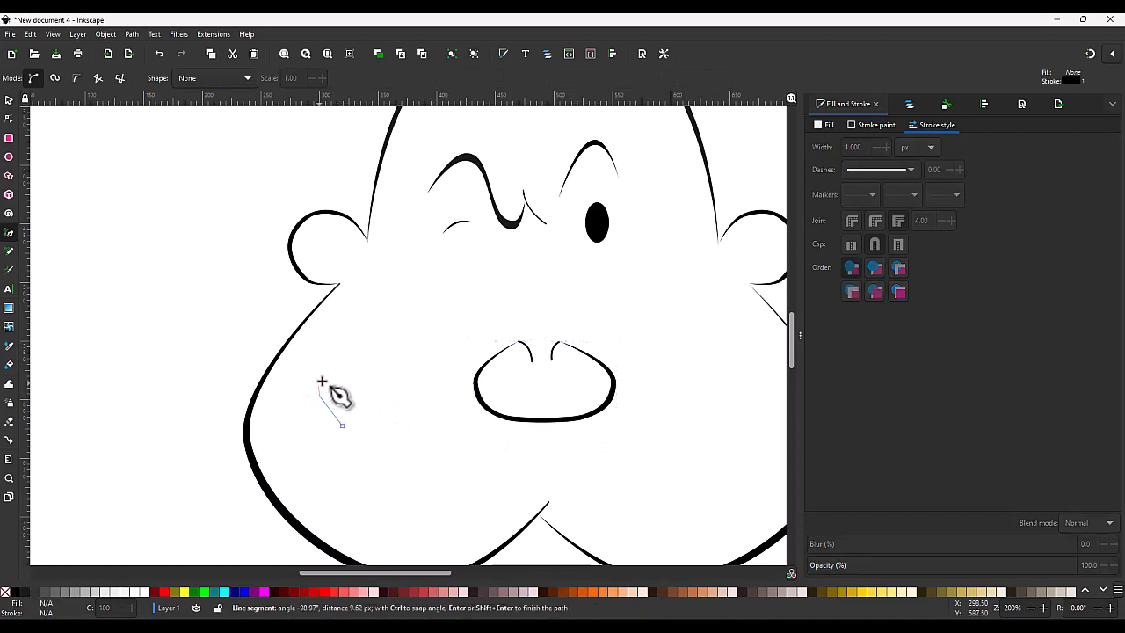
{"action": "left_click", "coordinate": [356, 375]}
{"action": "left_click", "coordinate": [479, 394]}
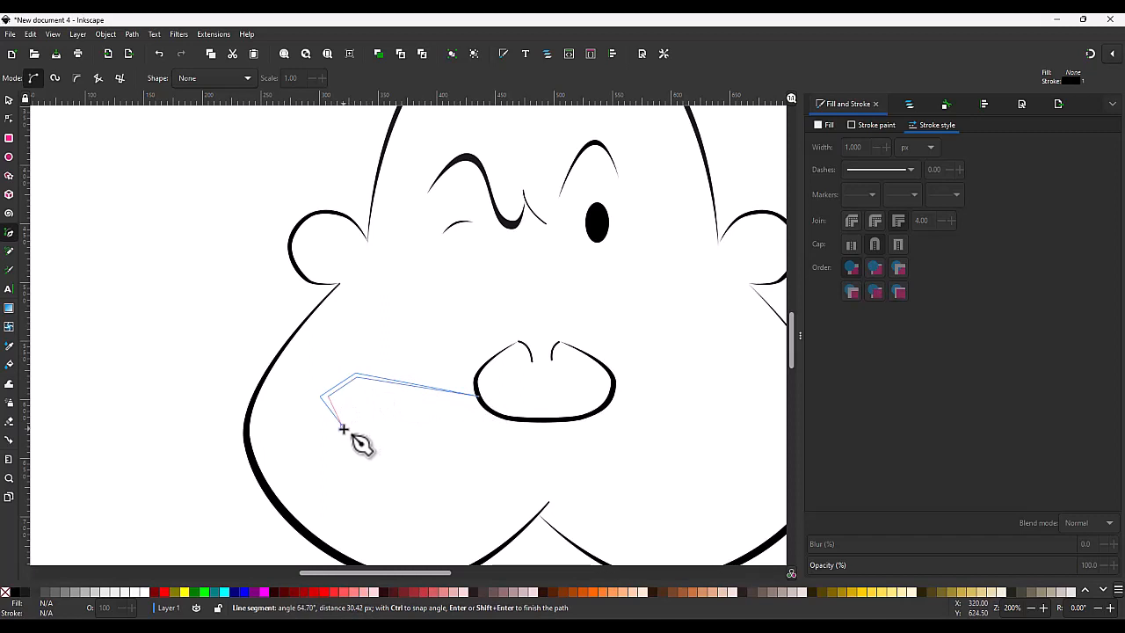
{"action": "left_click", "coordinate": [343, 427]}
Smooth the hooked shape's middle nodes, fill it black, remove its stroke, and deselect it.
{"action": "key", "text": "n"}
{"action": "left_click_drag", "start_coordinate": [280, 348], "coordinate": [394, 407]}
{"action": "left_click", "coordinate": [210, 78]}
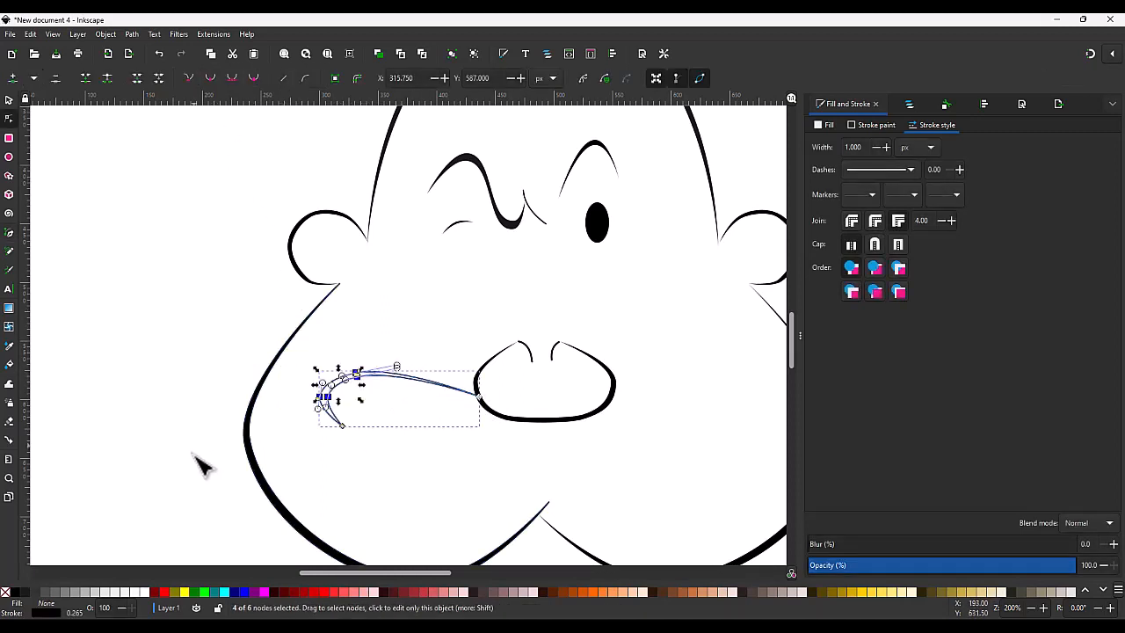
{"action": "left_click", "coordinate": [6, 594]}
{"action": "key", "text": "s"}
{"action": "left_click", "coordinate": [432, 446]}
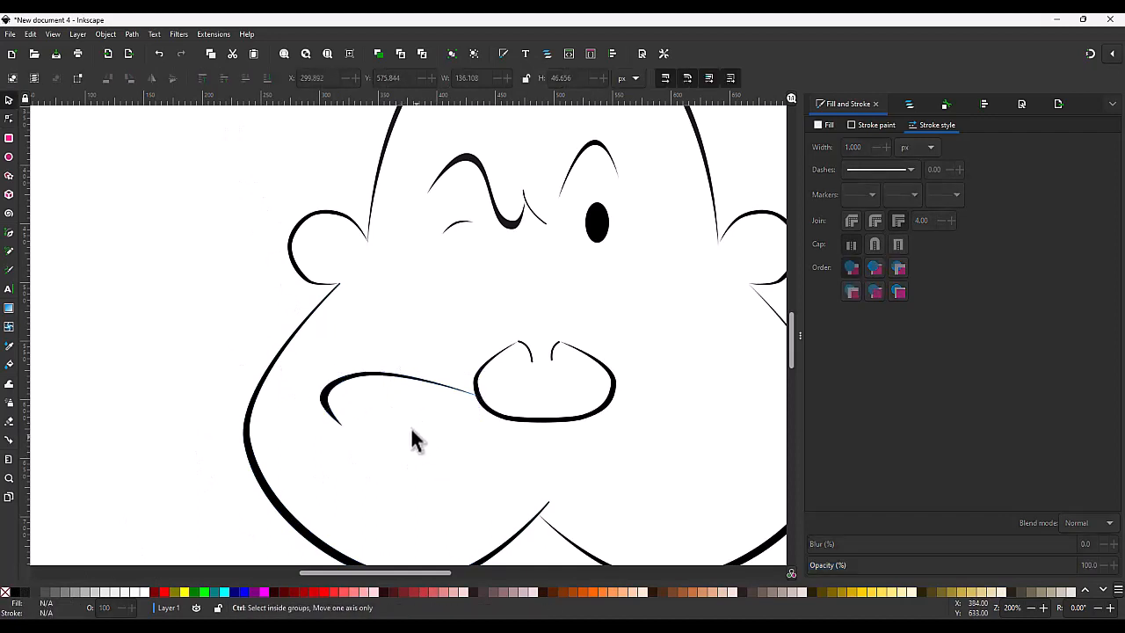
Pull the hook's lower tip and left bend up and inward, and re-smooth its four middle nodes.
{"action": "scroll", "coordinate": [411, 430], "scroll_direction": "up", "scroll_amount": 2}
{"action": "key", "text": "n"}
{"action": "left_click", "coordinate": [257, 422]}
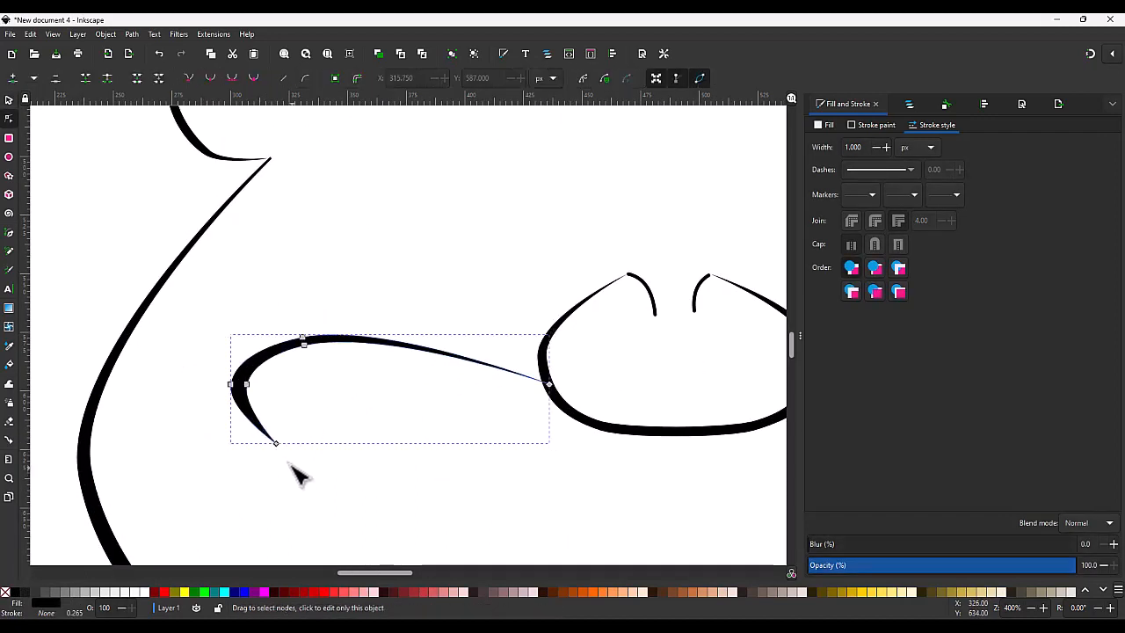
{"action": "left_click_drag", "start_coordinate": [275, 441], "coordinate": [216, 382]}
{"action": "left_click_drag", "start_coordinate": [273, 433], "coordinate": [190, 289]}
{"action": "left_click_drag", "start_coordinate": [359, 385], "coordinate": [183, 297]}
{"action": "double_click", "coordinate": [189, 78]}
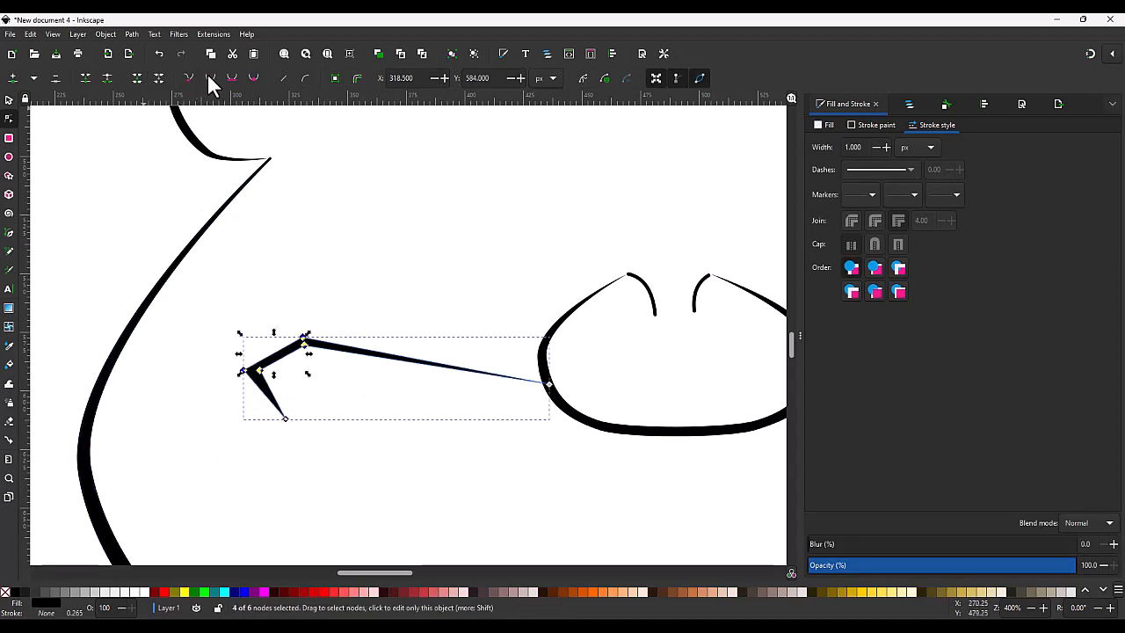
{"action": "left_click", "coordinate": [211, 78]}
Raise the two nodes at the hooked curve's upper bend by about 7.75 px.
{"action": "left_click", "coordinate": [311, 342]}
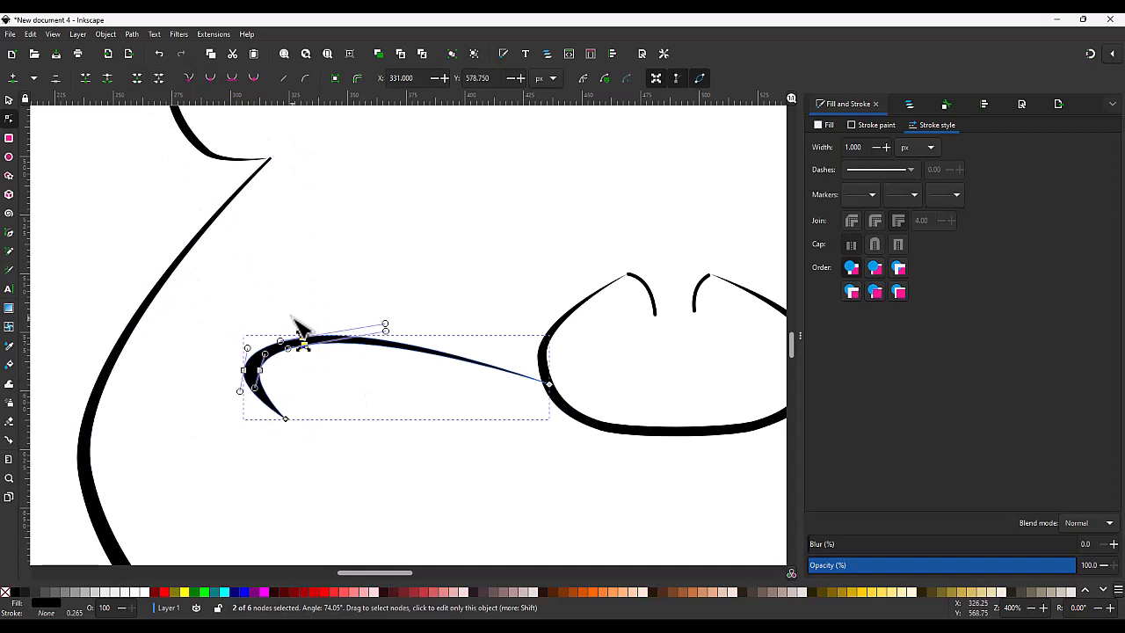
{"action": "left_click_drag", "start_coordinate": [302, 342], "coordinate": [303, 322]}
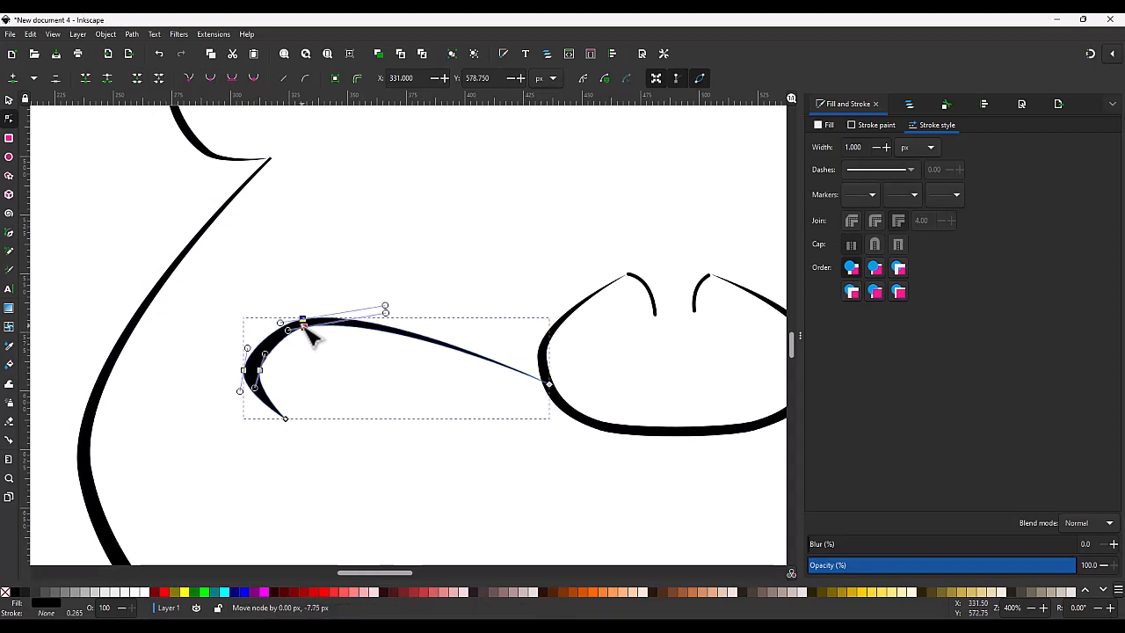
{"action": "left_click", "coordinate": [305, 374]}
Draw a second thin closed shape beneath the hooked curve, running from inside the hook to the rounded shape's left side.
{"action": "key", "text": "b"}
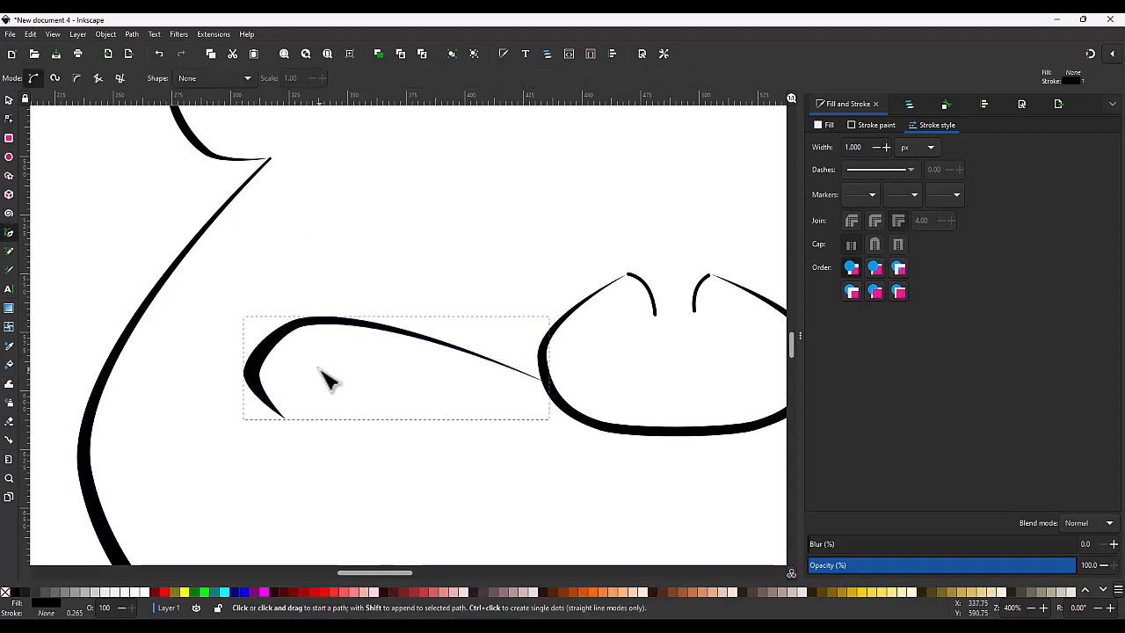
{"action": "left_click", "coordinate": [299, 348]}
{"action": "left_click", "coordinate": [332, 339]}
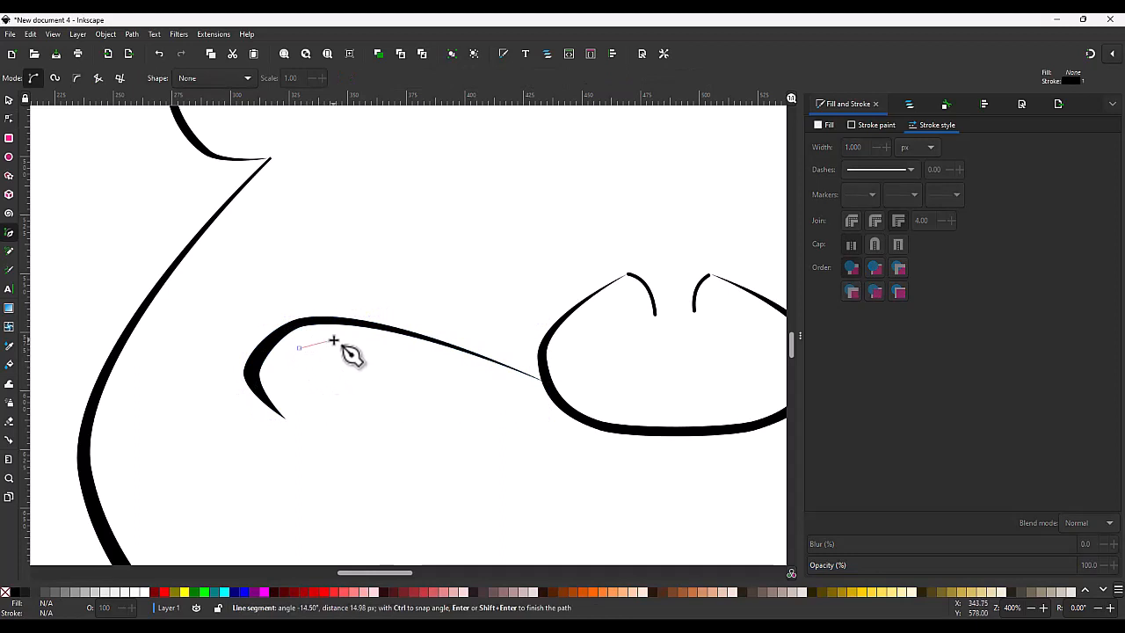
{"action": "left_click", "coordinate": [537, 383]}
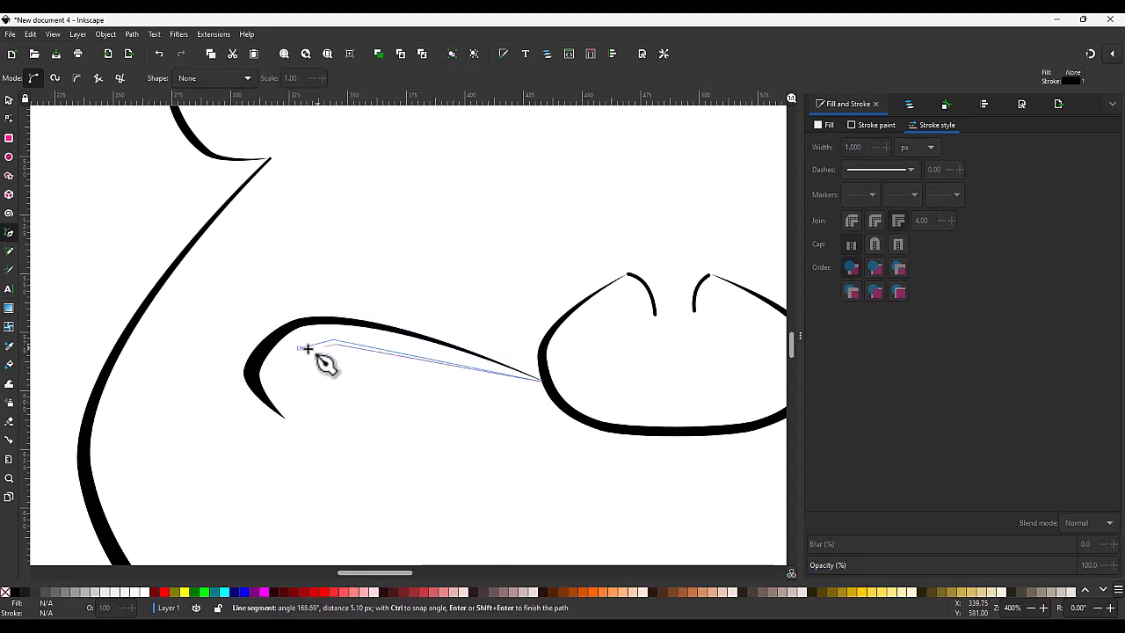
{"action": "left_click", "coordinate": [299, 348]}
Smooth the second shape's two middle nodes, fill it black, and remove its stroke.
{"action": "key", "text": "n"}
{"action": "left_click_drag", "start_coordinate": [356, 417], "coordinate": [313, 320]}
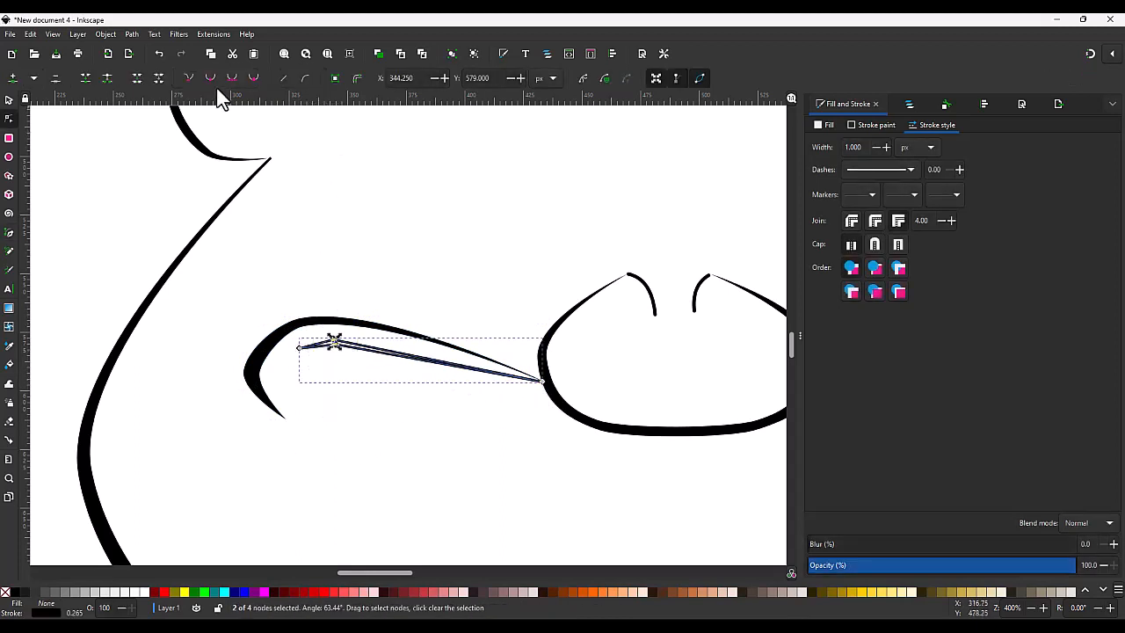
{"action": "left_click", "coordinate": [212, 81]}
{"action": "left_click", "coordinate": [7, 594], "text": "shift"}
{"action": "left_click", "coordinate": [15, 592]}
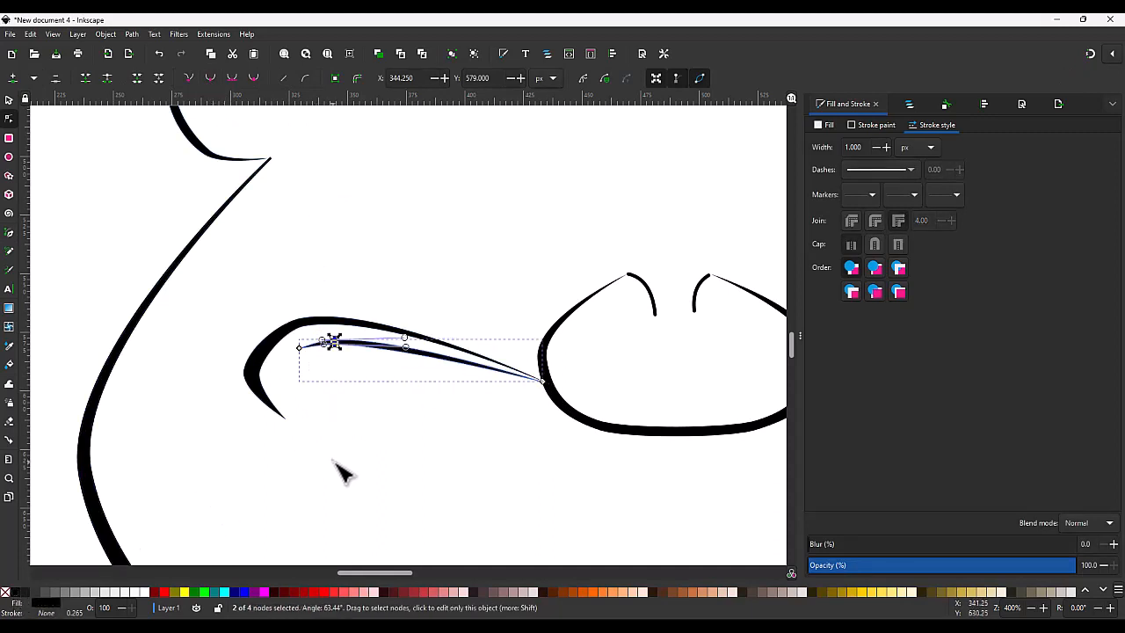
Raise the lower thin curve's left tip and bend nodes closer to the hooked curve above it.
{"action": "key", "text": "s"}
{"action": "scroll", "coordinate": [339, 343], "scroll_direction": "up", "scroll_amount": 2}
{"action": "key", "text": "n"}
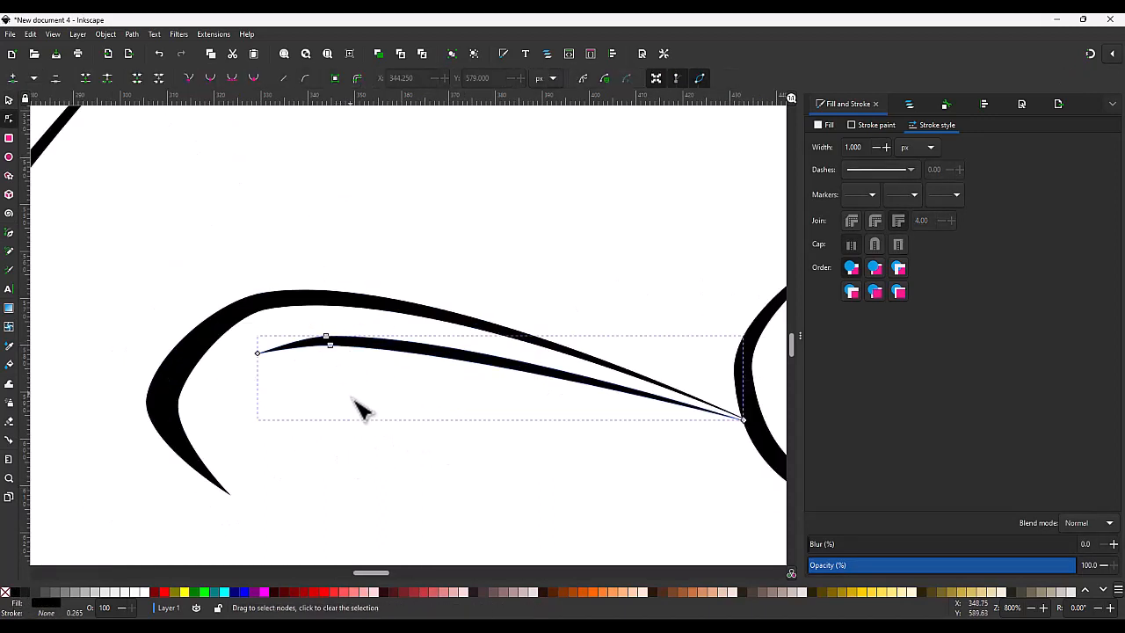
{"action": "left_click_drag", "start_coordinate": [355, 401], "coordinate": [253, 314]}
{"action": "left_click_drag", "start_coordinate": [331, 347], "coordinate": [332, 333]}
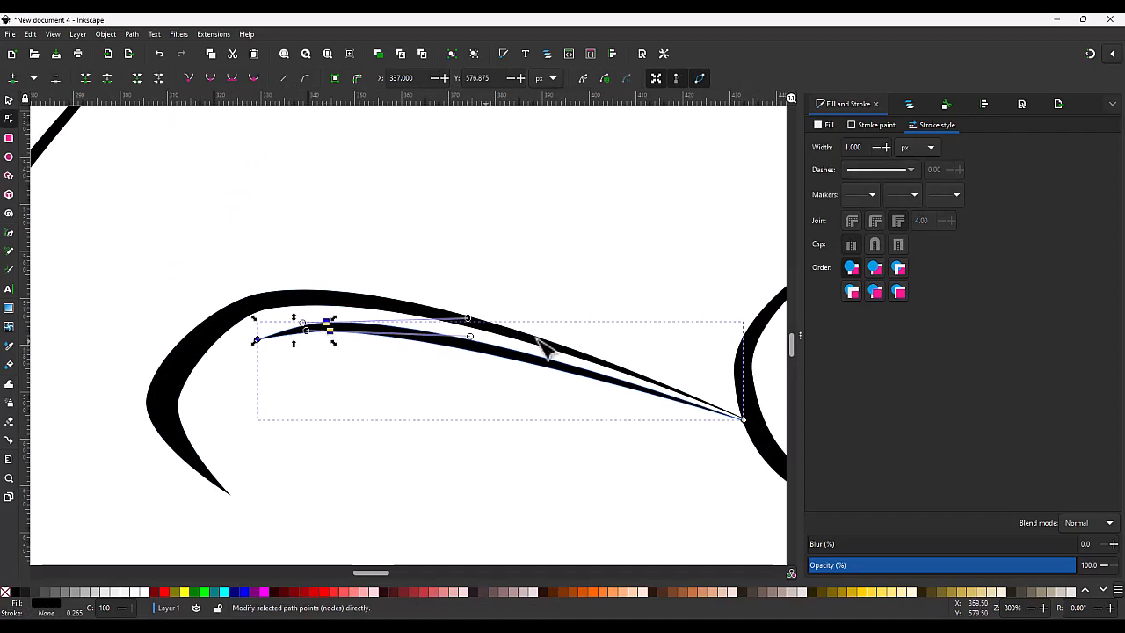
{"action": "scroll", "coordinate": [538, 430], "scroll_direction": "down", "scroll_amount": 1}
{"action": "scroll", "coordinate": [396, 427], "scroll_direction": "up", "scroll_amount": 2}
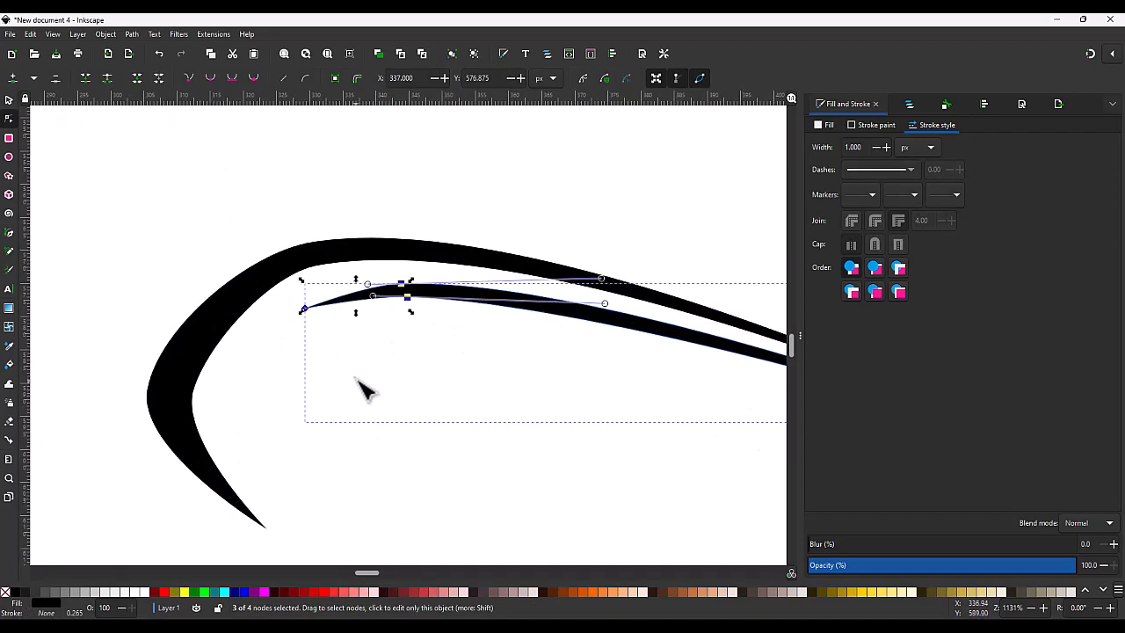
Thin the left side of the hook by shifting its inner node outward, reshape the inner edge with the handles, and deselect.
{"action": "left_click", "coordinate": [219, 351]}
{"action": "left_click_drag", "start_coordinate": [192, 389], "coordinate": [181, 389]}
{"action": "left_click_drag", "start_coordinate": [196, 345], "coordinate": [191, 340]}
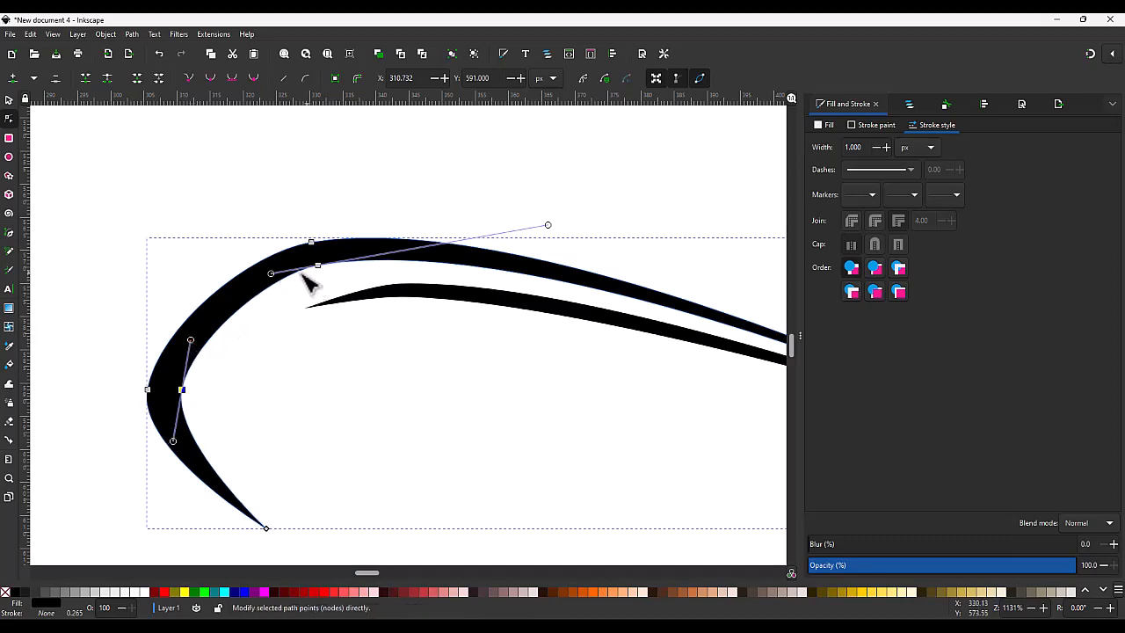
{"action": "left_click_drag", "start_coordinate": [271, 273], "coordinate": [264, 271]}
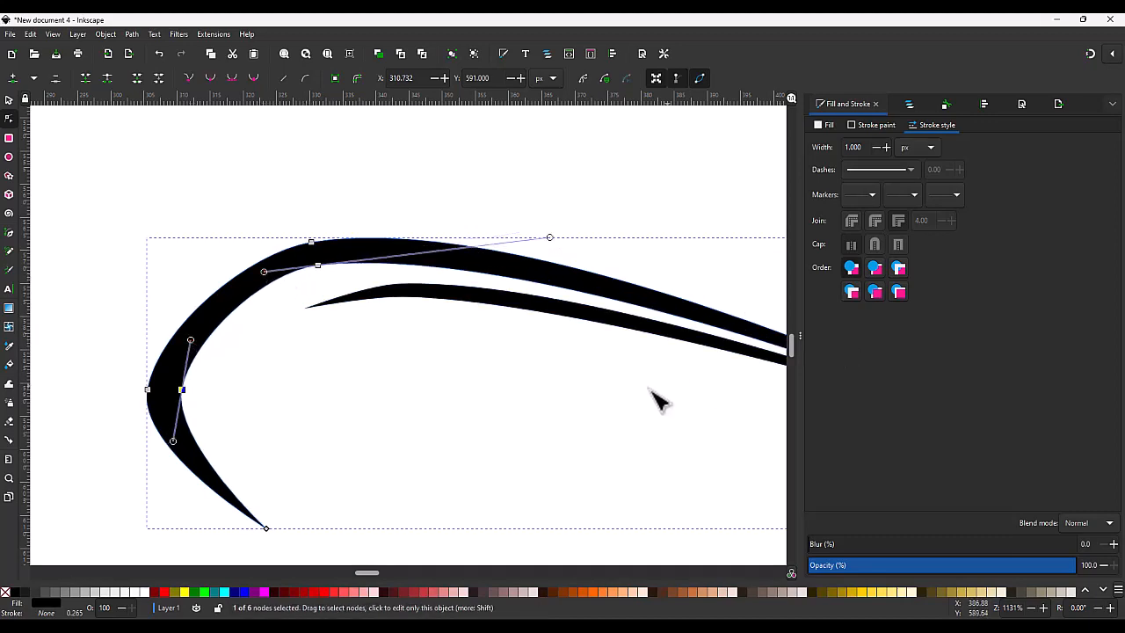
{"action": "key", "text": "1"}
{"action": "key", "text": "s"}
{"action": "left_click", "coordinate": [641, 527]}
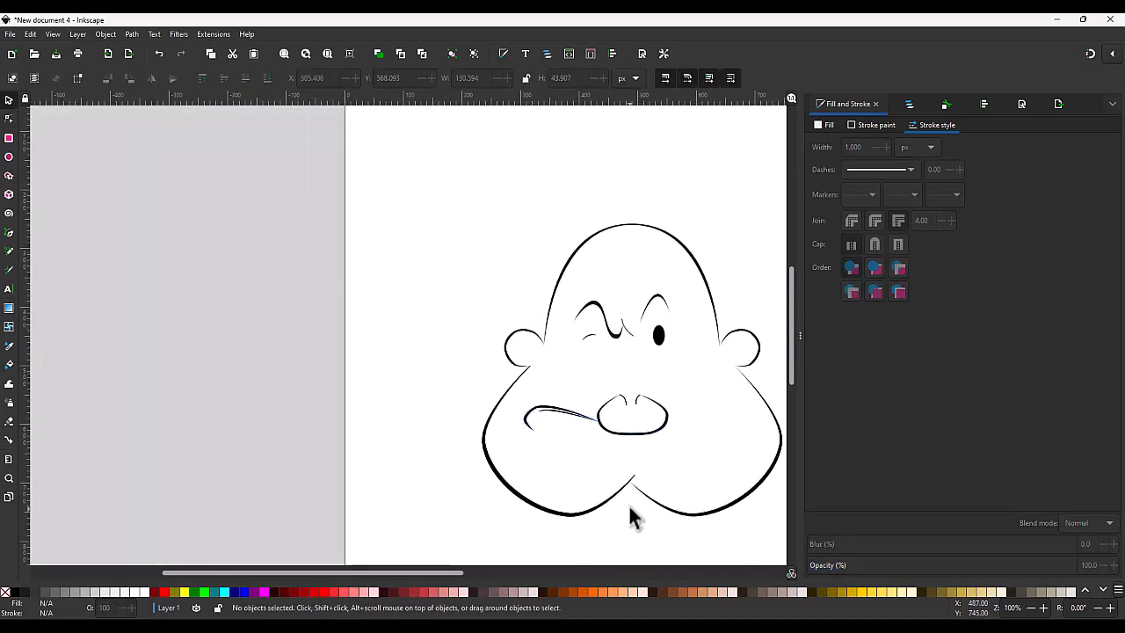
Place a horizontally flipped copy of the left hooked curve against the right side of the rounded shape.
{"action": "scroll", "coordinate": [628, 504], "scroll_direction": "down", "scroll_amount": 2}
{"action": "scroll", "coordinate": [694, 498], "scroll_direction": "up", "scroll_amount": 2}
{"action": "scroll", "coordinate": [575, 537], "scroll_direction": "up", "scroll_amount": 1}
{"action": "left_click", "coordinate": [398, 377]}
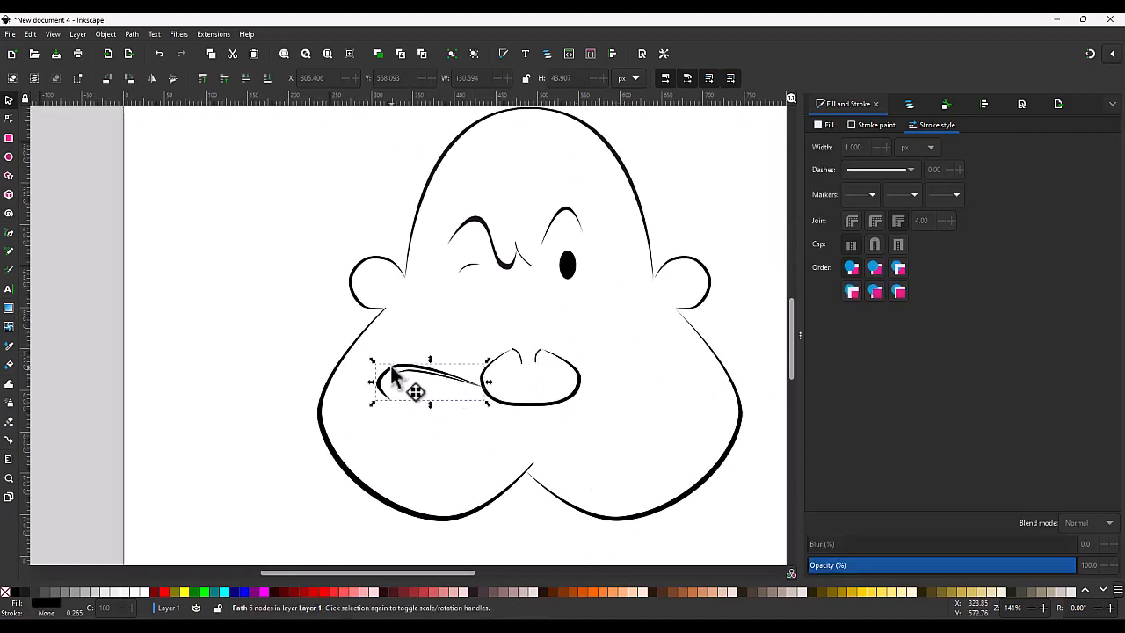
{"action": "left_click_drag", "start_coordinate": [475, 380], "coordinate": [672, 362]}
Shorten the right hooked curve by moving its hook nodes up and inward, keeping its inner tip against the rounded shape.
{"action": "left_click_drag", "start_coordinate": [694, 408], "coordinate": [640, 399]}
{"action": "scroll", "coordinate": [640, 391], "scroll_direction": "up", "scroll_amount": 3}
{"action": "mouse_move", "coordinate": [660, 438]}
{"action": "left_mouse_down"}
{"action": "mouse_move", "coordinate": [620, 394]}
{"action": "mouse_move", "coordinate": [650, 409]}
{"action": "mouse_move", "coordinate": [631, 362]}
{"action": "left_mouse_up"}
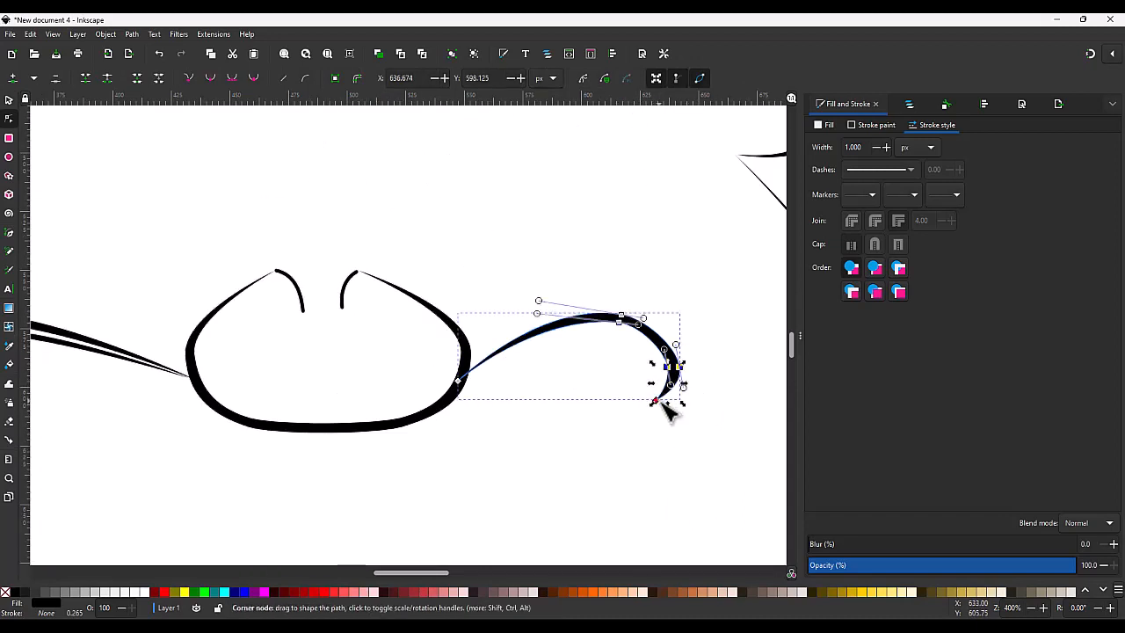
{"action": "left_click_drag", "start_coordinate": [655, 400], "coordinate": [648, 382]}
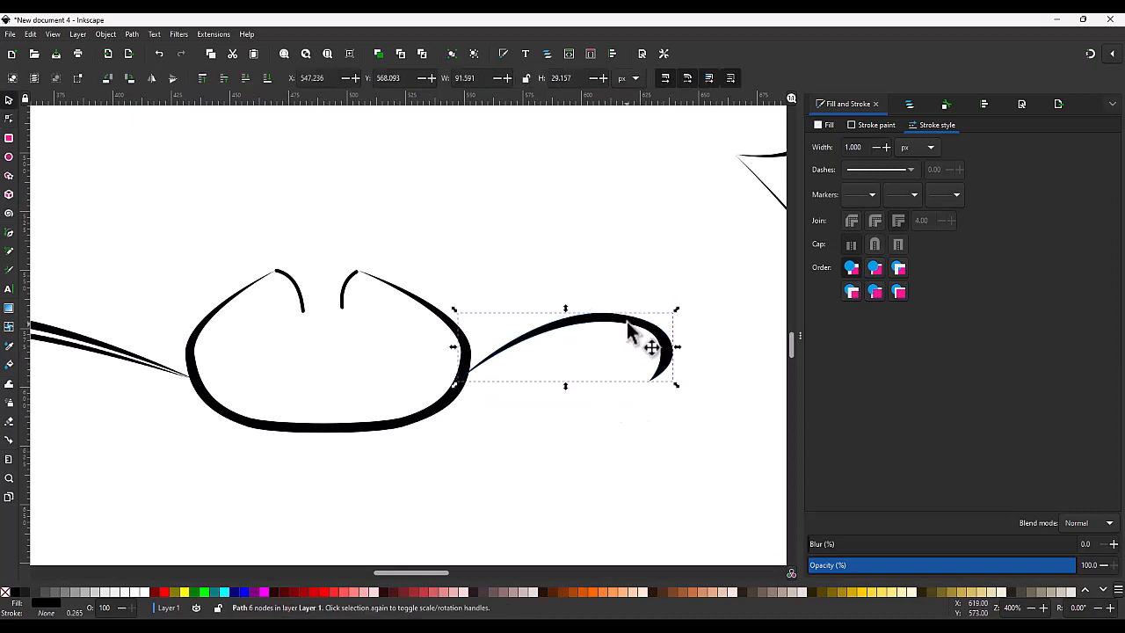
{"action": "key", "text": "s"}
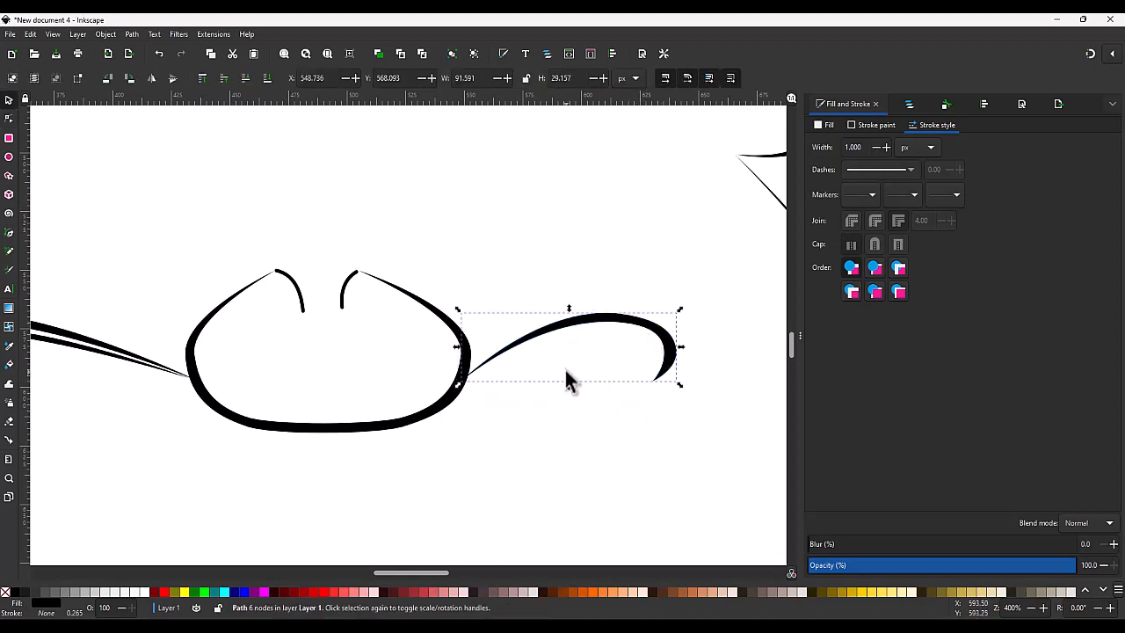
Draw a thin closed angular shape around the outer side of the right hook, from above its bend to beside its tip.
{"action": "key", "text": "b"}
{"action": "left_click", "coordinate": [619, 289]}
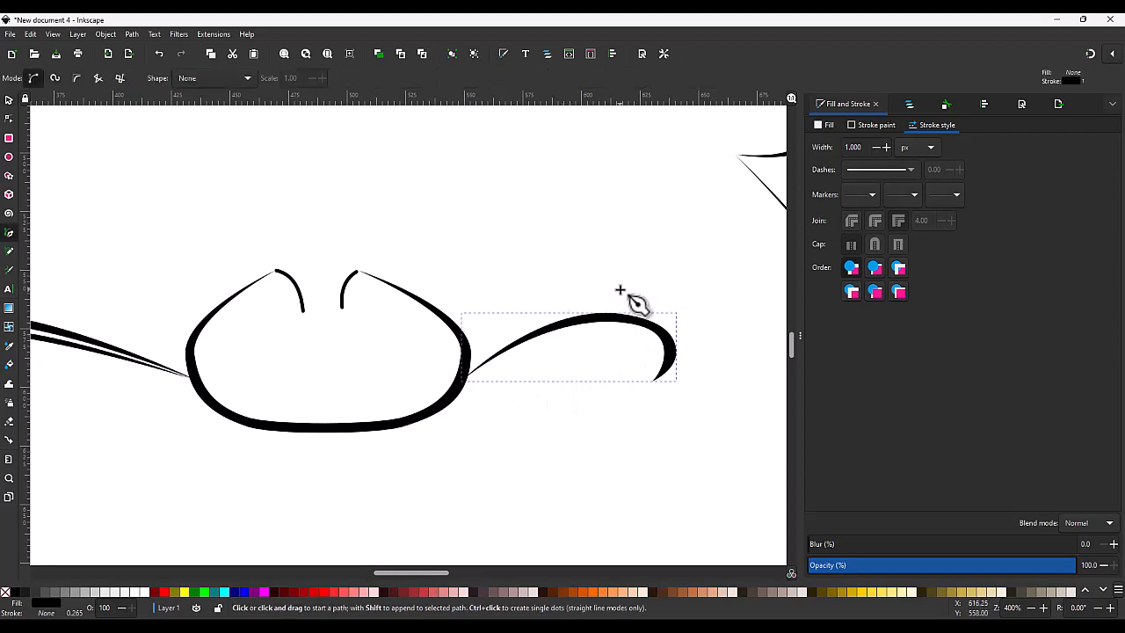
{"action": "left_click", "coordinate": [684, 318]}
{"action": "left_click", "coordinate": [680, 388]}
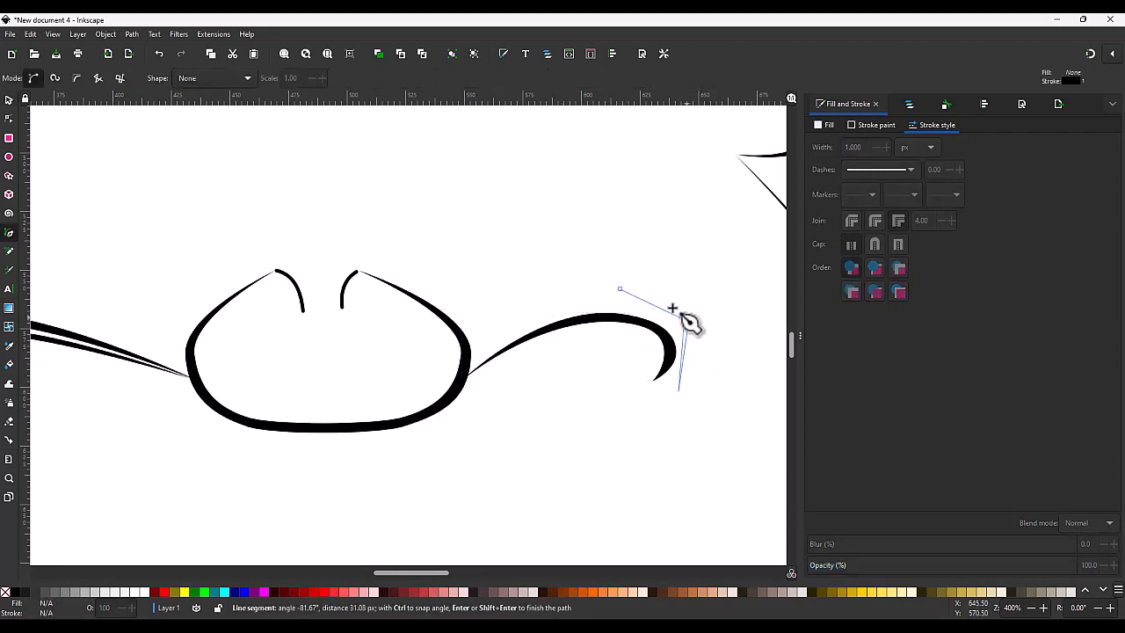
{"action": "left_click", "coordinate": [687, 318]}
{"action": "left_click", "coordinate": [620, 288]}
Smooth the middle nodes of the shape around the right hook, fill it black without a stroke, and deselect it.
{"action": "key", "text": "n"}
{"action": "left_click_drag", "start_coordinate": [725, 344], "coordinate": [652, 288]}
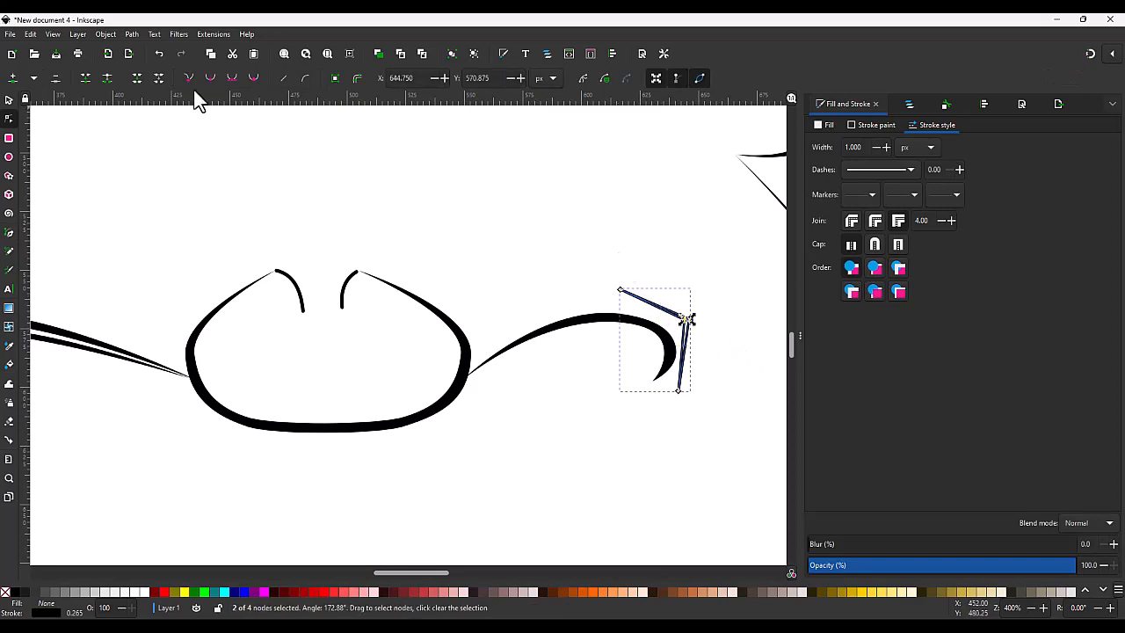
{"action": "key", "text": "shift+u"}
{"action": "left_click", "coordinate": [5, 592], "text": "shift"}
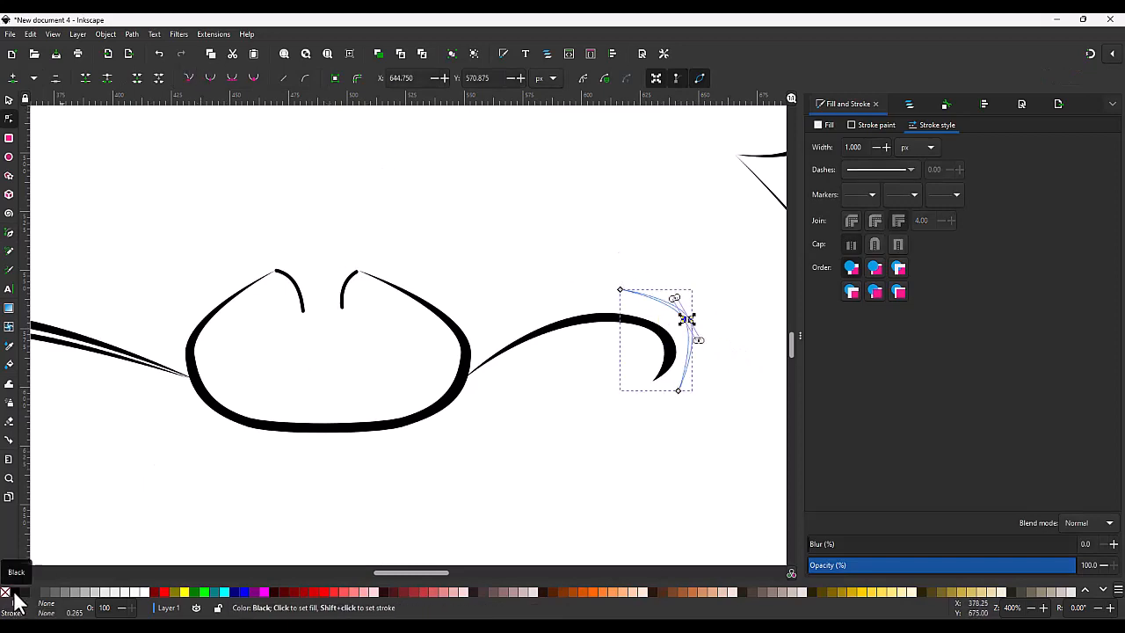
{"action": "left_click", "coordinate": [15, 592]}
{"action": "key", "text": "s"}
{"action": "left_click", "coordinate": [589, 464]}
Extend the left cheek outline's inner chin tip up and right by about 6.5 px and 7.5 px.
{"action": "scroll", "coordinate": [588, 463], "scroll_direction": "down", "scroll_amount": 4}
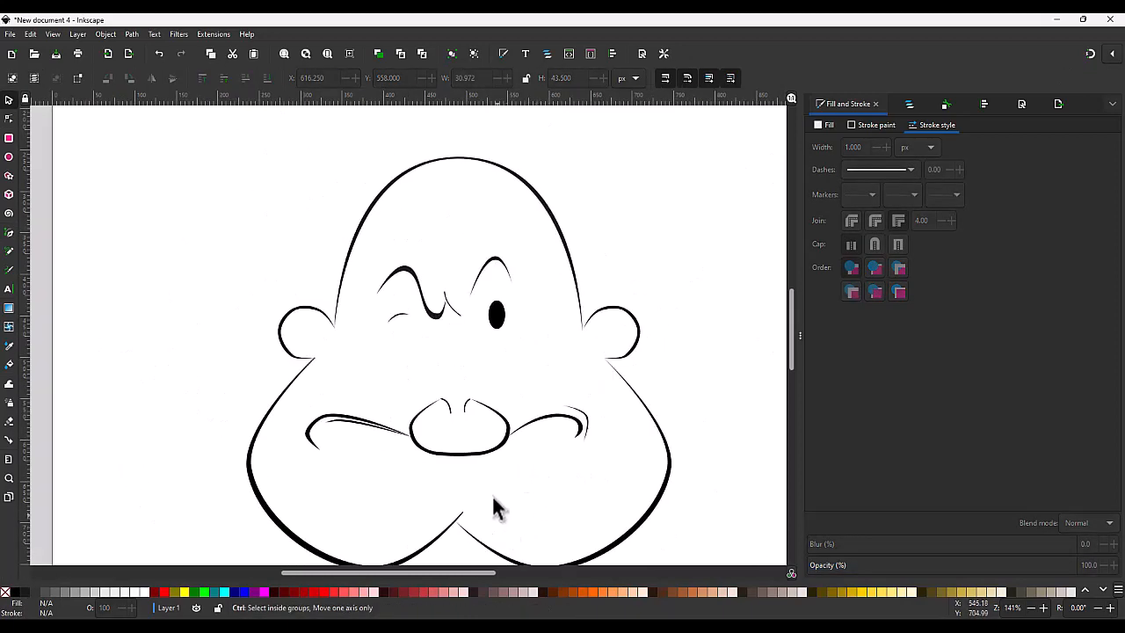
{"action": "scroll", "coordinate": [476, 527], "scroll_direction": "up", "scroll_amount": 2}
{"action": "left_click", "coordinate": [465, 457]}
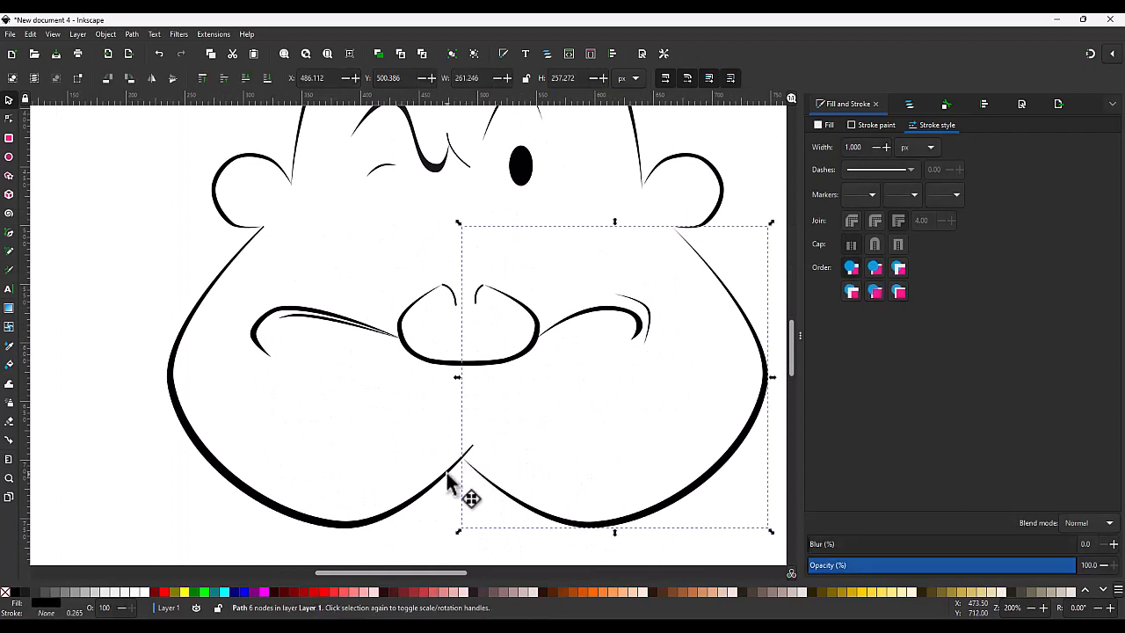
{"action": "left_click", "coordinate": [447, 477]}
{"action": "key", "text": "n"}
{"action": "left_click_drag", "start_coordinate": [476, 462], "coordinate": [488, 448]}
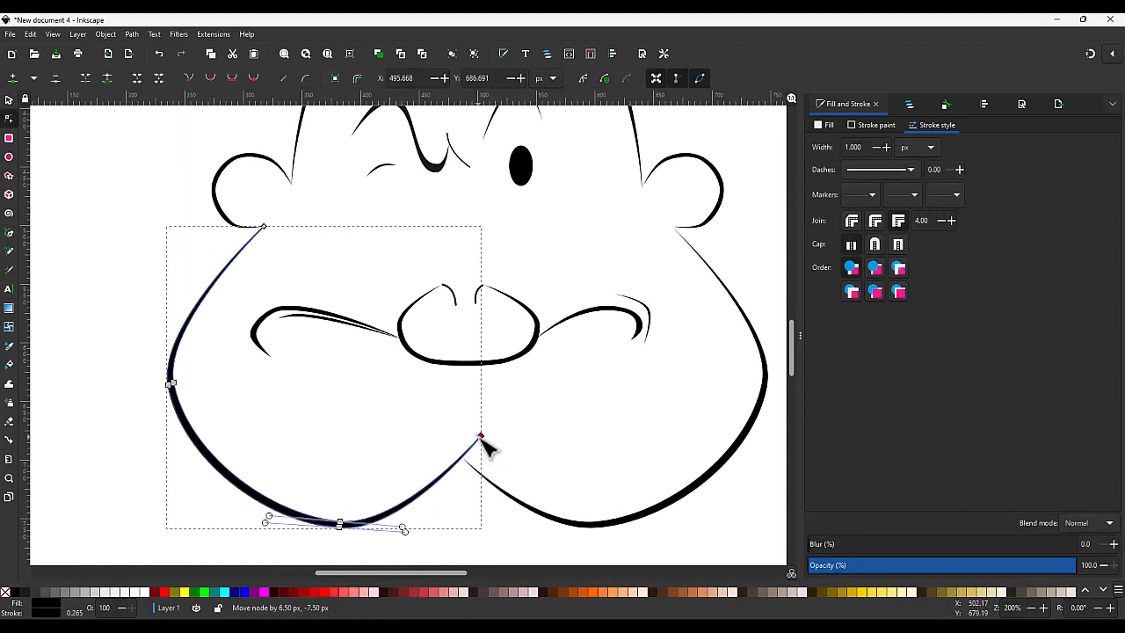
{"action": "key", "text": "Escape"}
Draw a thin closed angular shape inside the upper part of the left ear, slanting down toward the head.
{"action": "scroll", "coordinate": [512, 433], "scroll_direction": "down", "scroll_amount": 3}
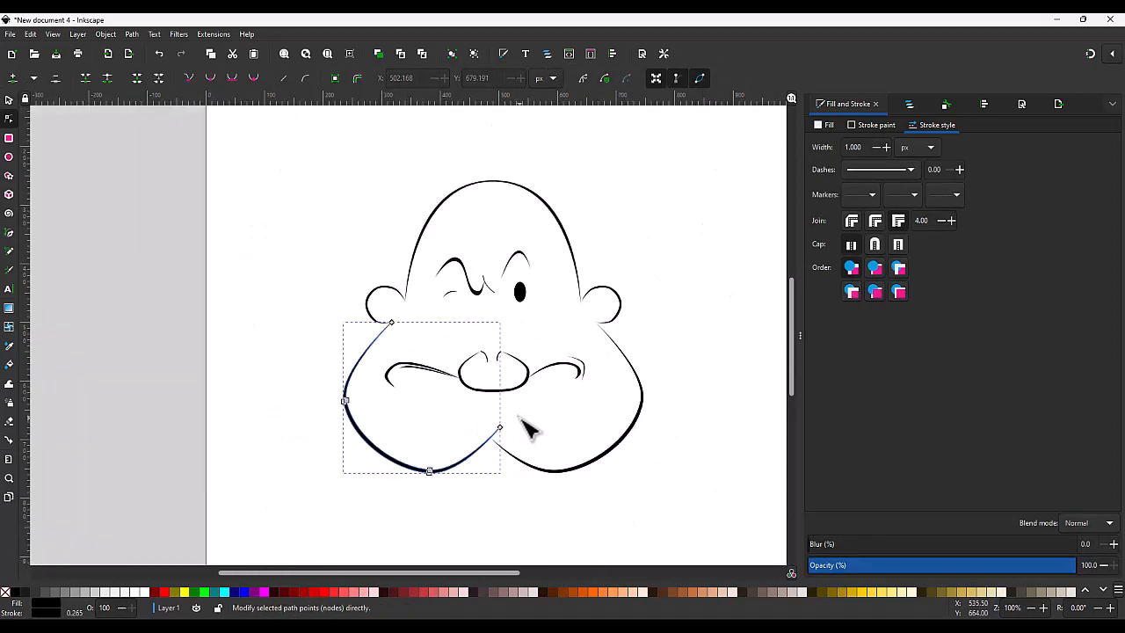
{"action": "scroll", "coordinate": [441, 334], "scroll_direction": "up", "scroll_amount": 3}
{"action": "scroll", "coordinate": [393, 323], "scroll_direction": "up", "scroll_amount": 2}
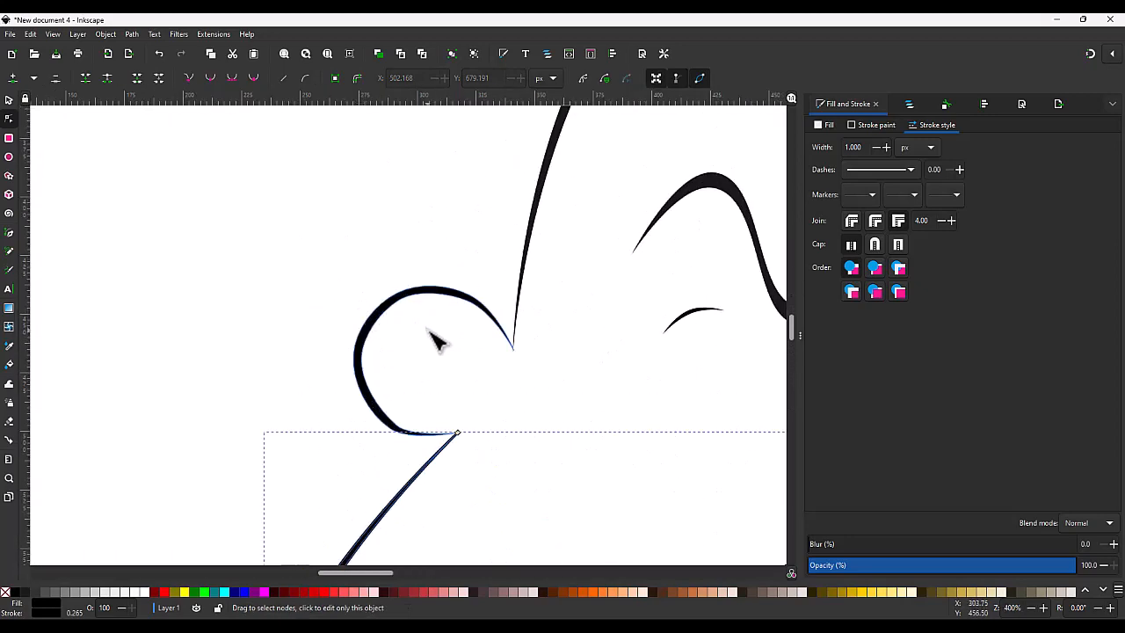
{"action": "key", "text": "b"}
{"action": "left_click", "coordinate": [397, 325]}
{"action": "left_click", "coordinate": [444, 326]}
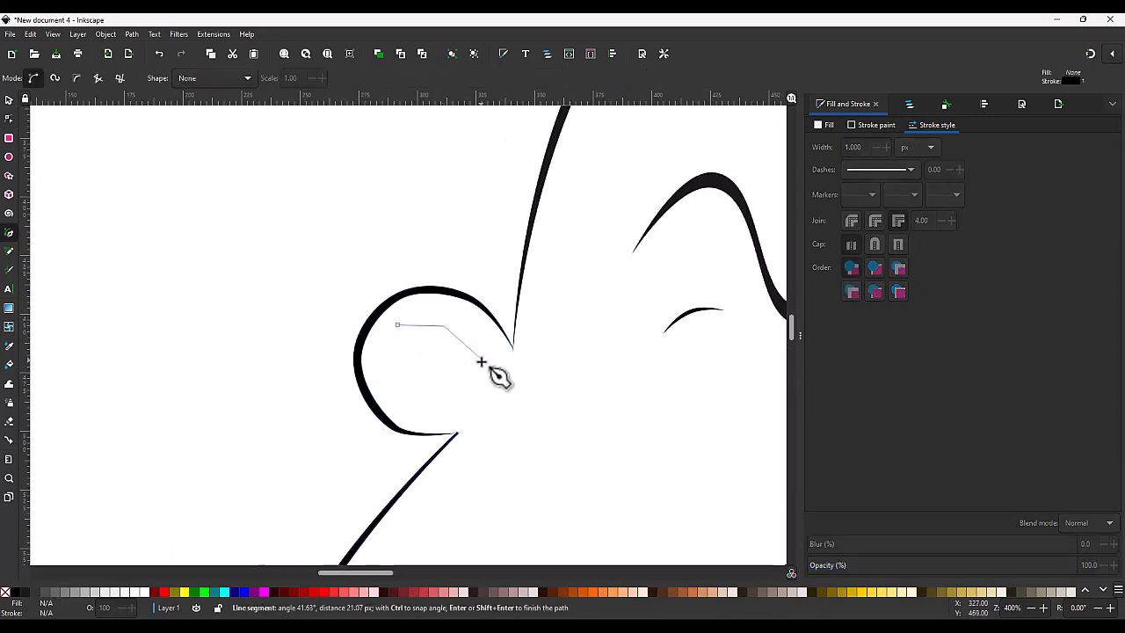
{"action": "left_click", "coordinate": [481, 361]}
{"action": "left_click", "coordinate": [442, 331]}
{"action": "left_click", "coordinate": [397, 325]}
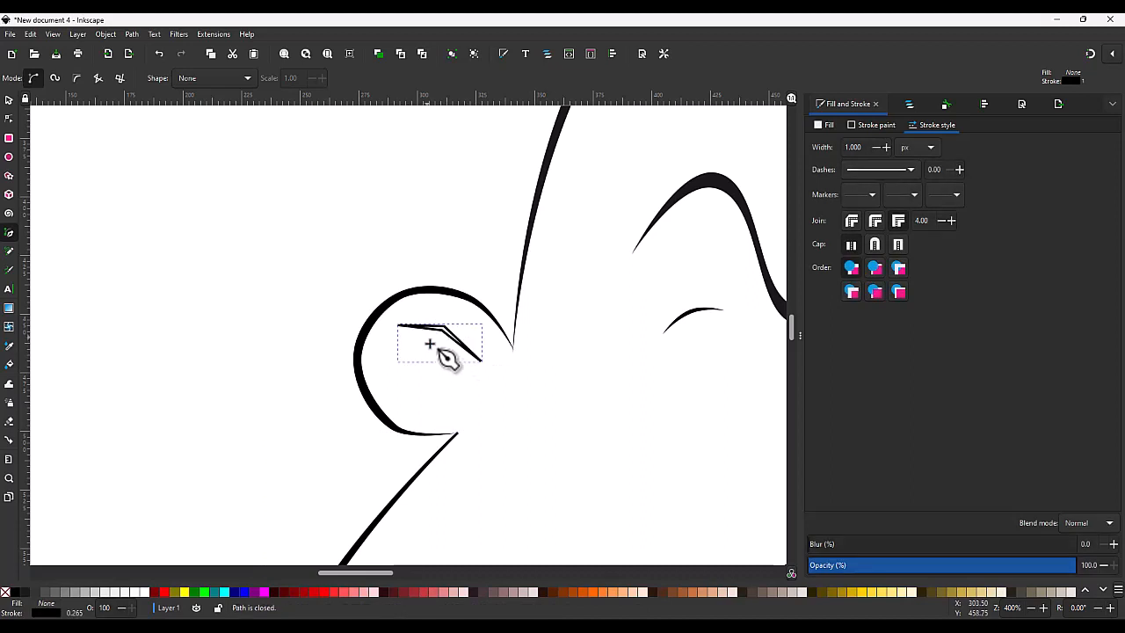
Smooth the middle nodes of the shape inside the left ear and fill it black without a stroke.
{"action": "key", "text": "n"}
{"action": "left_click_drag", "start_coordinate": [447, 378], "coordinate": [413, 288]}
{"action": "left_click", "coordinate": [210, 78]}
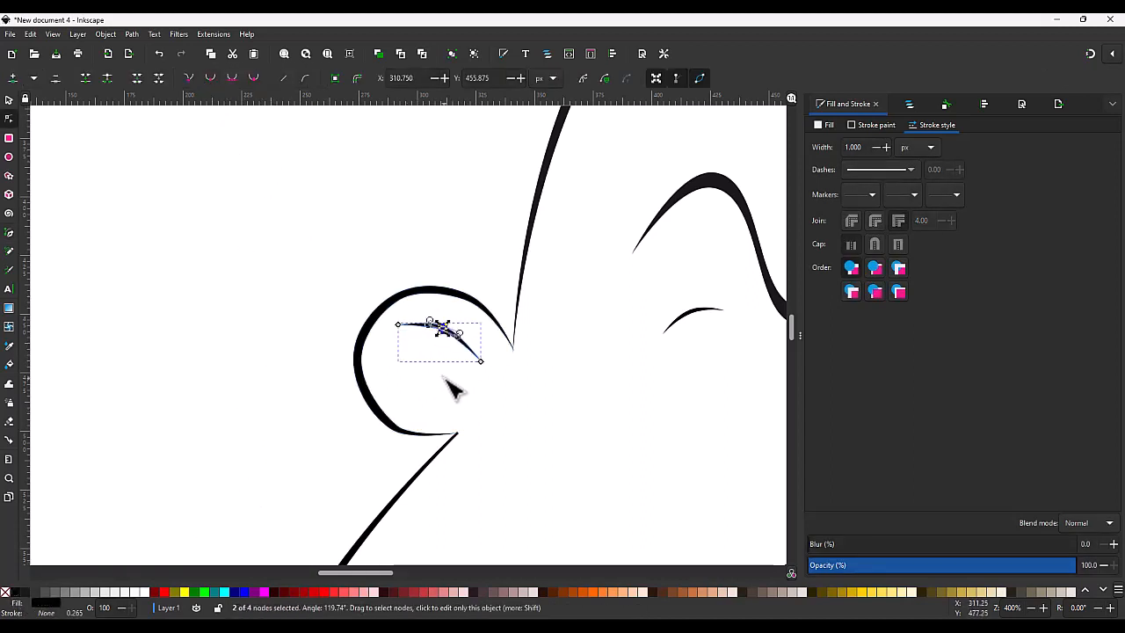
Draw a short 2 px line with round caps below the left inner-ear curve, bend it into an arc meeting that curve, and deselect it.
{"action": "key", "text": "b"}
{"action": "left_click", "coordinate": [413, 364]}
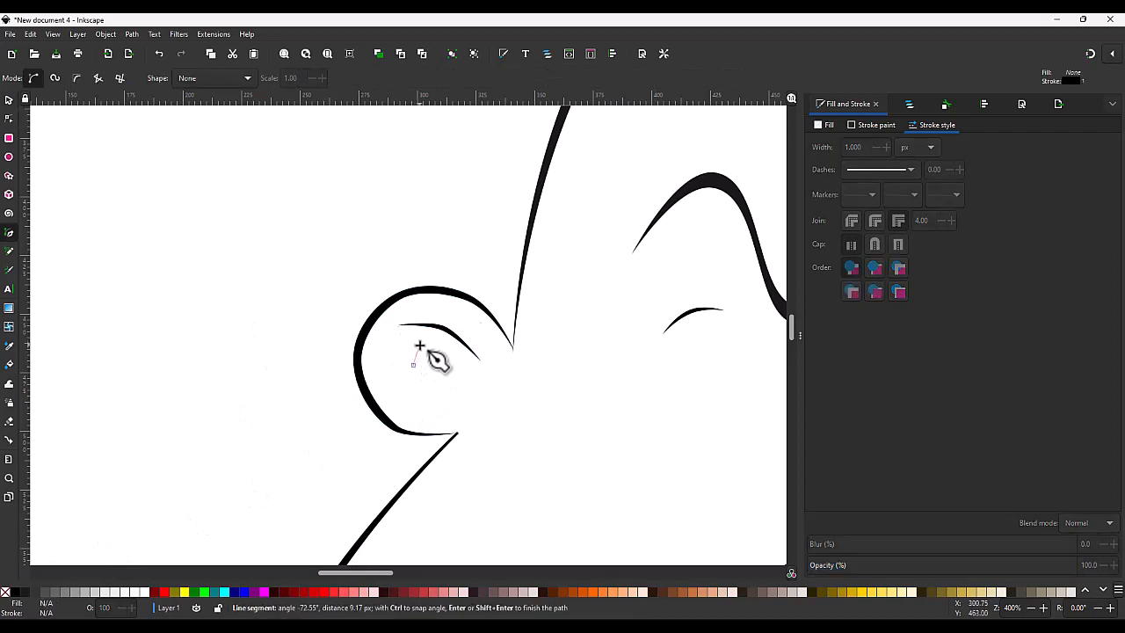
{"action": "double_click", "coordinate": [438, 332]}
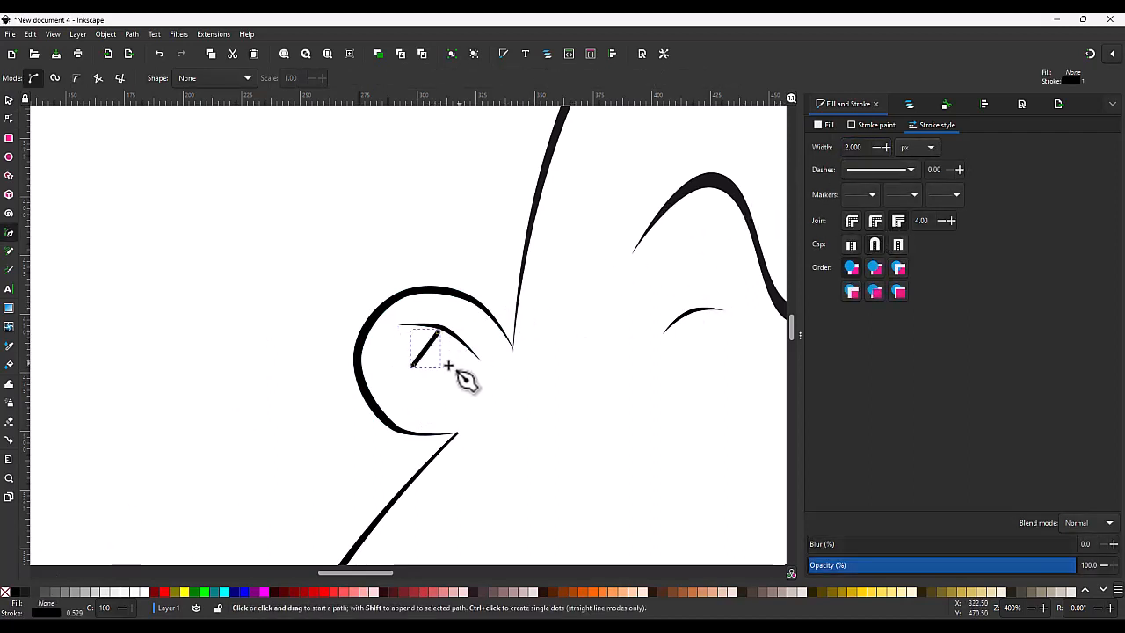
{"action": "key", "text": "n"}
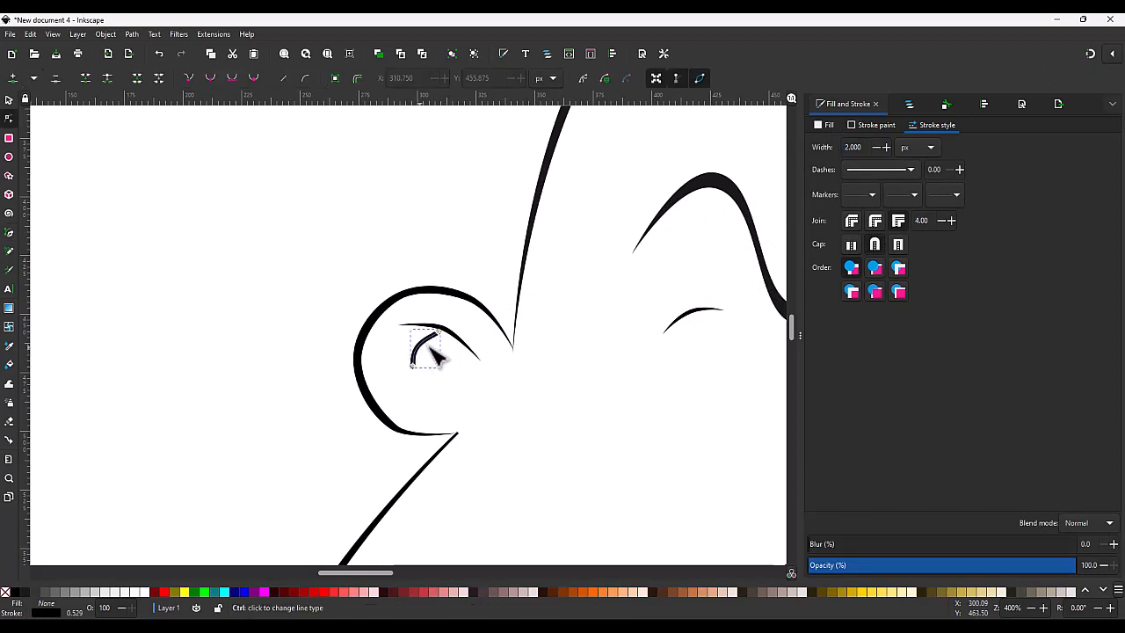
{"action": "left_click_drag", "start_coordinate": [439, 332], "coordinate": [443, 328]}
{"action": "double_click", "coordinate": [296, 331]}
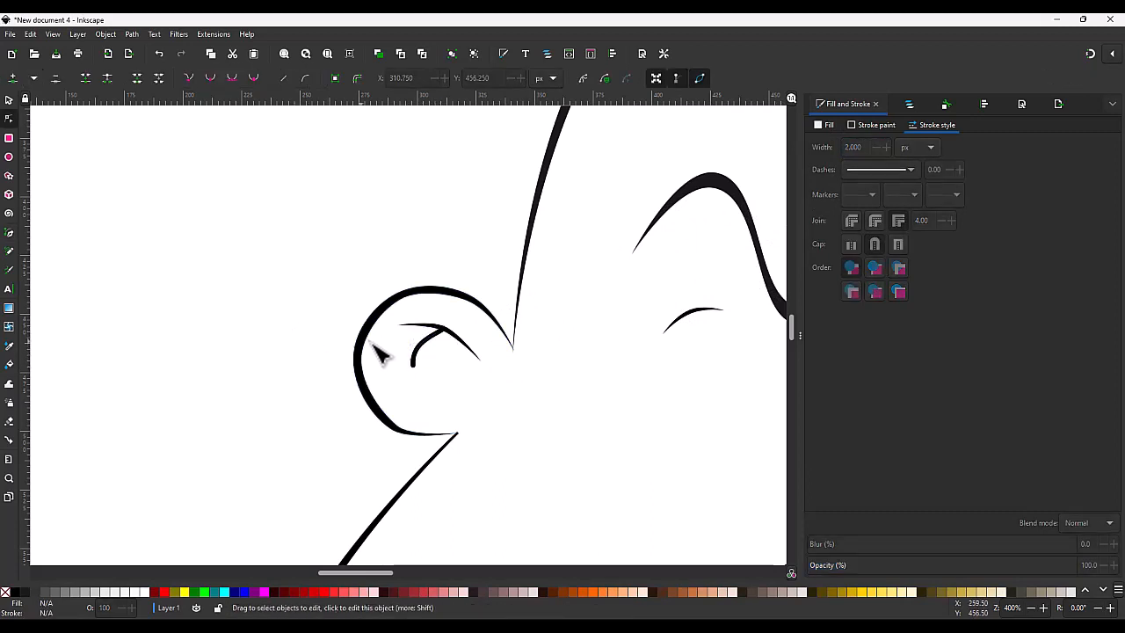
Extend the outer tip of the left ear's upper inner curve further away from the head.
{"action": "left_click", "coordinate": [436, 326]}
{"action": "left_click_drag", "start_coordinate": [402, 324], "coordinate": [420, 317]}
Duplicate both left inner-ear details, flip the copy horizontally, and move it inside the right ear.
{"action": "key", "text": "s"}
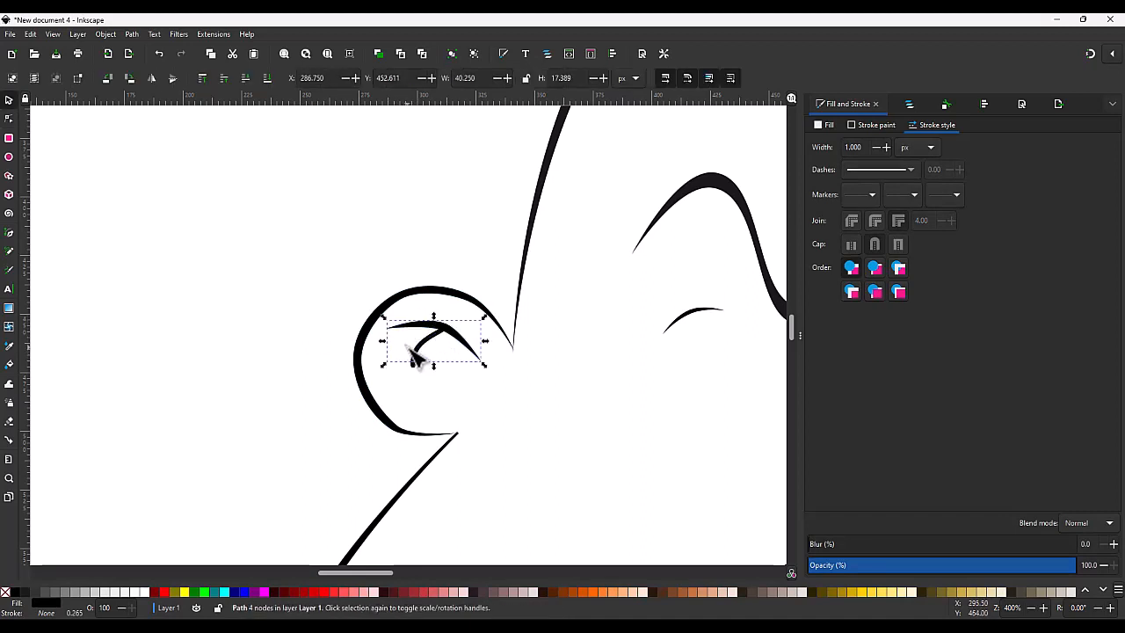
{"action": "left_click", "coordinate": [421, 343], "text": "shift"}
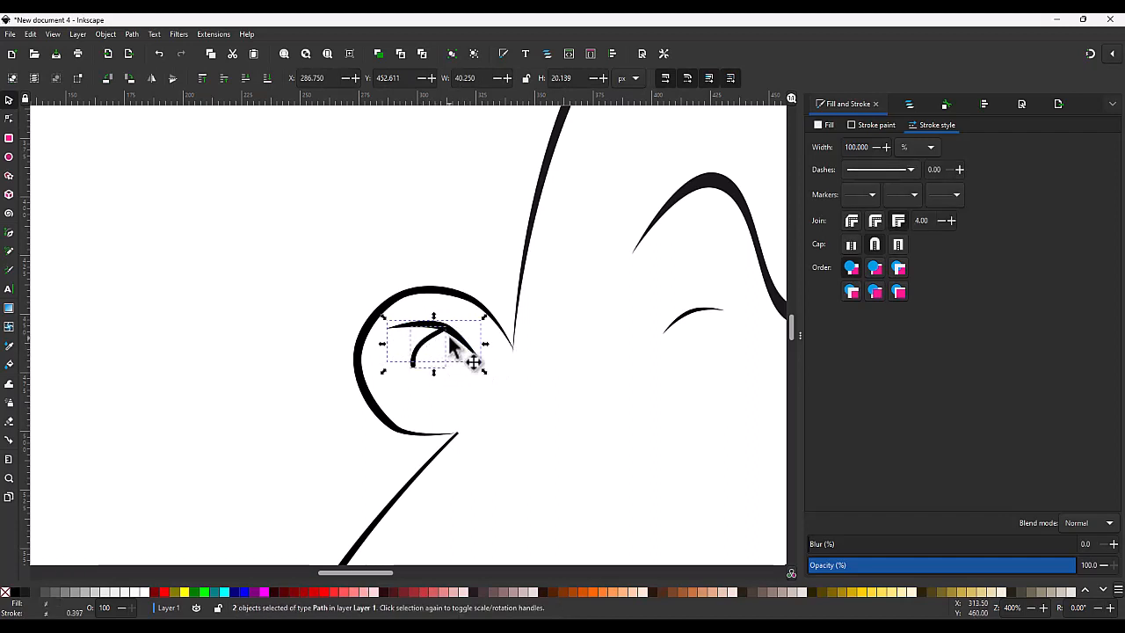
{"action": "left_click", "coordinate": [151, 77]}
{"action": "scroll", "coordinate": [379, 259], "scroll_direction": "down", "scroll_amount": 2}
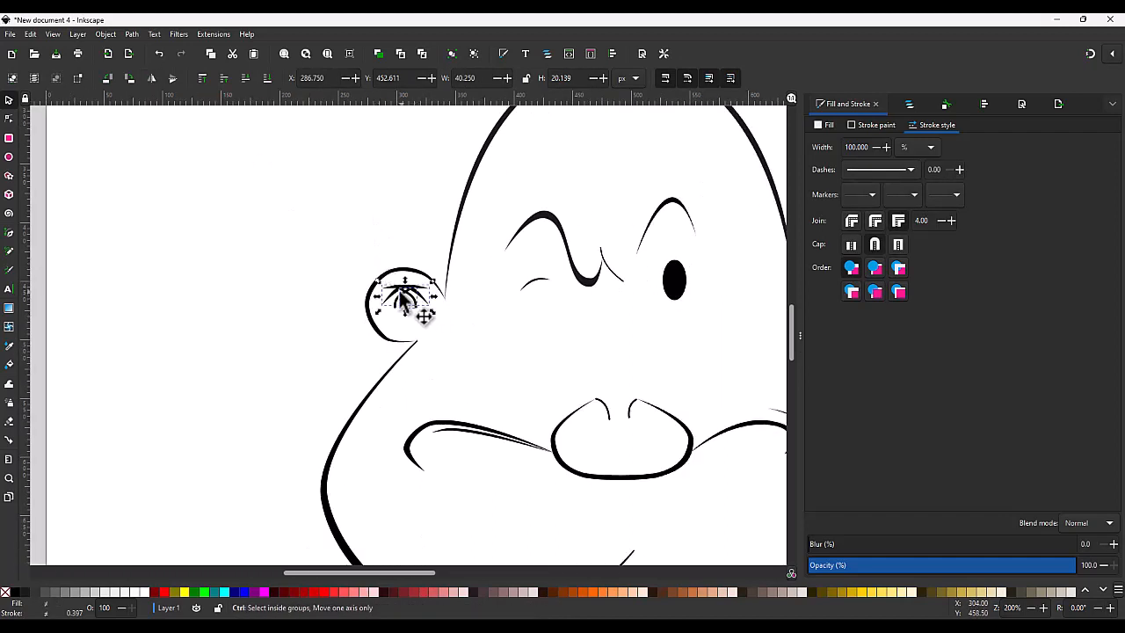
{"action": "left_click_drag", "start_coordinate": [391, 295], "coordinate": [749, 295]}
{"action": "scroll", "coordinate": [594, 312], "scroll_direction": "down", "scroll_amount": 4}
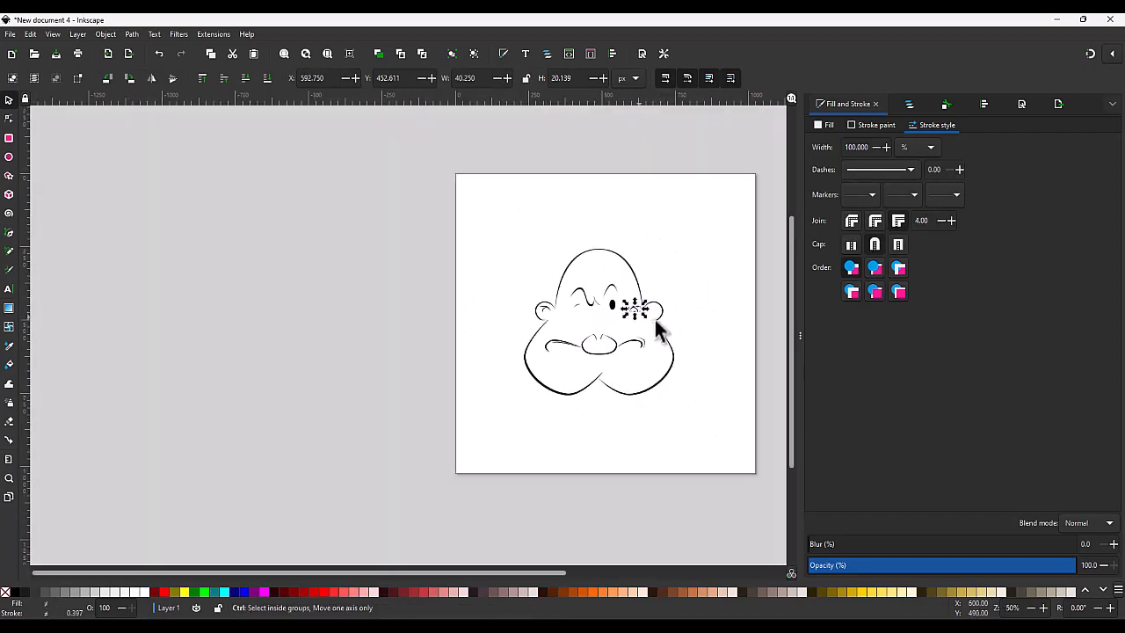
{"action": "scroll", "coordinate": [661, 315], "scroll_direction": "up", "scroll_amount": 6}
{"action": "left_click_drag", "start_coordinate": [460, 281], "coordinate": [629, 253]}
Reshape the end nodes of the copied inner-ear details to fit the right ear, and deselect them.
{"action": "key", "text": "n"}
{"action": "left_click_drag", "start_coordinate": [608, 290], "coordinate": [591, 257]}
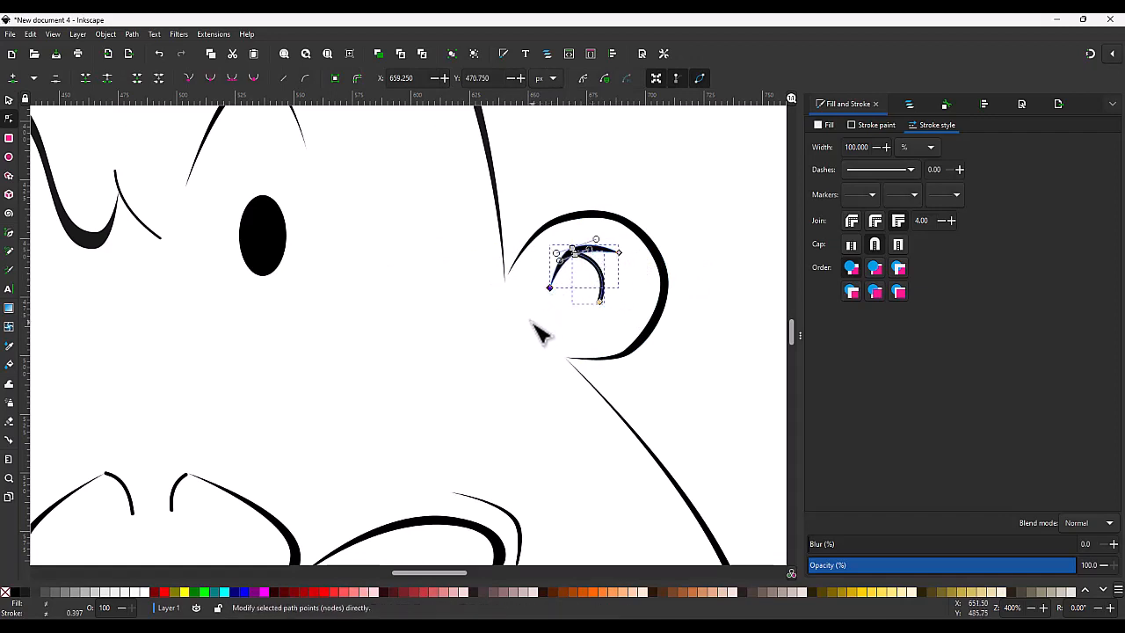
{"action": "scroll", "coordinate": [540, 321], "scroll_direction": "down", "scroll_amount": 4}
{"action": "key", "text": "s"}
{"action": "key", "text": "Escape"}
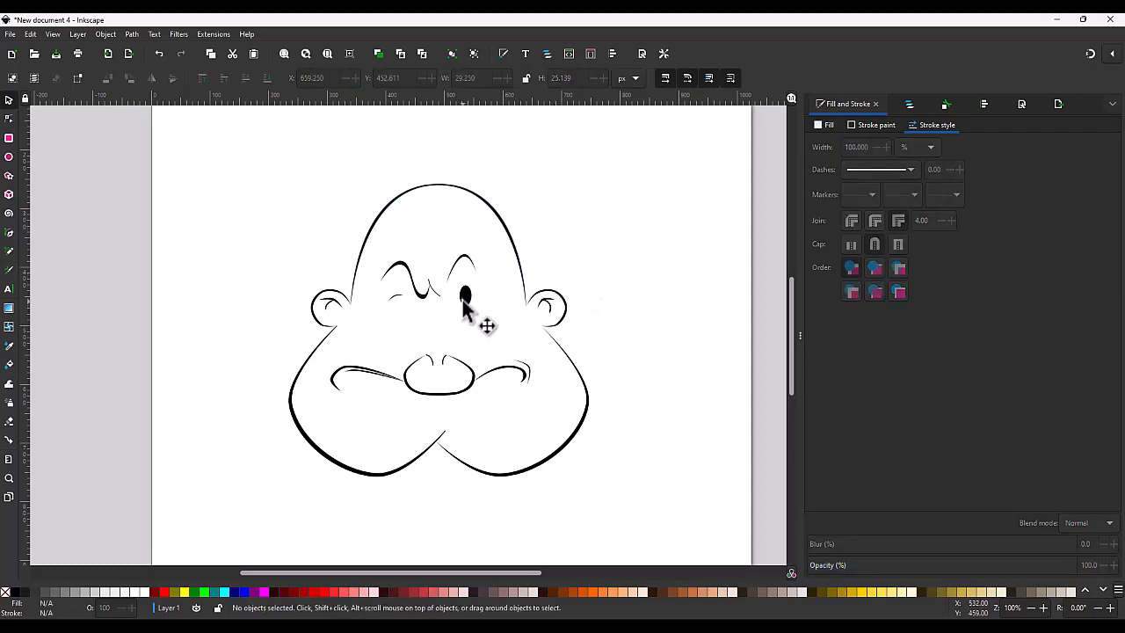
Draw an open angular hair outline over the top of the head, with a curl at its left and a point at its right.
{"action": "key", "text": "b"}
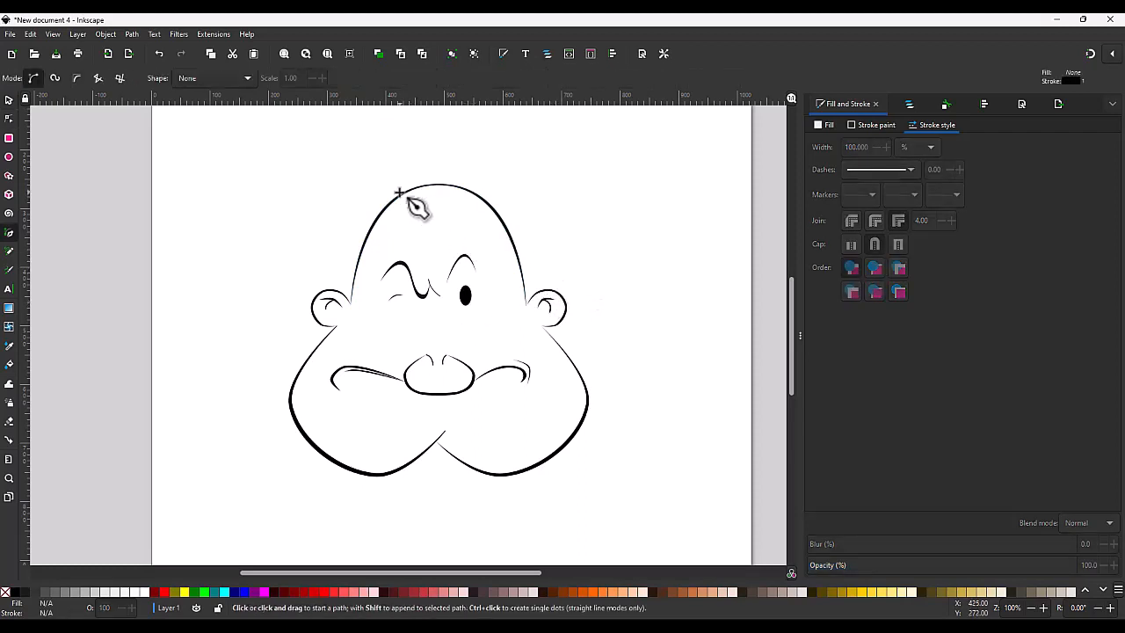
{"action": "left_click", "coordinate": [401, 145]}
{"action": "left_click", "coordinate": [400, 198]}
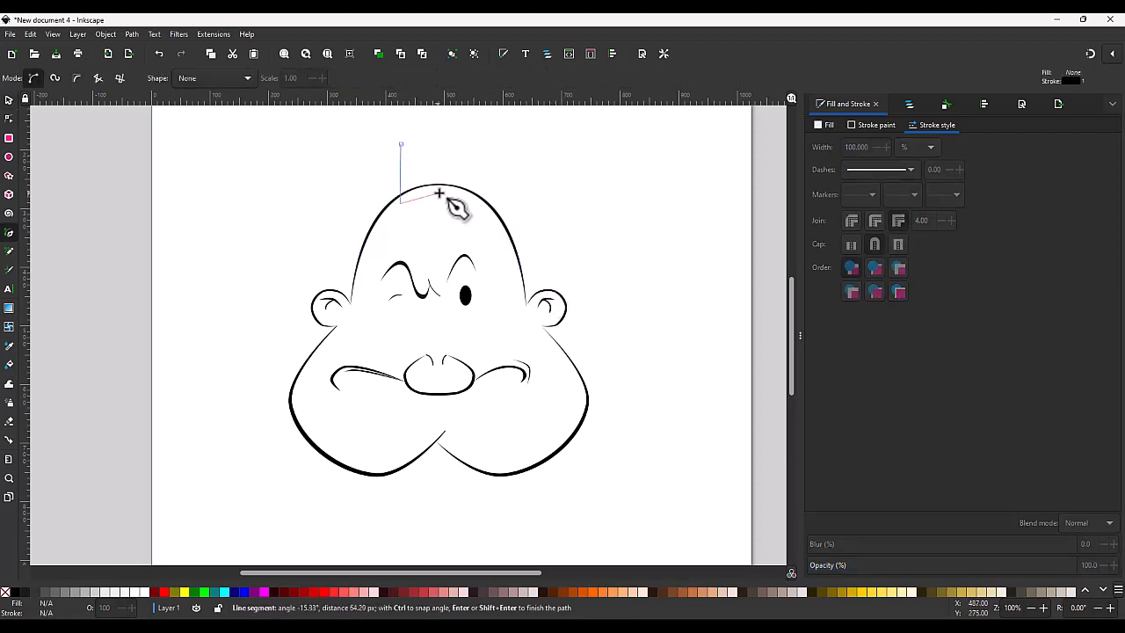
{"action": "left_click", "coordinate": [434, 192]}
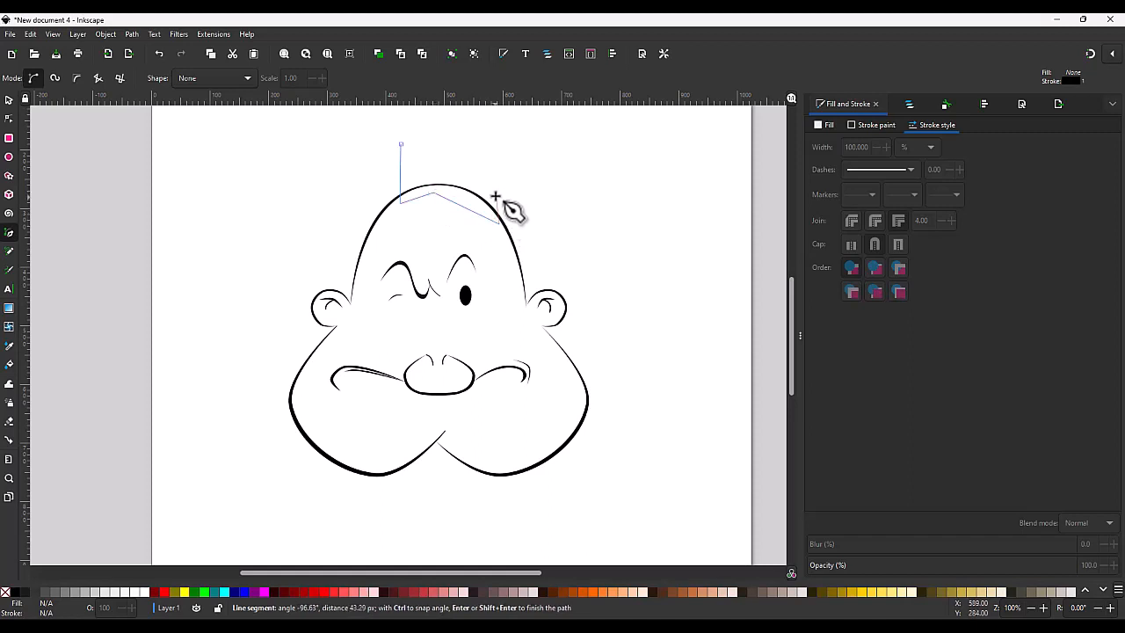
{"action": "left_click", "coordinate": [524, 171]}
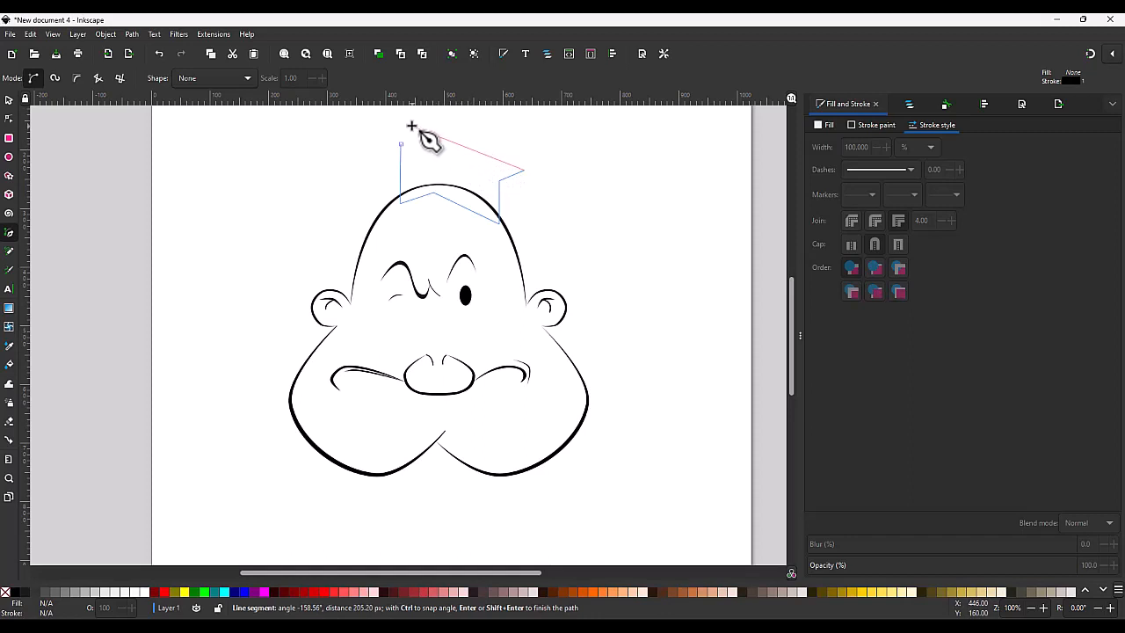
{"action": "left_click", "coordinate": [392, 118]}
{"action": "left_click", "coordinate": [381, 140]}
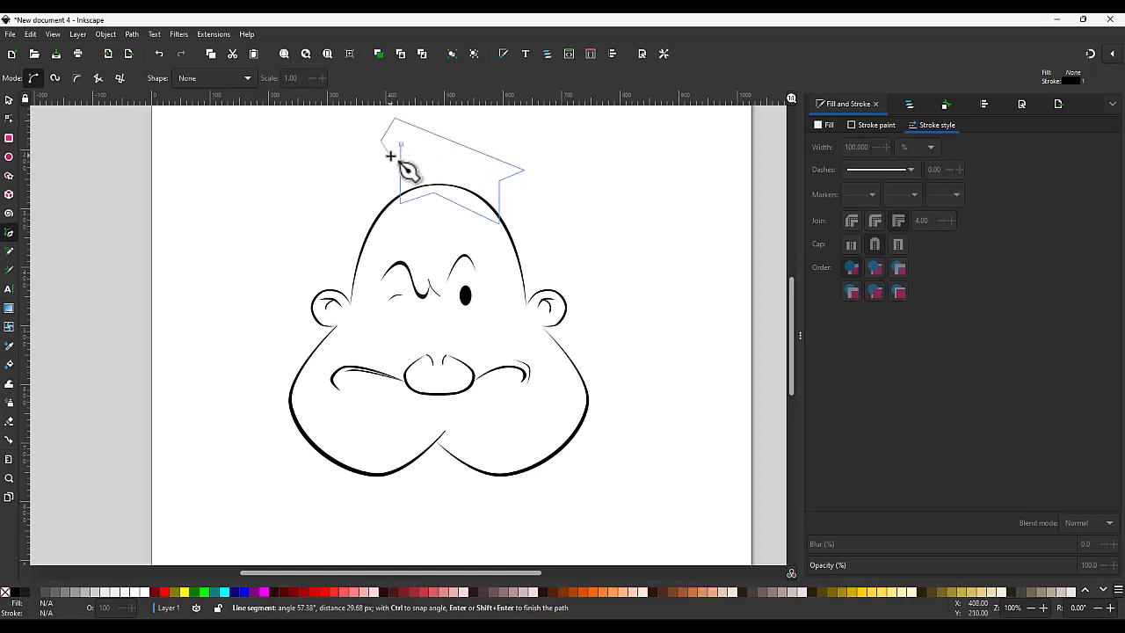
{"action": "double_click", "coordinate": [390, 156]}
Set the hair outline's stroke width to 2 px and smooth all of its nodes.
{"action": "key", "text": "n"}
{"action": "double_click", "coordinate": [848, 148]}
{"action": "type", "text": "2"}
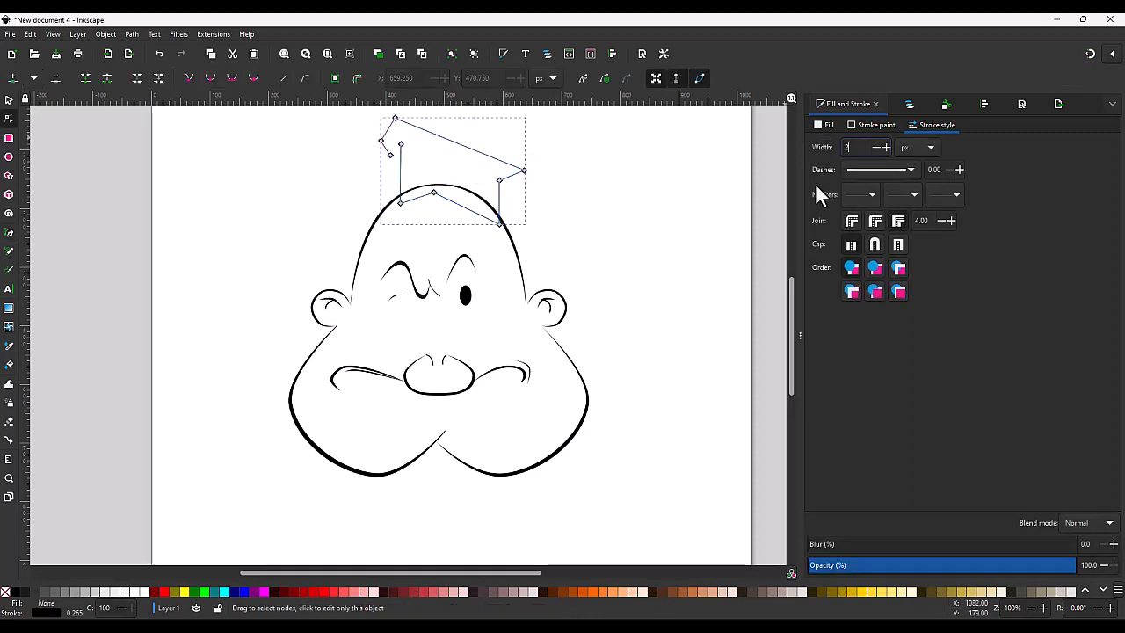
{"action": "key", "text": "Return"}
{"action": "left_click_drag", "start_coordinate": [551, 238], "coordinate": [331, 107]}
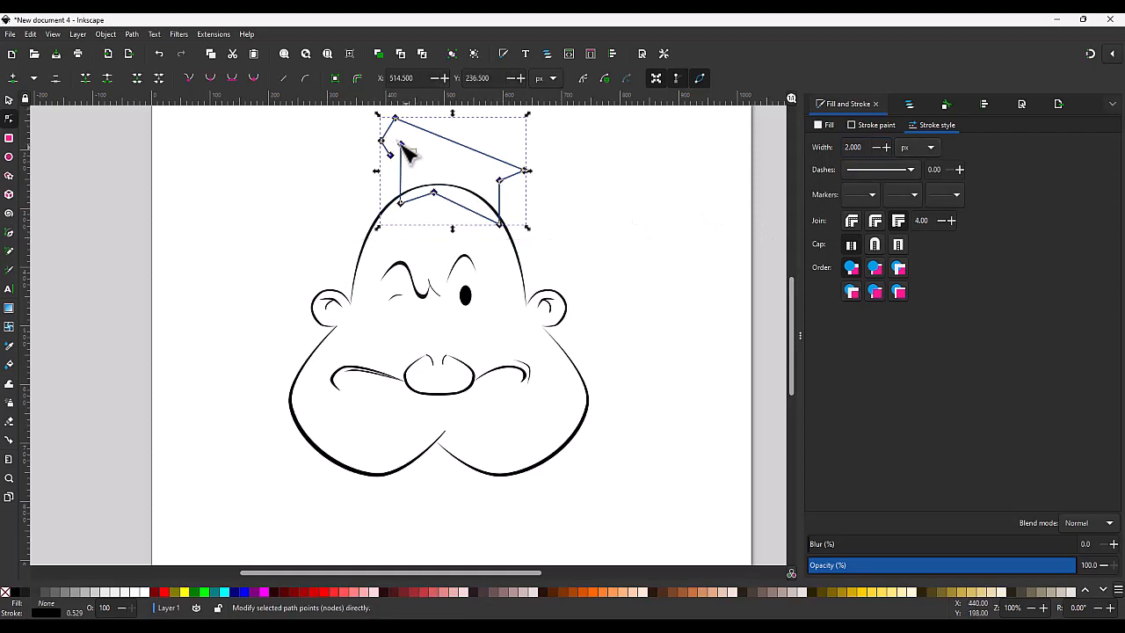
{"action": "left_click", "coordinate": [210, 78]}
Pull the hair's upper edge down into a dip and round off the handles around the right tip.
{"action": "scroll", "coordinate": [469, 168], "scroll_direction": "up", "scroll_amount": 2}
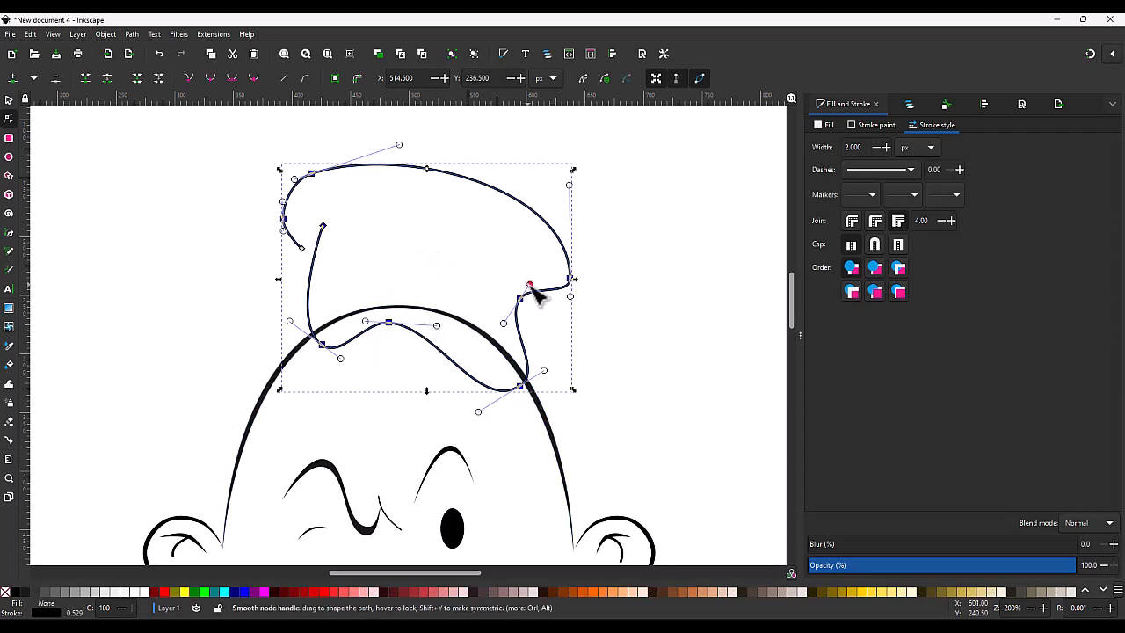
{"action": "left_click_drag", "start_coordinate": [529, 284], "coordinate": [455, 241]}
{"action": "double_click", "coordinate": [555, 237]}
{"action": "left_click_drag", "start_coordinate": [570, 264], "coordinate": [569, 229]}
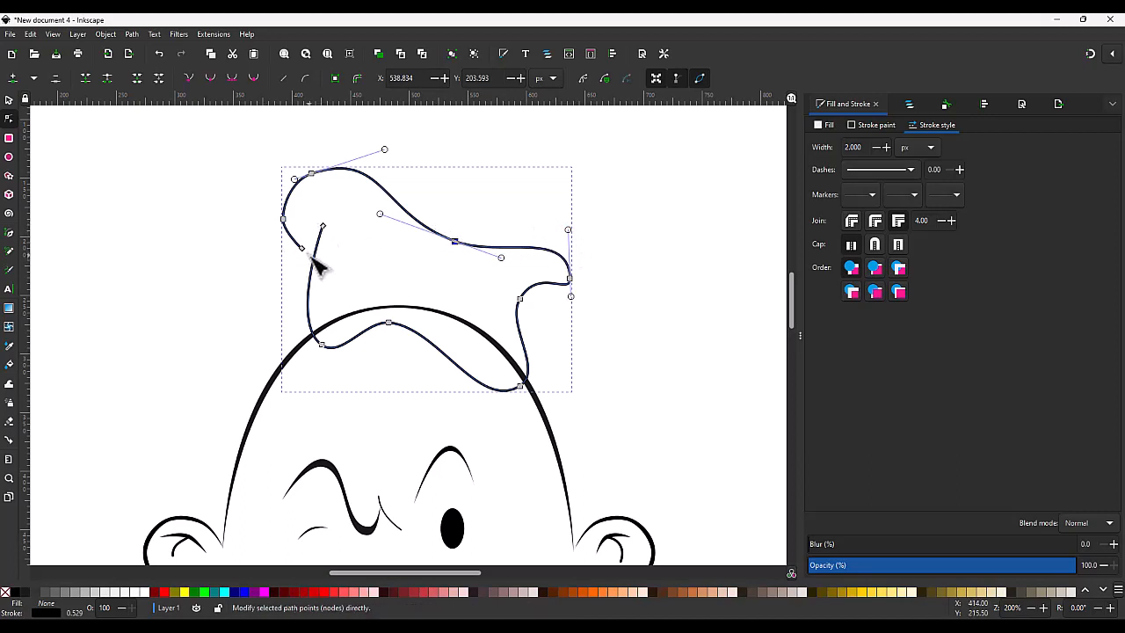
Tighten the hair's left curl by moving its nodes inward and resmoothing them, and move the dip node to about X 523, Y 215 px.
{"action": "left_click_drag", "start_coordinate": [307, 255], "coordinate": [268, 163]}
{"action": "left_click_drag", "start_coordinate": [302, 249], "coordinate": [332, 237]}
{"action": "double_click", "coordinate": [189, 79]}
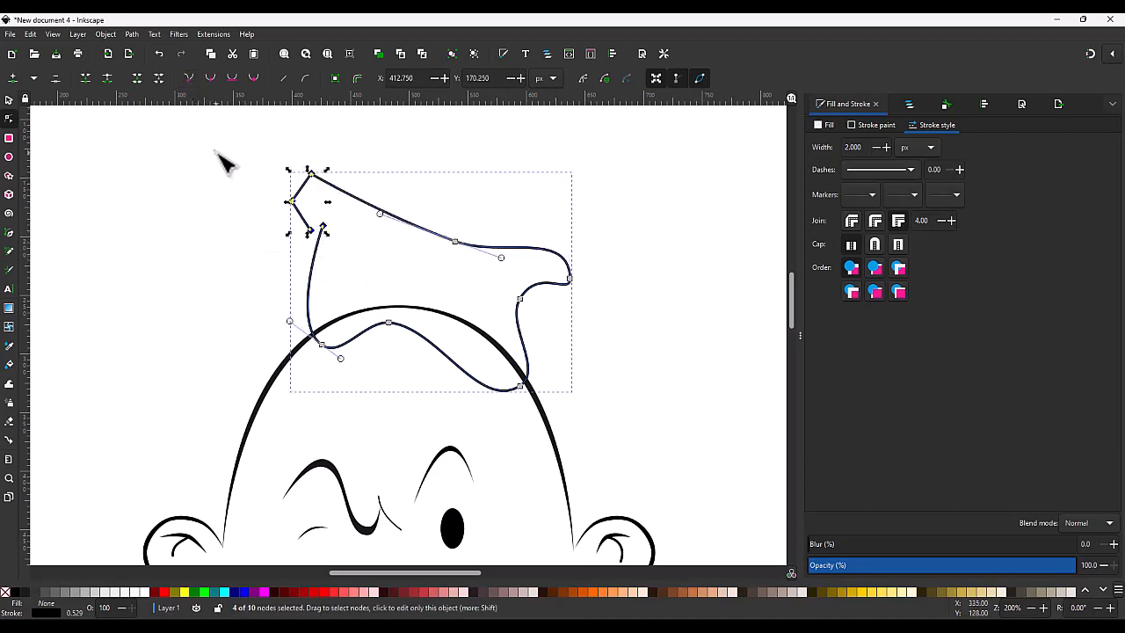
{"action": "left_click", "coordinate": [270, 203]}
{"action": "left_click_drag", "start_coordinate": [262, 162], "coordinate": [329, 205]}
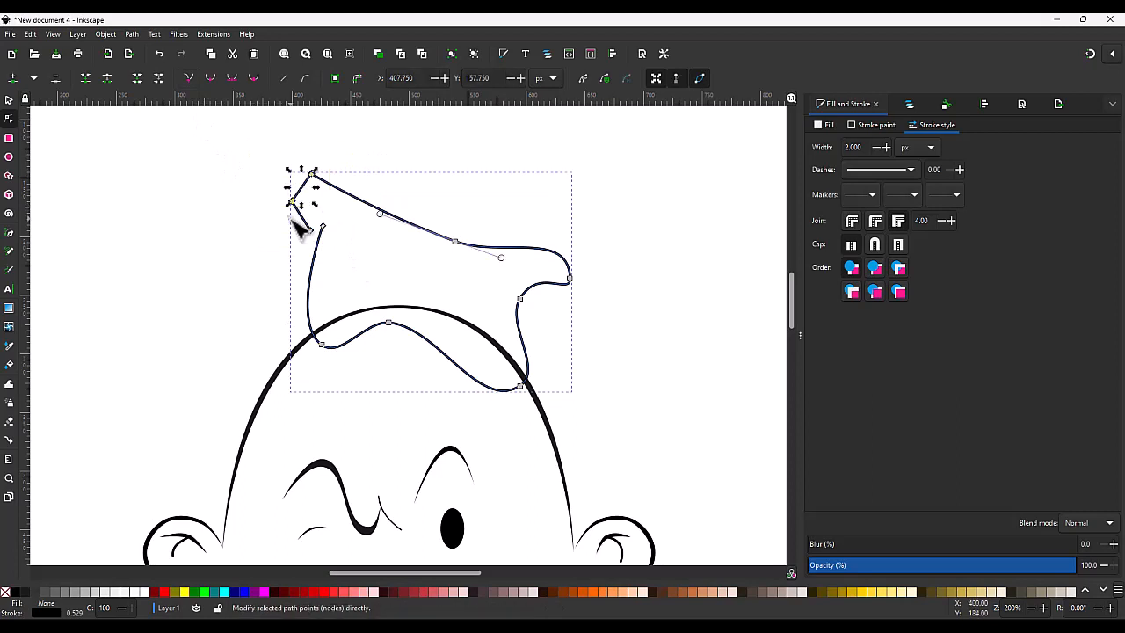
{"action": "left_click", "coordinate": [211, 79]}
{"action": "left_click_drag", "start_coordinate": [286, 154], "coordinate": [360, 184]}
{"action": "left_click_drag", "start_coordinate": [454, 241], "coordinate": [436, 254]}
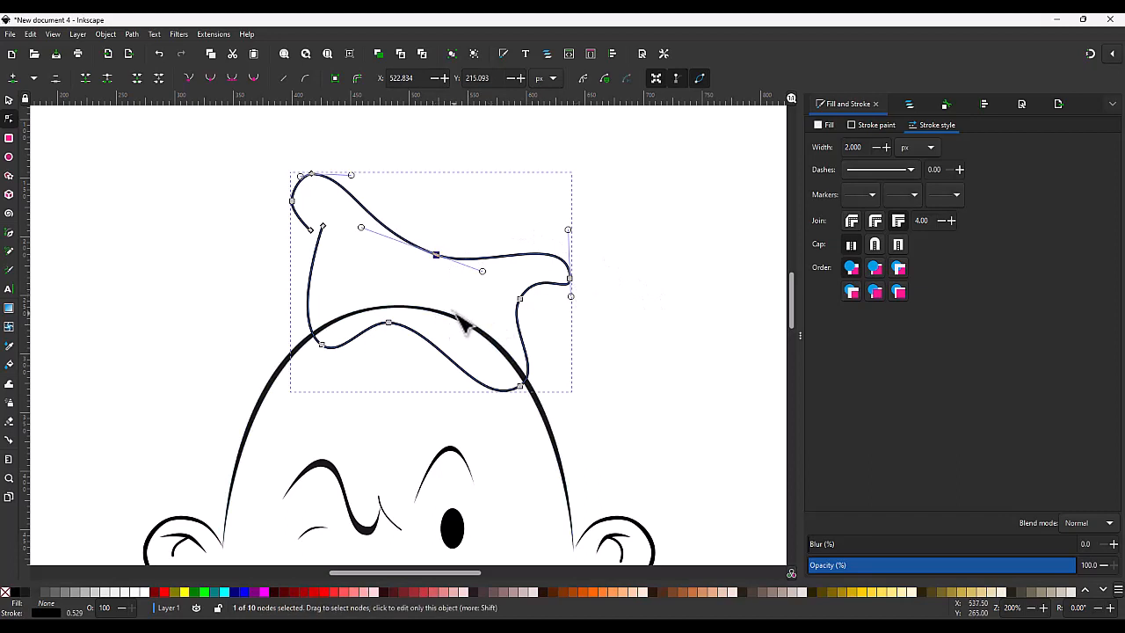
Group the hair outline by itself and place a duplicate of the outline inside that group.
{"action": "left_click", "coordinate": [908, 105]}
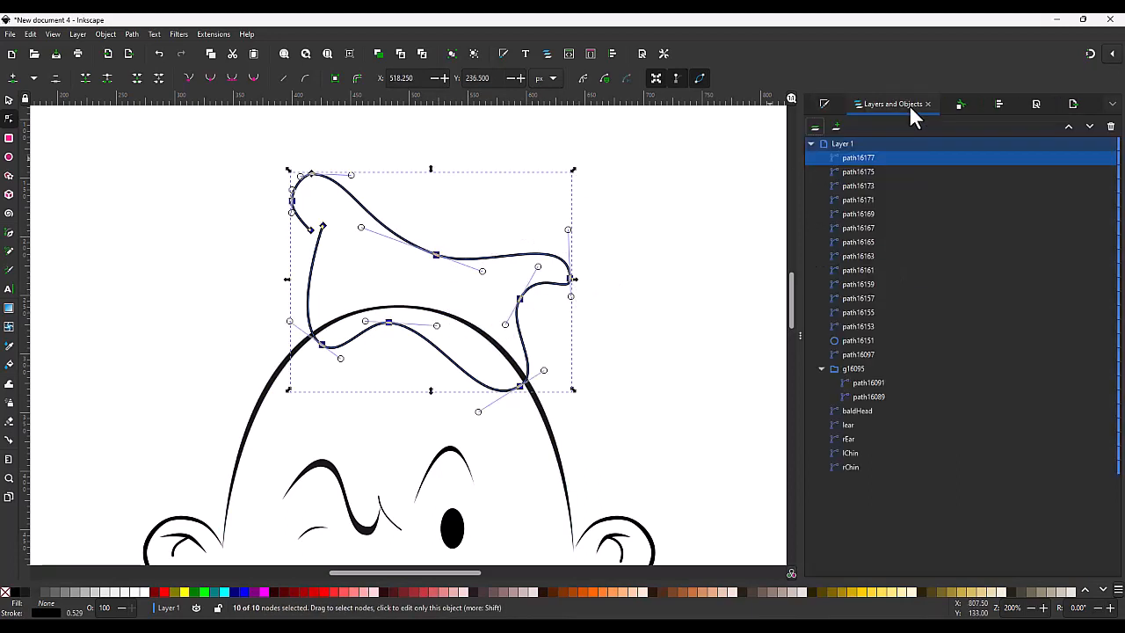
{"action": "left_click", "coordinate": [869, 157]}
{"action": "left_click", "coordinate": [852, 145]}
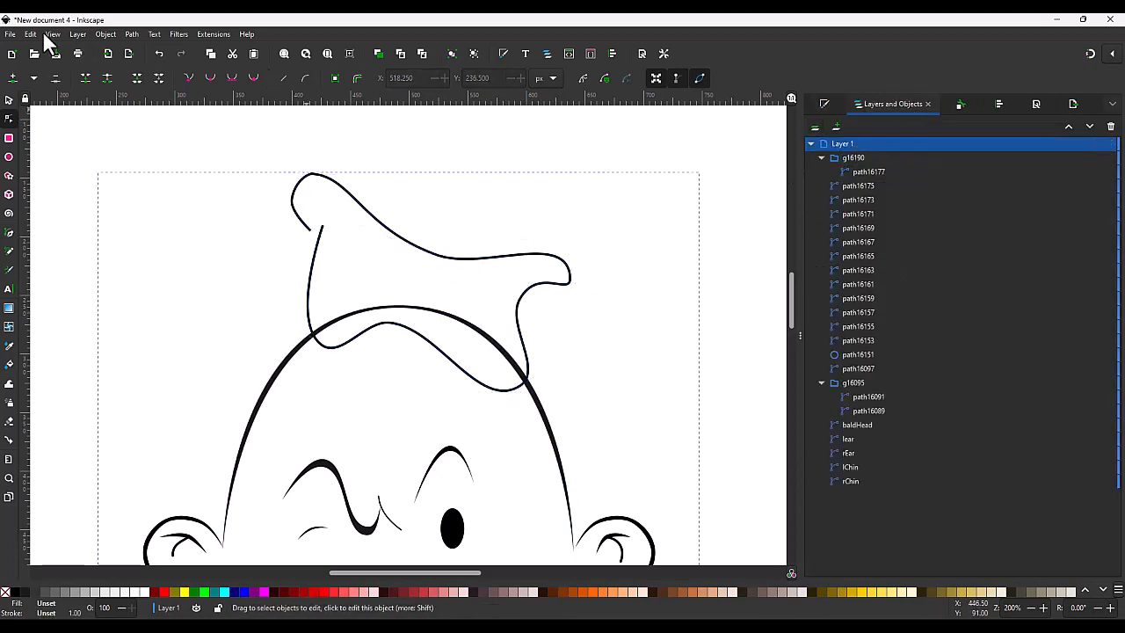
{"action": "left_click", "coordinate": [42, 32]}
{"action": "left_click", "coordinate": [66, 138]}
{"action": "left_click_drag", "start_coordinate": [848, 144], "coordinate": [913, 176]}
Give the lower hair path in the group a flat white fill without a stroke, and deselect it.
{"action": "left_click", "coordinate": [823, 104]}
{"action": "left_click", "coordinate": [868, 126]}
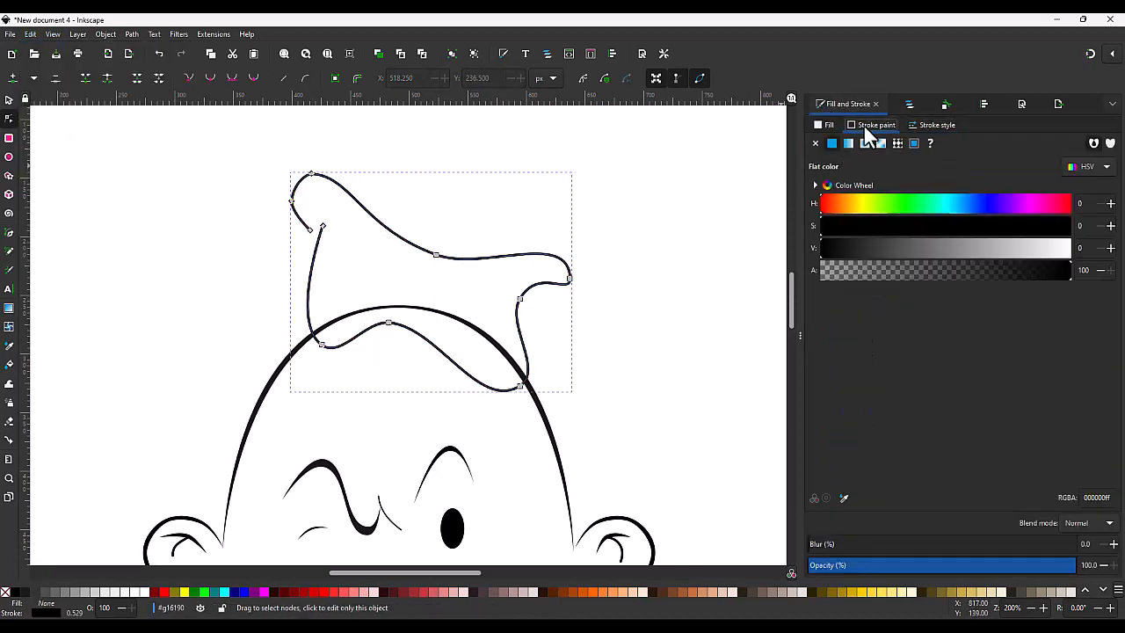
{"action": "left_click", "coordinate": [823, 125]}
{"action": "left_click", "coordinate": [832, 143]}
{"action": "left_click", "coordinate": [1072, 248]}
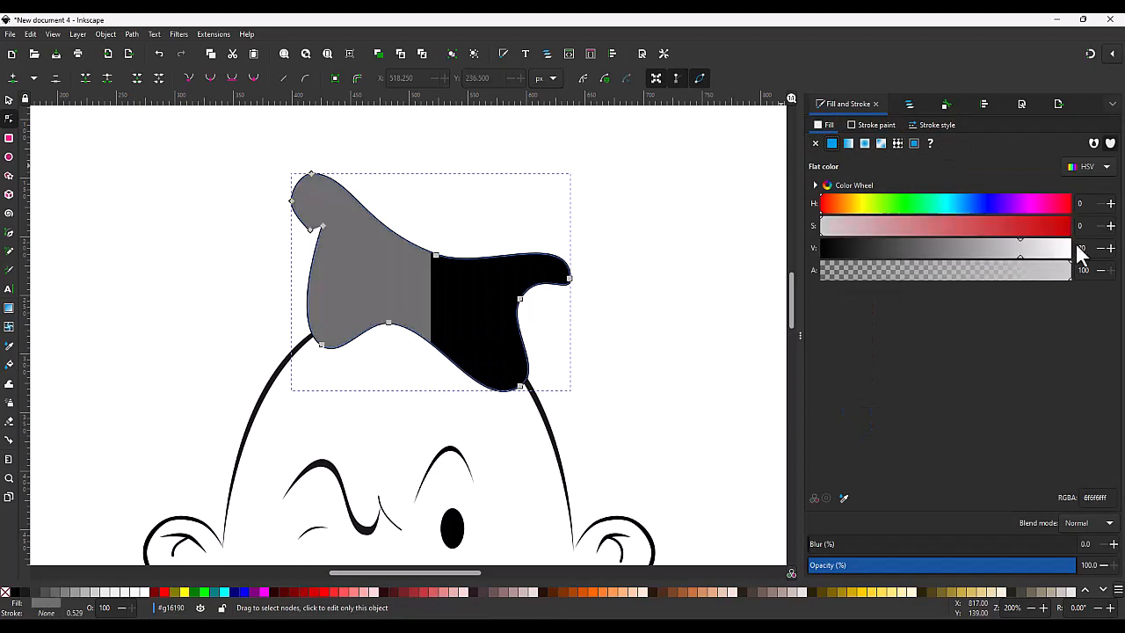
{"action": "left_click", "coordinate": [909, 103]}
{"action": "left_click", "coordinate": [906, 186]}
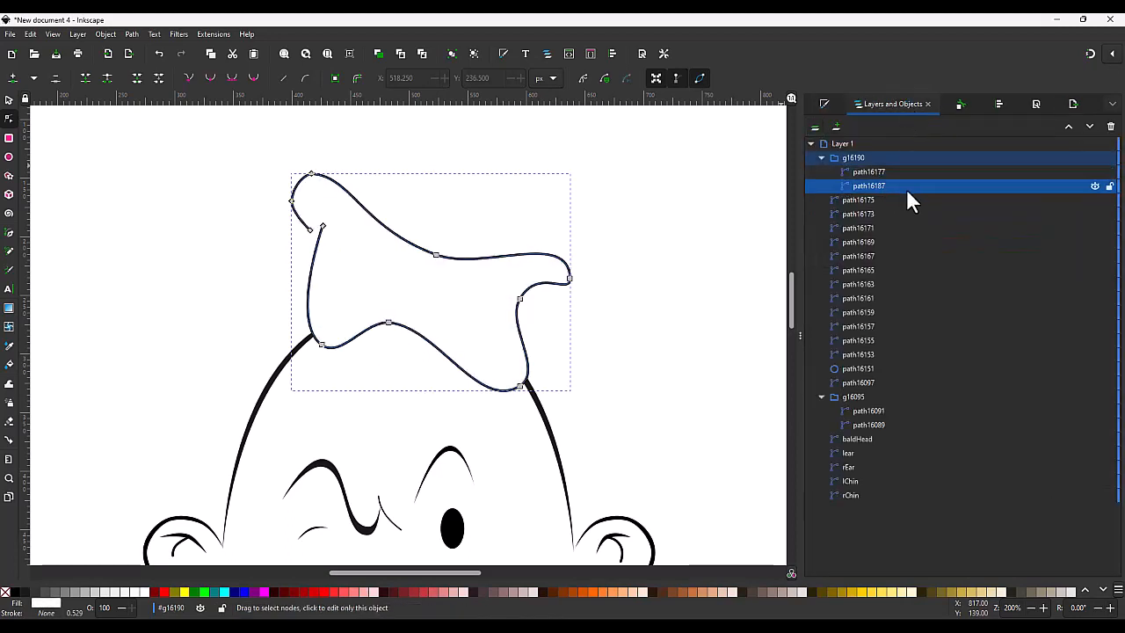
{"action": "left_click", "coordinate": [685, 264]}
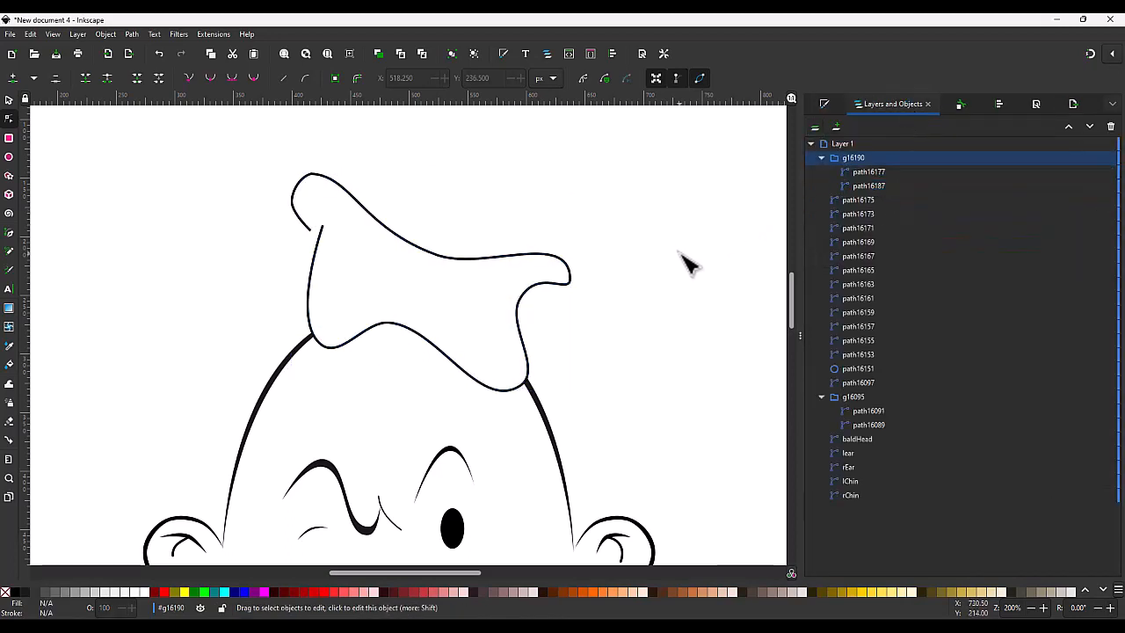
Edit the hair's outline and white fill together, steepening the slope between the left curl and the dip with the dip node's handle.
{"action": "left_click", "coordinate": [552, 258]}
{"action": "left_click", "coordinate": [435, 255]}
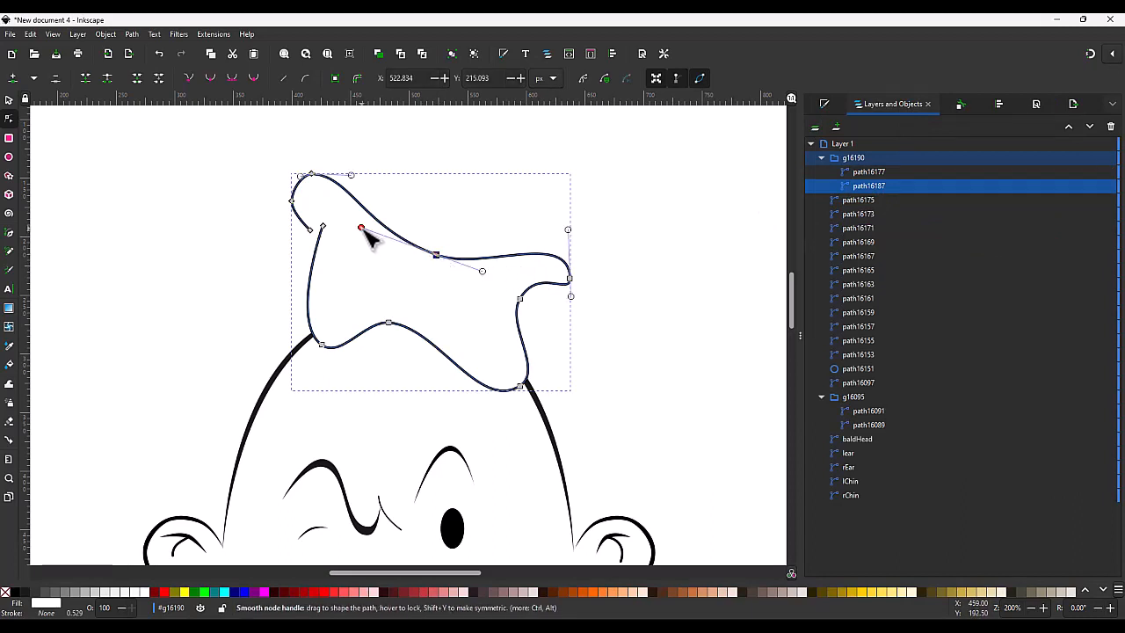
{"action": "left_click_drag", "start_coordinate": [361, 228], "coordinate": [382, 207]}
{"action": "left_click", "coordinate": [395, 235]}
{"action": "left_click", "coordinate": [435, 255]}
{"action": "left_click", "coordinate": [868, 187], "text": "shift"}
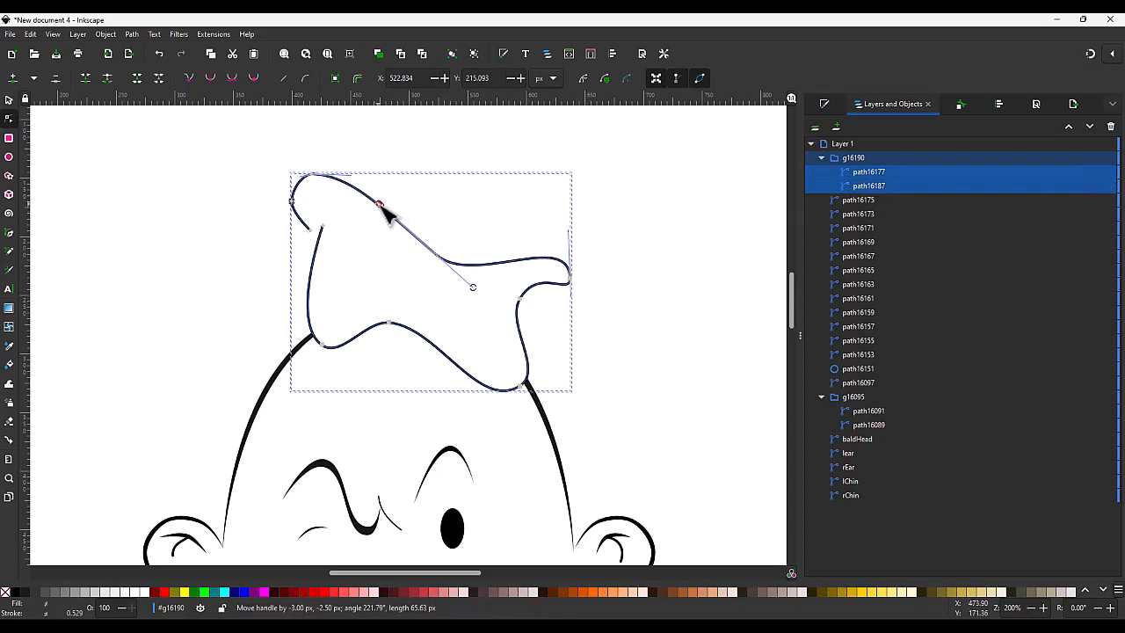
Round the top of the left curl on both hair paths and move its top node to about X 421, Y 152 px.
{"action": "scroll", "coordinate": [329, 174], "scroll_direction": "up", "scroll_amount": 3}
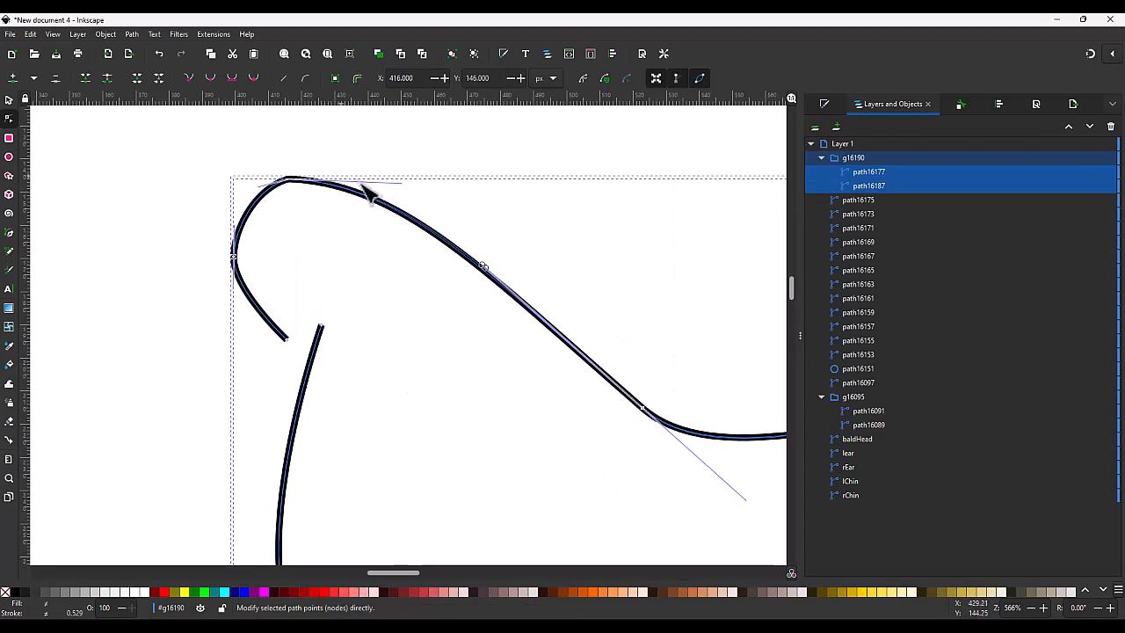
{"action": "left_click_drag", "start_coordinate": [407, 186], "coordinate": [406, 152]}
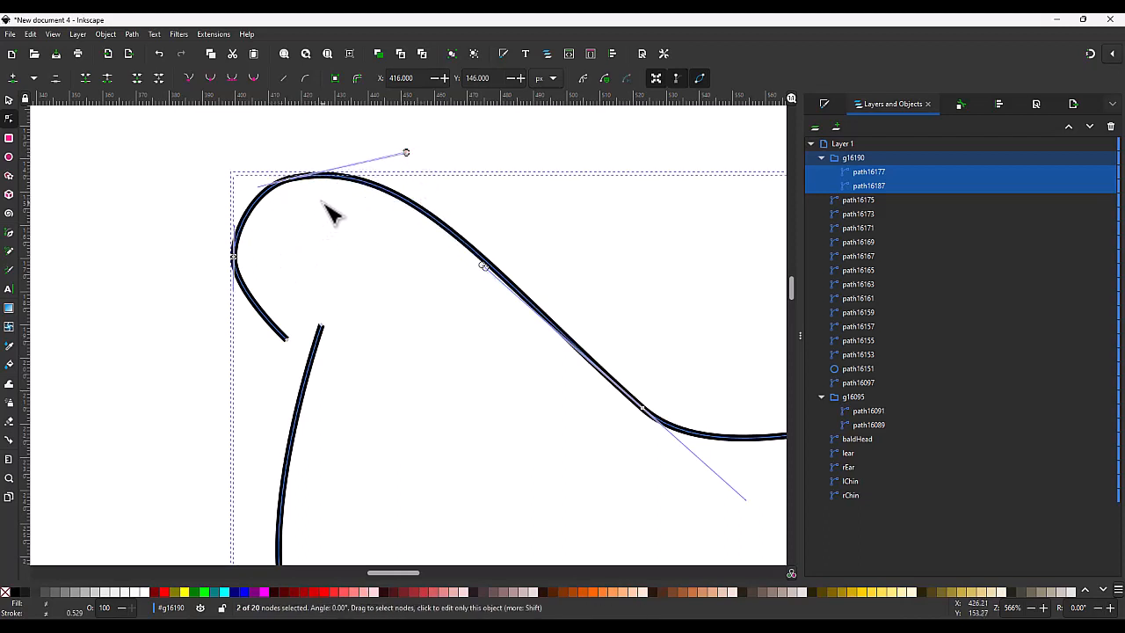
{"action": "left_click", "coordinate": [291, 150]}
{"action": "mouse_move", "coordinate": [298, 199]}
{"action": "left_mouse_down"}
{"action": "mouse_move", "coordinate": [284, 169]}
{"action": "mouse_move", "coordinate": [306, 198]}
{"action": "left_mouse_up"}
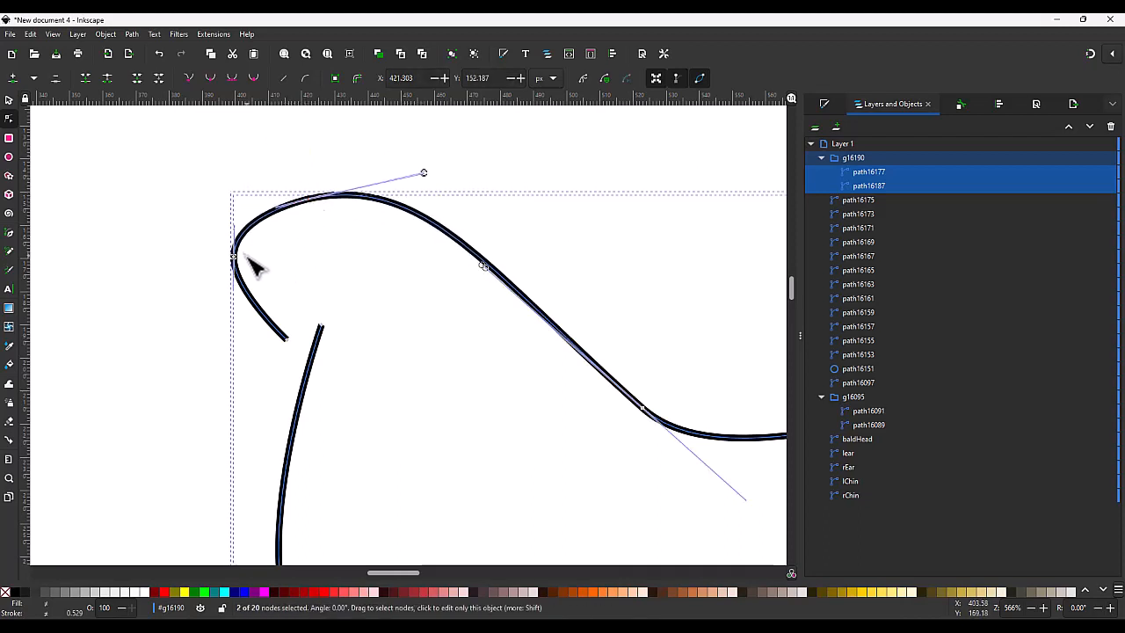
Move the left curl's outermost node inward and its open end to about X 422, Y 194 px on both hair paths.
{"action": "left_click_drag", "start_coordinate": [216, 238], "coordinate": [240, 263]}
{"action": "left_click_drag", "start_coordinate": [233, 255], "coordinate": [257, 266]}
{"action": "mouse_move", "coordinate": [267, 322]}
{"action": "left_mouse_down"}
{"action": "mouse_move", "coordinate": [294, 346]}
{"action": "mouse_move", "coordinate": [316, 345]}
{"action": "left_mouse_up"}
{"action": "scroll", "coordinate": [369, 332], "scroll_direction": "down", "scroll_amount": 4}
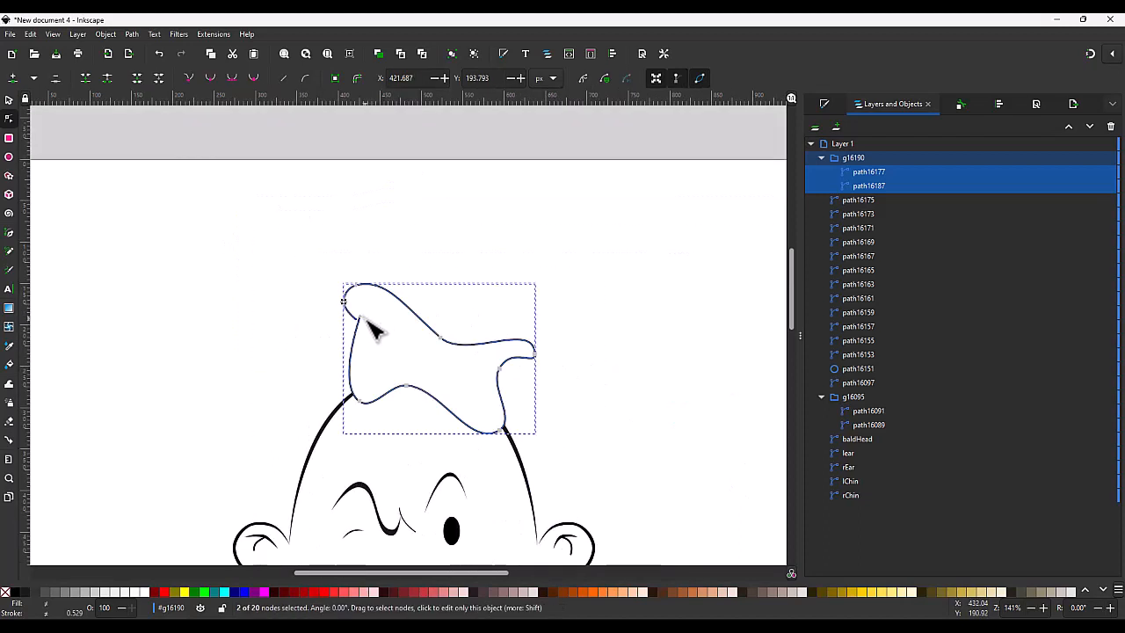
Draw a thin closed path with the Pen tool from the cap's left slope over a peak to its right curl and back.
{"action": "key", "text": "b"}
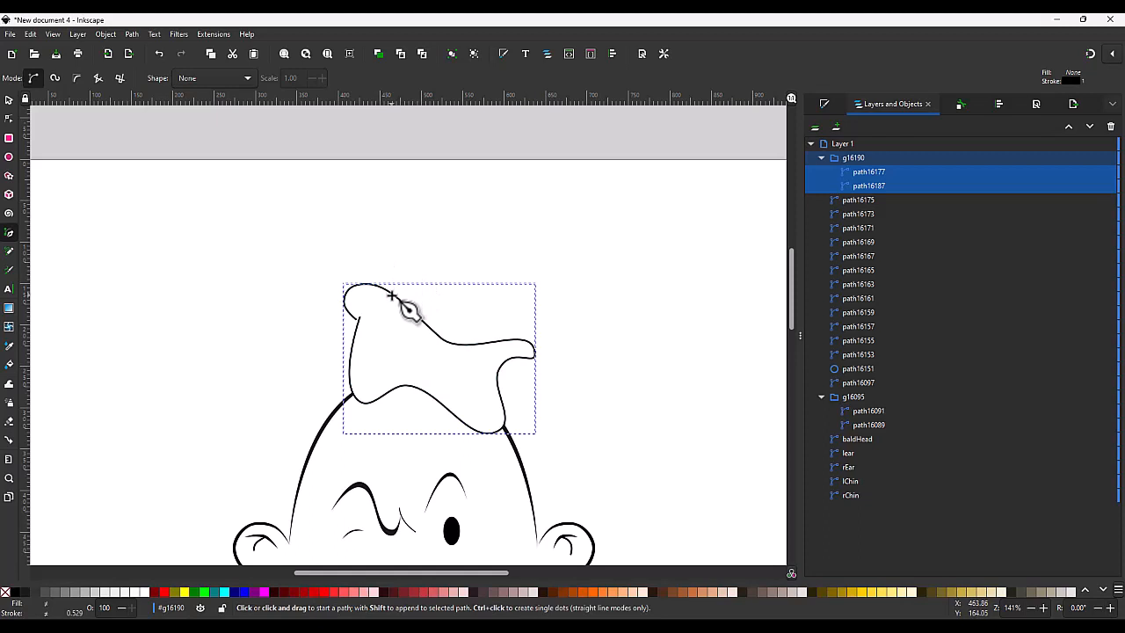
{"action": "left_click", "coordinate": [391, 295]}
{"action": "left_click", "coordinate": [470, 273]}
{"action": "left_click", "coordinate": [525, 339]}
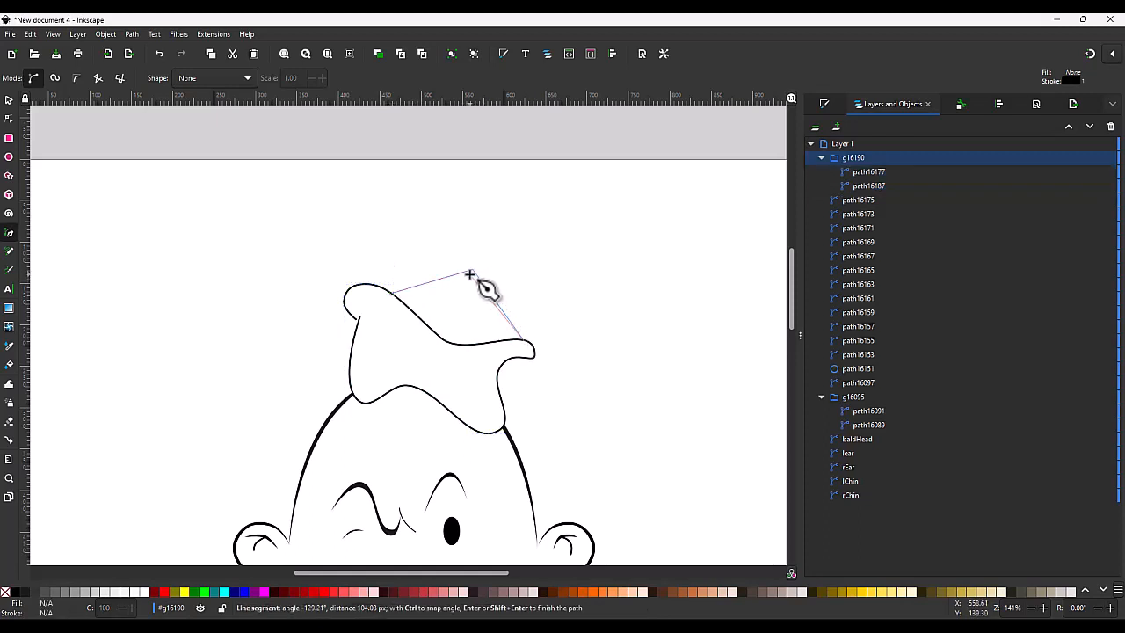
{"action": "left_click", "coordinate": [392, 296]}
Smooth the new path's two peak nodes and fill it flat black with no stroke to form a tapered crown arc.
{"action": "key", "text": "n"}
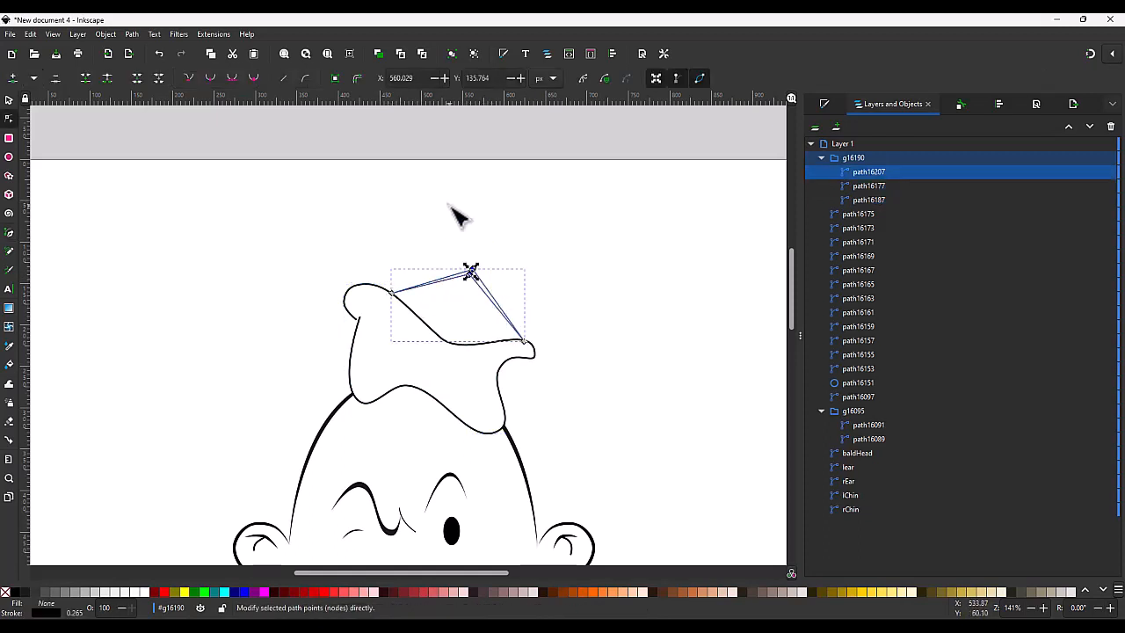
{"action": "left_click", "coordinate": [210, 79]}
{"action": "left_click", "coordinate": [14, 592]}
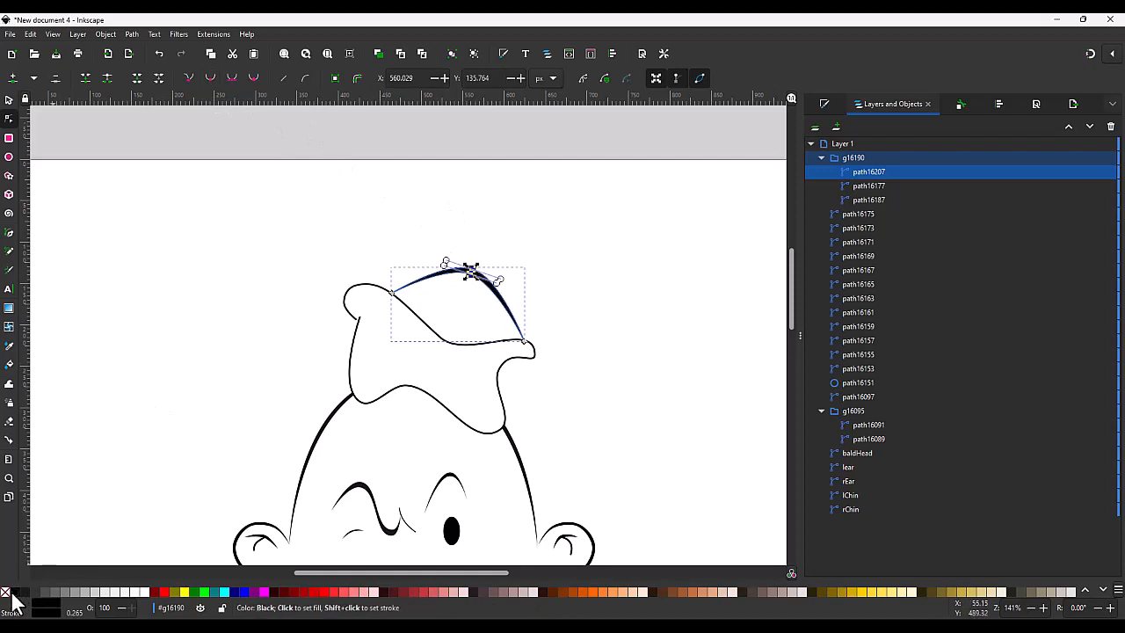
{"action": "key", "text": "s"}
Lower the crown arc's peak nodes to about X 550, Y 156 px, thinning the curve between them.
{"action": "scroll", "coordinate": [462, 304], "scroll_direction": "up", "scroll_amount": 2}
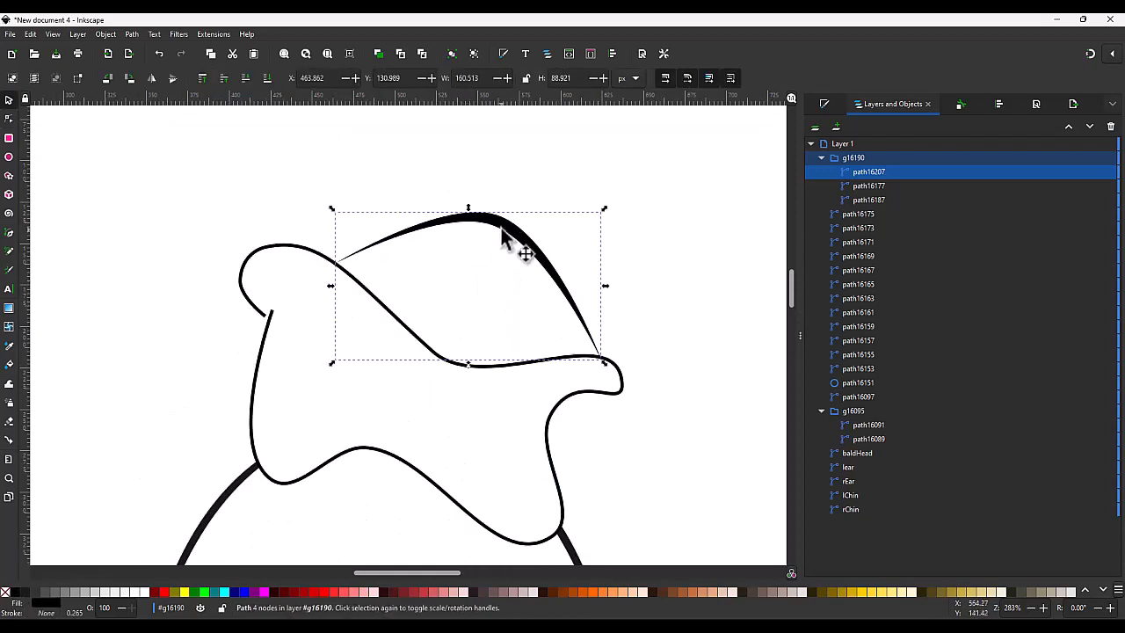
{"action": "key", "text": "n"}
{"action": "left_click_drag", "start_coordinate": [474, 213], "coordinate": [479, 256]}
{"action": "left_click", "coordinate": [477, 278]}
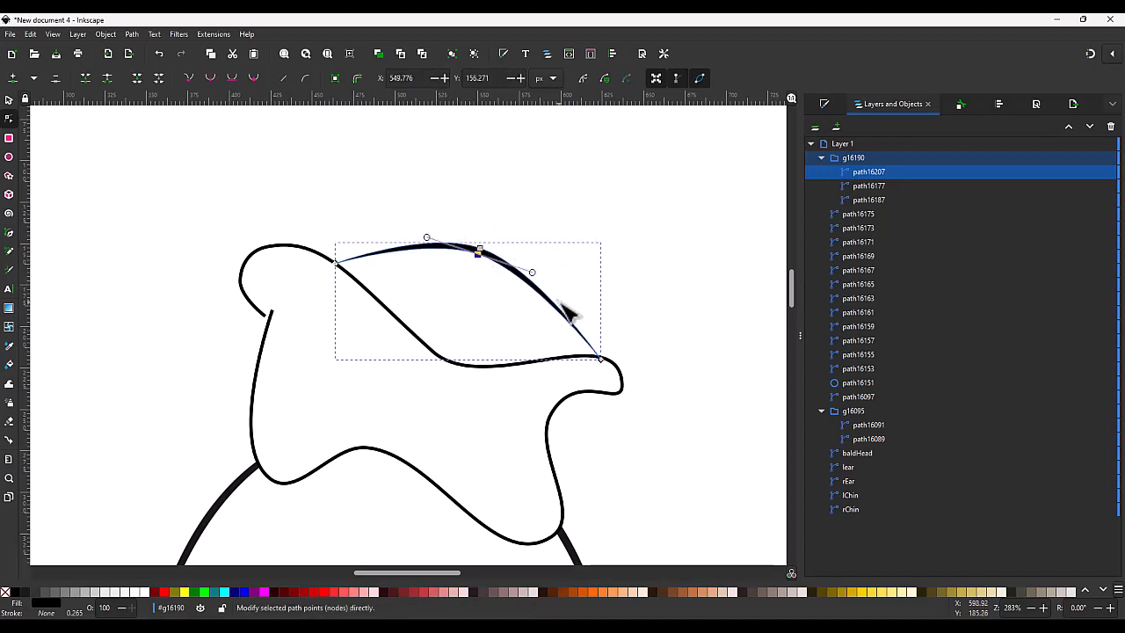
{"action": "left_click", "coordinate": [645, 346]}
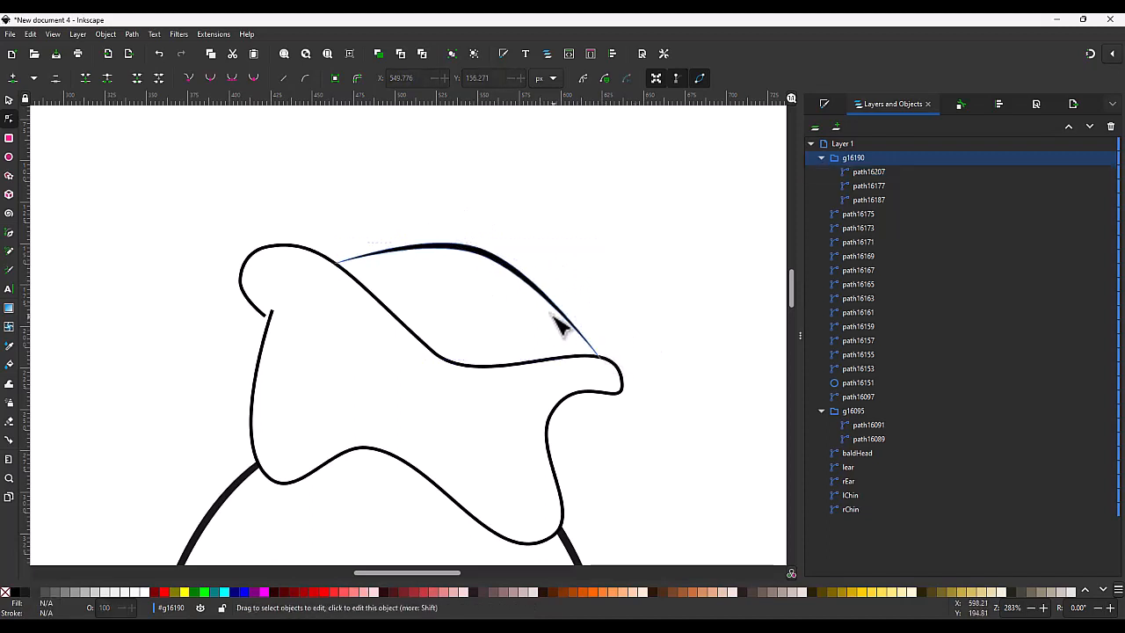
Move the crown arc's left end node onto the cap's slope at about X 470, Y 167 px and deselect it.
{"action": "left_click", "coordinate": [389, 250]}
{"action": "left_click_drag", "start_coordinate": [339, 262], "coordinate": [347, 271]}
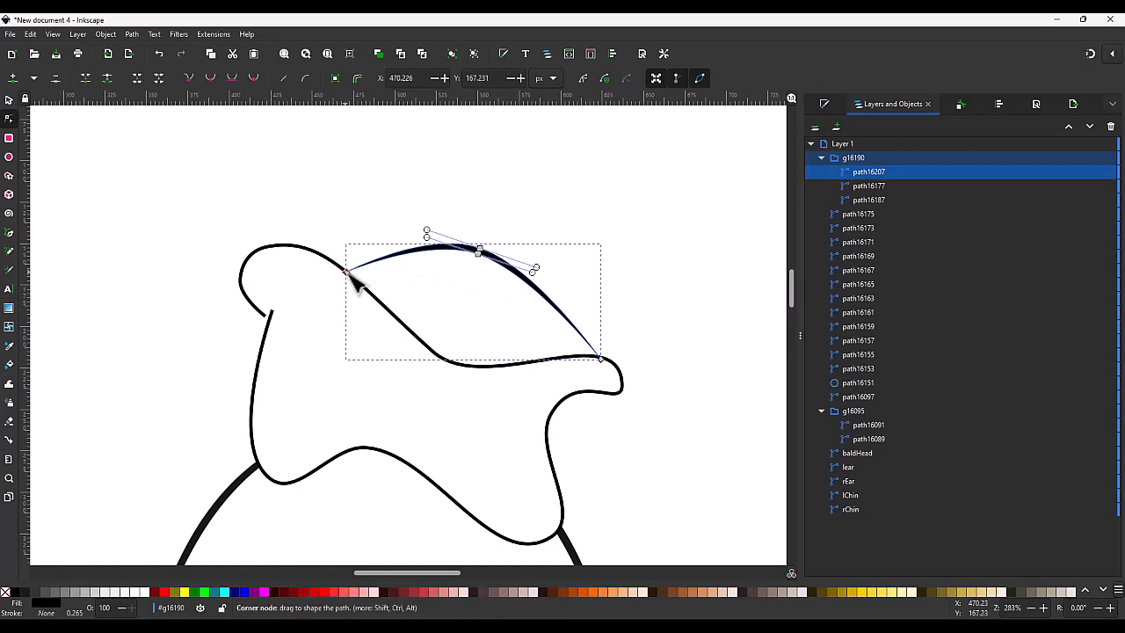
{"action": "scroll", "coordinate": [547, 294], "scroll_direction": "down", "scroll_amount": 5}
{"action": "scroll", "coordinate": [579, 292], "scroll_direction": "up", "scroll_amount": 3}
{"action": "left_click", "coordinate": [598, 290]}
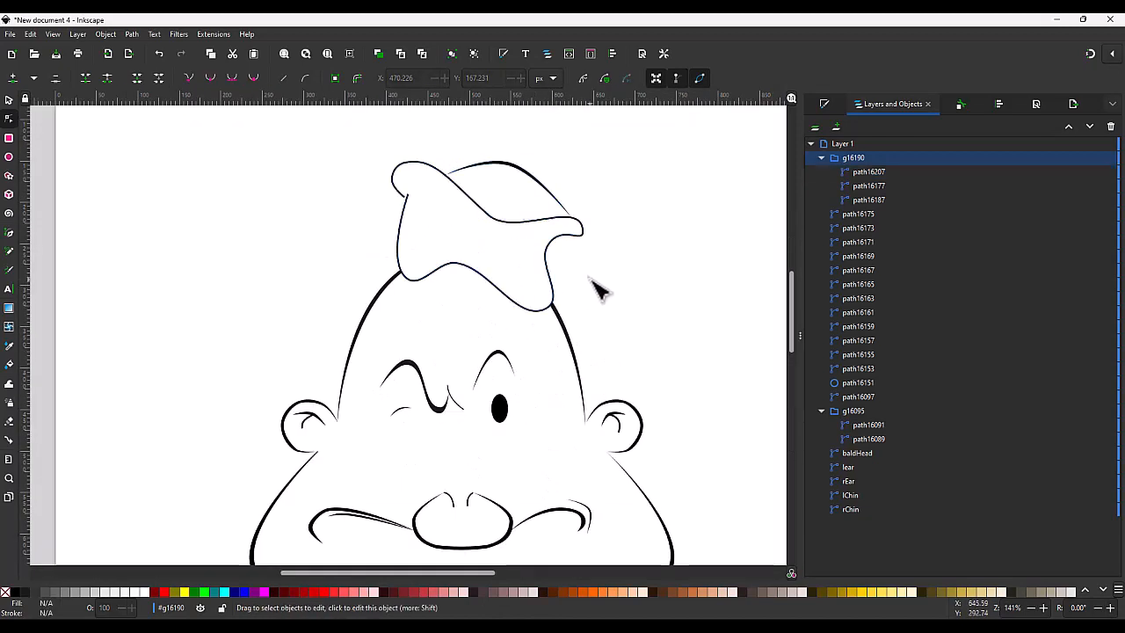
On both cap paths, shift the left-side nodes about 18 px left and lower the bottom edge's middle node about 8 px.
{"action": "left_click", "coordinate": [445, 279]}
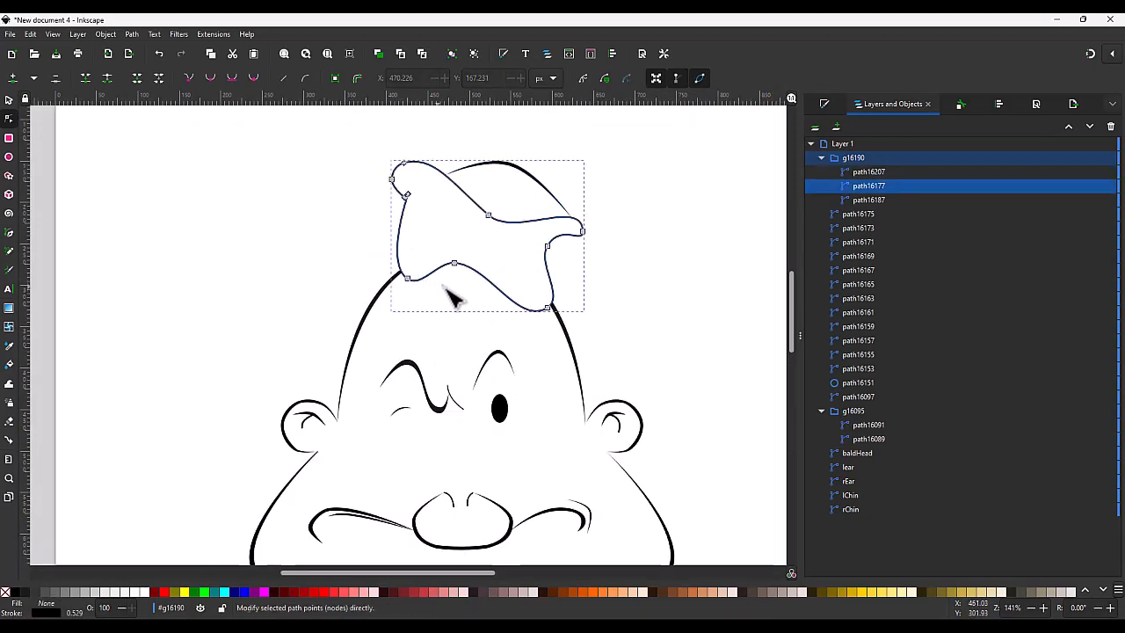
{"action": "left_click", "coordinate": [870, 201], "text": "shift"}
{"action": "left_click_drag", "start_coordinate": [350, 133], "coordinate": [395, 283]}
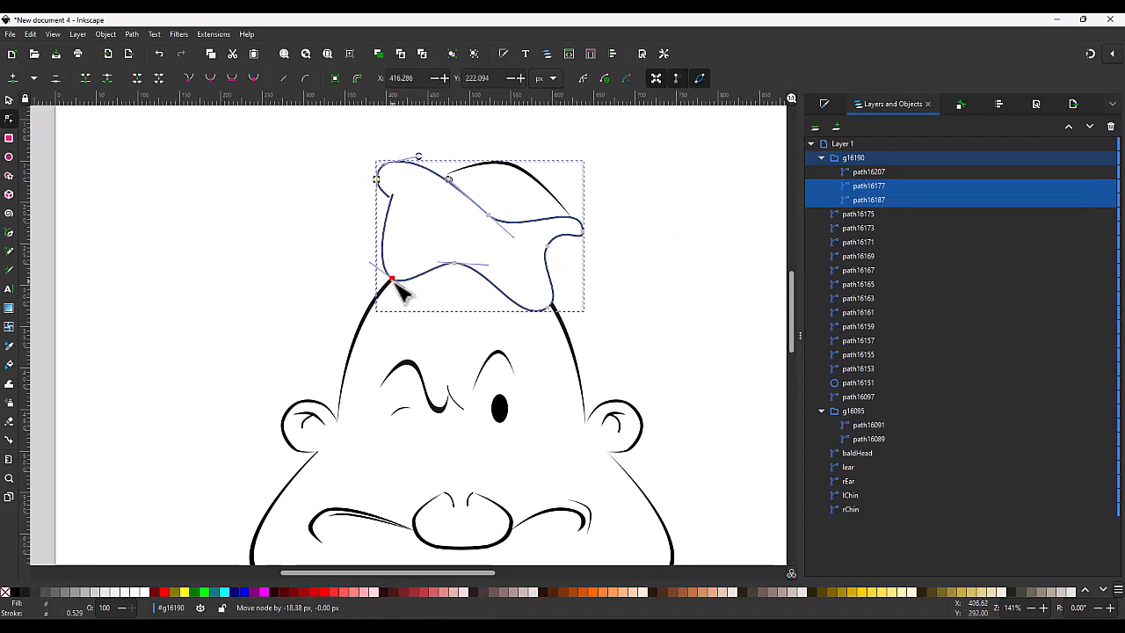
{"action": "left_click", "coordinate": [452, 265]}
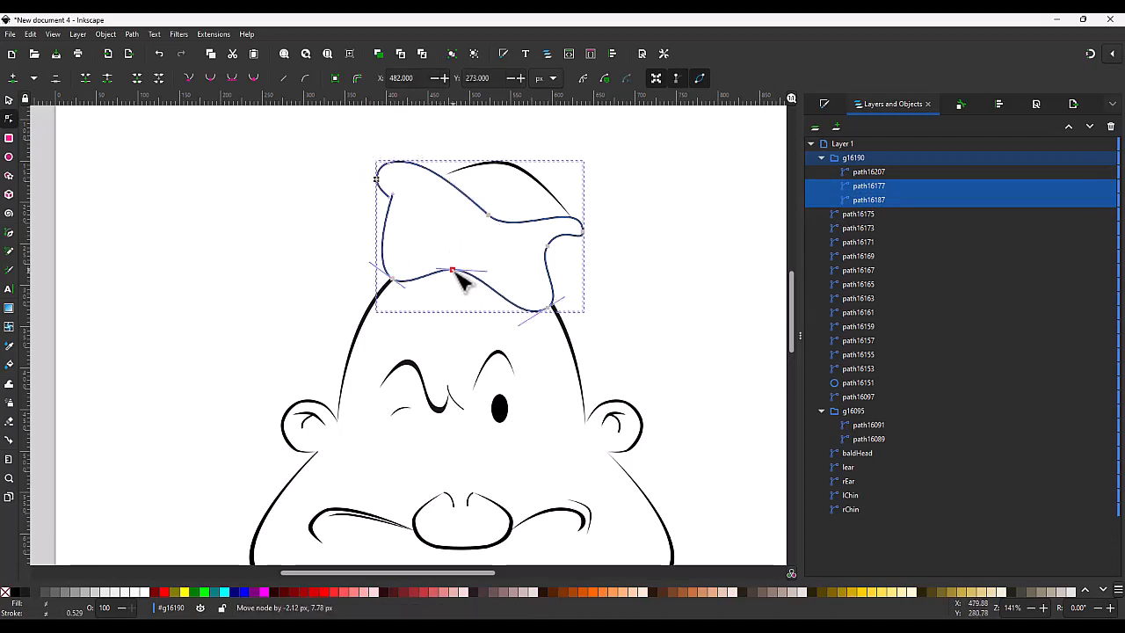
Round the right curl on both cap paths, moving its inner node to about X 604, Y 259 px and the dip node to X 522, Y 210 px.
{"action": "left_click_drag", "start_coordinate": [570, 219], "coordinate": [584, 255]}
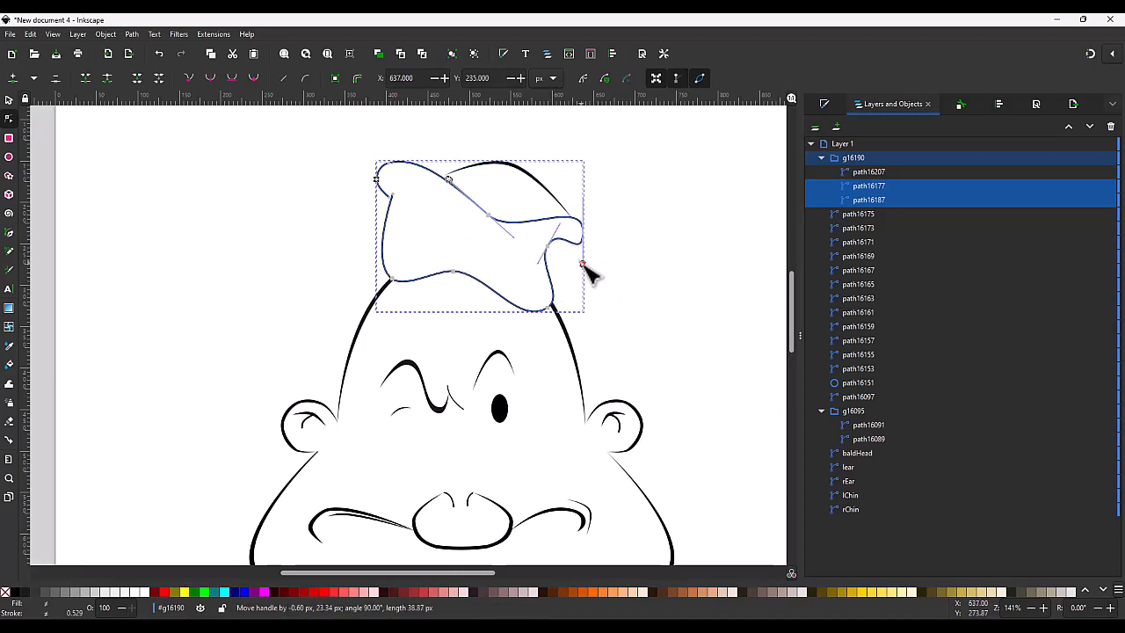
{"action": "left_click_drag", "start_coordinate": [527, 234], "coordinate": [555, 252]}
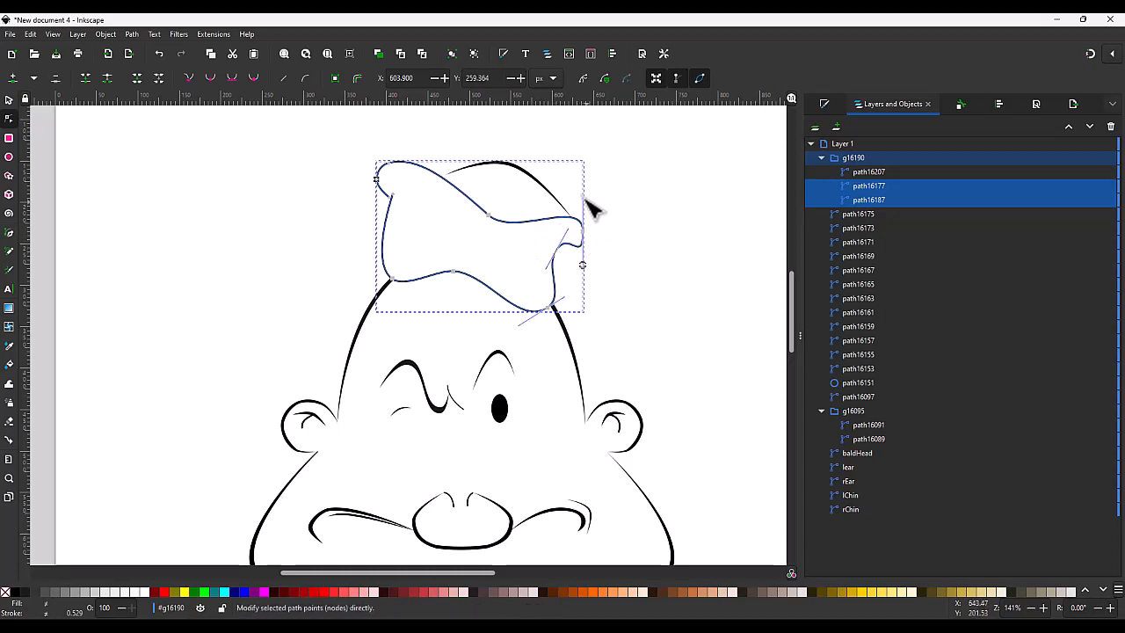
{"action": "left_click_drag", "start_coordinate": [583, 199], "coordinate": [583, 184]}
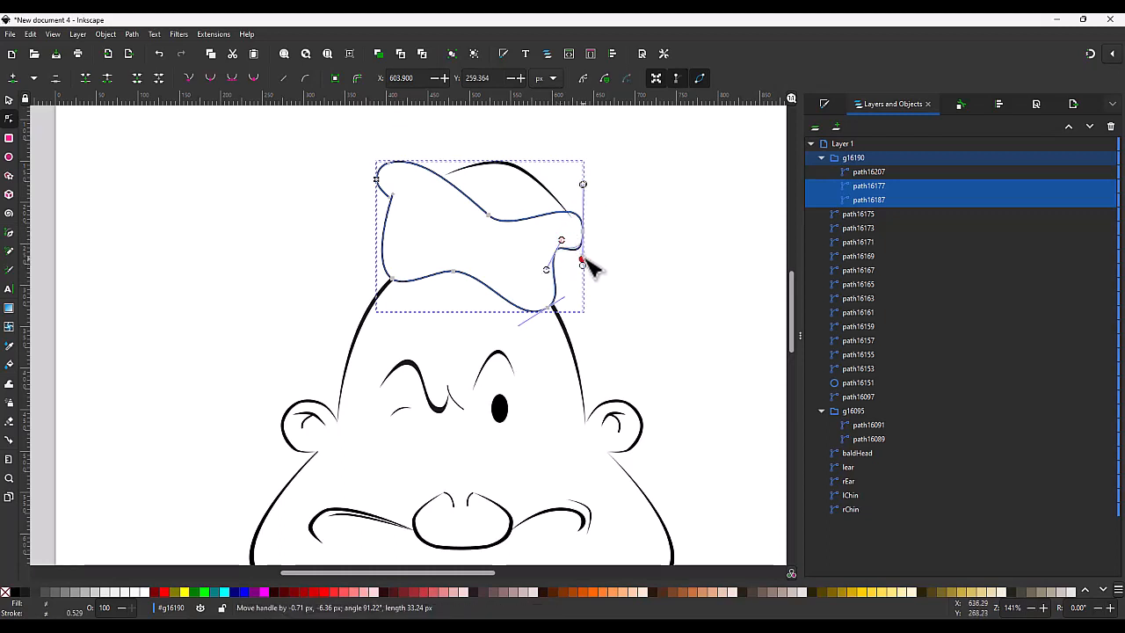
{"action": "left_click_drag", "start_coordinate": [585, 268], "coordinate": [495, 209]}
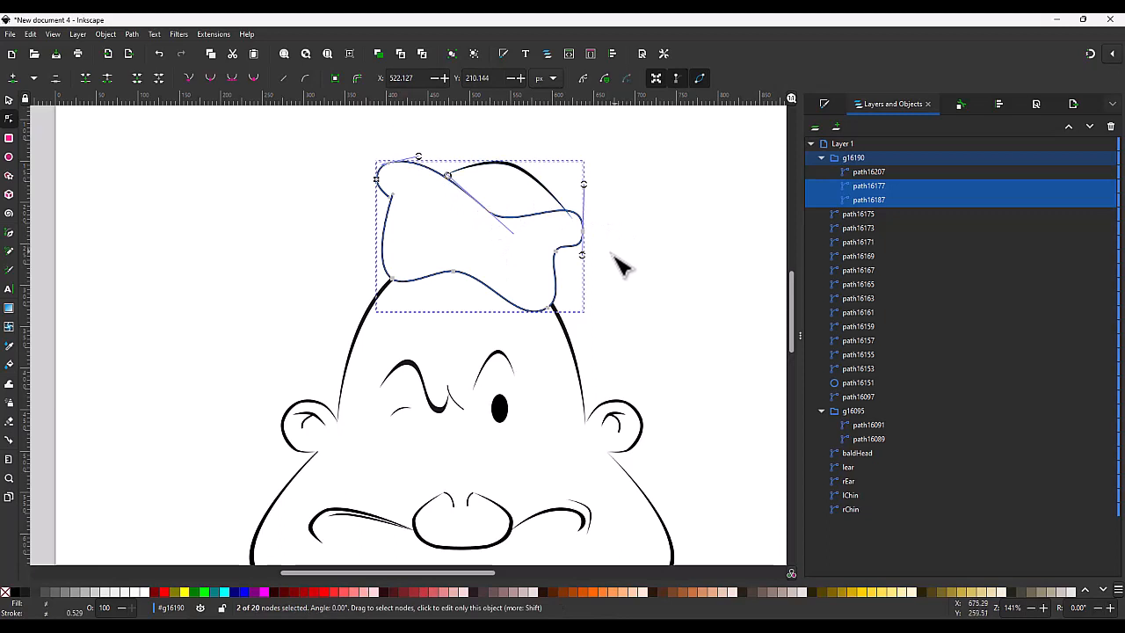
Sharpen the bottom right and bottom left corners of both cap paths by adjusting their corner node handles.
{"action": "left_click_drag", "start_coordinate": [570, 320], "coordinate": [559, 286]}
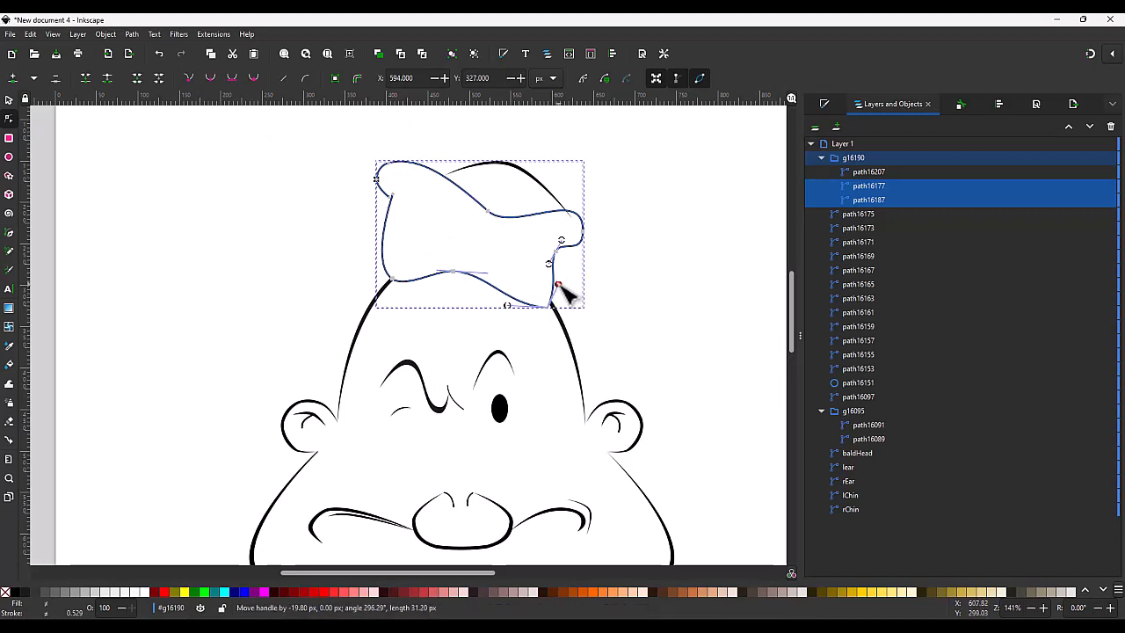
{"action": "left_click_drag", "start_coordinate": [449, 292], "coordinate": [379, 256]}
{"action": "left_click_drag", "start_coordinate": [410, 294], "coordinate": [415, 285]}
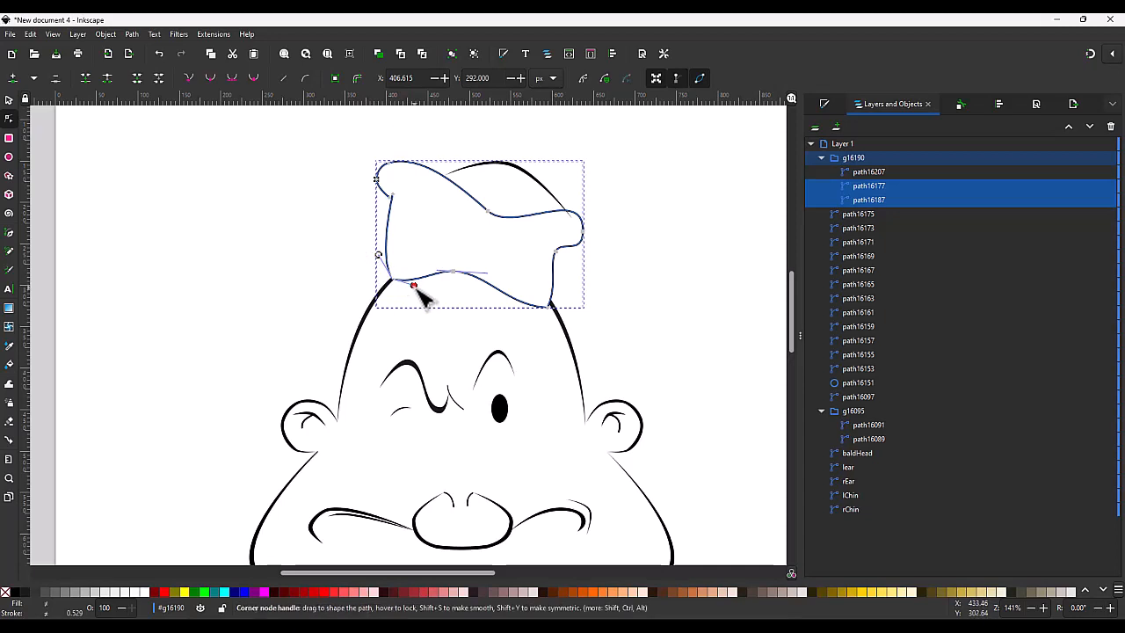
Move the crown arc's right end node onto the right curl at about X 614, Y 210 px and deselect it.
{"action": "key", "text": "s"}
{"action": "left_click", "coordinate": [549, 195]}
{"action": "key", "text": "n"}
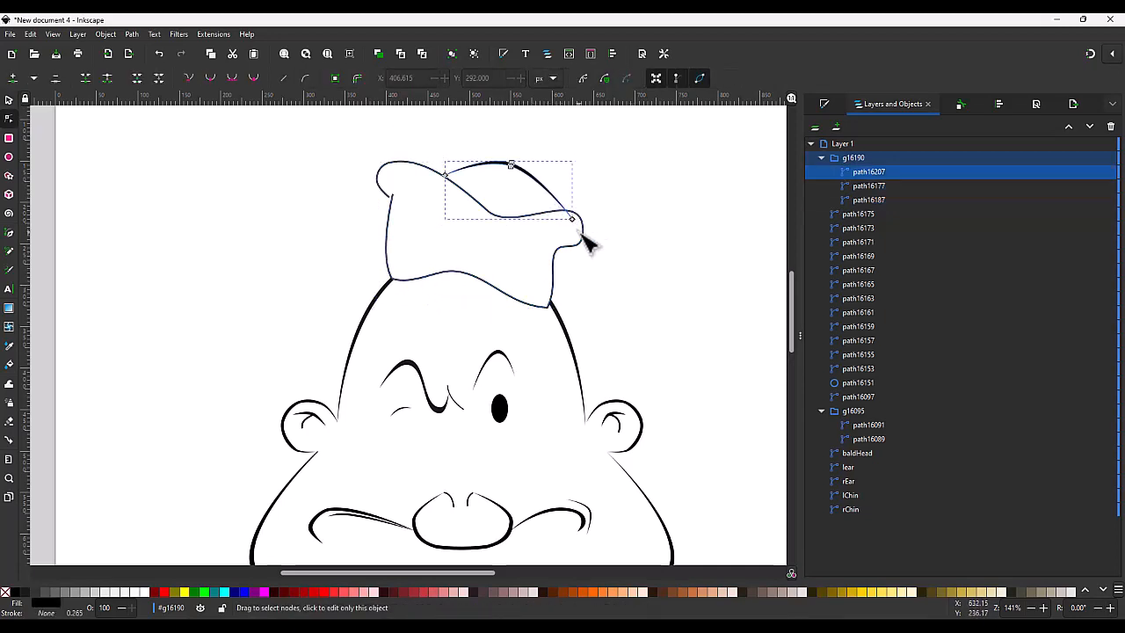
{"action": "left_click", "coordinate": [563, 211]}
{"action": "left_click", "coordinate": [618, 220]}
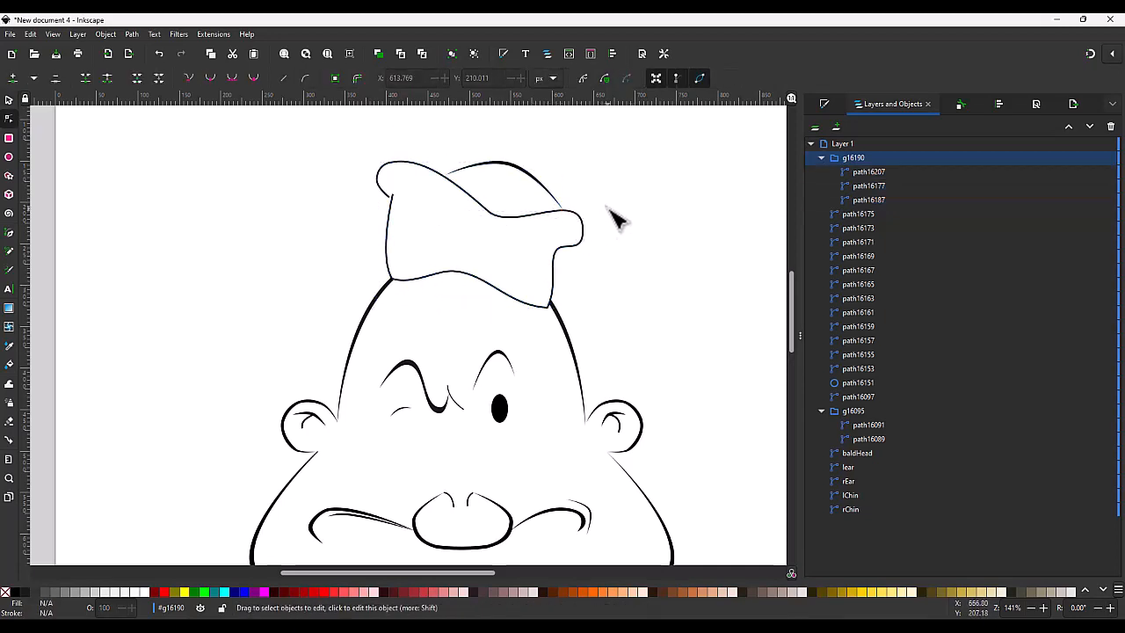
Shift the right curl and bottom right corner nodes of both cap paths 11 px to the right.
{"action": "scroll", "coordinate": [617, 220], "scroll_direction": "down", "scroll_amount": 3}
{"action": "scroll", "coordinate": [615, 233], "scroll_direction": "up", "scroll_amount": 2}
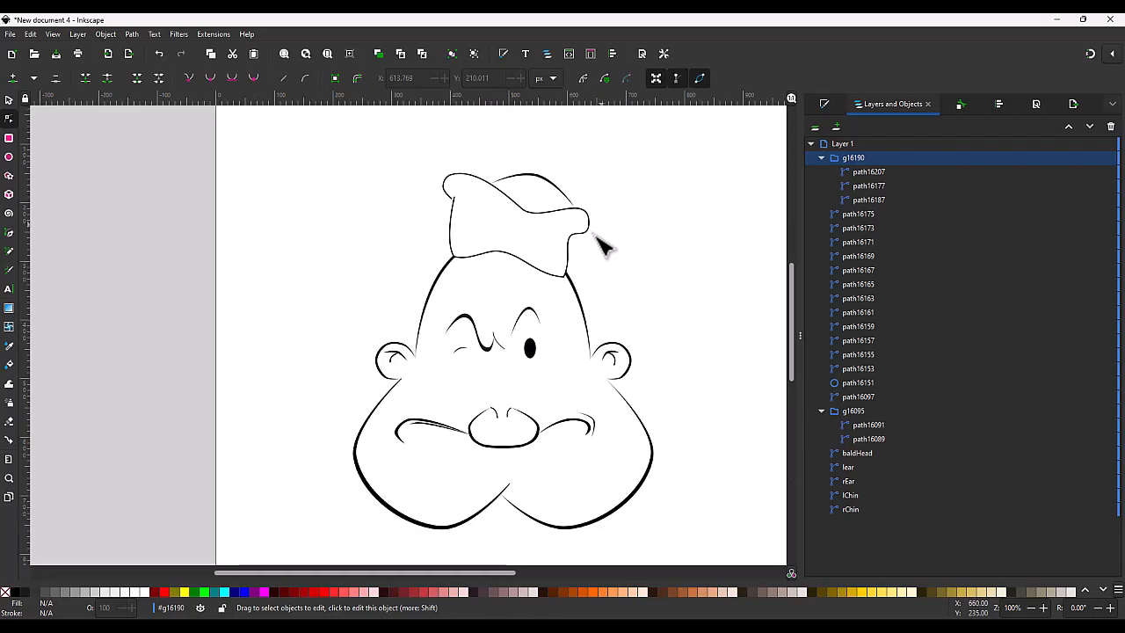
{"action": "left_click", "coordinate": [581, 272]}
{"action": "left_click", "coordinate": [569, 294], "text": "shift"}
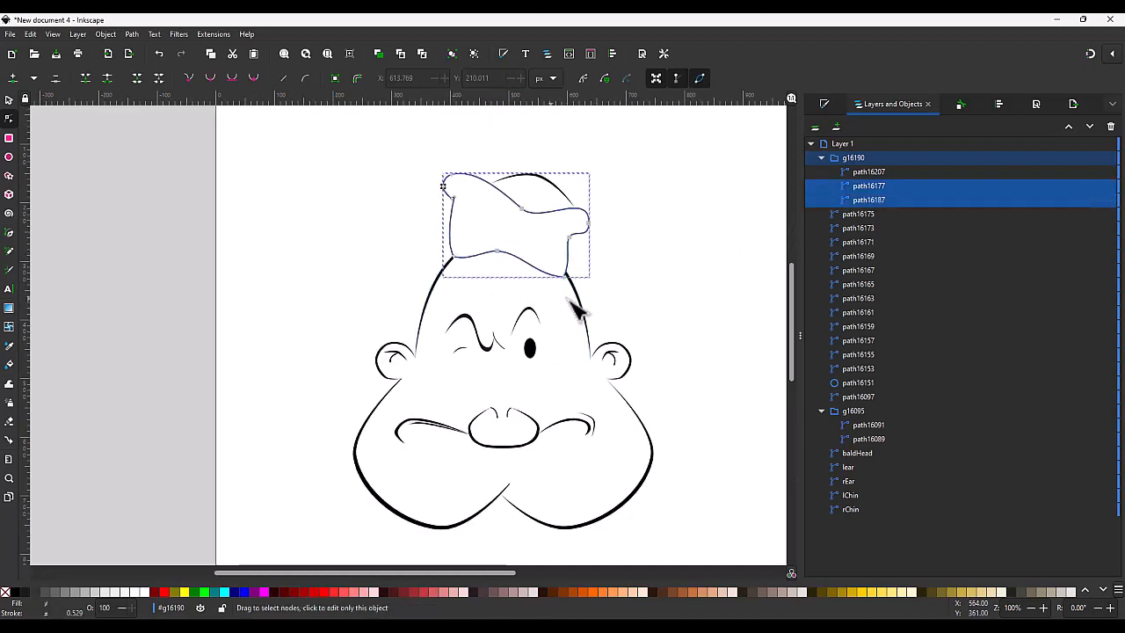
{"action": "left_click_drag", "start_coordinate": [628, 305], "coordinate": [533, 177]}
{"action": "left_click_drag", "start_coordinate": [570, 280], "coordinate": [578, 282]}
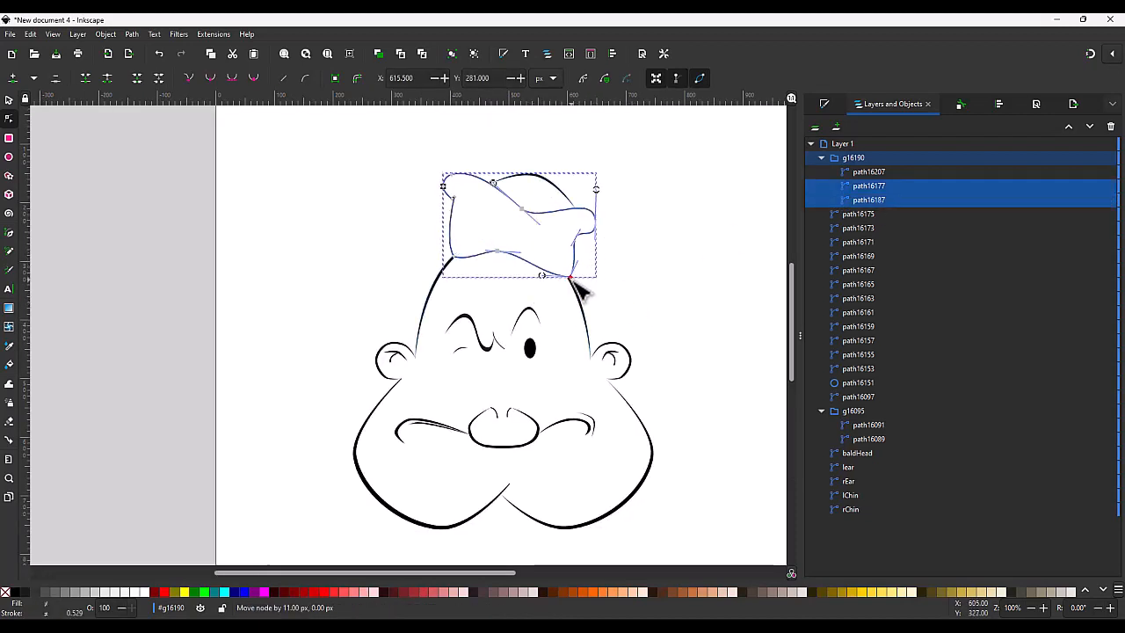
Give the cap's black outline a 3 px stroke width with round caps, and deselect it.
{"action": "left_click", "coordinate": [533, 226]}
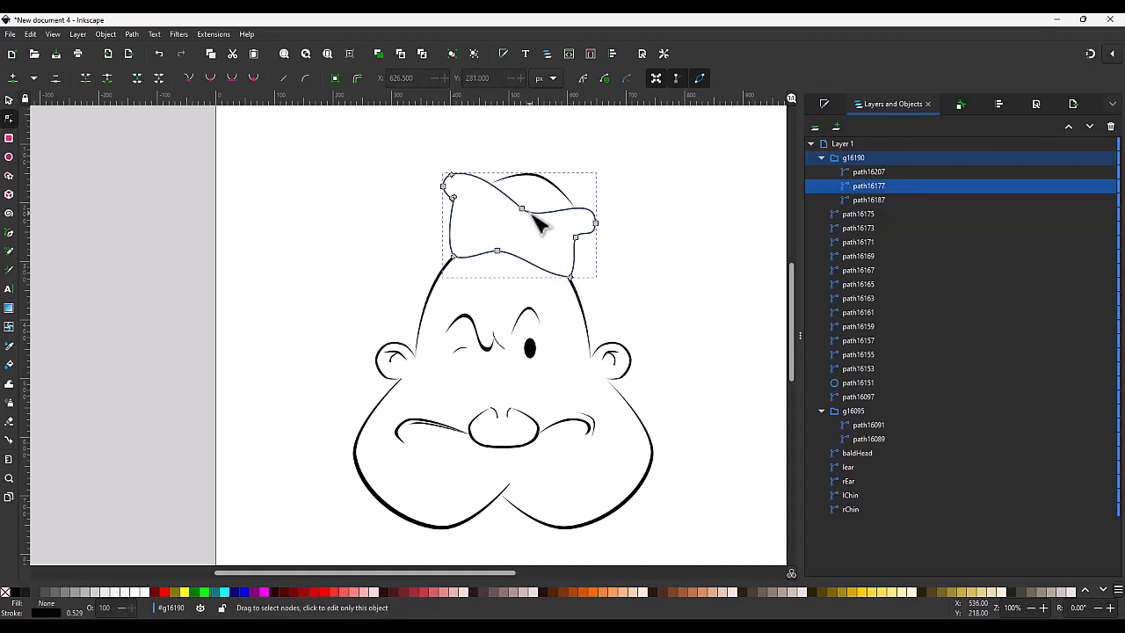
{"action": "left_click", "coordinate": [823, 104]}
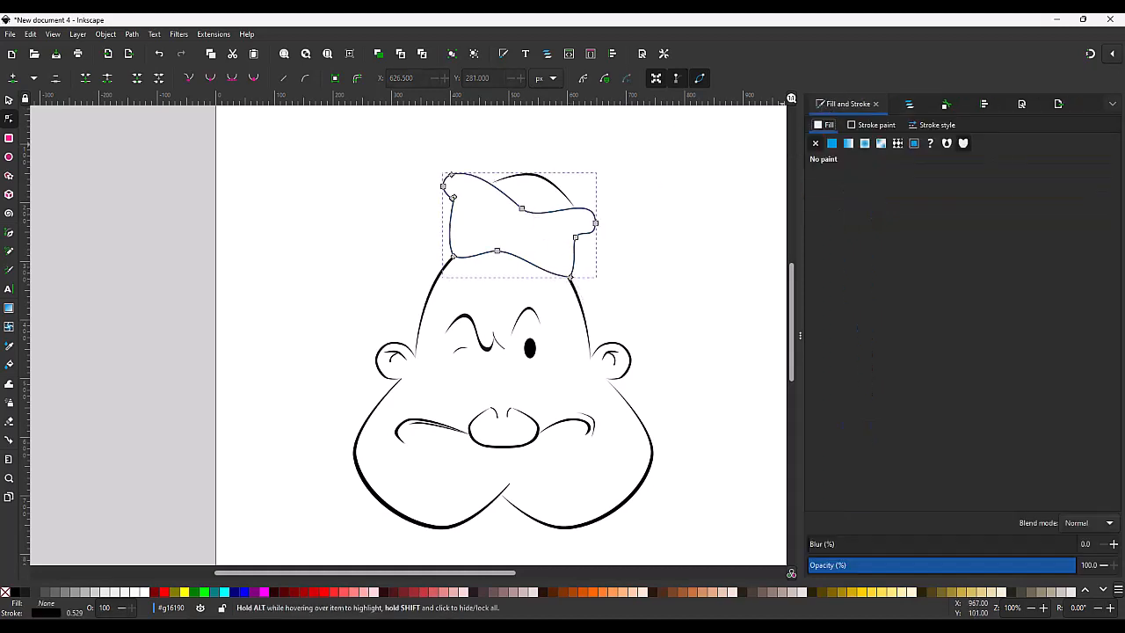
{"action": "scroll", "coordinate": [448, 202], "scroll_direction": "up", "scroll_amount": 4}
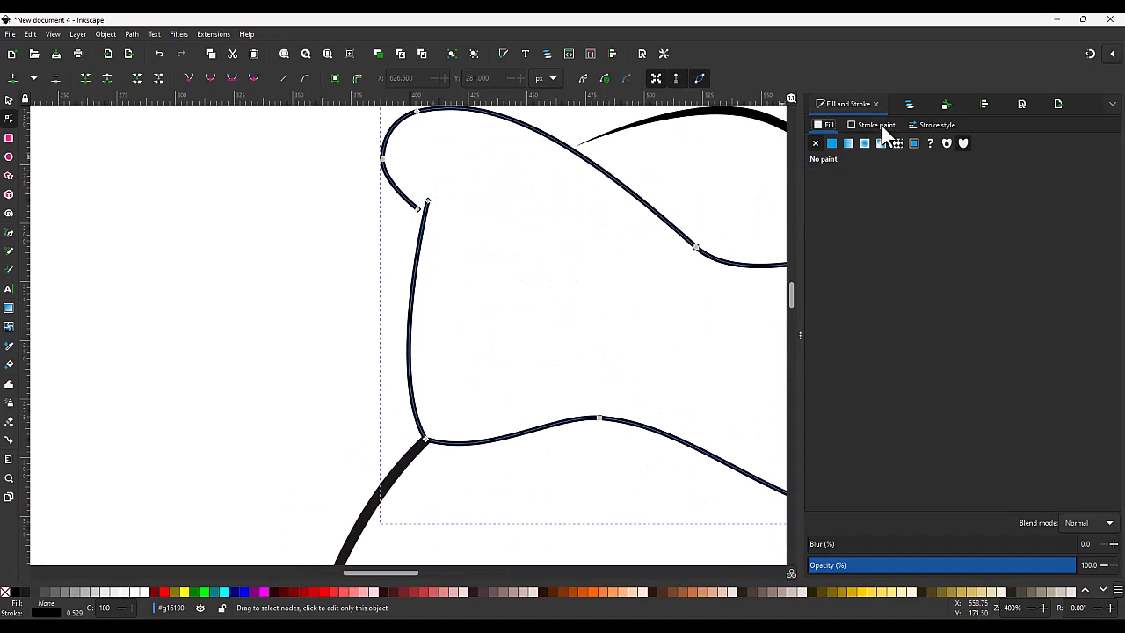
{"action": "left_click", "coordinate": [876, 124]}
{"action": "left_click", "coordinate": [935, 125]}
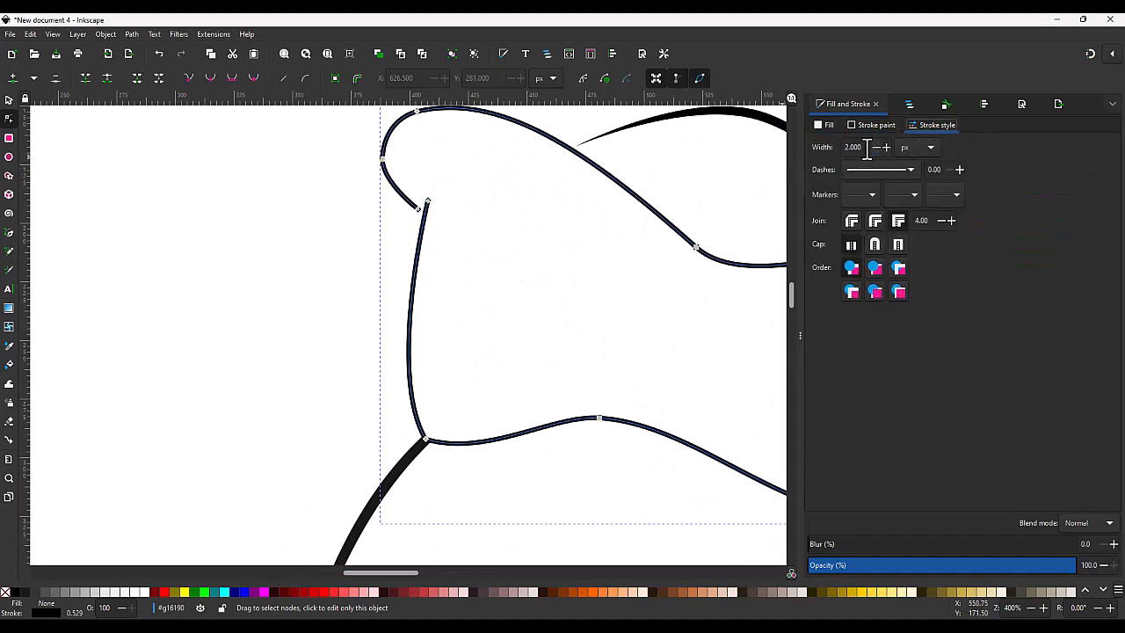
{"action": "left_click", "coordinate": [874, 246]}
{"action": "type", "text": "3"}
{"action": "key", "text": "Return"}
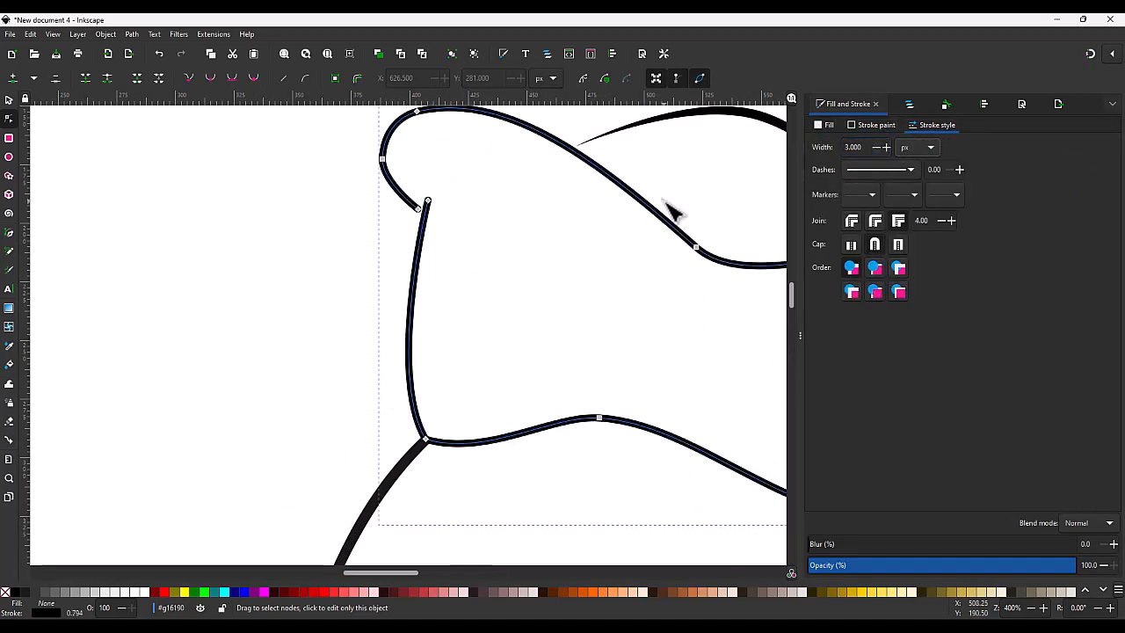
{"action": "scroll", "coordinate": [524, 272], "scroll_direction": "down", "scroll_amount": 3}
{"action": "key", "text": "s"}
{"action": "left_click", "coordinate": [722, 332]}
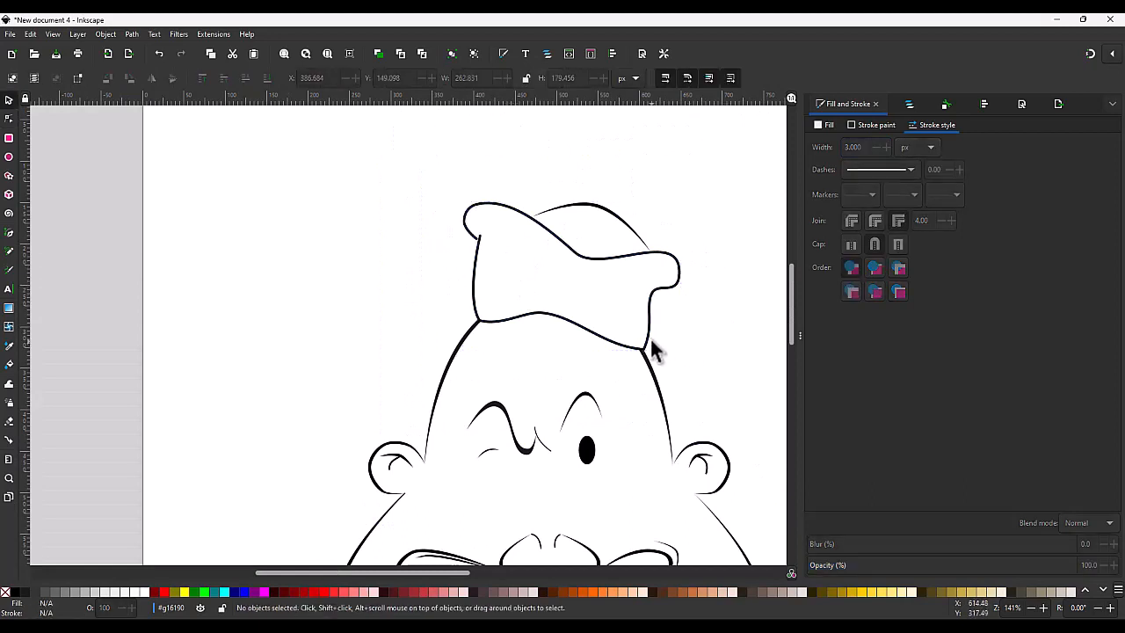
Lower all nodes of the cap's black outline except those on its bottom edge by about 20 px.
{"action": "left_click", "coordinate": [645, 345]}
{"action": "scroll", "coordinate": [652, 361], "scroll_direction": "up", "scroll_amount": 1}
{"action": "key", "text": "n"}
{"action": "scroll", "coordinate": [654, 328], "scroll_direction": "down", "scroll_amount": 1}
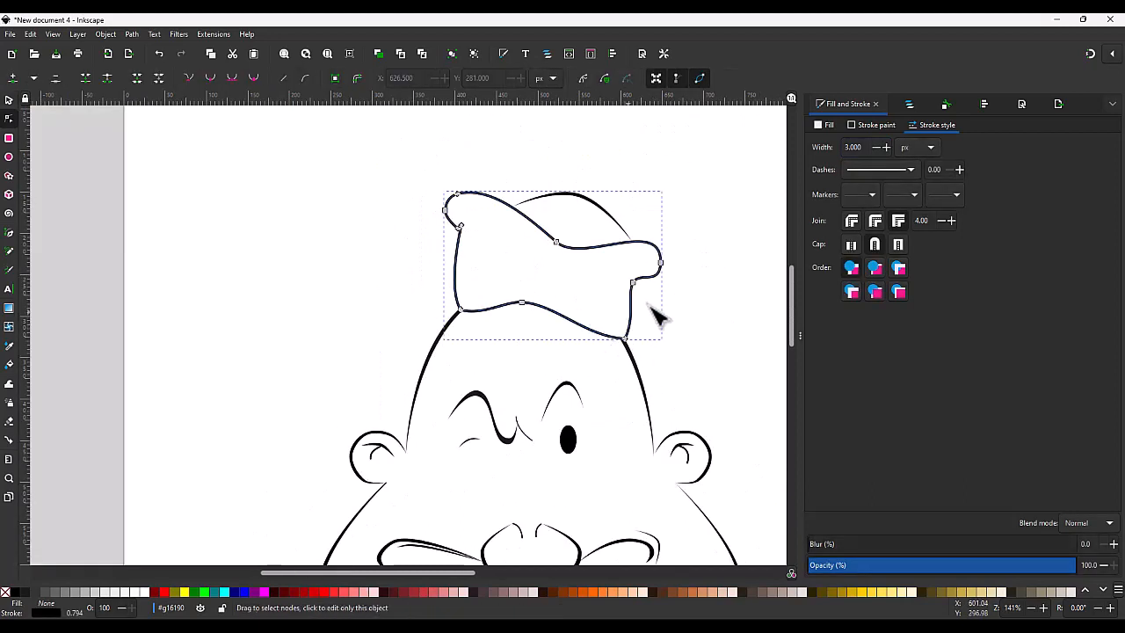
{"action": "left_click_drag", "start_coordinate": [683, 295], "coordinate": [393, 156]}
{"action": "left_click_drag", "start_coordinate": [461, 226], "coordinate": [464, 243]}
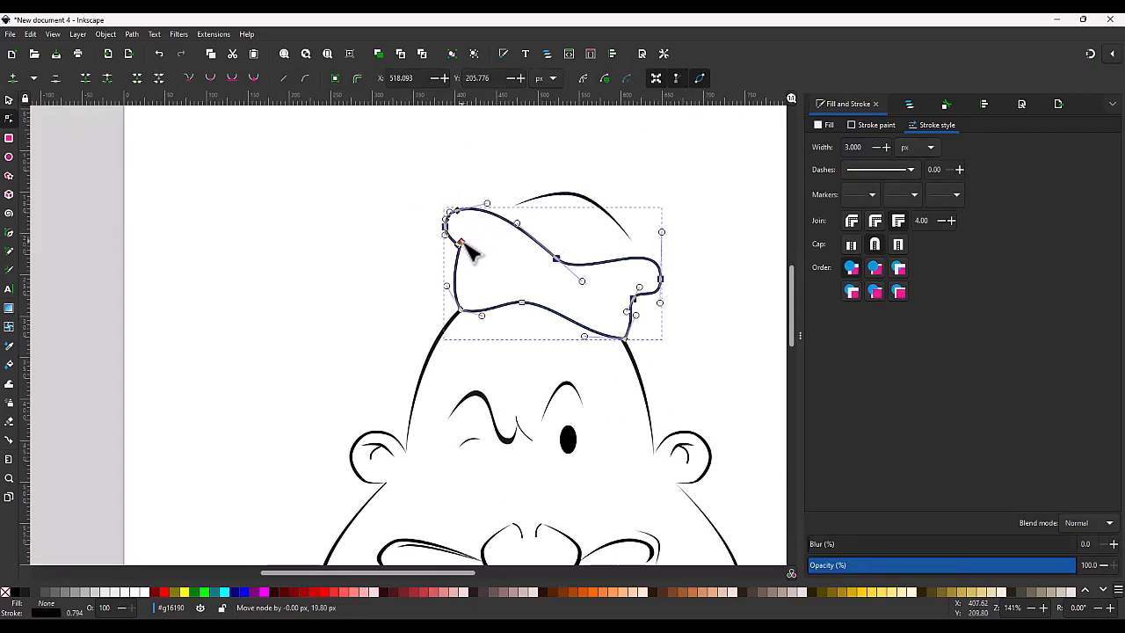
Move the crown arc down against the lowered cap to about X 472, Y 172 px and deselect it.
{"action": "key", "text": "s"}
{"action": "left_click_drag", "start_coordinate": [578, 195], "coordinate": [588, 231]}
{"action": "scroll", "coordinate": [653, 220], "scroll_direction": "down", "scroll_amount": 2}
{"action": "left_click", "coordinate": [712, 296]}
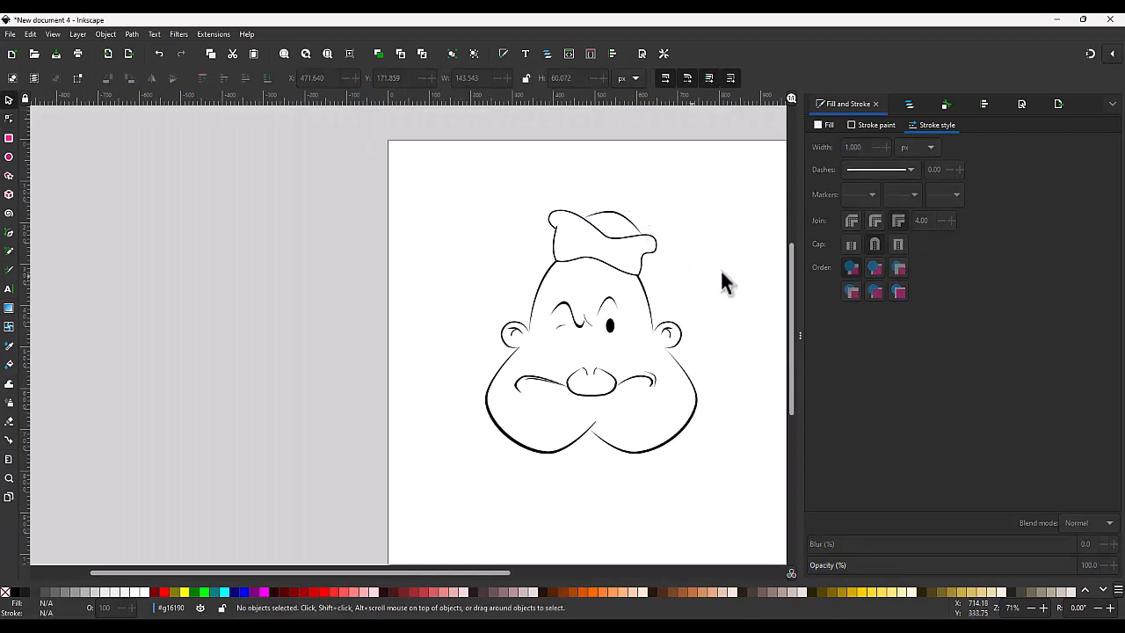
Draw a thin closed six-node shape about 182 px wide and 144 px high inside the left cheek's lower edge with the Bezier pen.
{"action": "key", "text": "ctrl"}
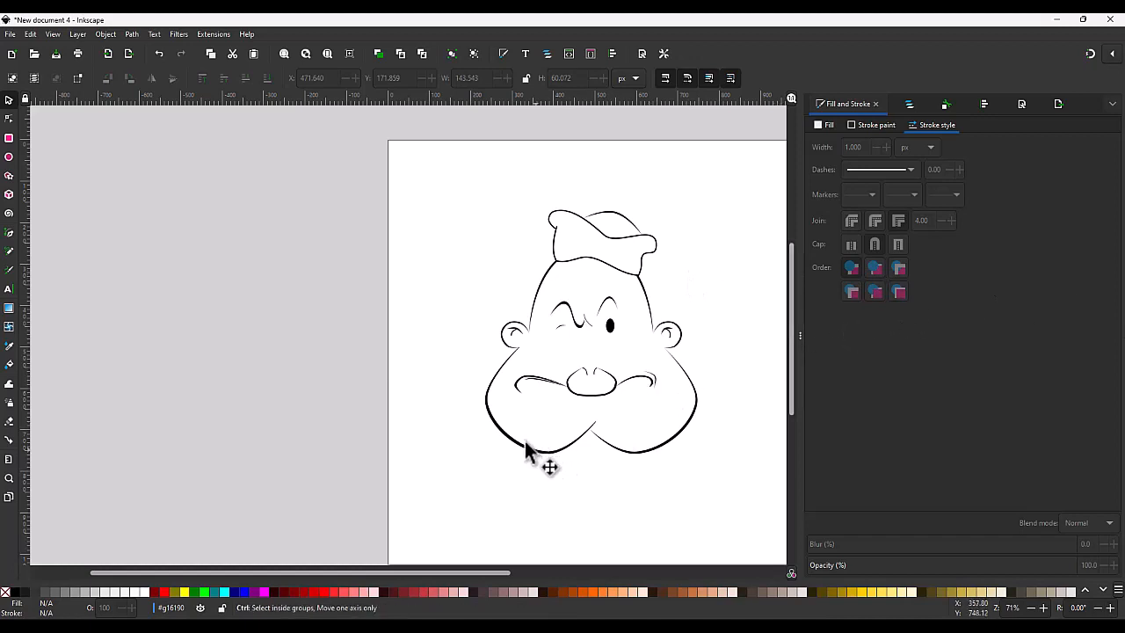
{"action": "scroll", "coordinate": [527, 451], "scroll_direction": "up", "scroll_amount": 2}
{"action": "key", "text": "b"}
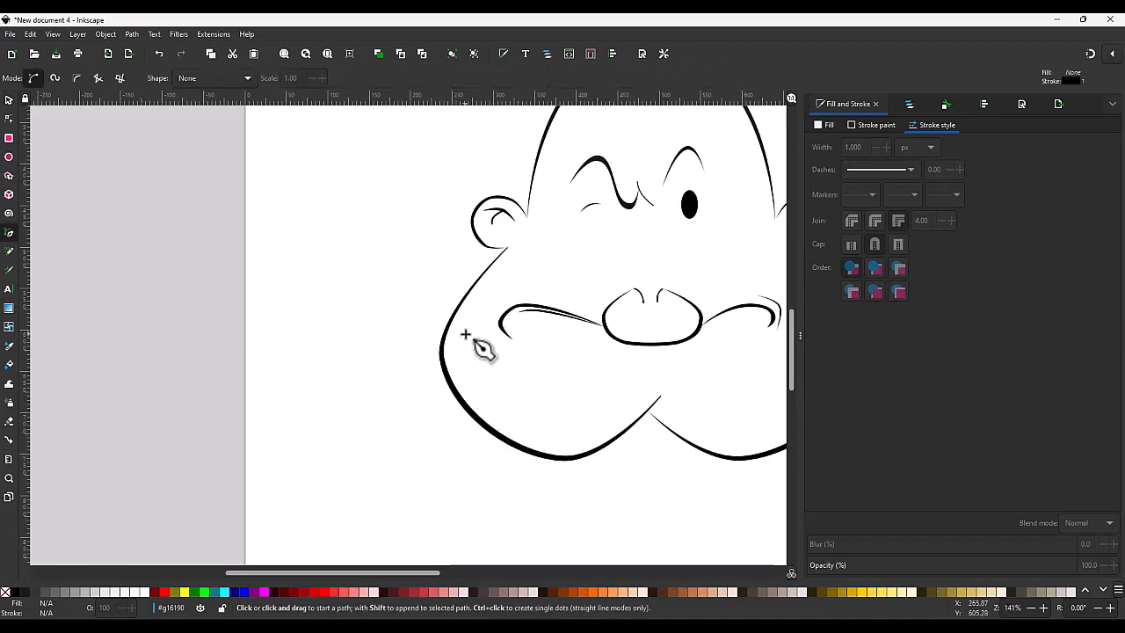
{"action": "left_click", "coordinate": [456, 331]}
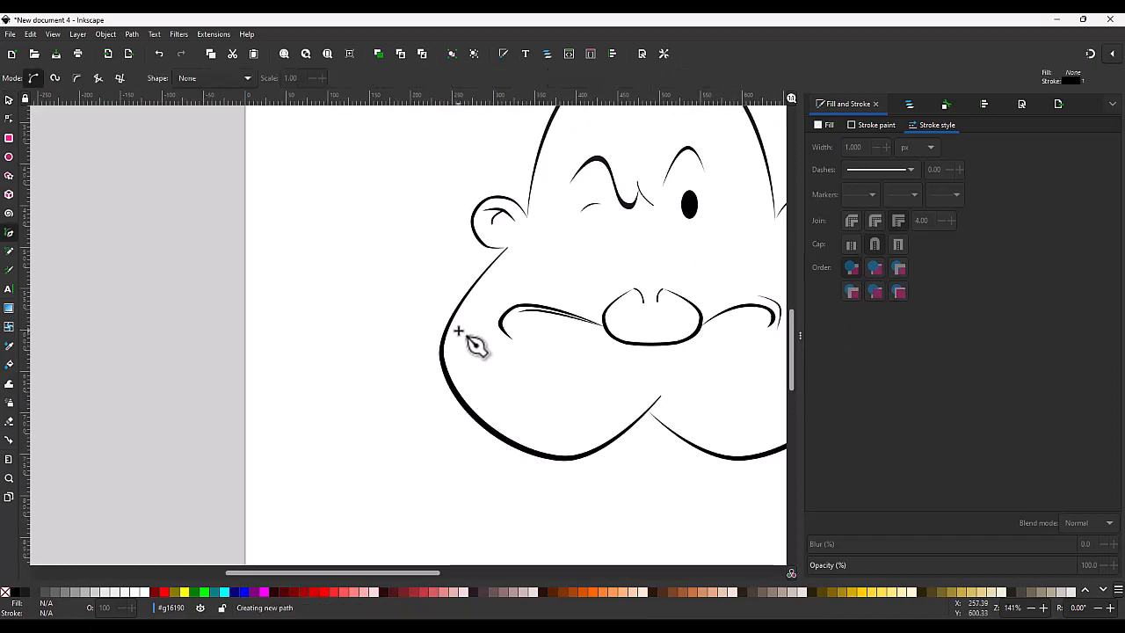
{"action": "left_click", "coordinate": [561, 451]}
{"action": "left_click", "coordinate": [601, 430]}
{"action": "left_click", "coordinate": [560, 447]}
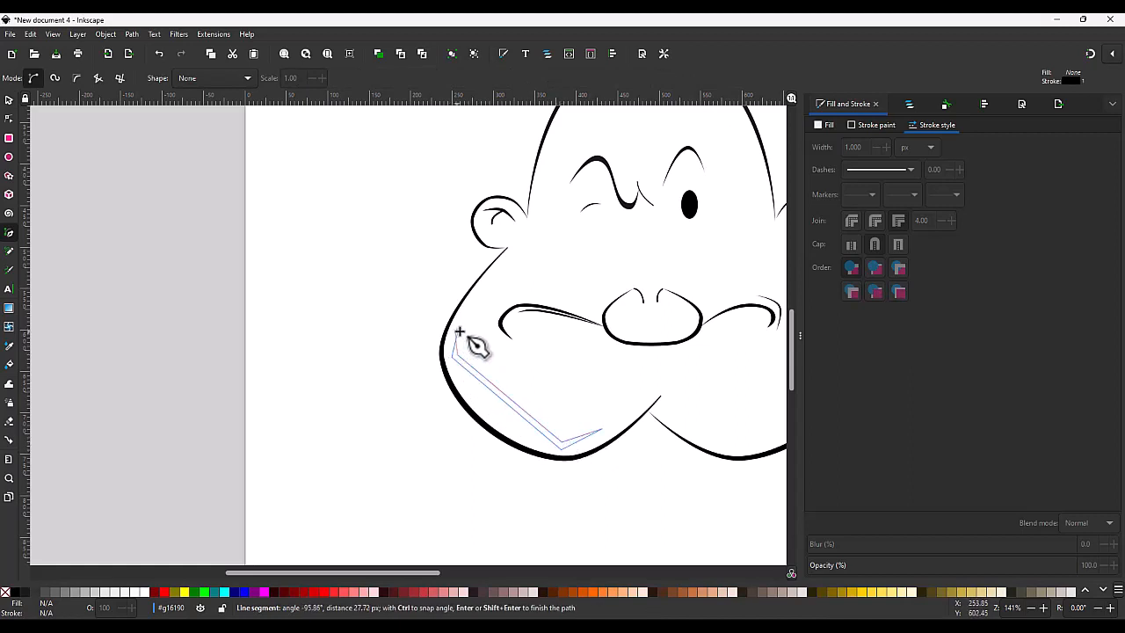
{"action": "left_click", "coordinate": [458, 331]}
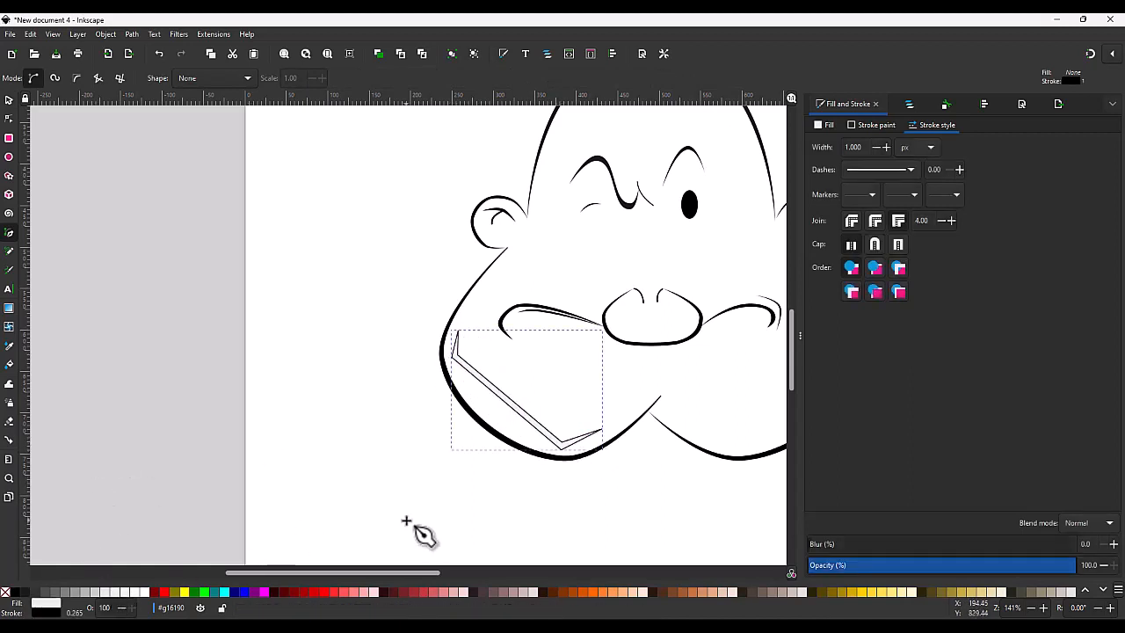
Make the four middle nodes of the left cheek shape smooth and remove its stroke, leaving a light gray crescent.
{"action": "key", "text": "n"}
{"action": "left_click_drag", "start_coordinate": [557, 495], "coordinate": [446, 363]}
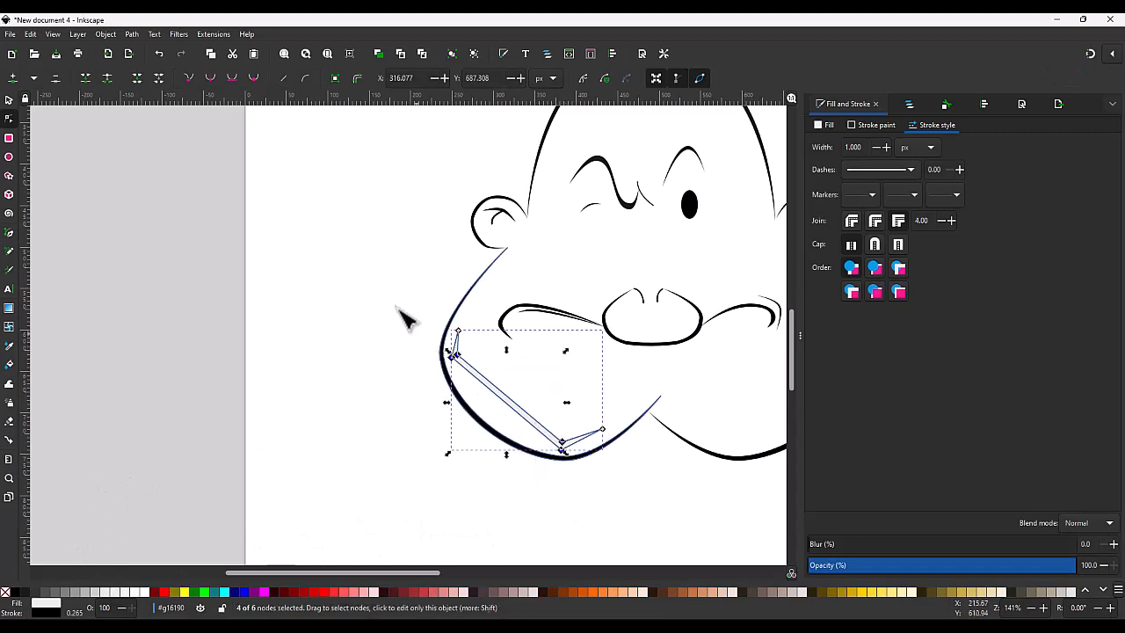
{"action": "left_click", "coordinate": [210, 78]}
{"action": "left_click", "coordinate": [10, 593], "text": "shift"}
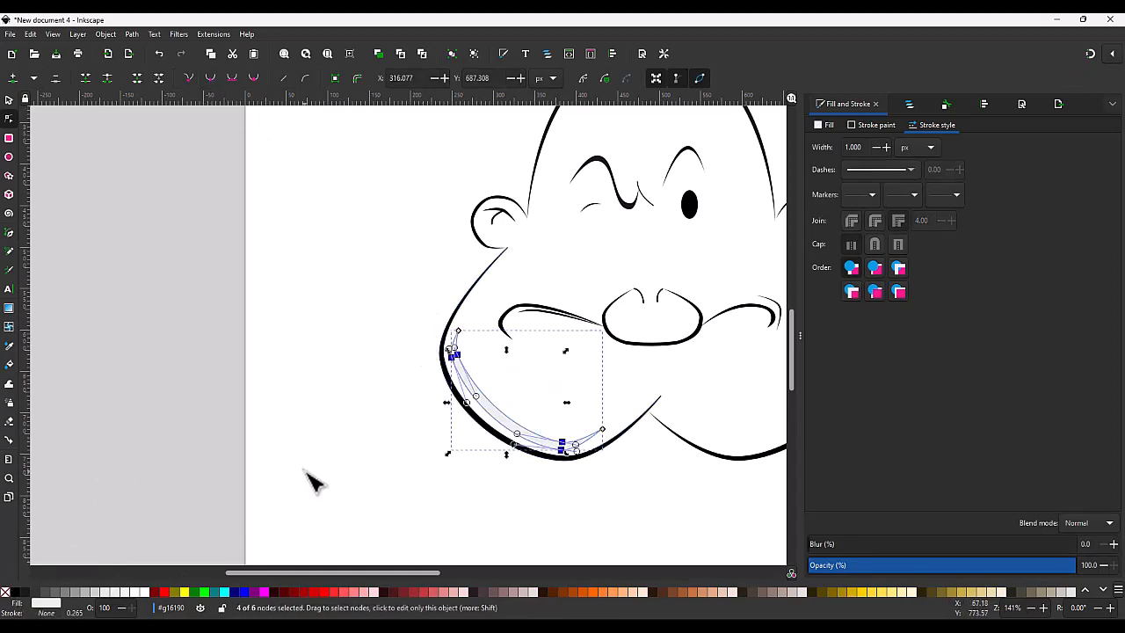
{"action": "key", "text": "s"}
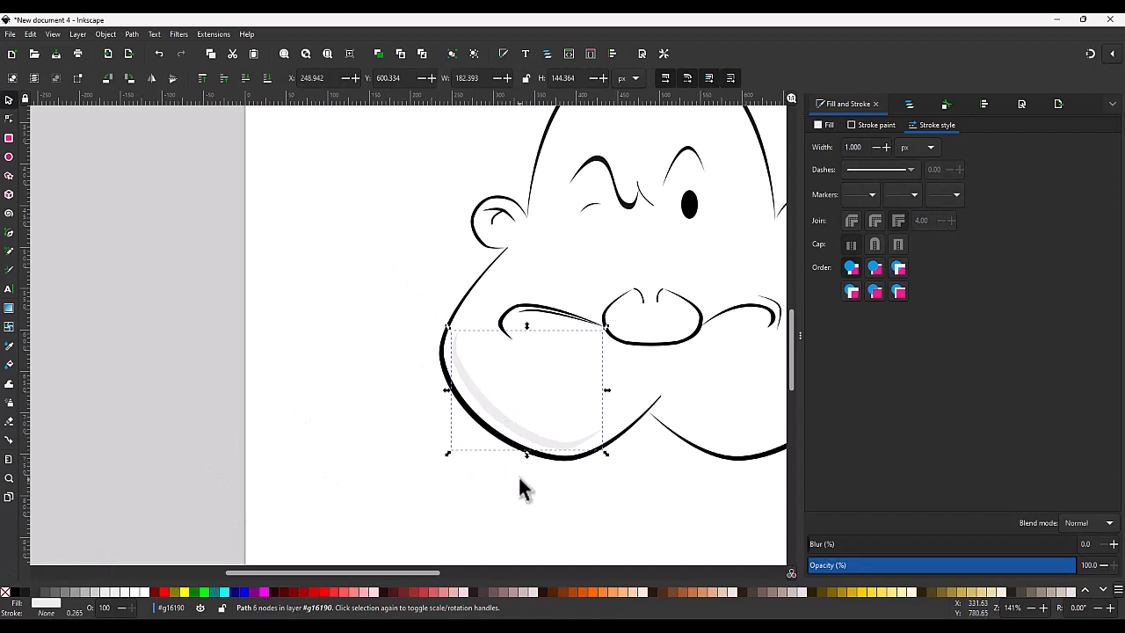
Move the whole left cheek shading closer to the cheek outline, to about X 245, Y 605 px.
{"action": "key", "text": "n"}
{"action": "mouse_move", "coordinate": [571, 482]}
{"action": "left_mouse_down"}
{"action": "mouse_move", "coordinate": [542, 439]}
{"action": "mouse_move", "coordinate": [426, 346]}
{"action": "left_mouse_up"}
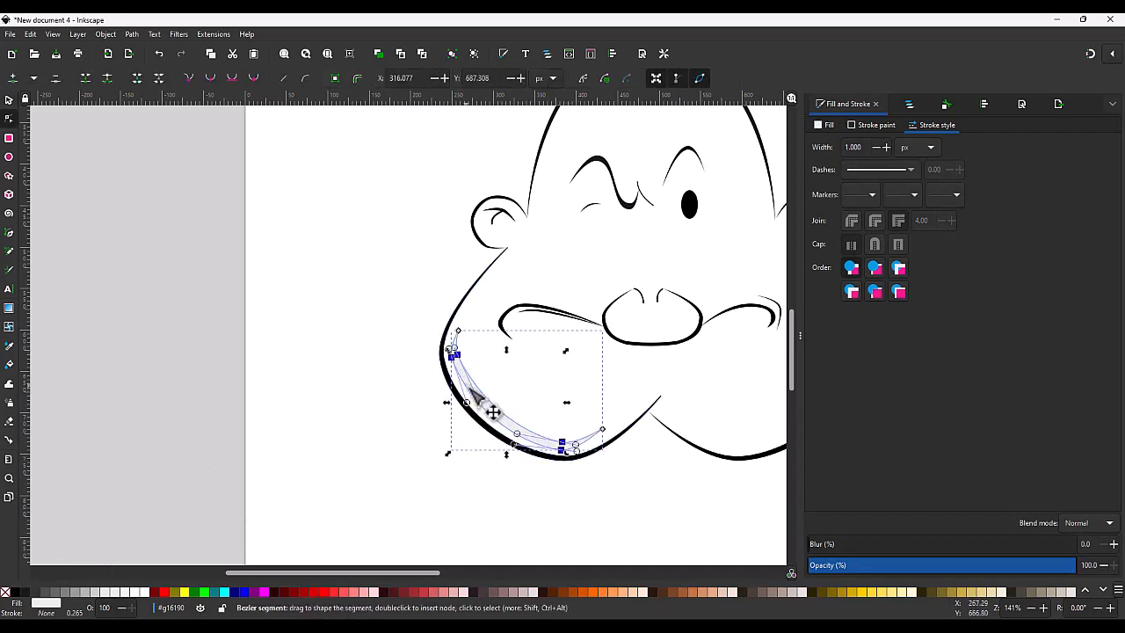
{"action": "scroll", "coordinate": [482, 423], "scroll_direction": "up", "scroll_amount": 2}
{"action": "key", "text": "s"}
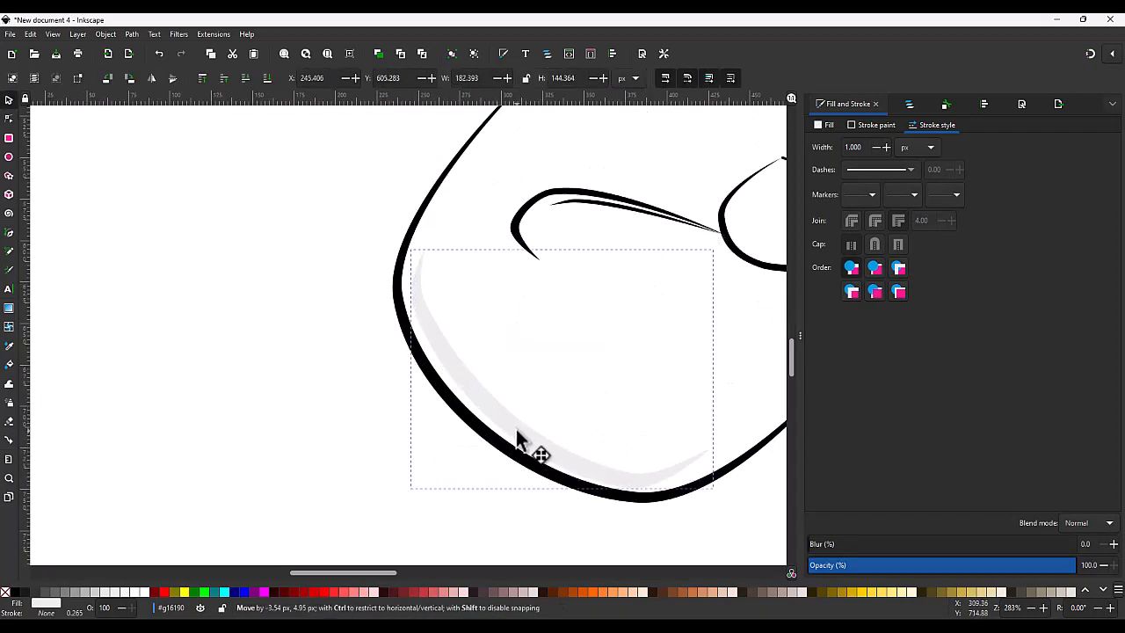
Thin the left cheek shading by moving its inner nodes to about X 379, Y 744 and X 251, Y 637 px and reshaping the inner curve.
{"action": "key", "text": "n"}
{"action": "left_click", "coordinate": [632, 472]}
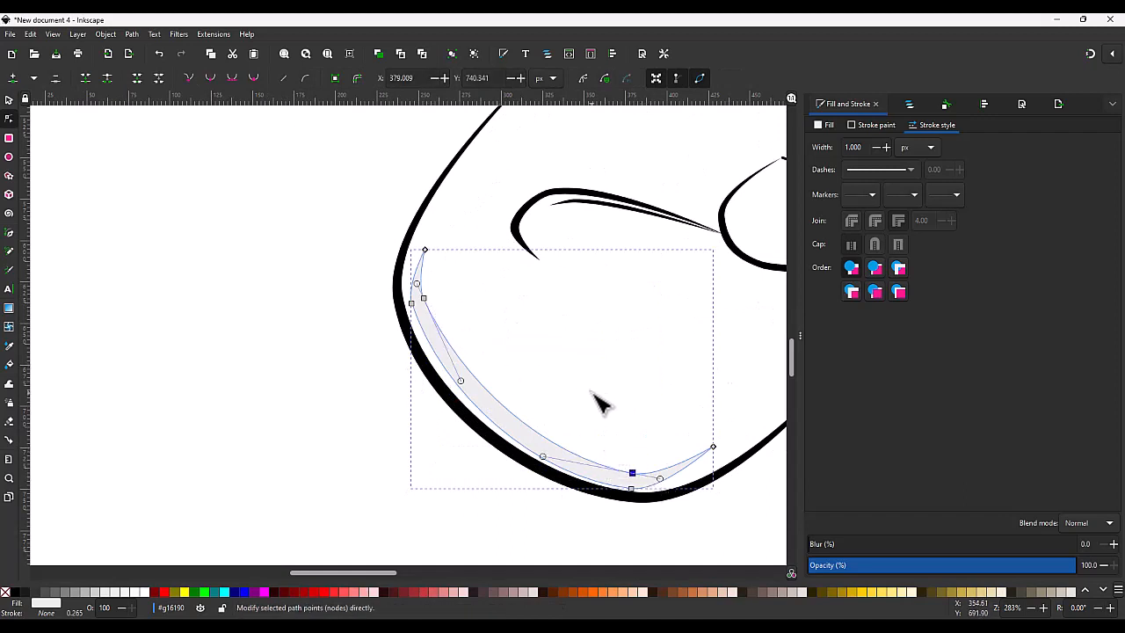
{"action": "left_click_drag", "start_coordinate": [636, 476], "coordinate": [637, 482]}
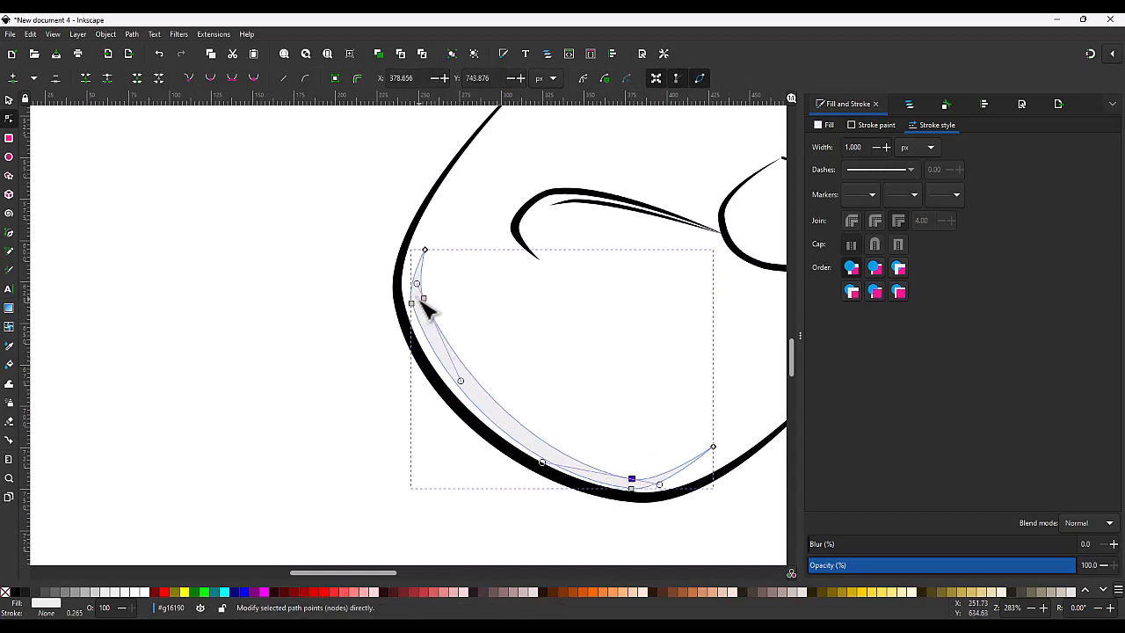
{"action": "left_click_drag", "start_coordinate": [424, 300], "coordinate": [421, 304]}
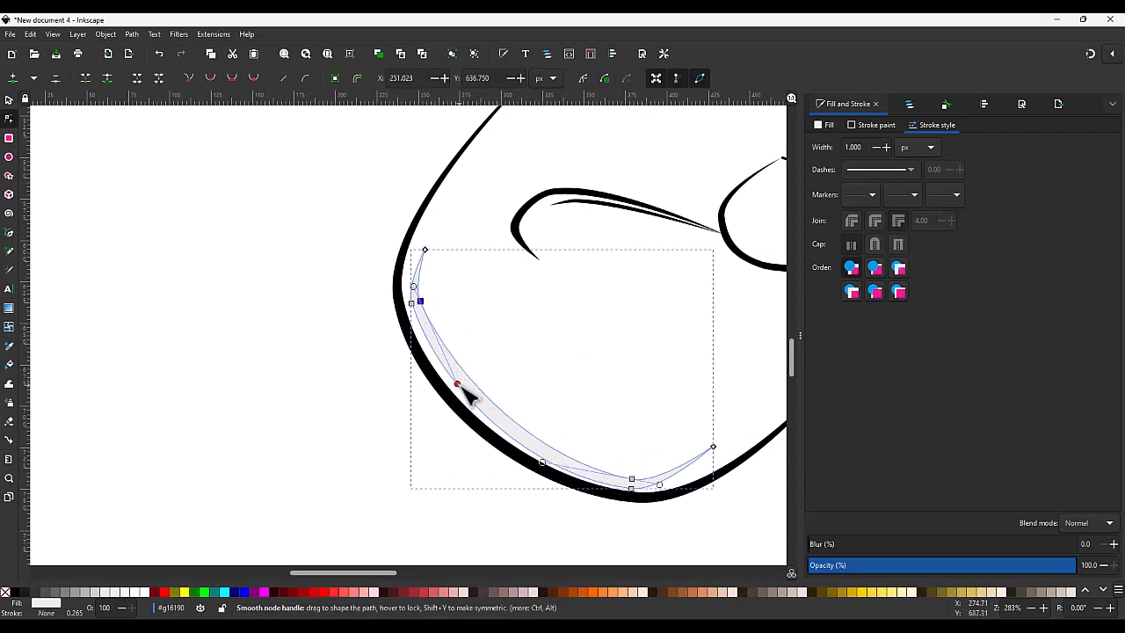
{"action": "left_click_drag", "start_coordinate": [458, 384], "coordinate": [464, 417]}
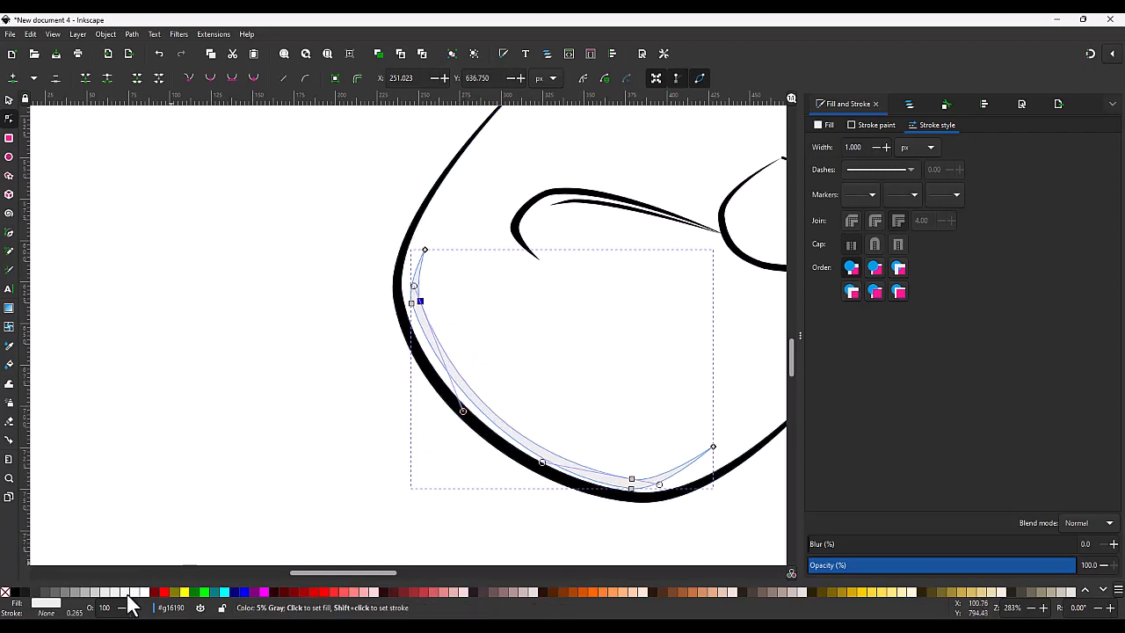
{"action": "left_click", "coordinate": [278, 470]}
{"action": "scroll", "coordinate": [312, 457], "scroll_direction": "down", "scroll_amount": 3}
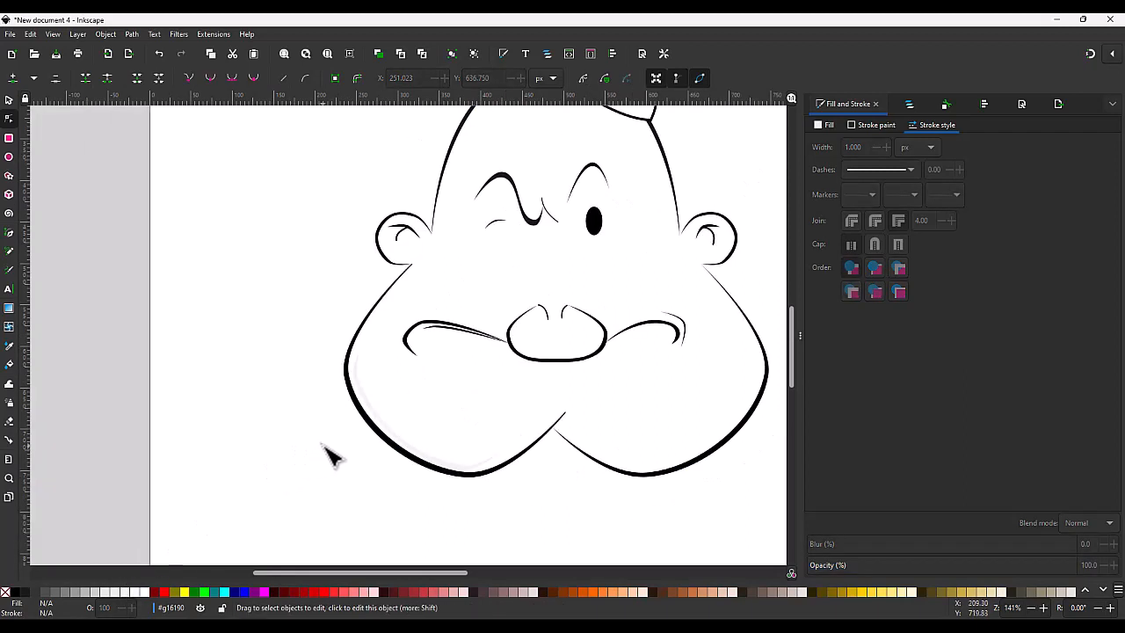
Extend both tips of the left cheek shading along the outline, shift its two bottom nodes about 10 px right and adjust the lower curve.
{"action": "scroll", "coordinate": [466, 461], "scroll_direction": "up", "scroll_amount": 3}
{"action": "left_click", "coordinate": [492, 450]}
{"action": "left_click_drag", "start_coordinate": [507, 431], "coordinate": [532, 434]}
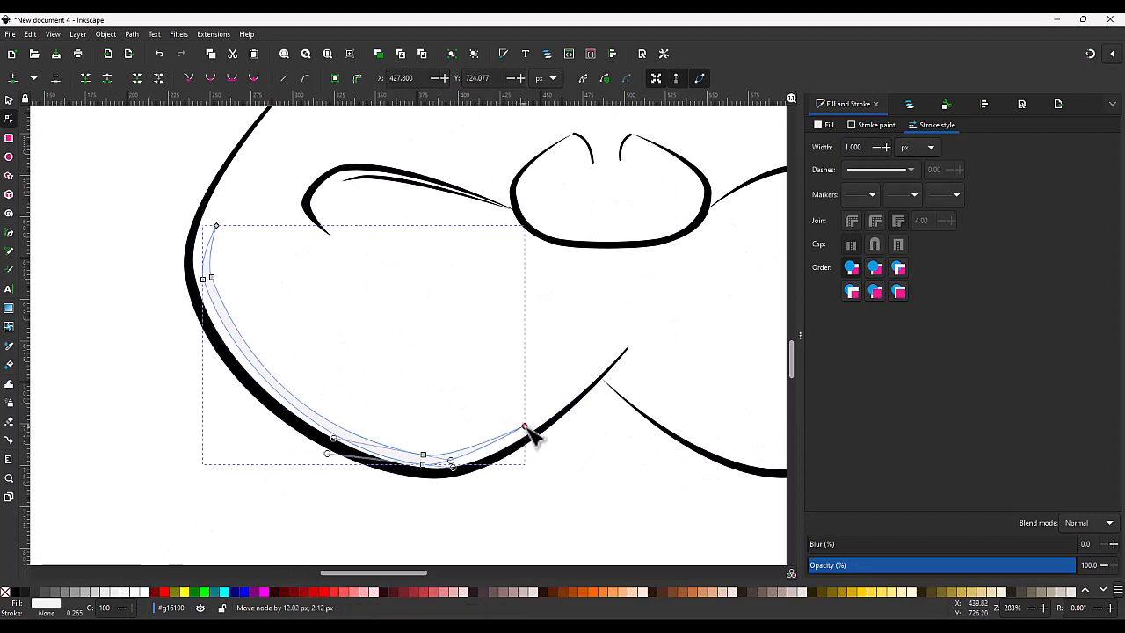
{"action": "mouse_move", "coordinate": [425, 465]}
{"action": "left_mouse_down"}
{"action": "mouse_move", "coordinate": [455, 471]}
{"action": "mouse_move", "coordinate": [445, 464]}
{"action": "left_mouse_up"}
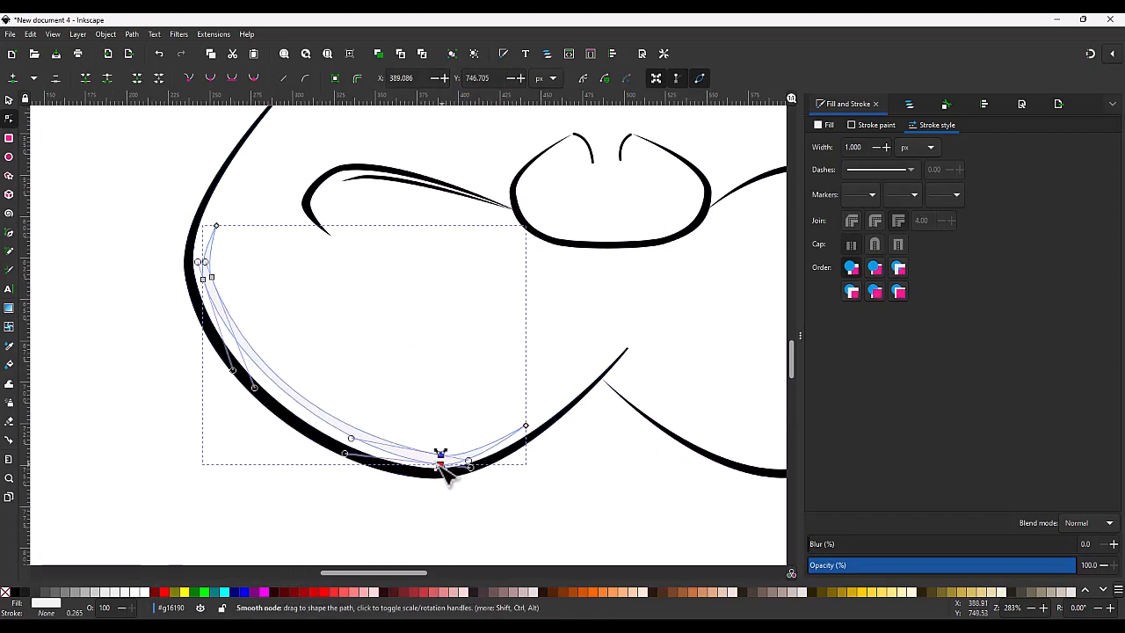
{"action": "left_click_drag", "start_coordinate": [352, 439], "coordinate": [315, 457]}
{"action": "left_click_drag", "start_coordinate": [220, 237], "coordinate": [220, 224]}
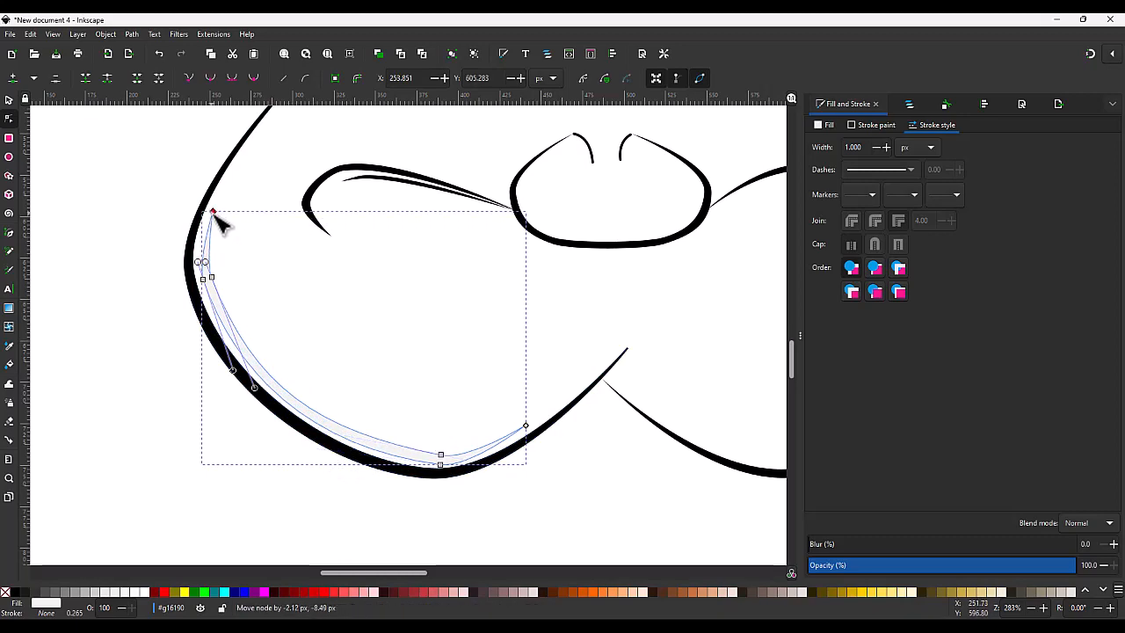
Place a horizontally mirrored duplicate of the left cheek shading inside the right cheek at about X 541, Y 597 px.
{"action": "scroll", "coordinate": [347, 325], "scroll_direction": "down", "scroll_amount": 4}
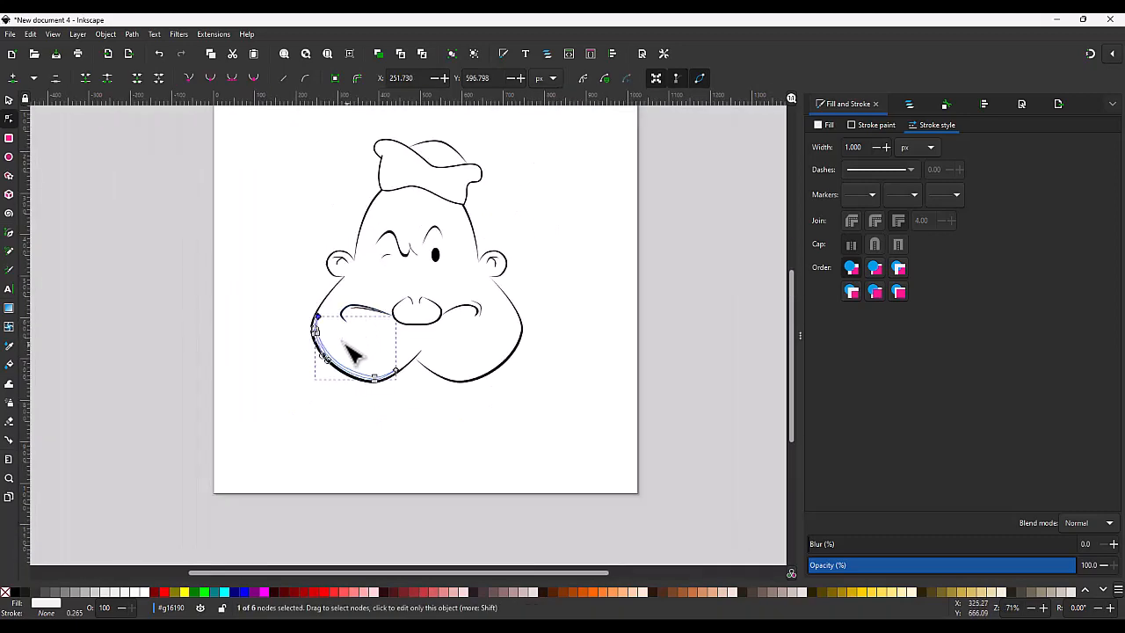
{"action": "key", "text": "s"}
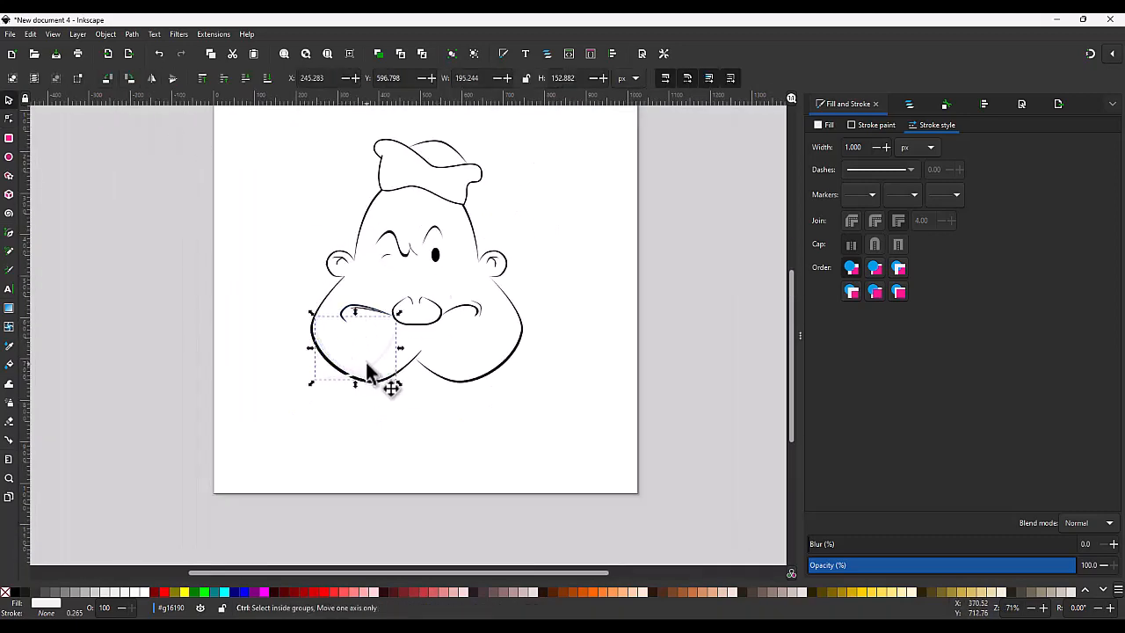
{"action": "left_click_drag", "start_coordinate": [368, 360], "coordinate": [489, 360]}
Fit the right cheek shading by pulling its three upper nodes inward and down, adjusting its curve and moving its lower tip to X 539, Y 729 px.
{"action": "scroll", "coordinate": [463, 387], "scroll_direction": "up", "scroll_amount": 4}
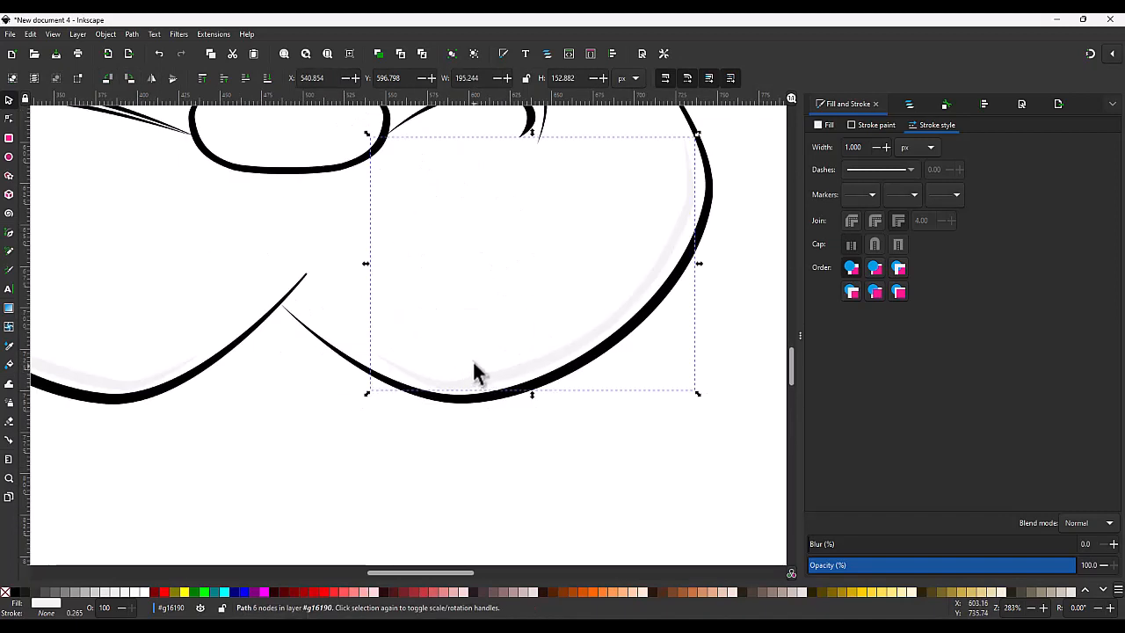
{"action": "key", "text": "n"}
{"action": "left_click_drag", "start_coordinate": [741, 235], "coordinate": [640, 113]}
{"action": "left_click_drag", "start_coordinate": [693, 205], "coordinate": [677, 233]}
{"action": "mouse_move", "coordinate": [643, 319]}
{"action": "left_mouse_down"}
{"action": "mouse_move", "coordinate": [658, 307]}
{"action": "mouse_move", "coordinate": [640, 344]}
{"action": "mouse_move", "coordinate": [627, 315]}
{"action": "left_mouse_up"}
{"action": "left_click_drag", "start_coordinate": [672, 230], "coordinate": [680, 233]}
{"action": "left_click_drag", "start_coordinate": [371, 351], "coordinate": [369, 355]}
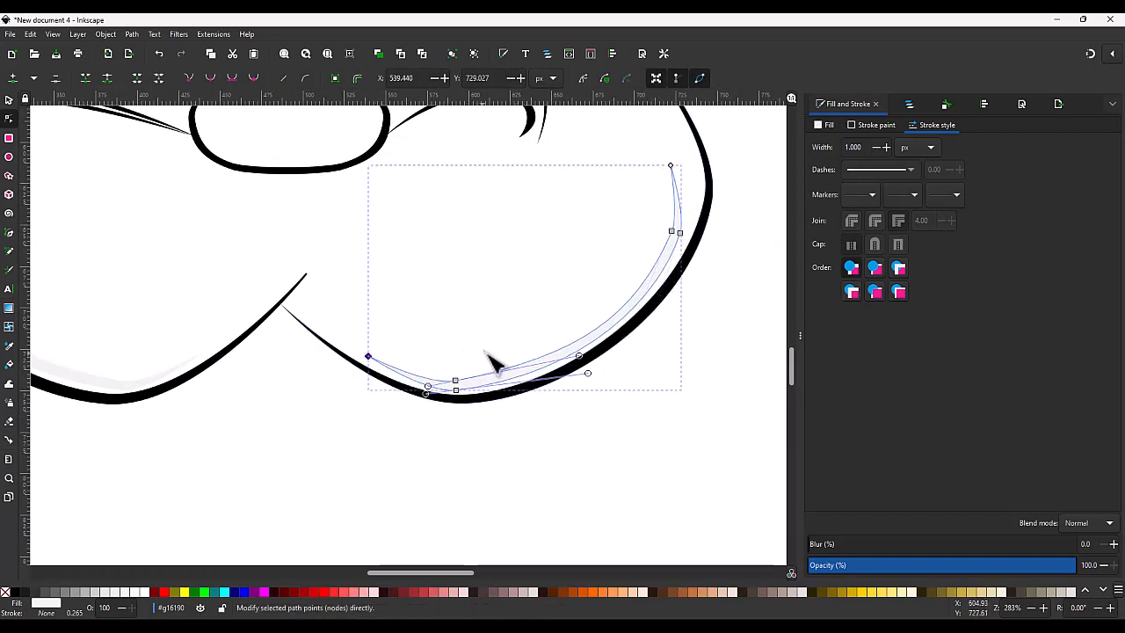
Draw a thin closed six-node shape about 108 px wide inside the nose's lower edge with the Bezier pen.
{"action": "scroll", "coordinate": [484, 350], "scroll_direction": "down", "scroll_amount": 1}
{"action": "scroll", "coordinate": [407, 289], "scroll_direction": "down", "scroll_amount": 1}
{"action": "scroll", "coordinate": [364, 226], "scroll_direction": "up", "scroll_amount": 2}
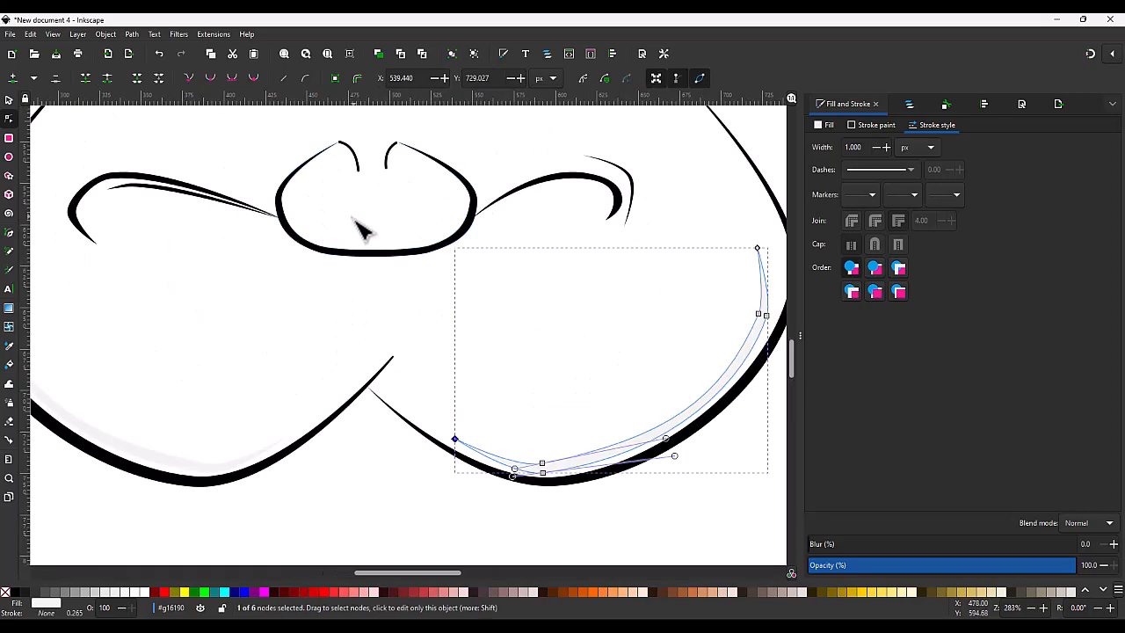
{"action": "key", "text": "s"}
{"action": "key", "text": "b"}
{"action": "left_click", "coordinate": [287, 199]}
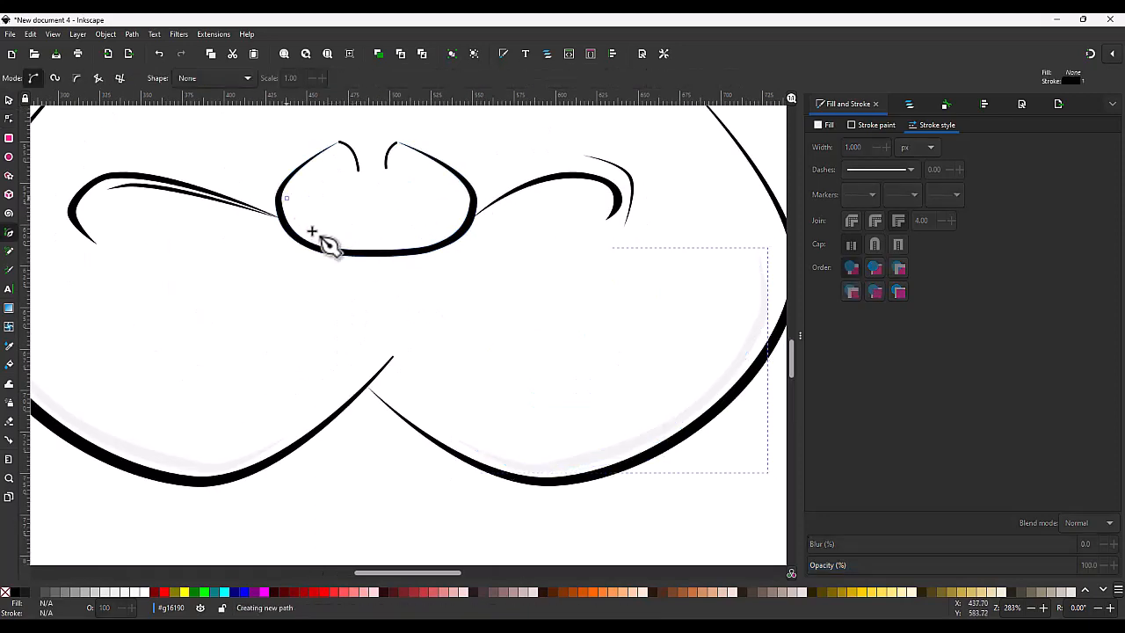
{"action": "left_click", "coordinate": [315, 236]}
{"action": "left_click", "coordinate": [425, 237]}
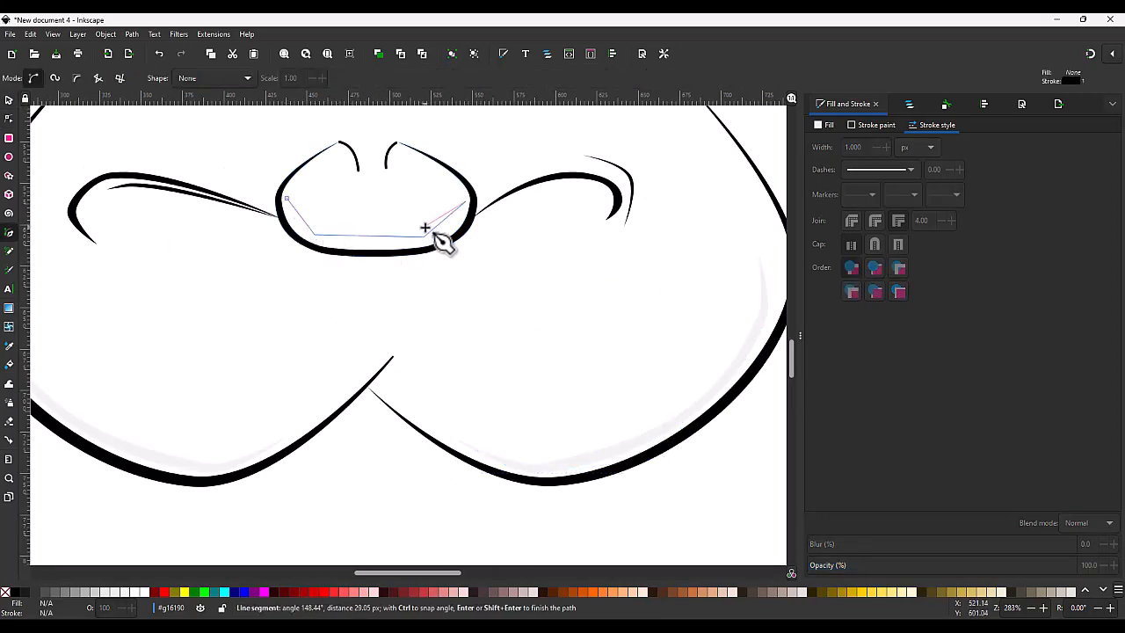
{"action": "left_click", "coordinate": [288, 200]}
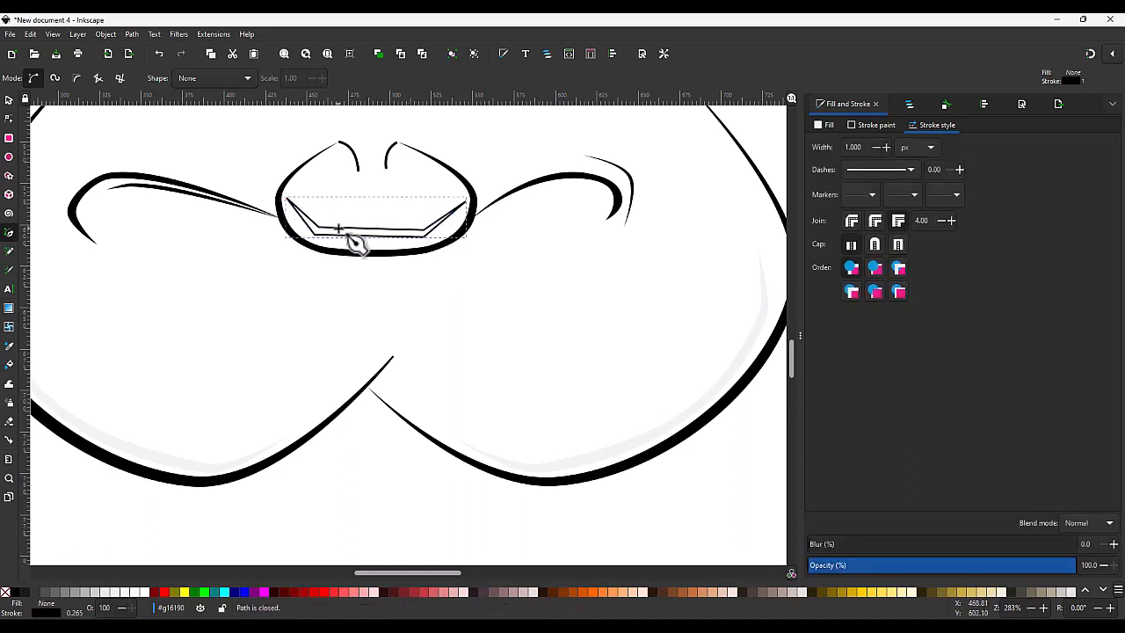
Remove the nose shape's stroke, fill it with very light gray and make its four middle nodes smooth.
{"action": "key", "text": "n"}
{"action": "left_click", "coordinate": [6, 591], "text": "shift"}
{"action": "left_click", "coordinate": [138, 591]}
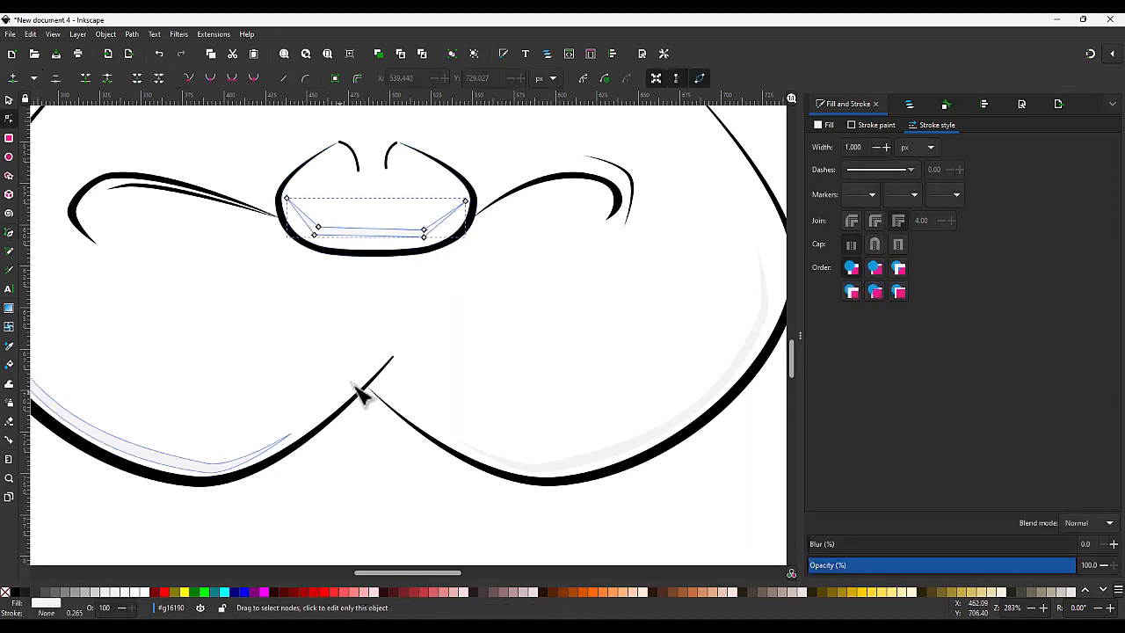
{"action": "mouse_move", "coordinate": [445, 315]}
{"action": "left_mouse_down"}
{"action": "mouse_move", "coordinate": [322, 251]}
{"action": "mouse_move", "coordinate": [301, 182]}
{"action": "left_mouse_up"}
{"action": "left_click", "coordinate": [210, 78]}
{"action": "key", "text": "s"}
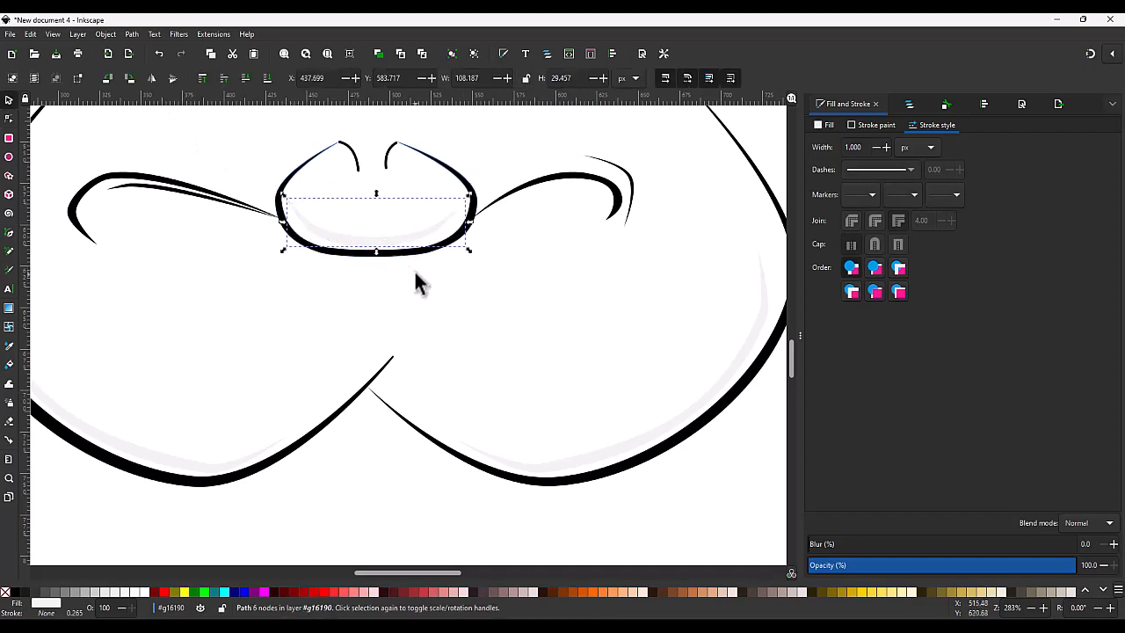
Try to fit the nose shading to the outline by shifting the three nodes at each of its ends.
{"action": "left_click", "coordinate": [422, 266]}
{"action": "left_click", "coordinate": [435, 249]}
{"action": "key", "text": "n"}
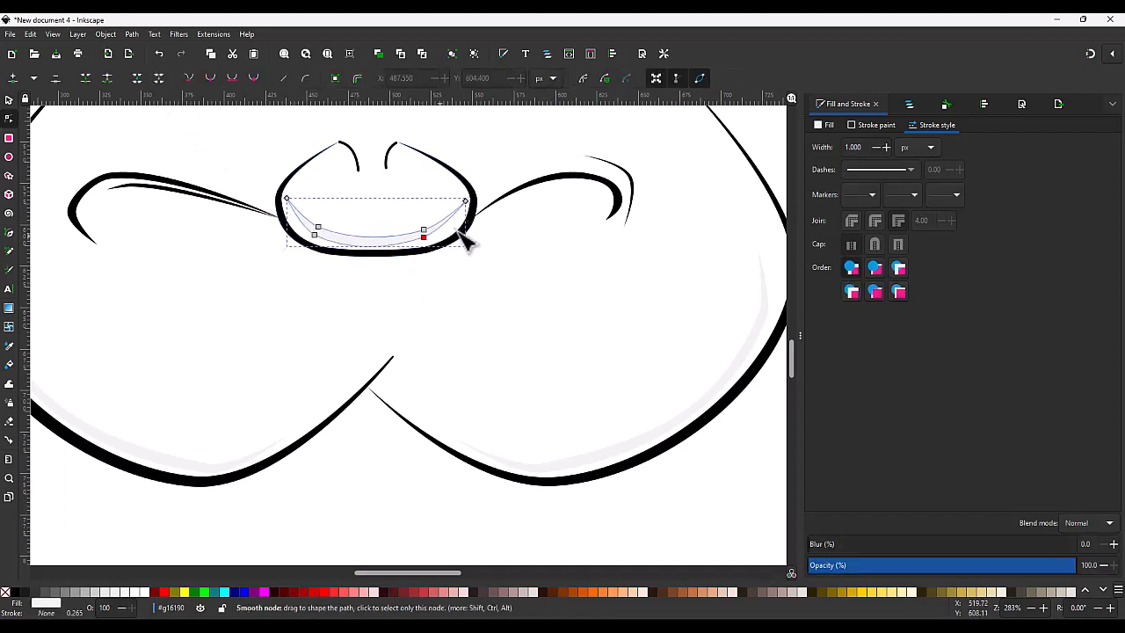
{"action": "double_click", "coordinate": [394, 244]}
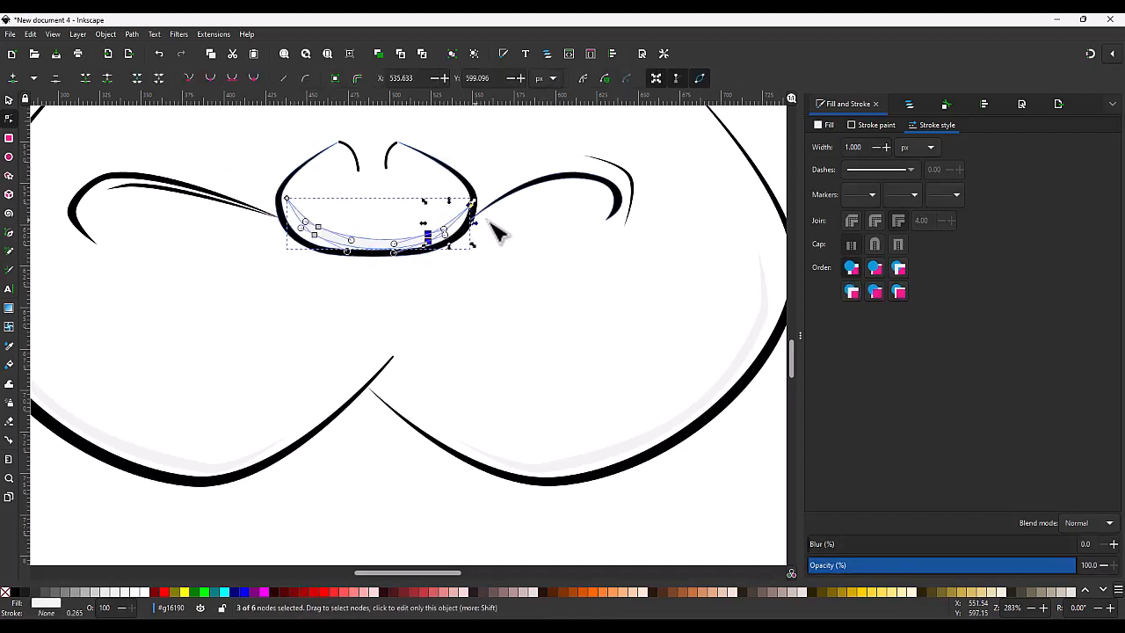
{"action": "left_click_drag", "start_coordinate": [465, 202], "coordinate": [432, 243]}
{"action": "left_click_drag", "start_coordinate": [339, 270], "coordinate": [259, 175]}
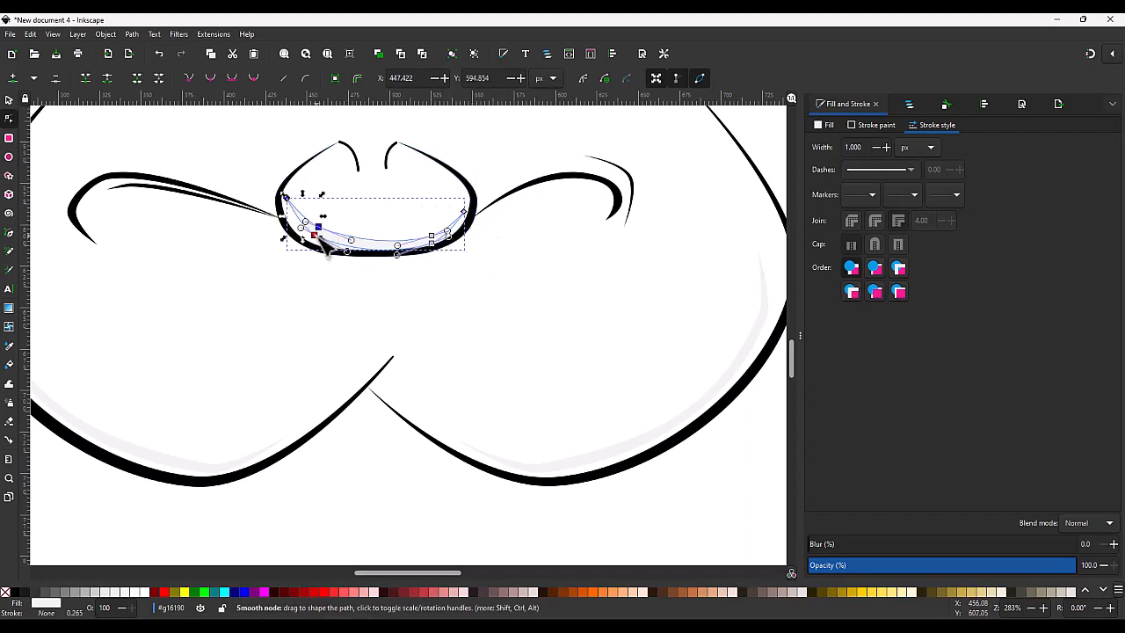
{"action": "left_click_drag", "start_coordinate": [315, 235], "coordinate": [312, 241]}
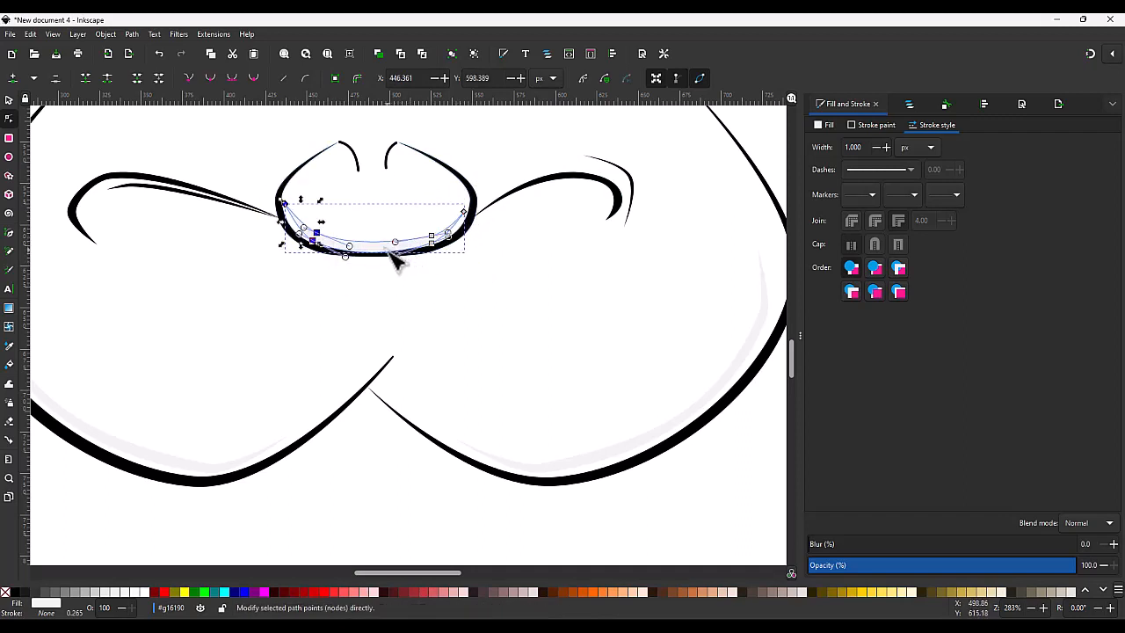
Nudge the whole nose shading to about X 437, Y 584 px.
{"action": "key", "text": "s"}
{"action": "left_click_drag", "start_coordinate": [376, 248], "coordinate": [376, 247]}
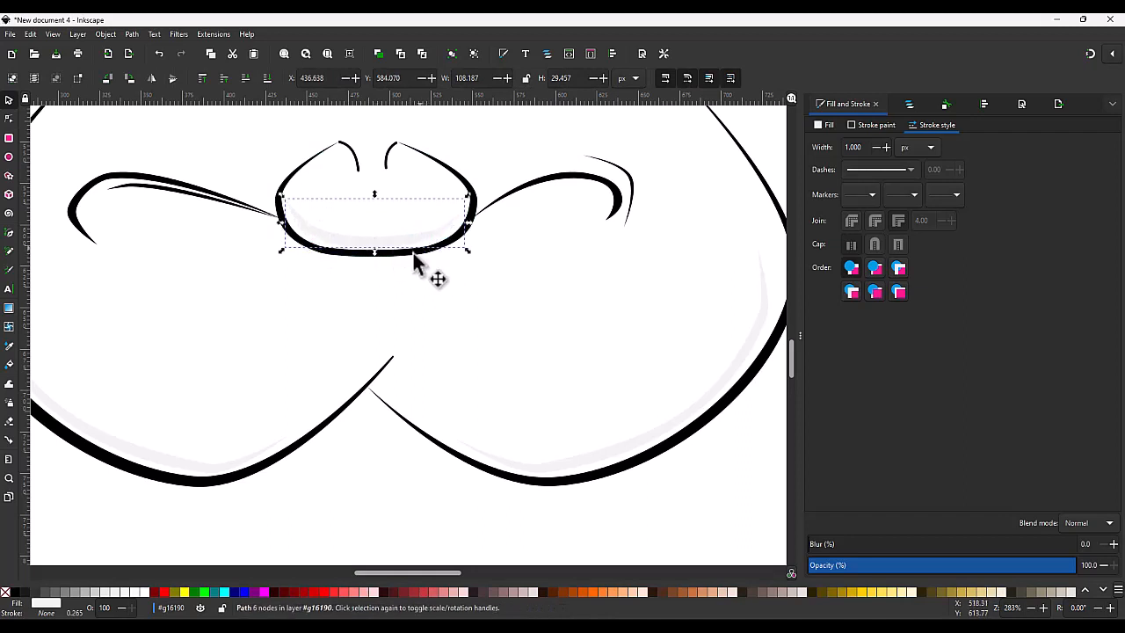
Draw a thin closed six-node shape about 71 px wide around the outside of the mouth's left corner with the Bezier pen.
{"action": "key", "text": "b"}
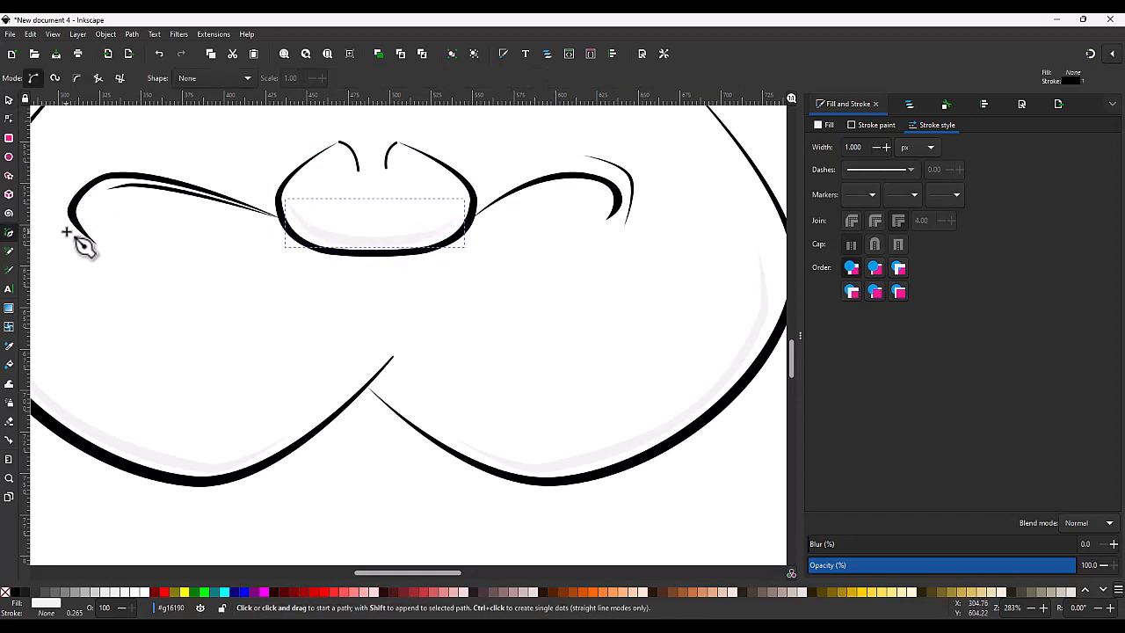
{"action": "left_click", "coordinate": [66, 232]}
{"action": "left_click", "coordinate": [54, 208]}
{"action": "left_click", "coordinate": [87, 162]}
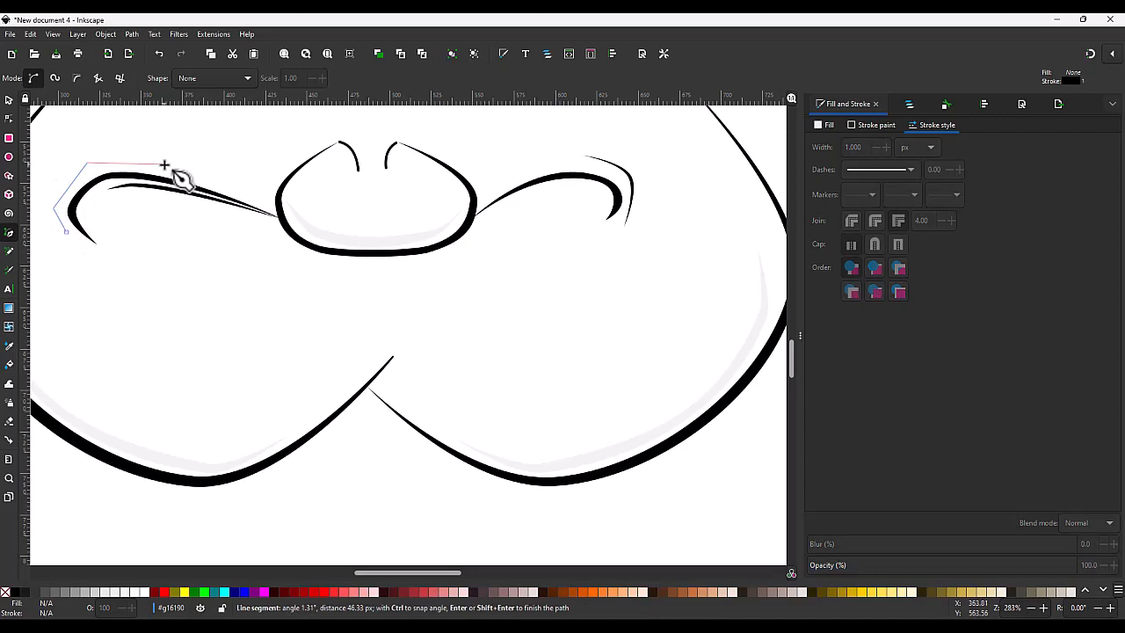
{"action": "left_click", "coordinate": [164, 164]}
{"action": "left_click", "coordinate": [87, 152]}
{"action": "left_click", "coordinate": [46, 204]}
{"action": "left_click", "coordinate": [67, 232]}
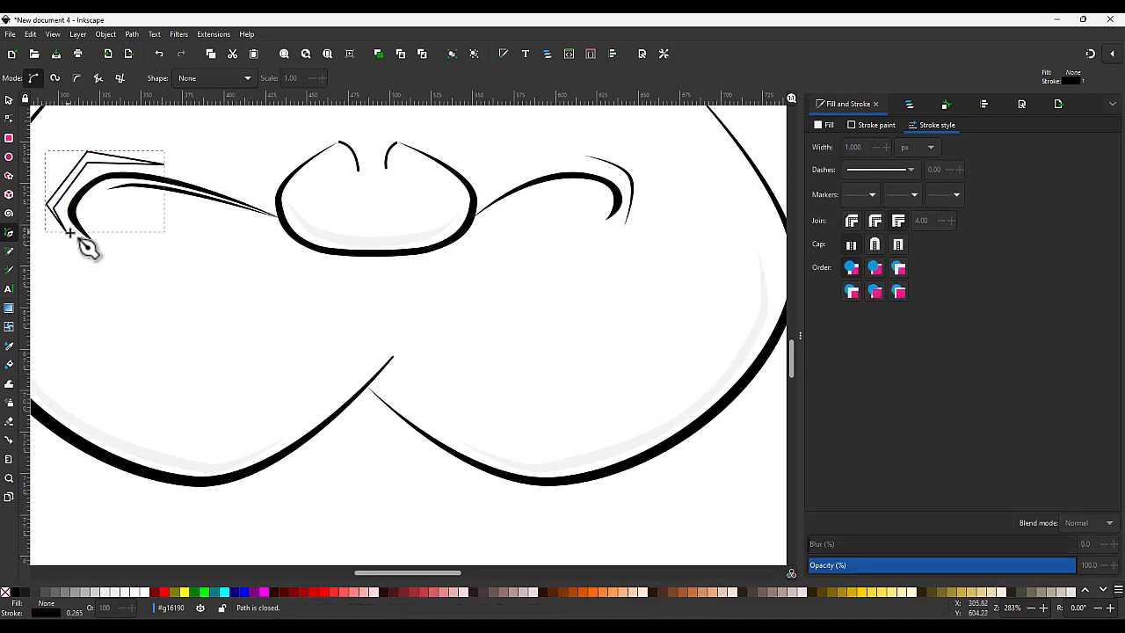
Make the four middle nodes of the left mouth-corner shape smooth, fill it with 5% gray and remove its stroke.
{"action": "key", "text": "n"}
{"action": "left_click_drag", "start_coordinate": [47, 176], "coordinate": [38, 131]}
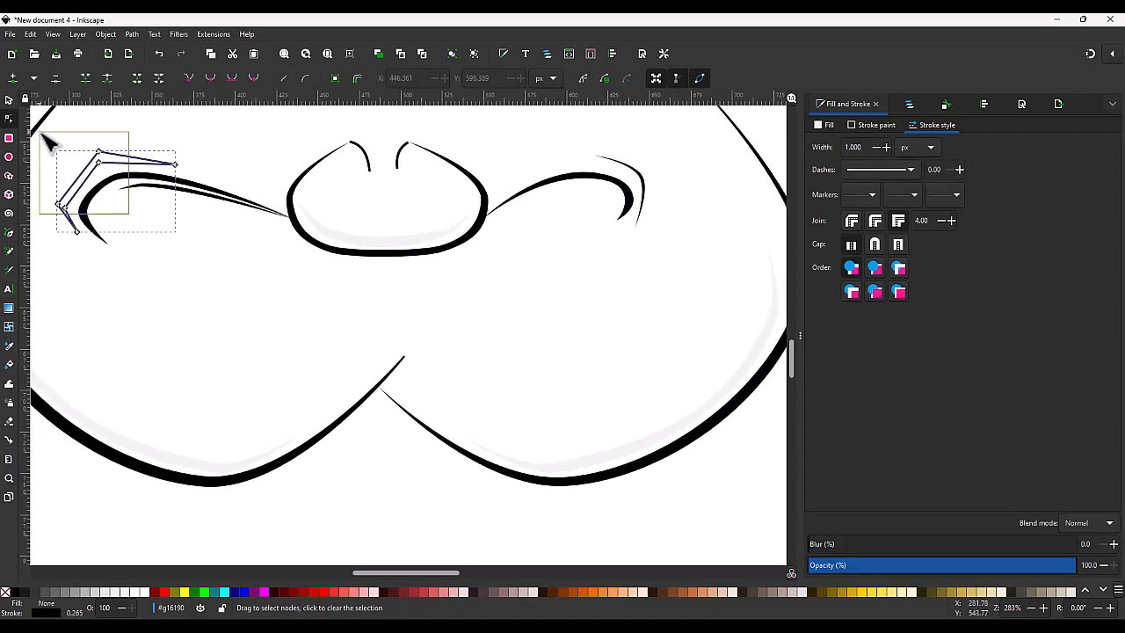
{"action": "left_click", "coordinate": [210, 78]}
{"action": "left_click", "coordinate": [7, 598], "text": "shift"}
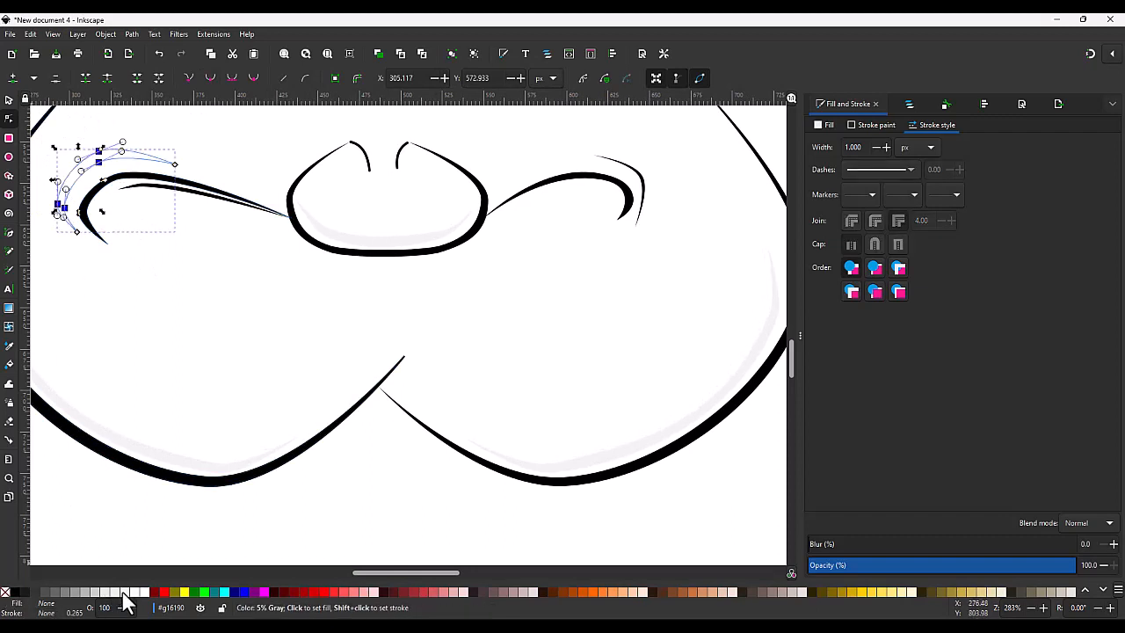
{"action": "key", "text": "s"}
{"action": "scroll", "coordinate": [167, 351], "scroll_direction": "down", "scroll_amount": 2}
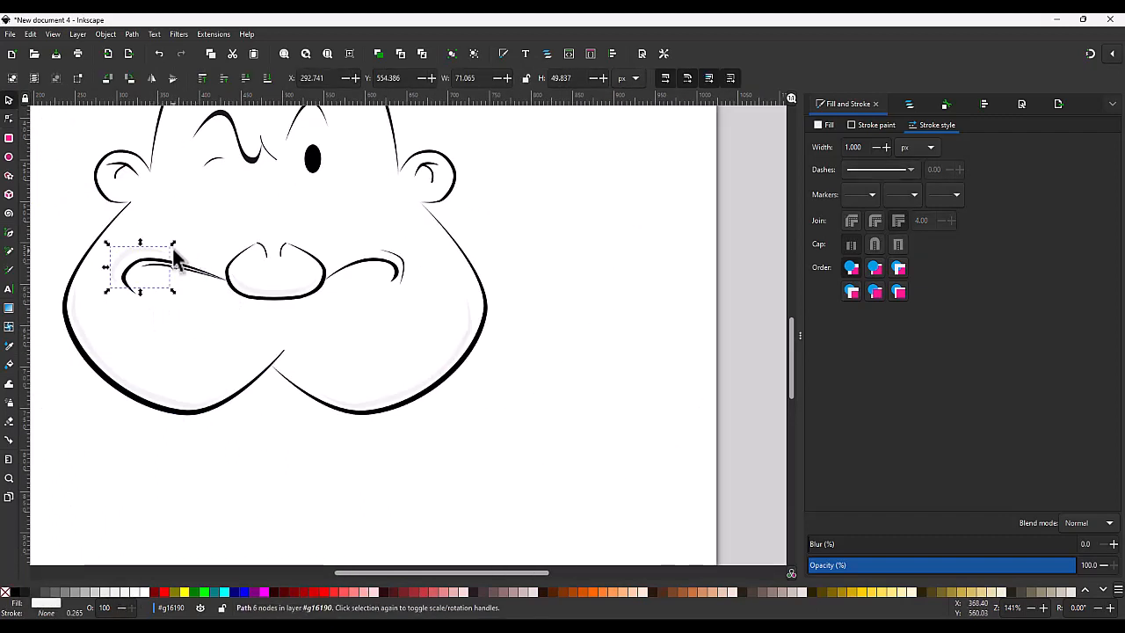
Draw a thin closed four-node sliver just above the mouth's right curve with the Bezier pen.
{"action": "key", "text": "b"}
{"action": "left_click", "coordinate": [336, 261]}
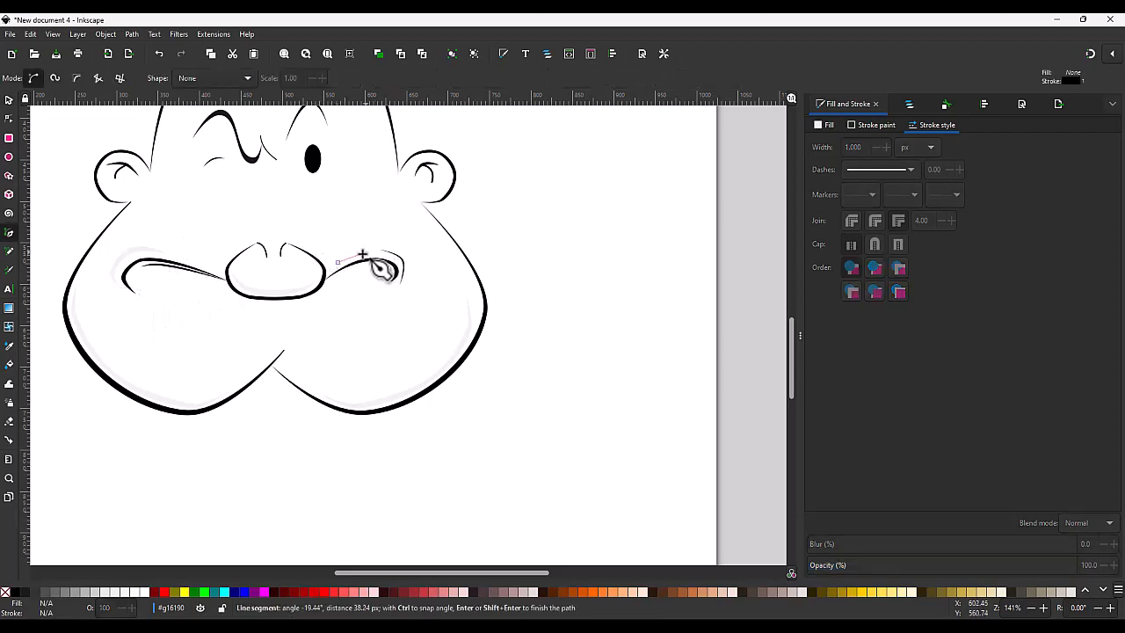
{"action": "left_click_drag", "start_coordinate": [363, 255], "coordinate": [367, 256]}
{"action": "key", "text": "BackSpace"}
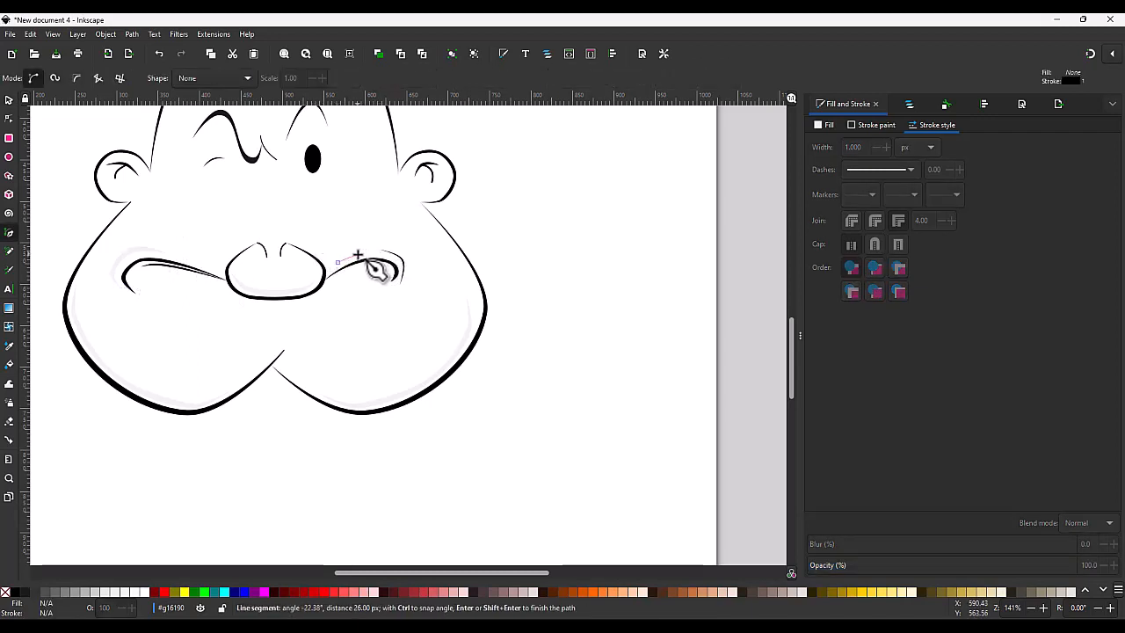
{"action": "left_click", "coordinate": [358, 255]}
{"action": "left_click", "coordinate": [381, 254]}
{"action": "left_click", "coordinate": [358, 250]}
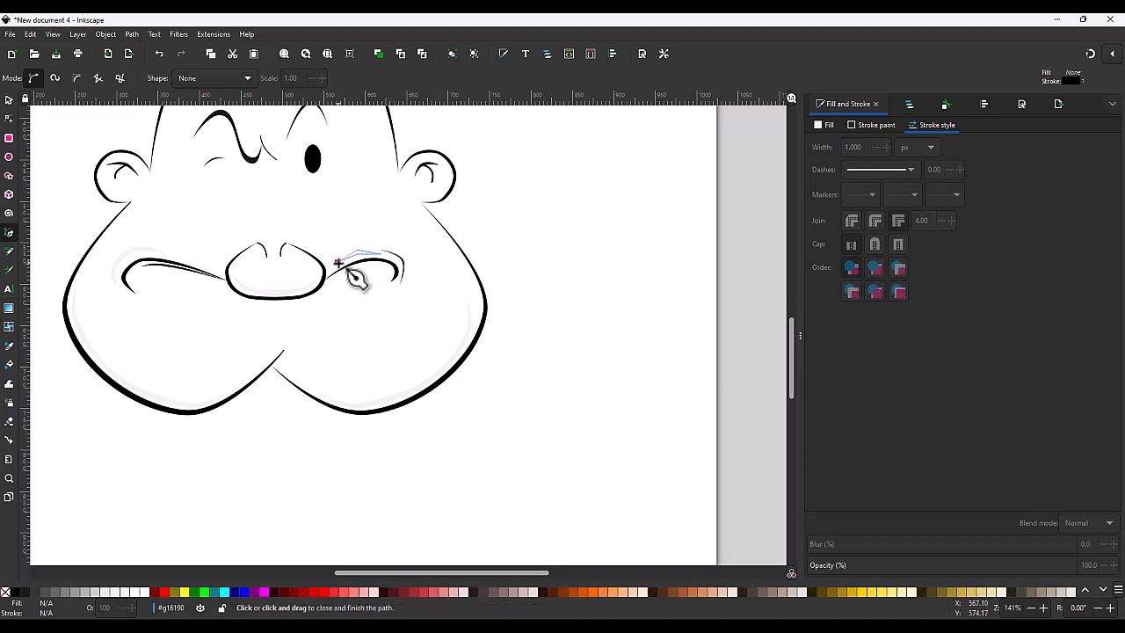
{"action": "left_click", "coordinate": [339, 263]}
Make the two middle nodes of the right mouth sliver smooth, fill it with 10% gray and remove its stroke.
{"action": "key", "text": "n"}
{"action": "left_click_drag", "start_coordinate": [371, 292], "coordinate": [352, 216]}
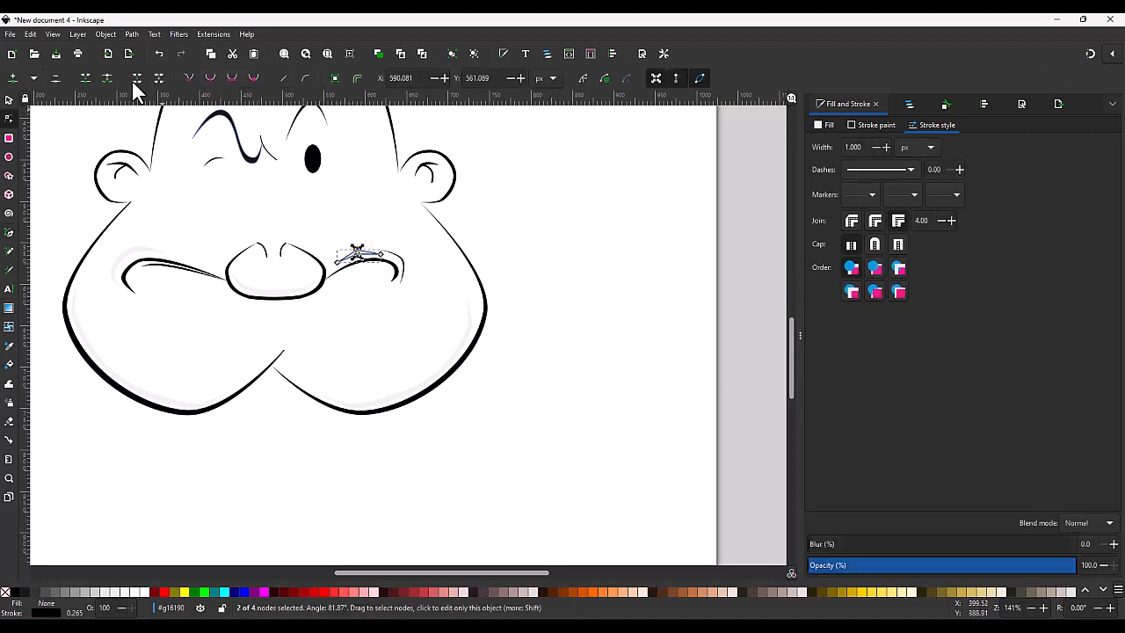
{"action": "left_click", "coordinate": [210, 79]}
{"action": "left_click", "coordinate": [108, 592]}
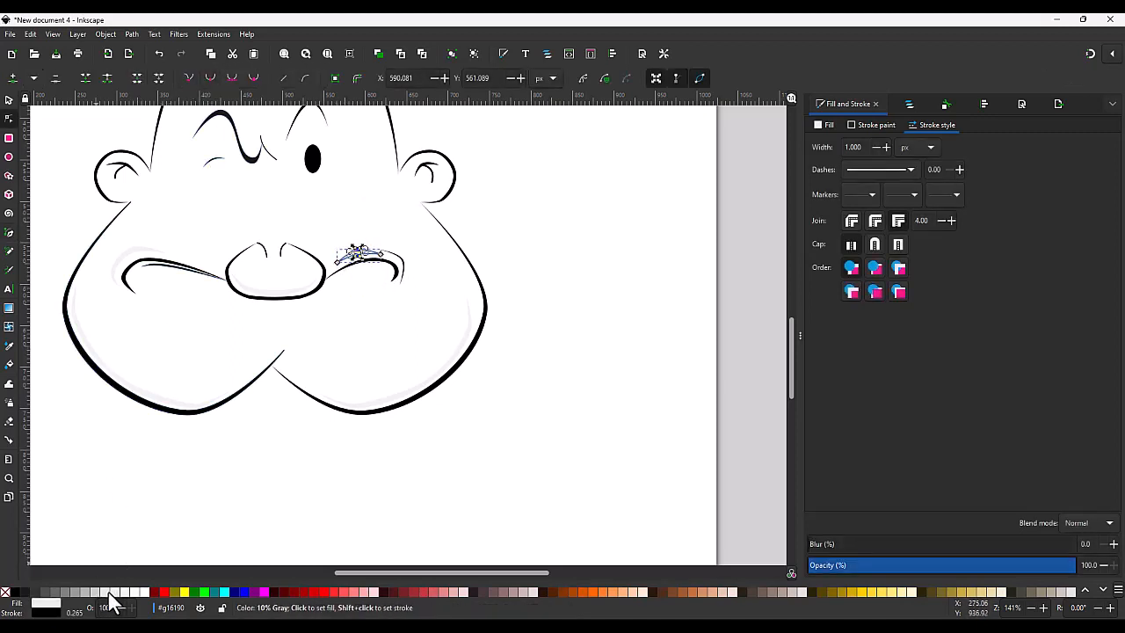
{"action": "left_click", "coordinate": [6, 593], "text": "shift"}
{"action": "left_click", "coordinate": [497, 234]}
{"action": "left_click", "coordinate": [476, 232]}
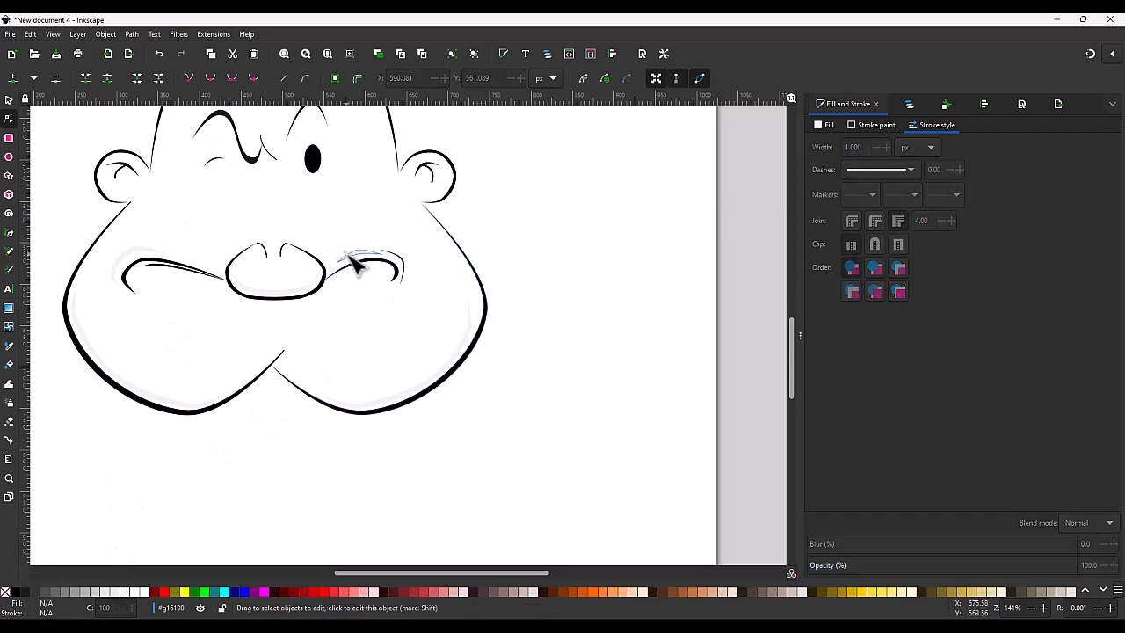
Draw a thin closed four-node crease on the cap from its lower edge up to the dip in its upper fold.
{"action": "scroll", "coordinate": [367, 267], "scroll_direction": "up", "scroll_amount": 5}
{"action": "scroll", "coordinate": [111, 308], "scroll_direction": "up", "scroll_amount": 3, "text": "ctrl"}
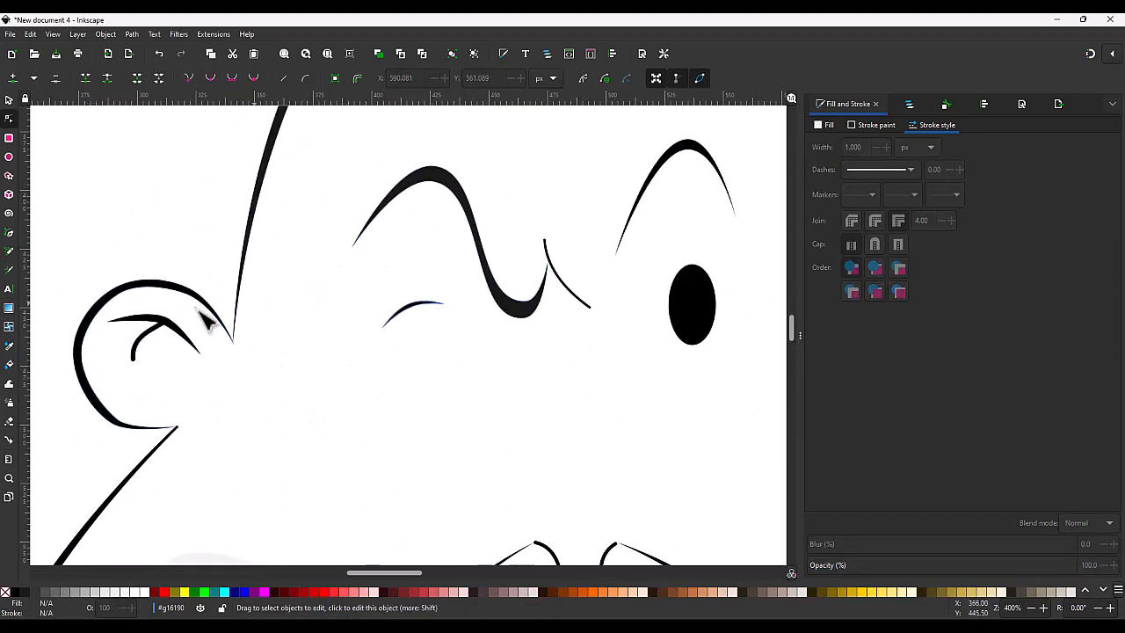
{"action": "scroll", "coordinate": [204, 321], "scroll_direction": "down", "scroll_amount": 4, "text": "ctrl"}
{"action": "scroll", "coordinate": [475, 439], "scroll_direction": "up", "scroll_amount": 1, "text": "ctrl"}
{"action": "scroll", "coordinate": [477, 445], "scroll_direction": "down", "scroll_amount": 1, "text": "ctrl"}
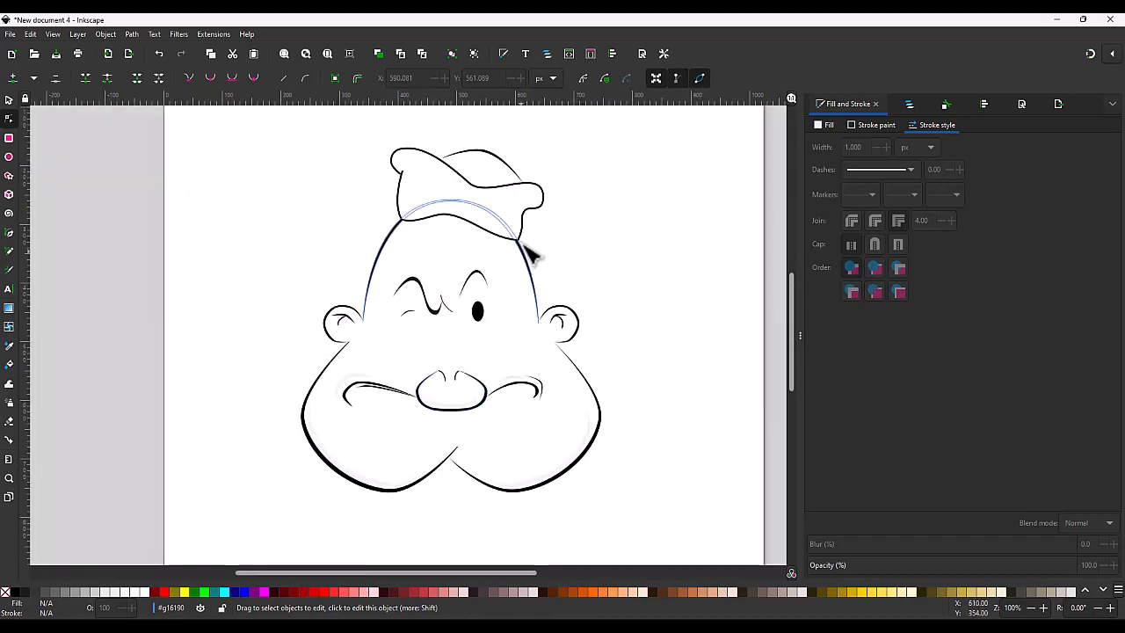
{"action": "key", "text": "b"}
{"action": "left_click", "coordinate": [458, 227]}
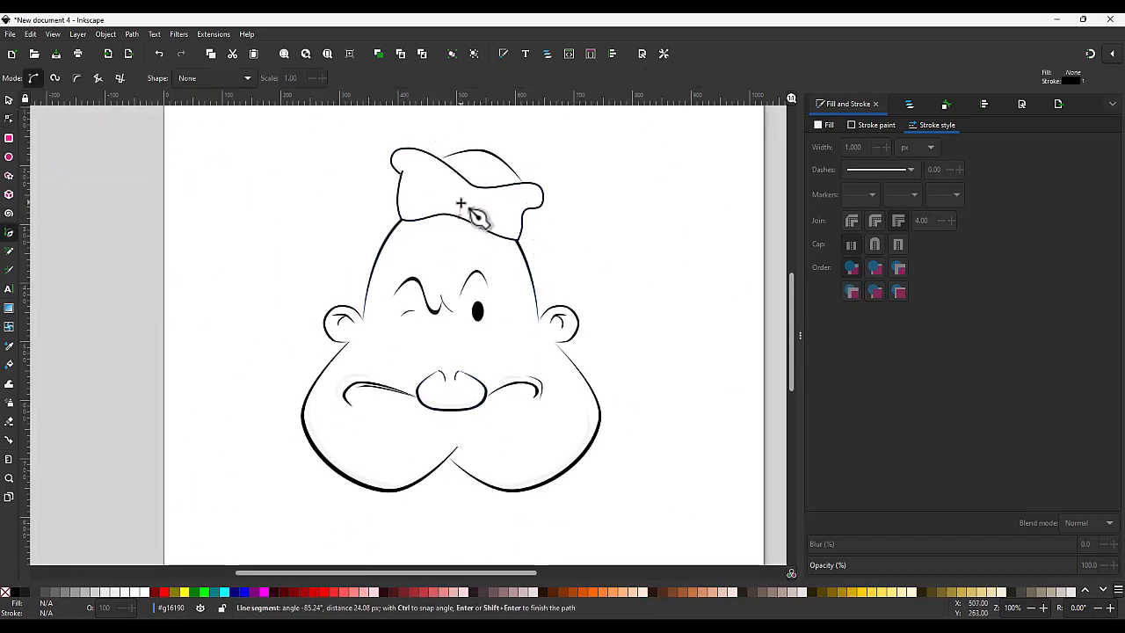
{"action": "left_click", "coordinate": [470, 188]}
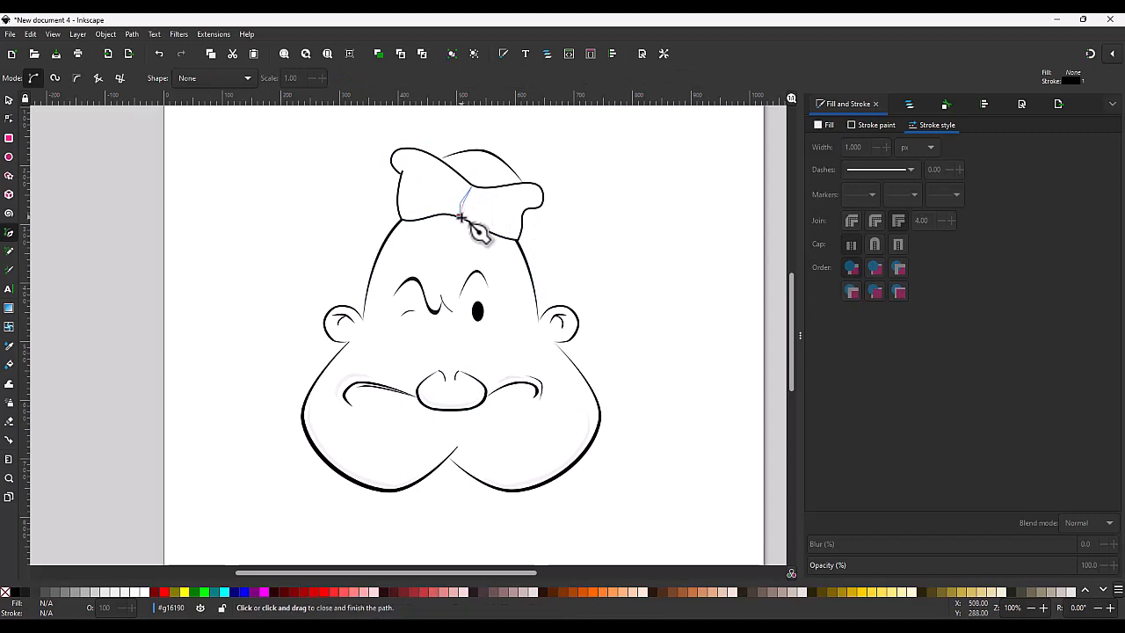
{"action": "left_click", "coordinate": [470, 200]}
Make the two middle nodes of the cap crease smooth, fill it with 10% gray, remove its stroke and deselect it.
{"action": "scroll", "coordinate": [469, 201], "scroll_direction": "up", "scroll_amount": 3, "text": "ctrl"}
{"action": "key", "text": "n"}
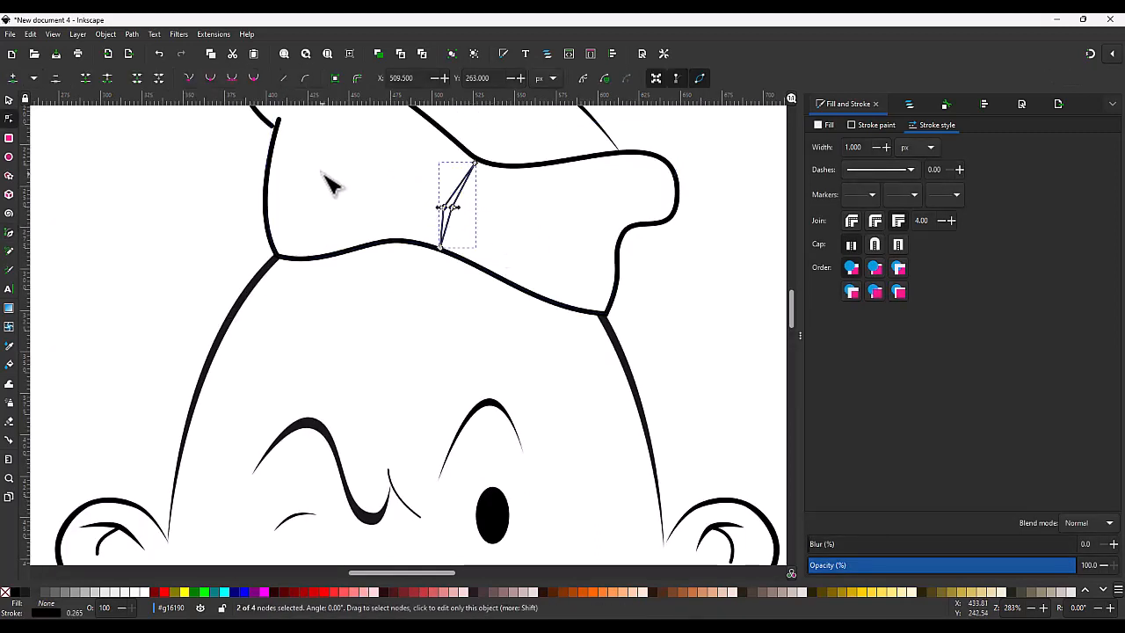
{"action": "left_click", "coordinate": [110, 591]}
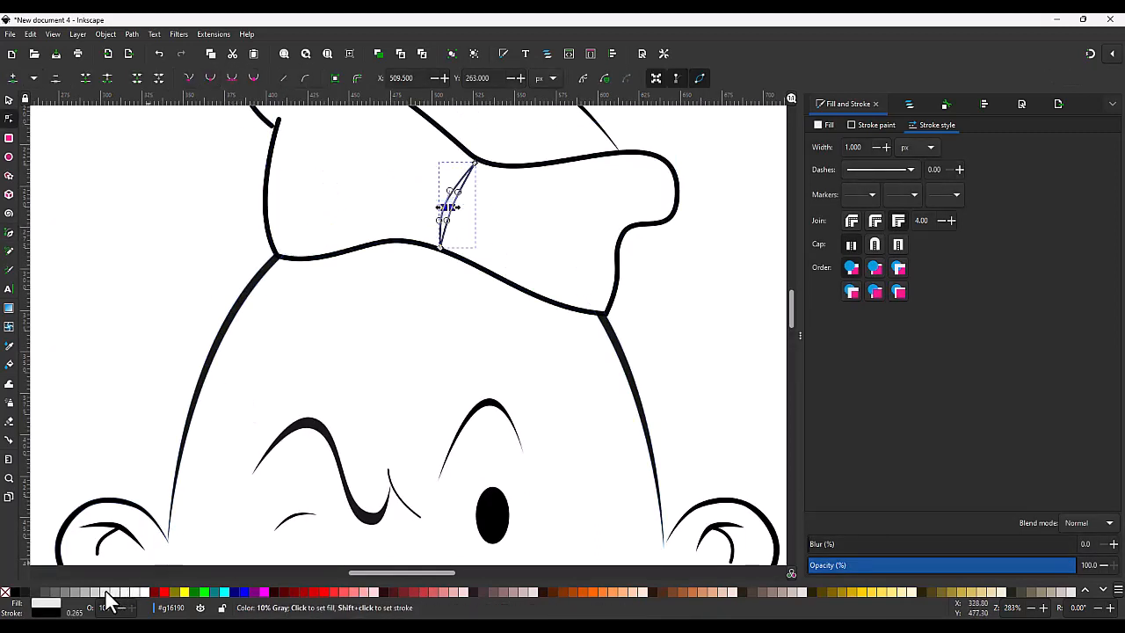
{"action": "left_click", "coordinate": [6, 592], "text": "shift"}
{"action": "key", "text": "Escape"}
{"action": "key", "text": "Escape"}
{"action": "scroll", "coordinate": [366, 273], "scroll_direction": "down", "scroll_amount": 3}
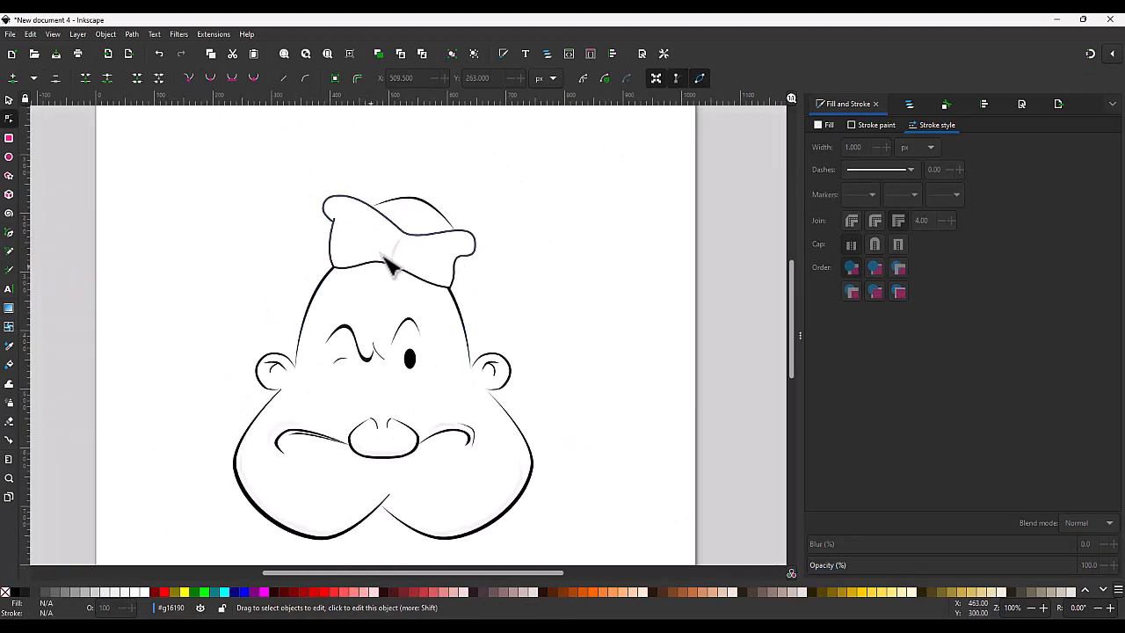